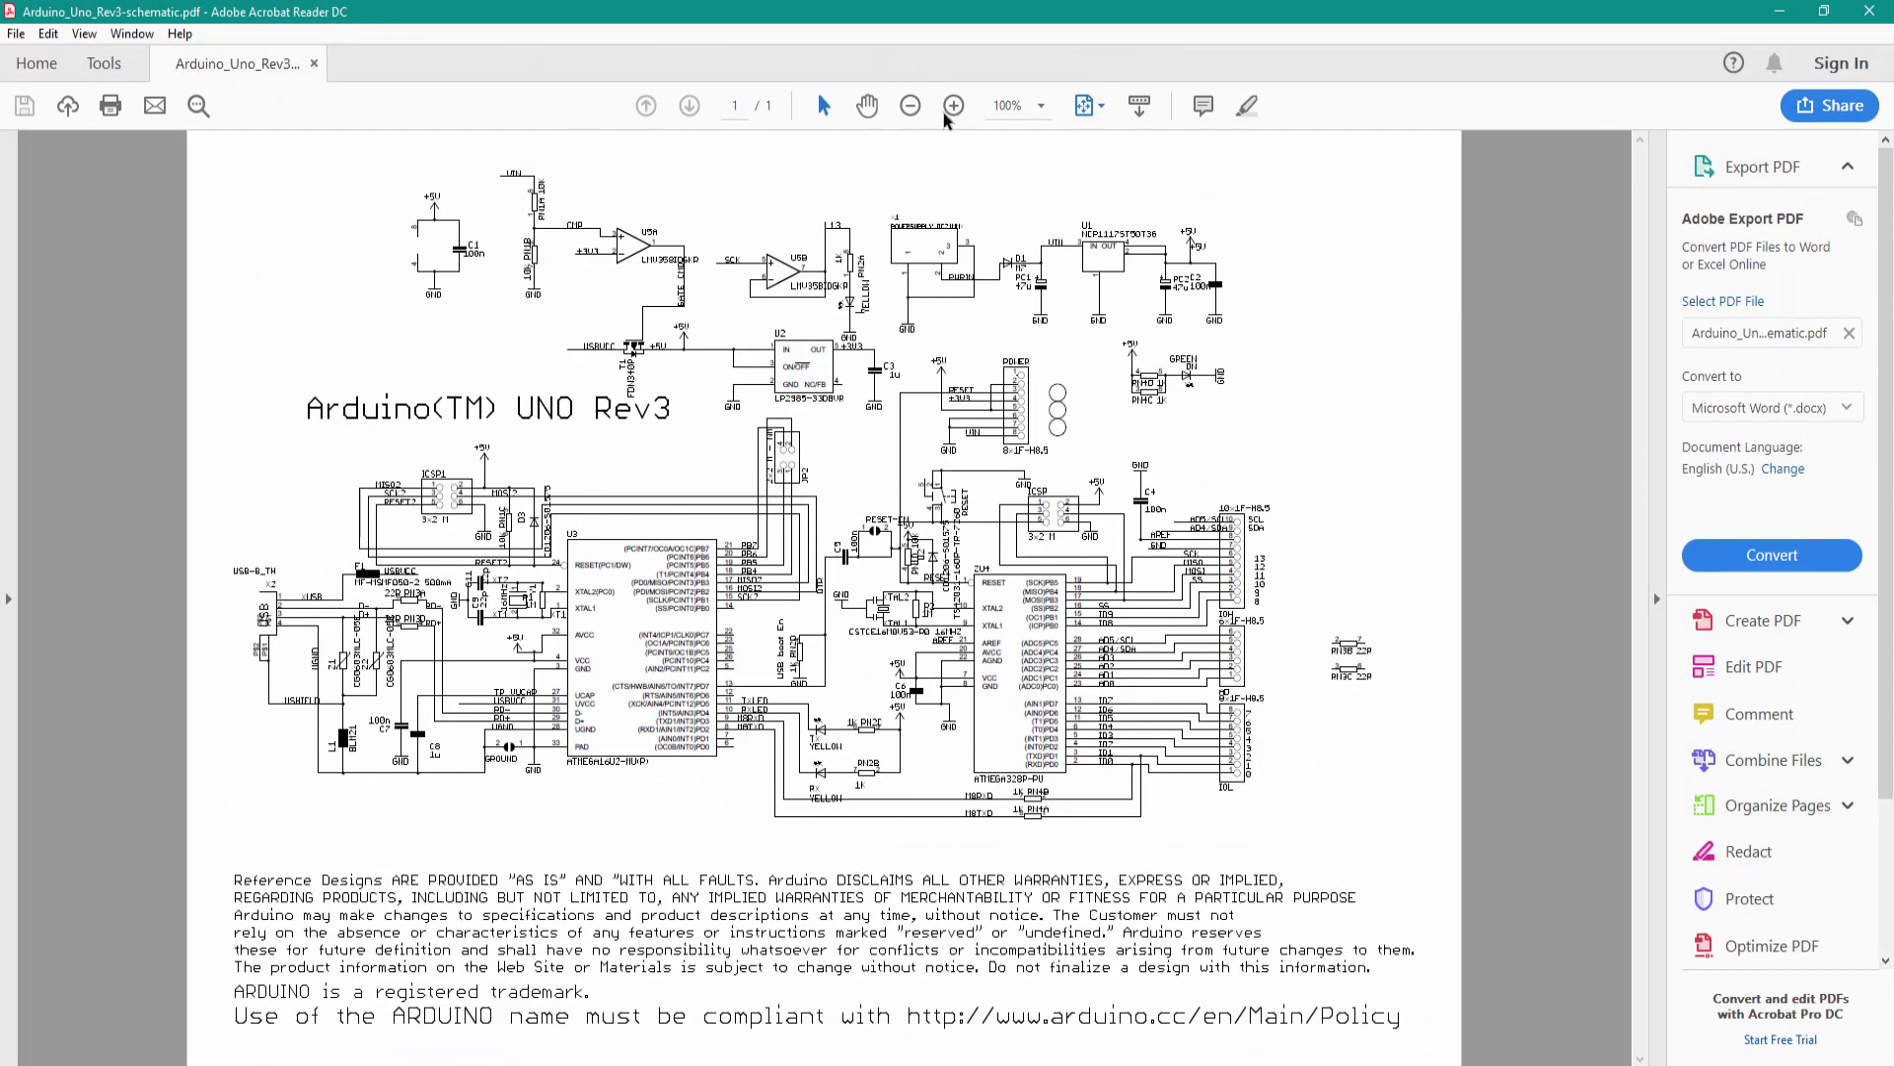
Zoom the Arduino Uno schematic PDF to 200% and scroll to the U3 ATMEGA16U2 area.
click(953, 105)
click(953, 105)
click(953, 104)
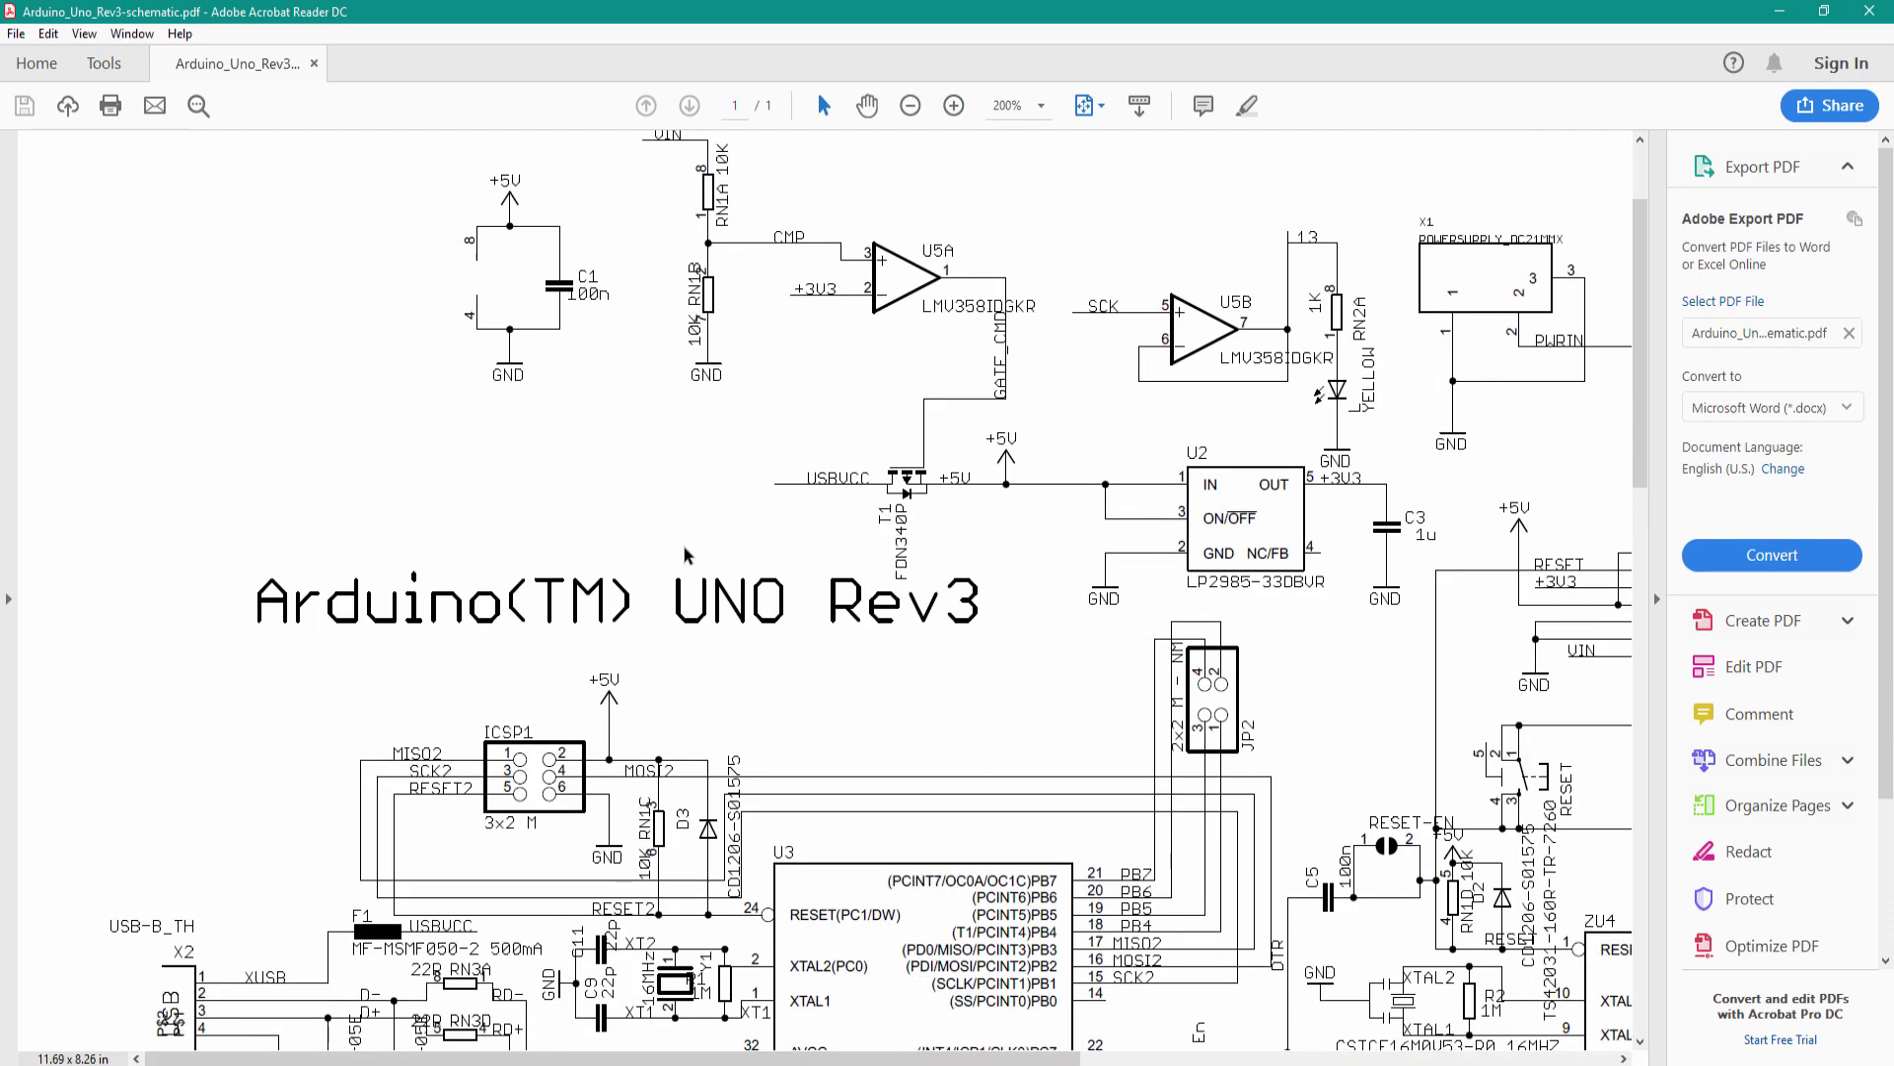
scroll(687, 555, down, 5)
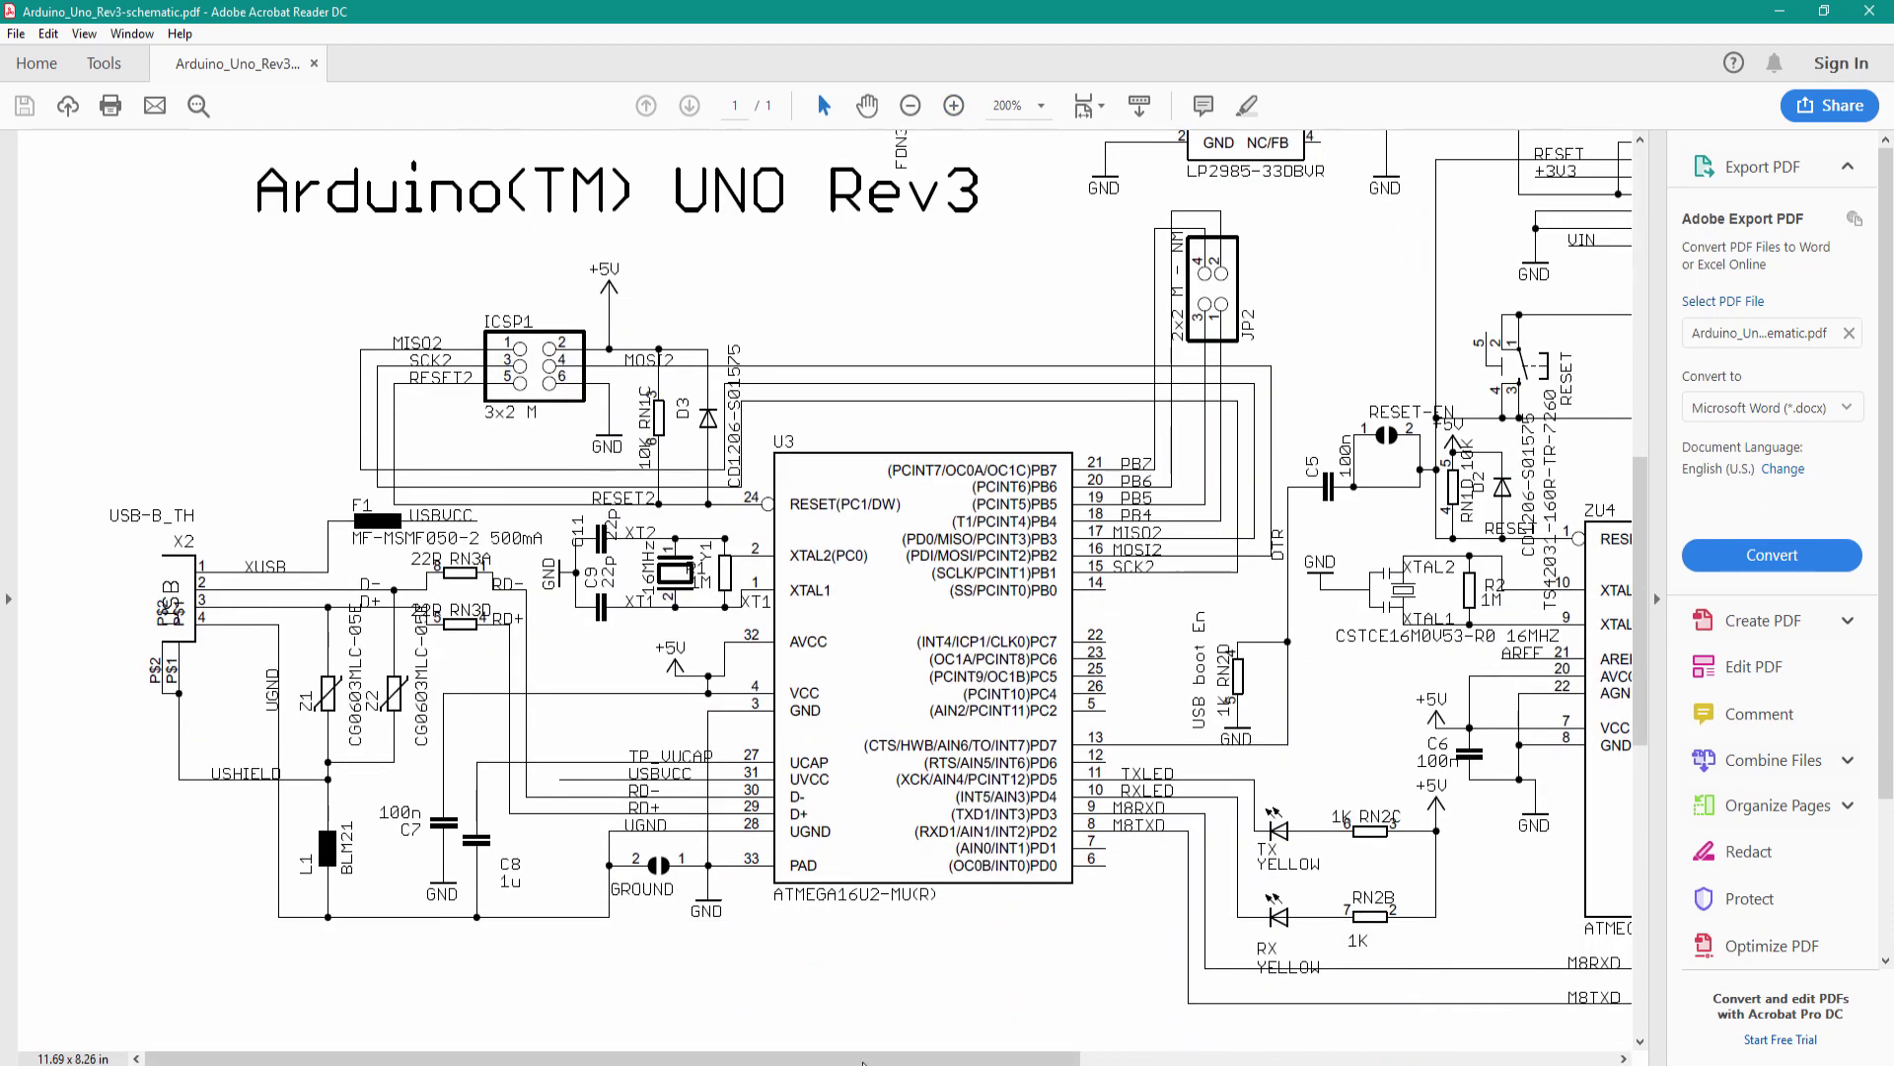
drag(864, 1059, 1217, 1059)
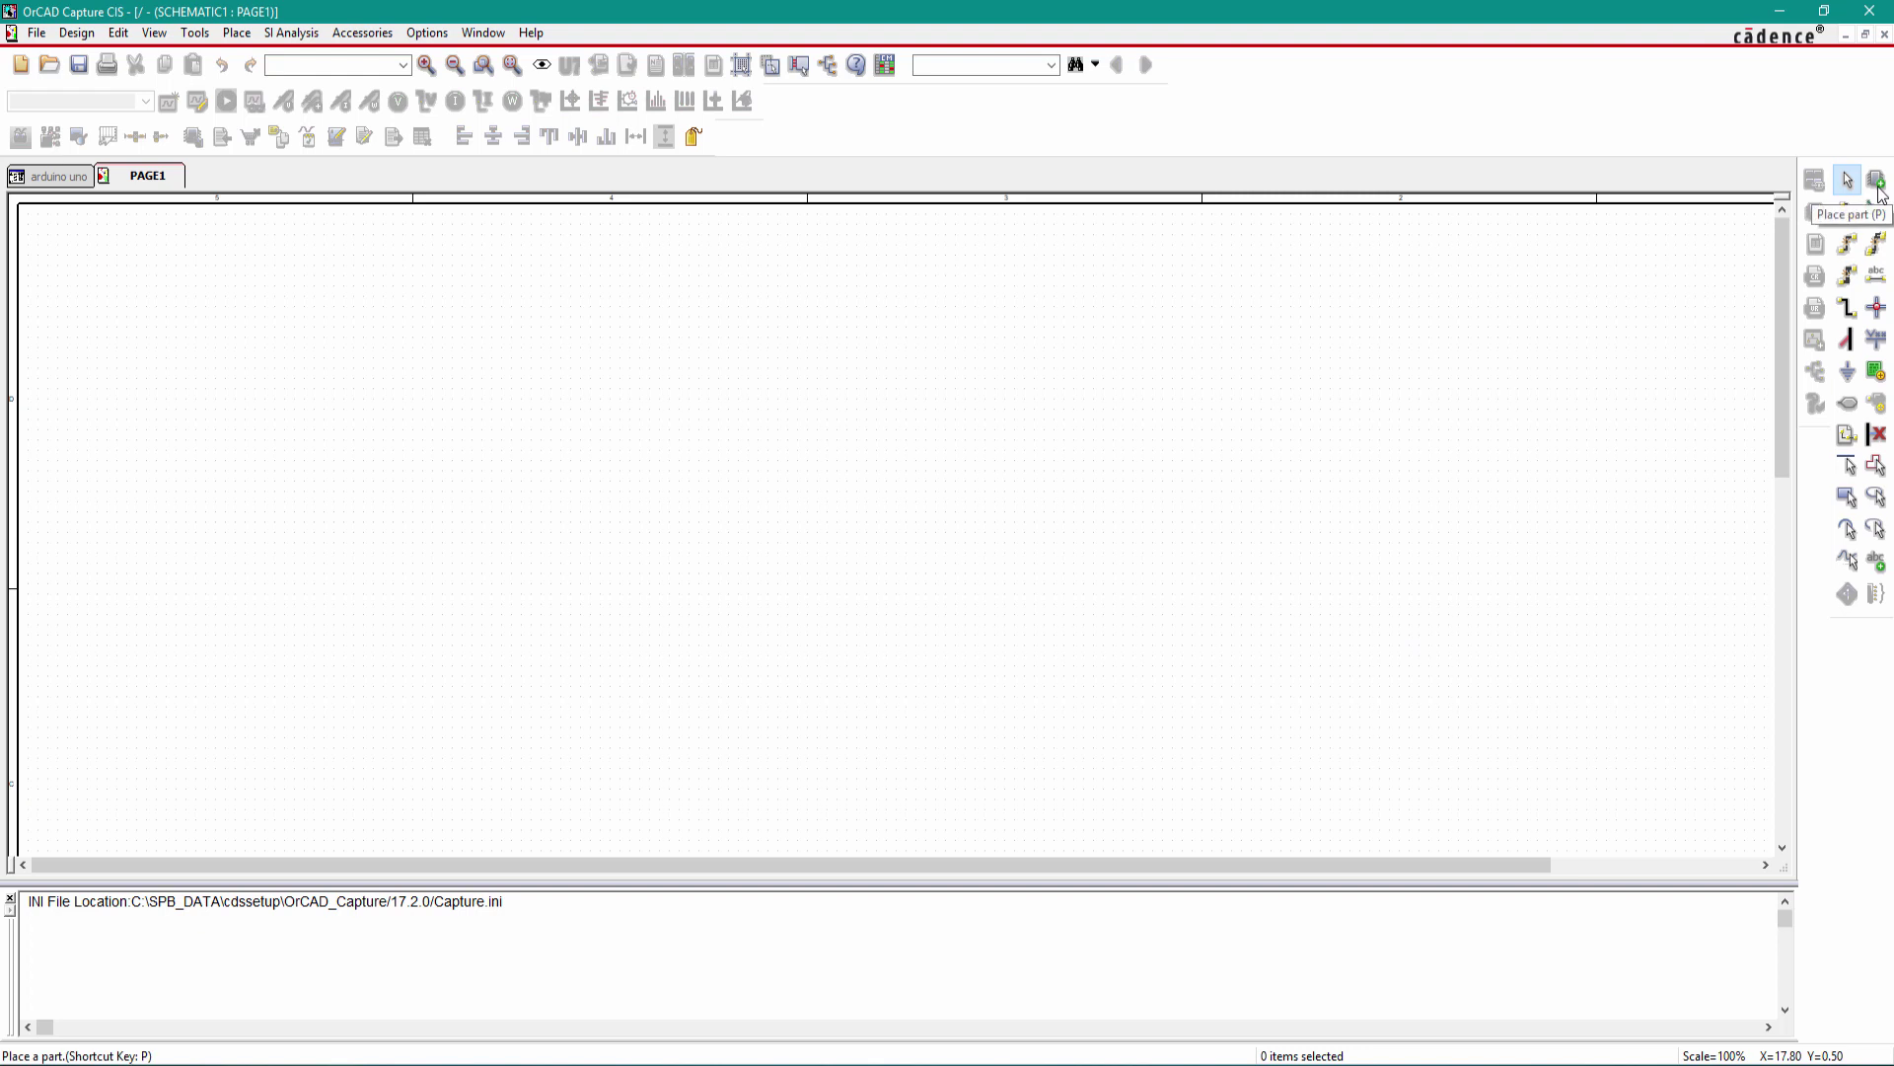
Search the OrCAD part libraries for 'atme', then close the search without placing anything.
click(1876, 181)
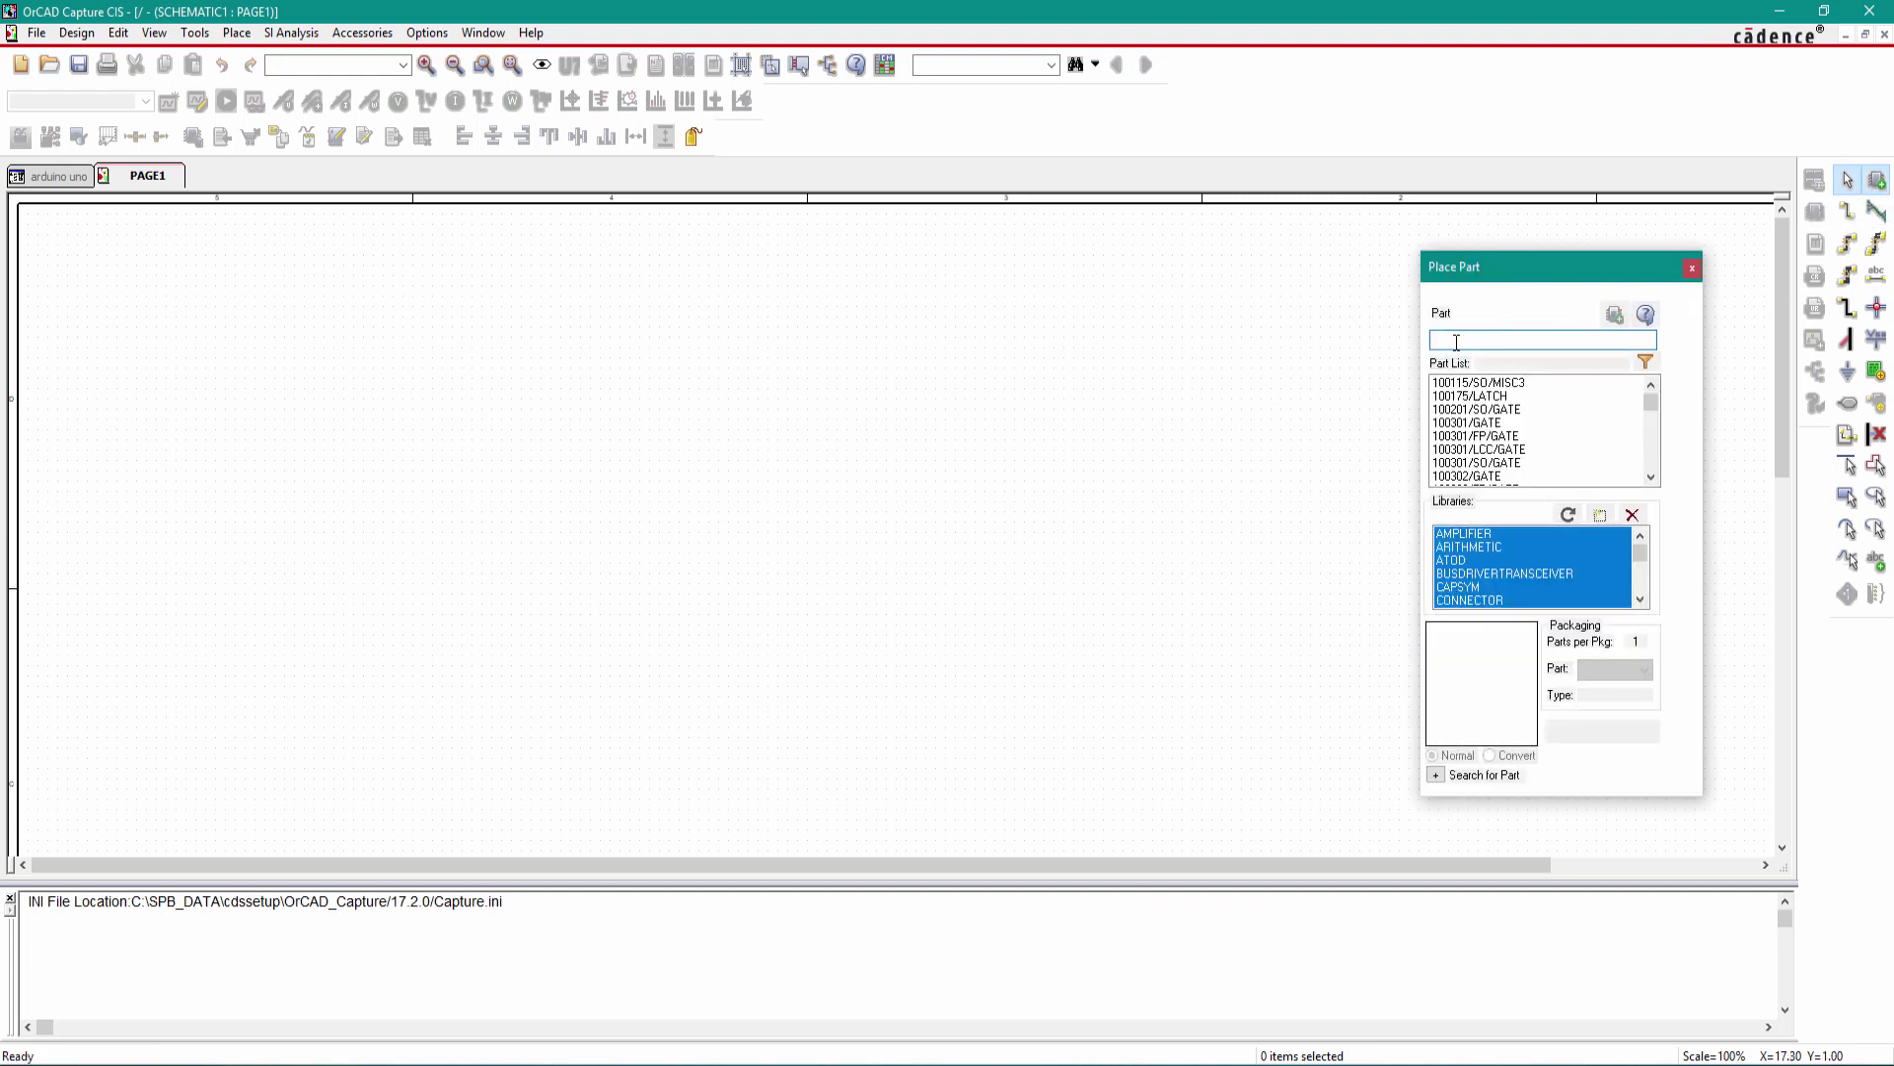
text(atmega)
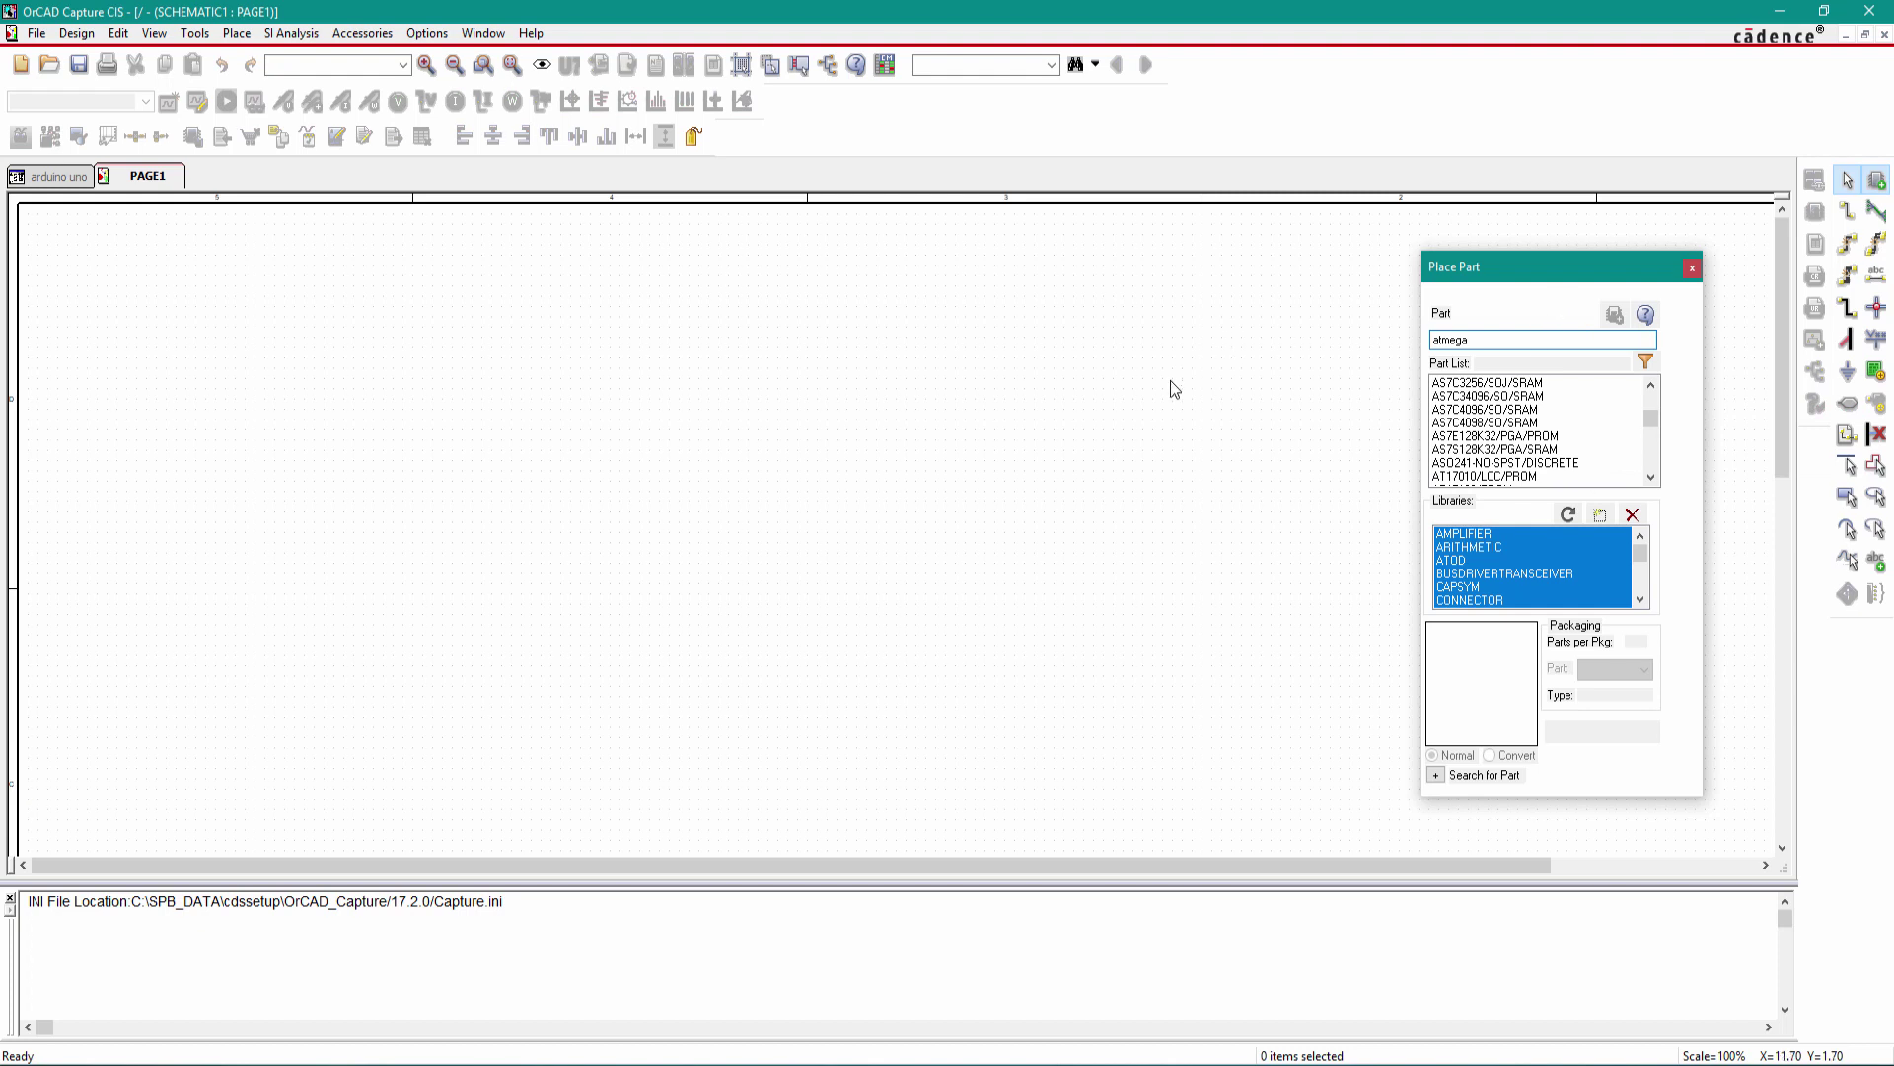
click(1691, 268)
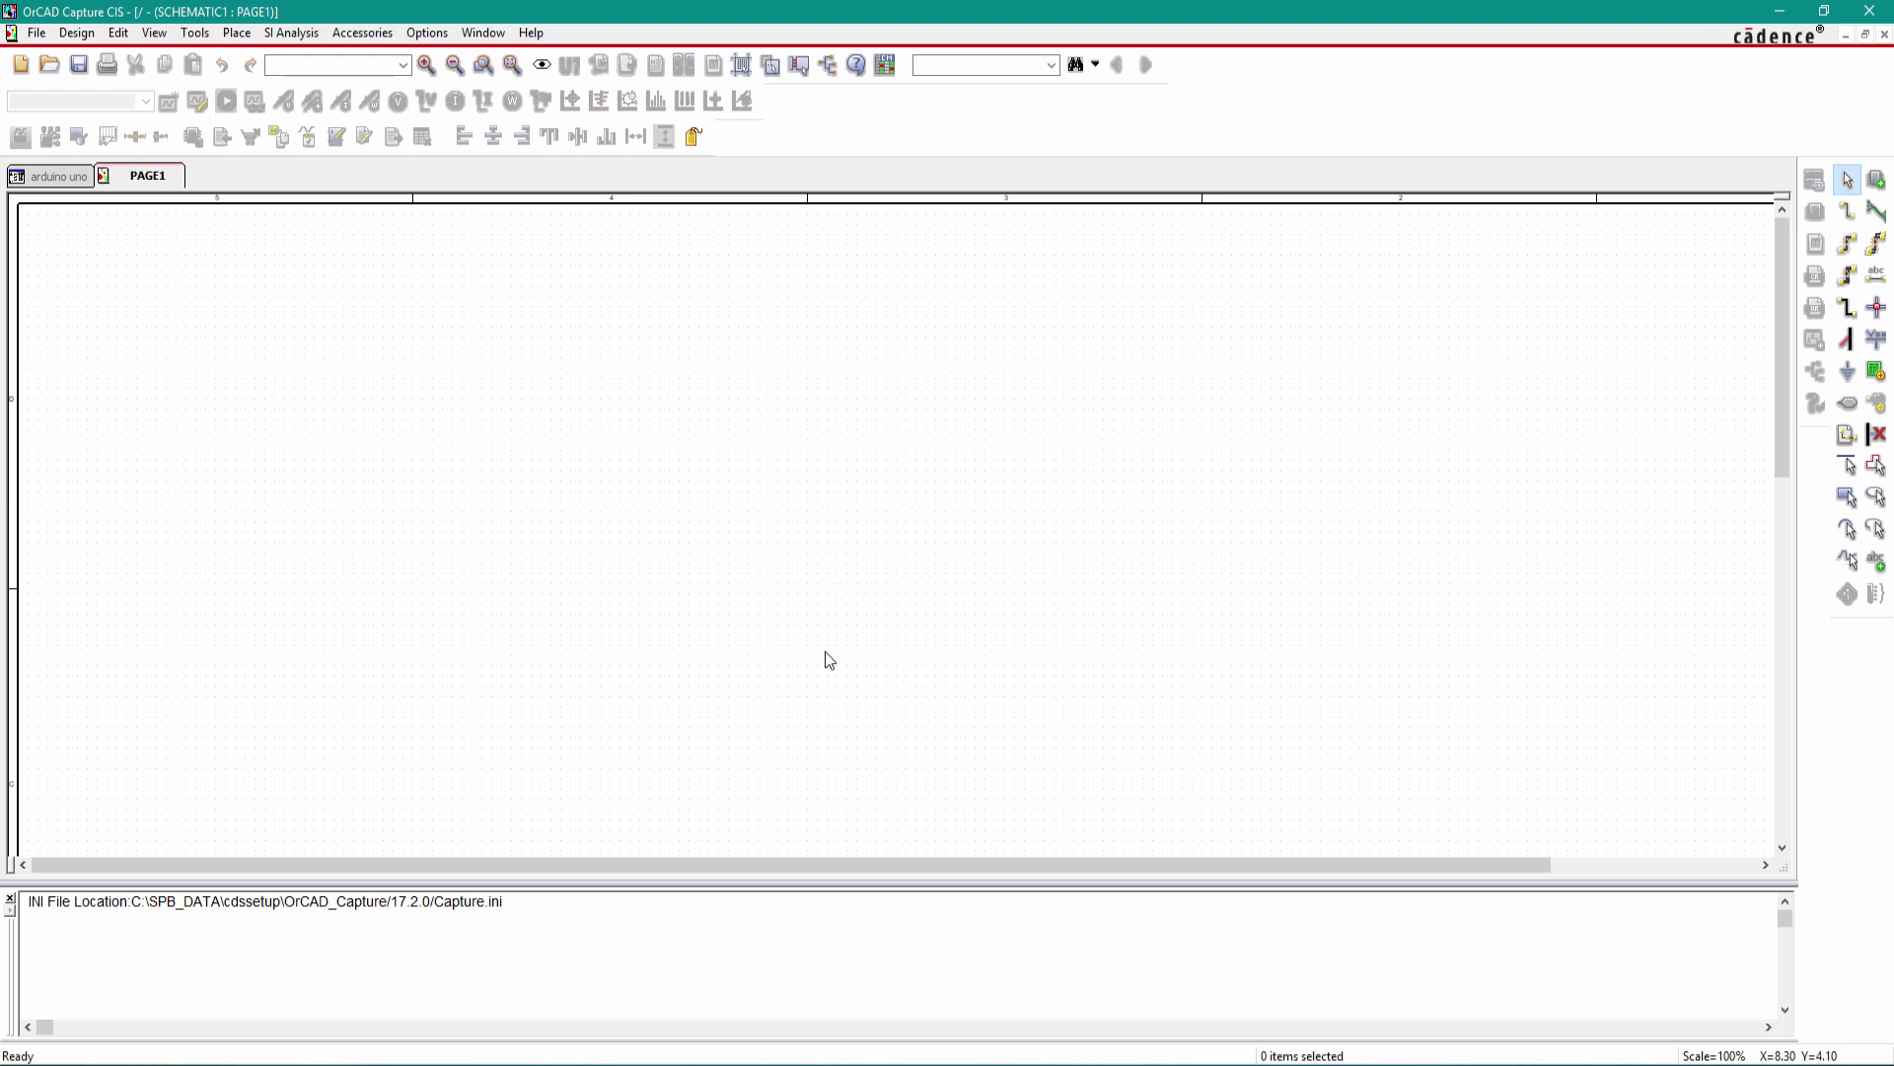
key(alt+Tab)
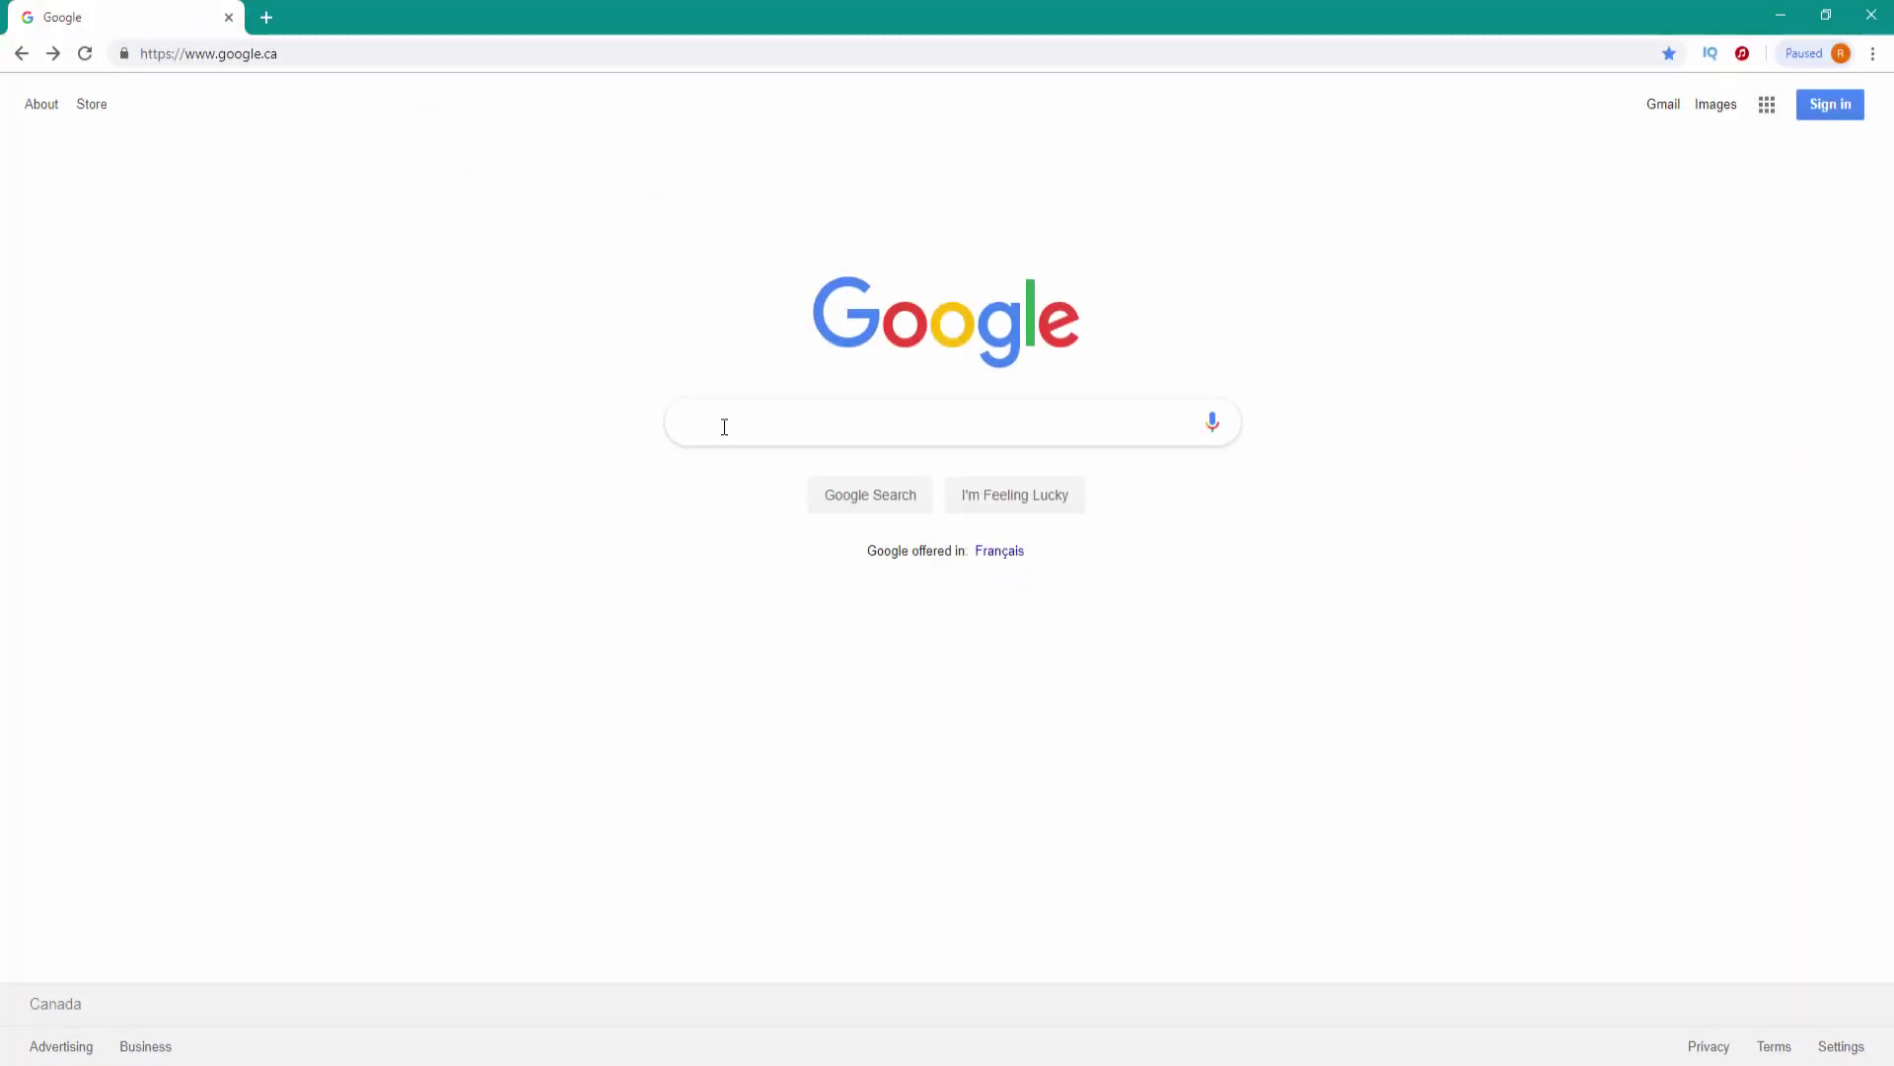
Google 'snapeda' and open the snapeda.com site, glancing back at the schematic PDF.
text(snapeda)
key(Return)
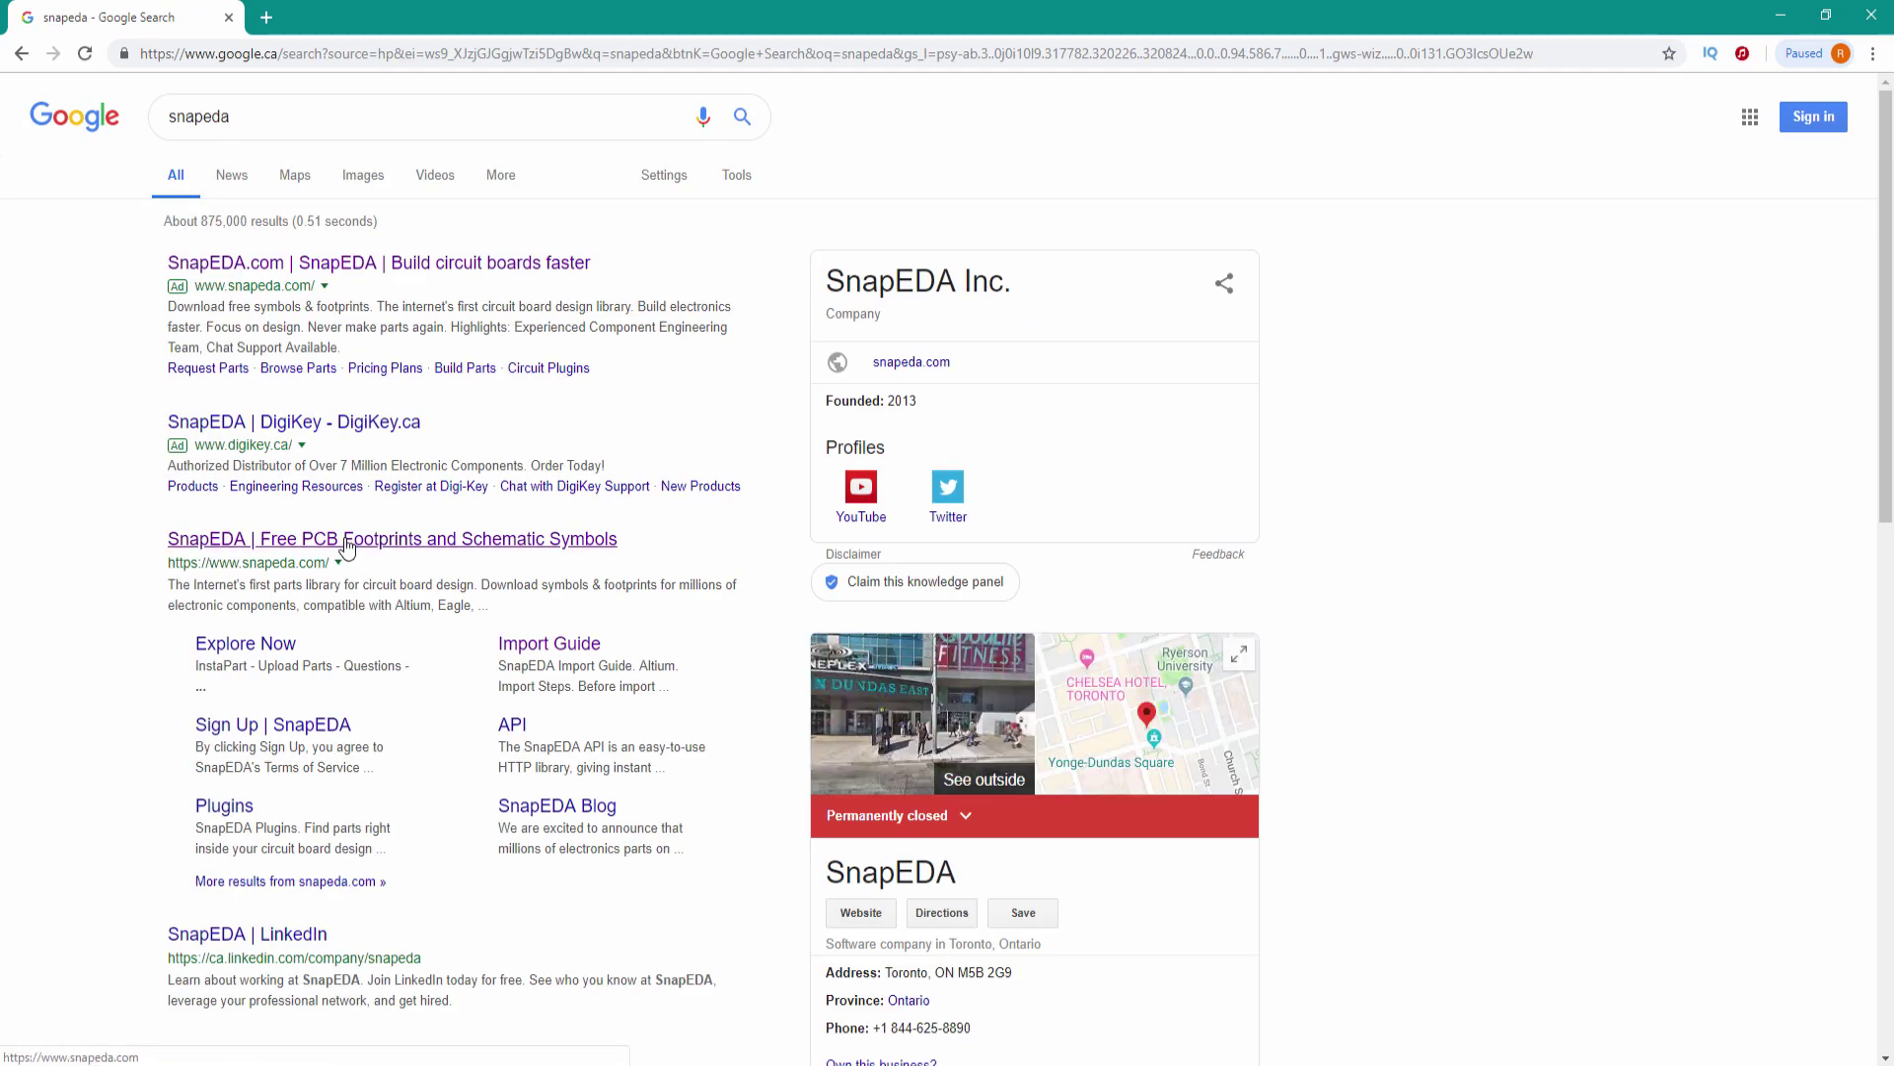
click(347, 541)
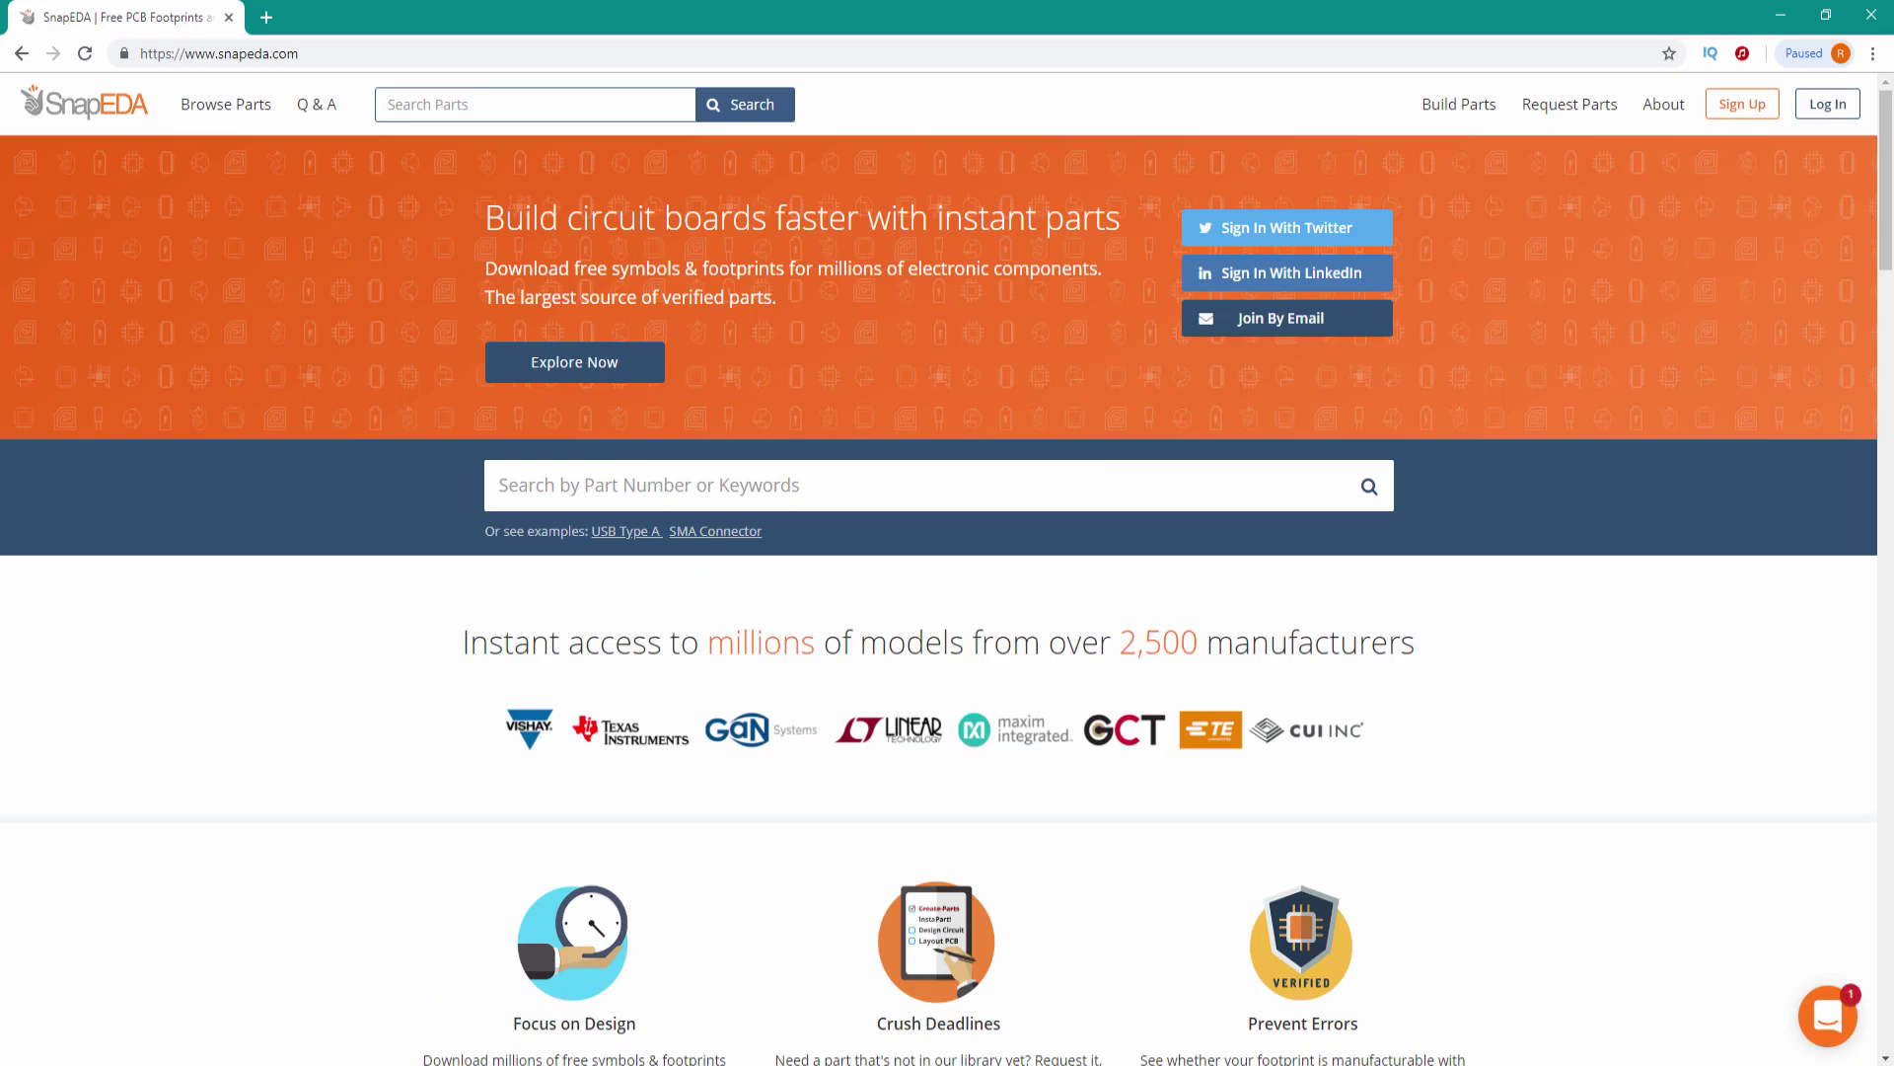
key(alt+Tab)
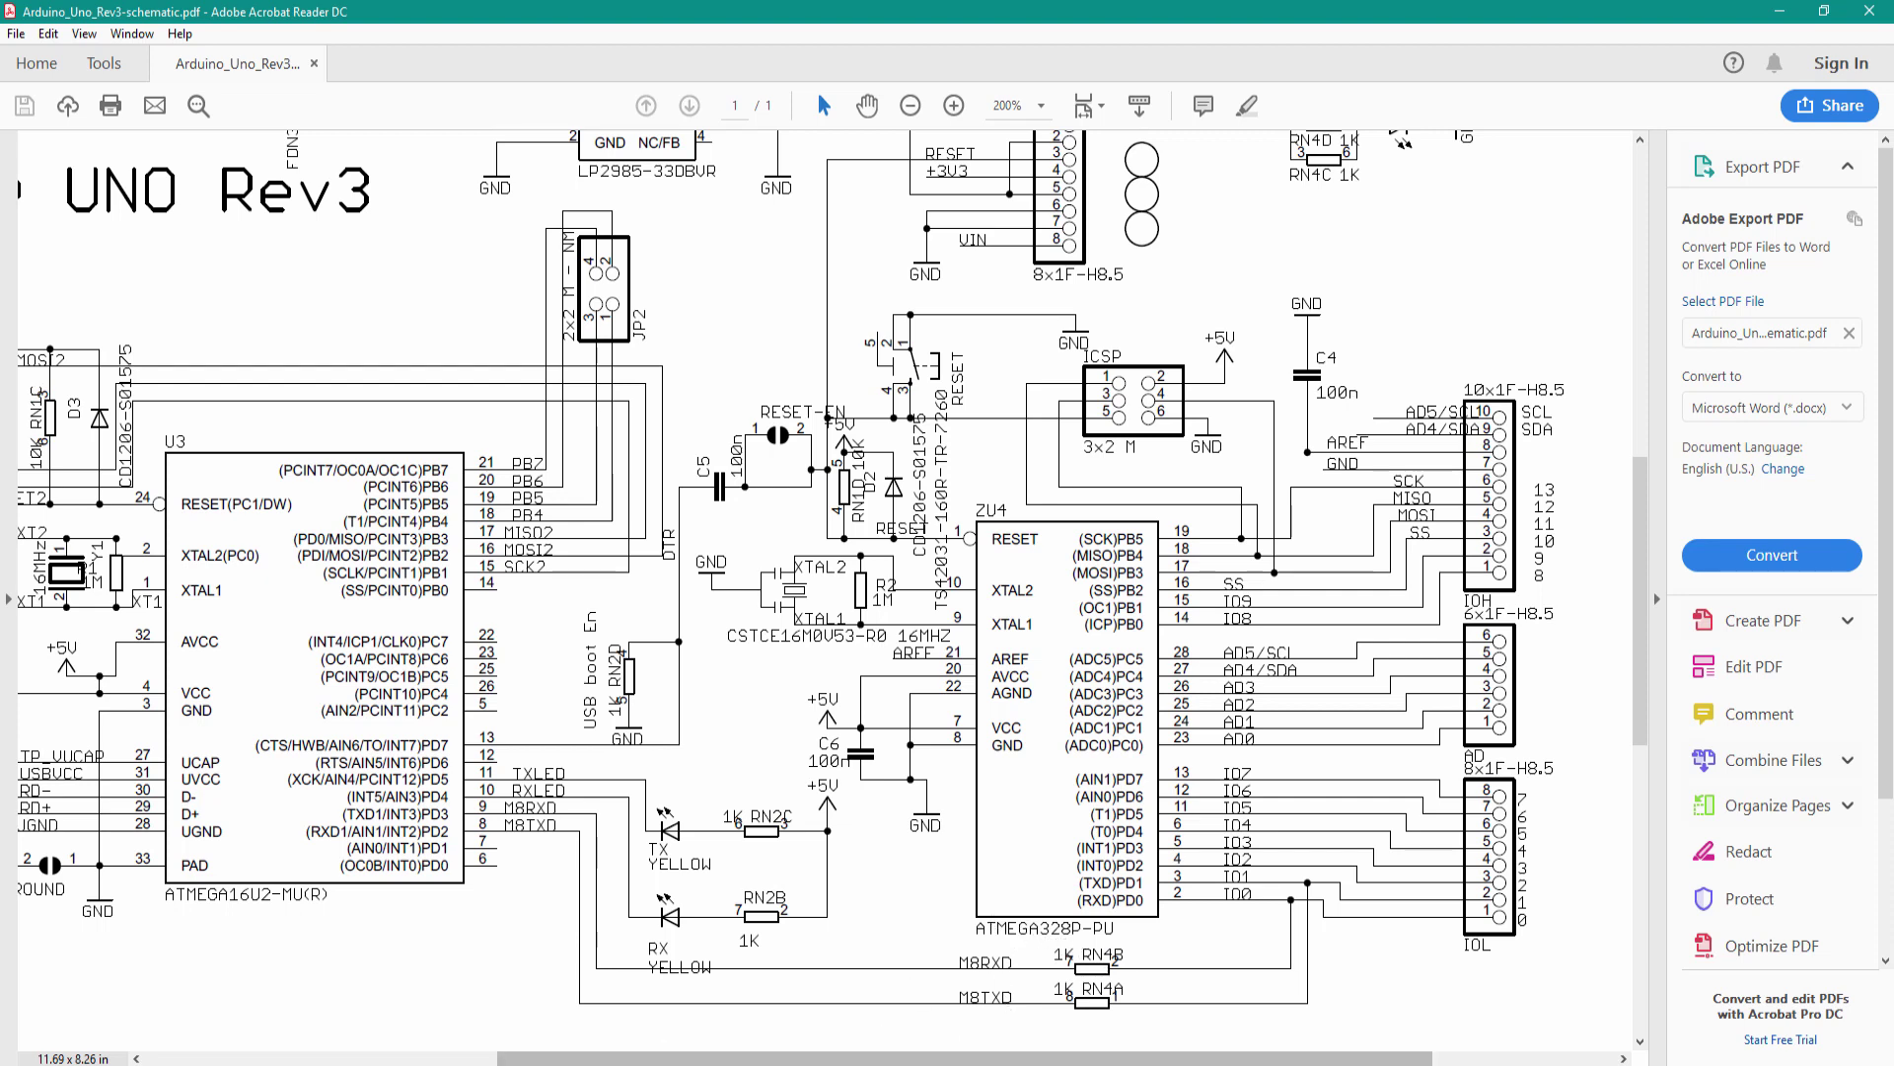
key(alt+Tab)
Search SnapEDA for 'atmega328' using the recent-search suggestion.
click(579, 485)
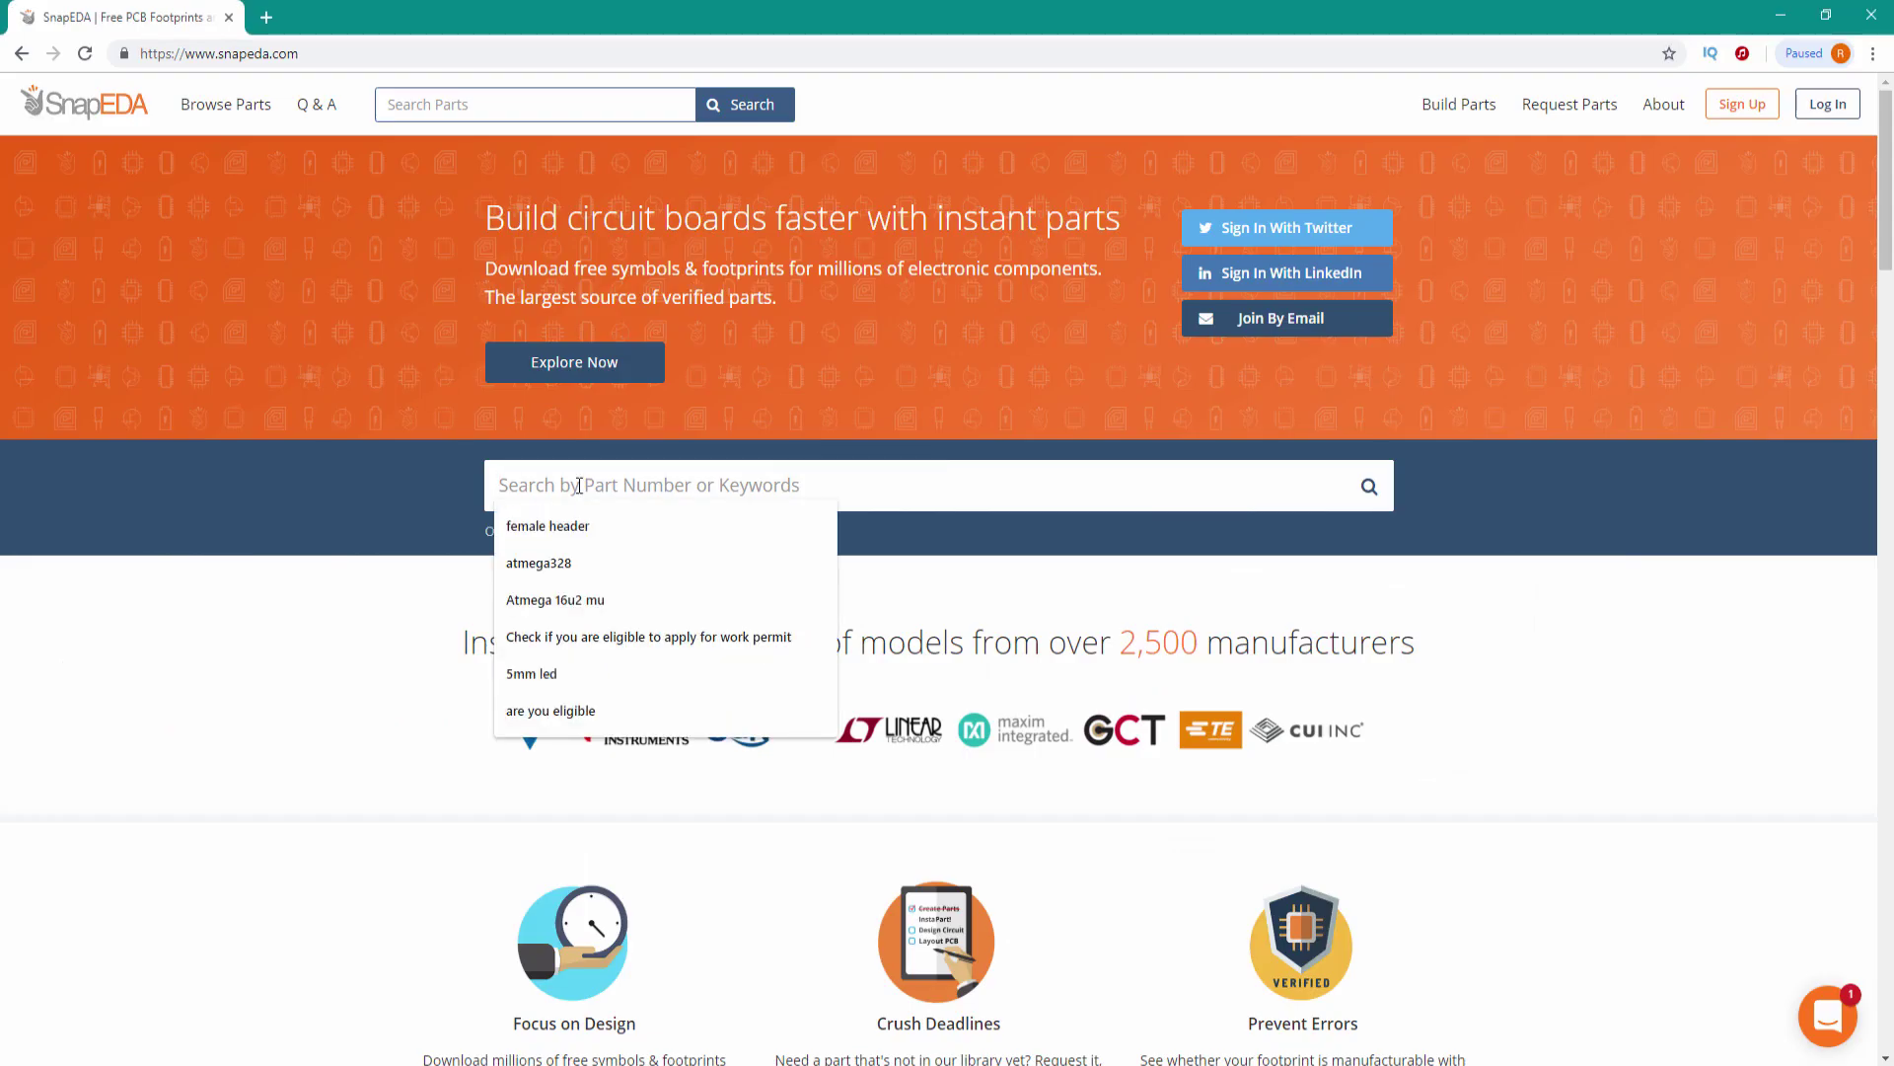
click(588, 563)
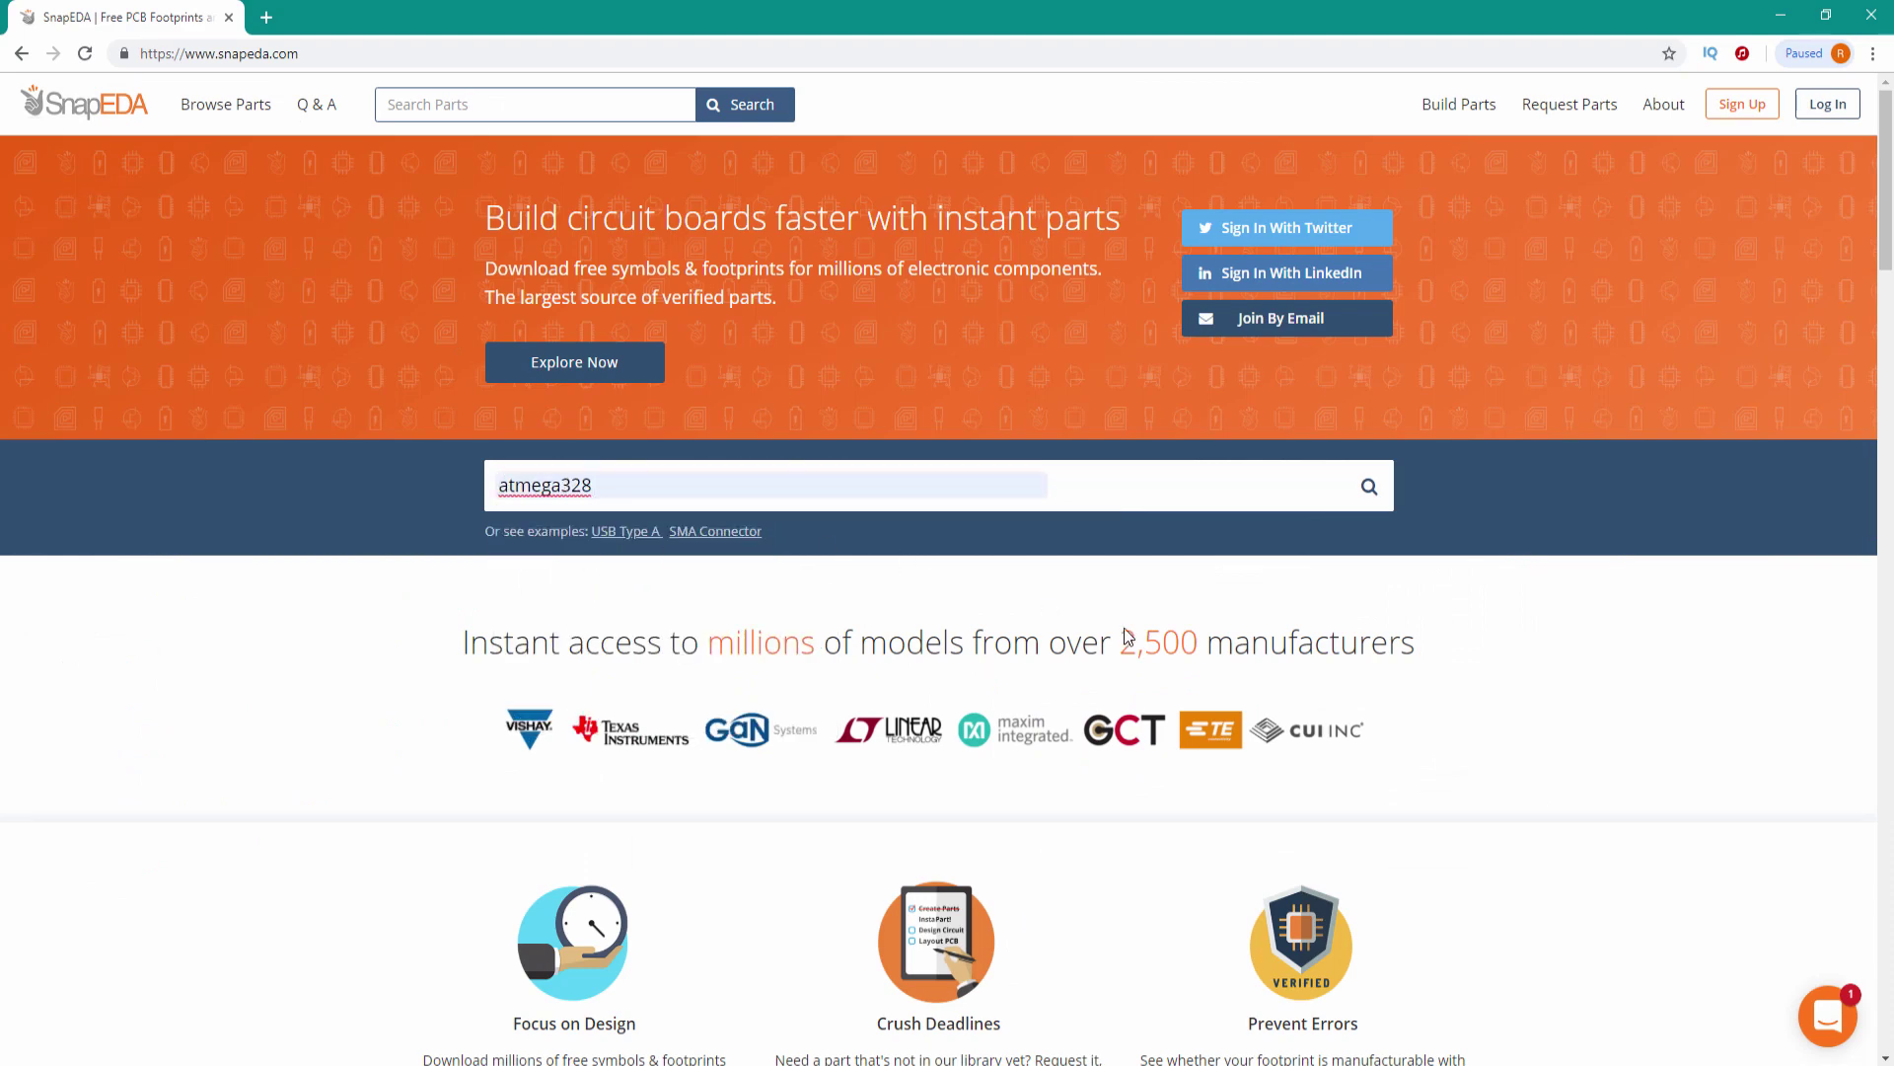
click(1369, 486)
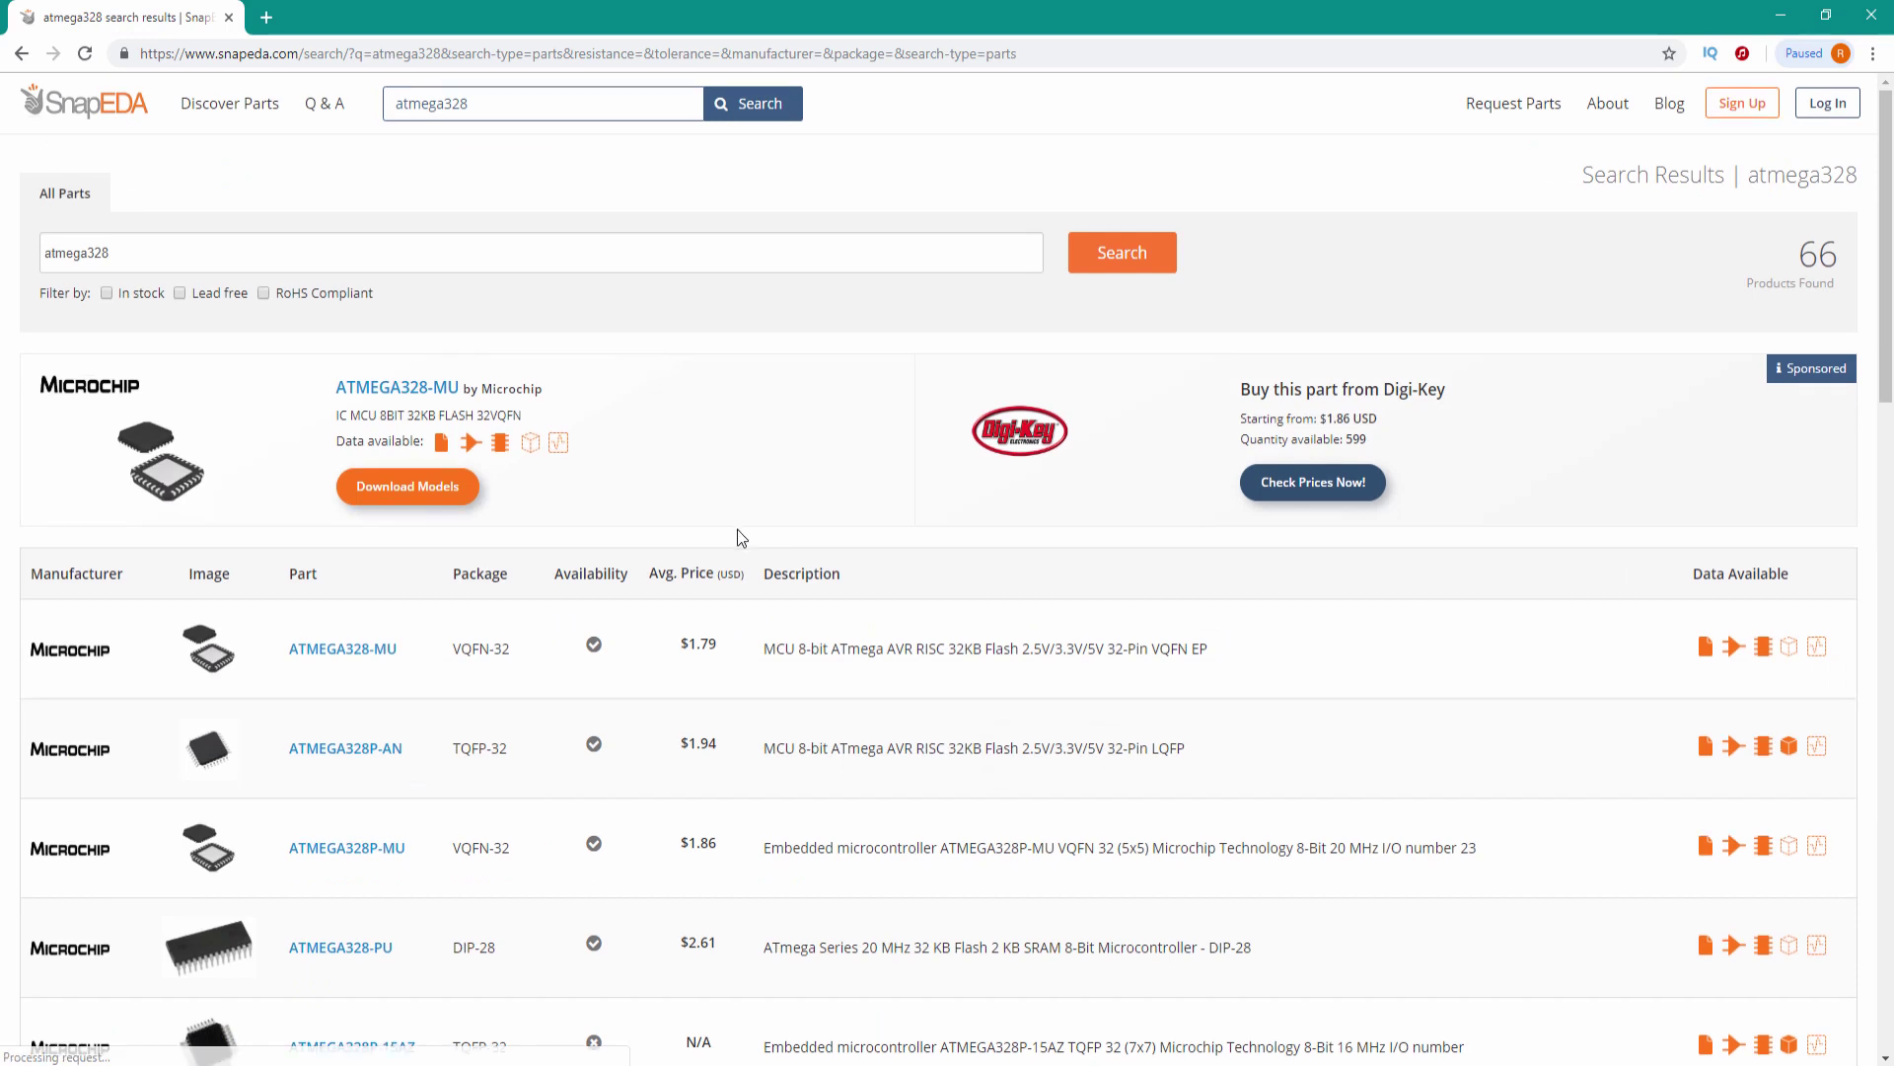
Scroll the atmega328 results and open the ATMEGA328-PU part page.
scroll(747, 538, down, 3)
scroll(747, 537, down, 1)
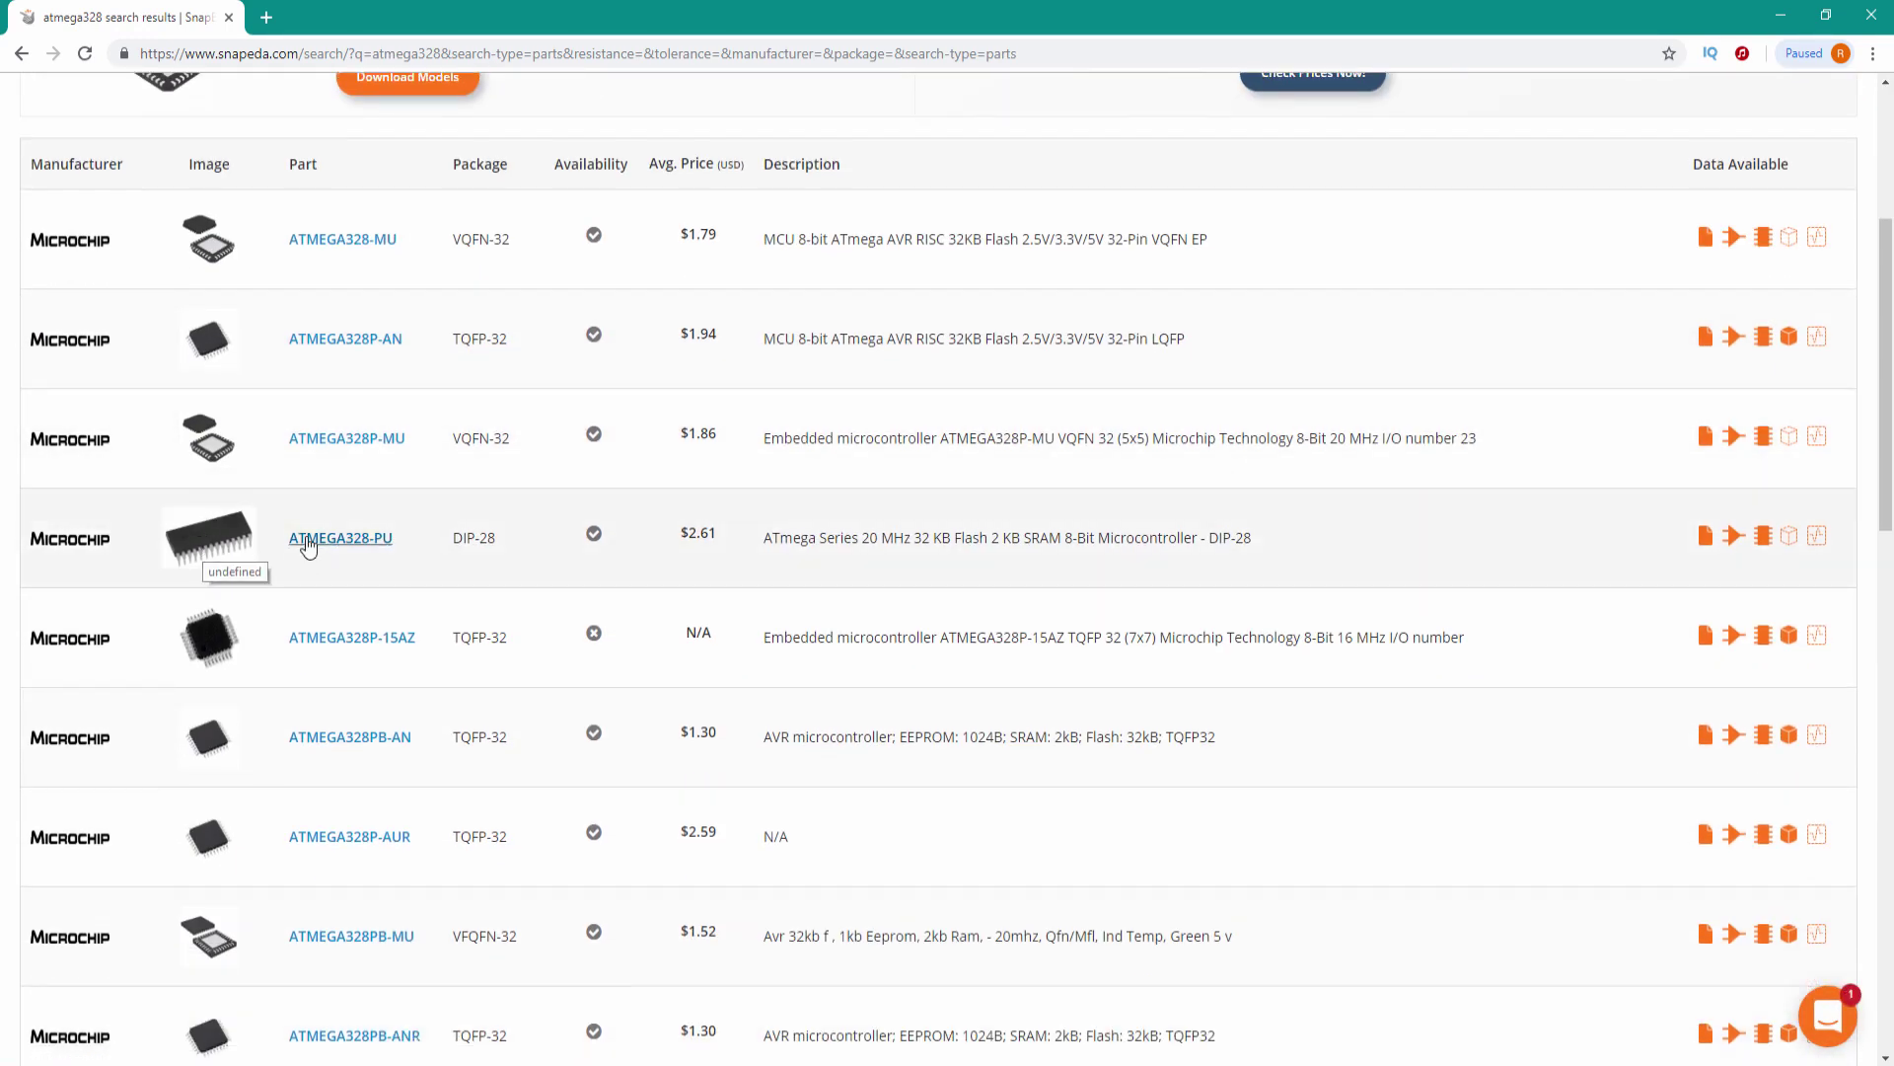
click(343, 540)
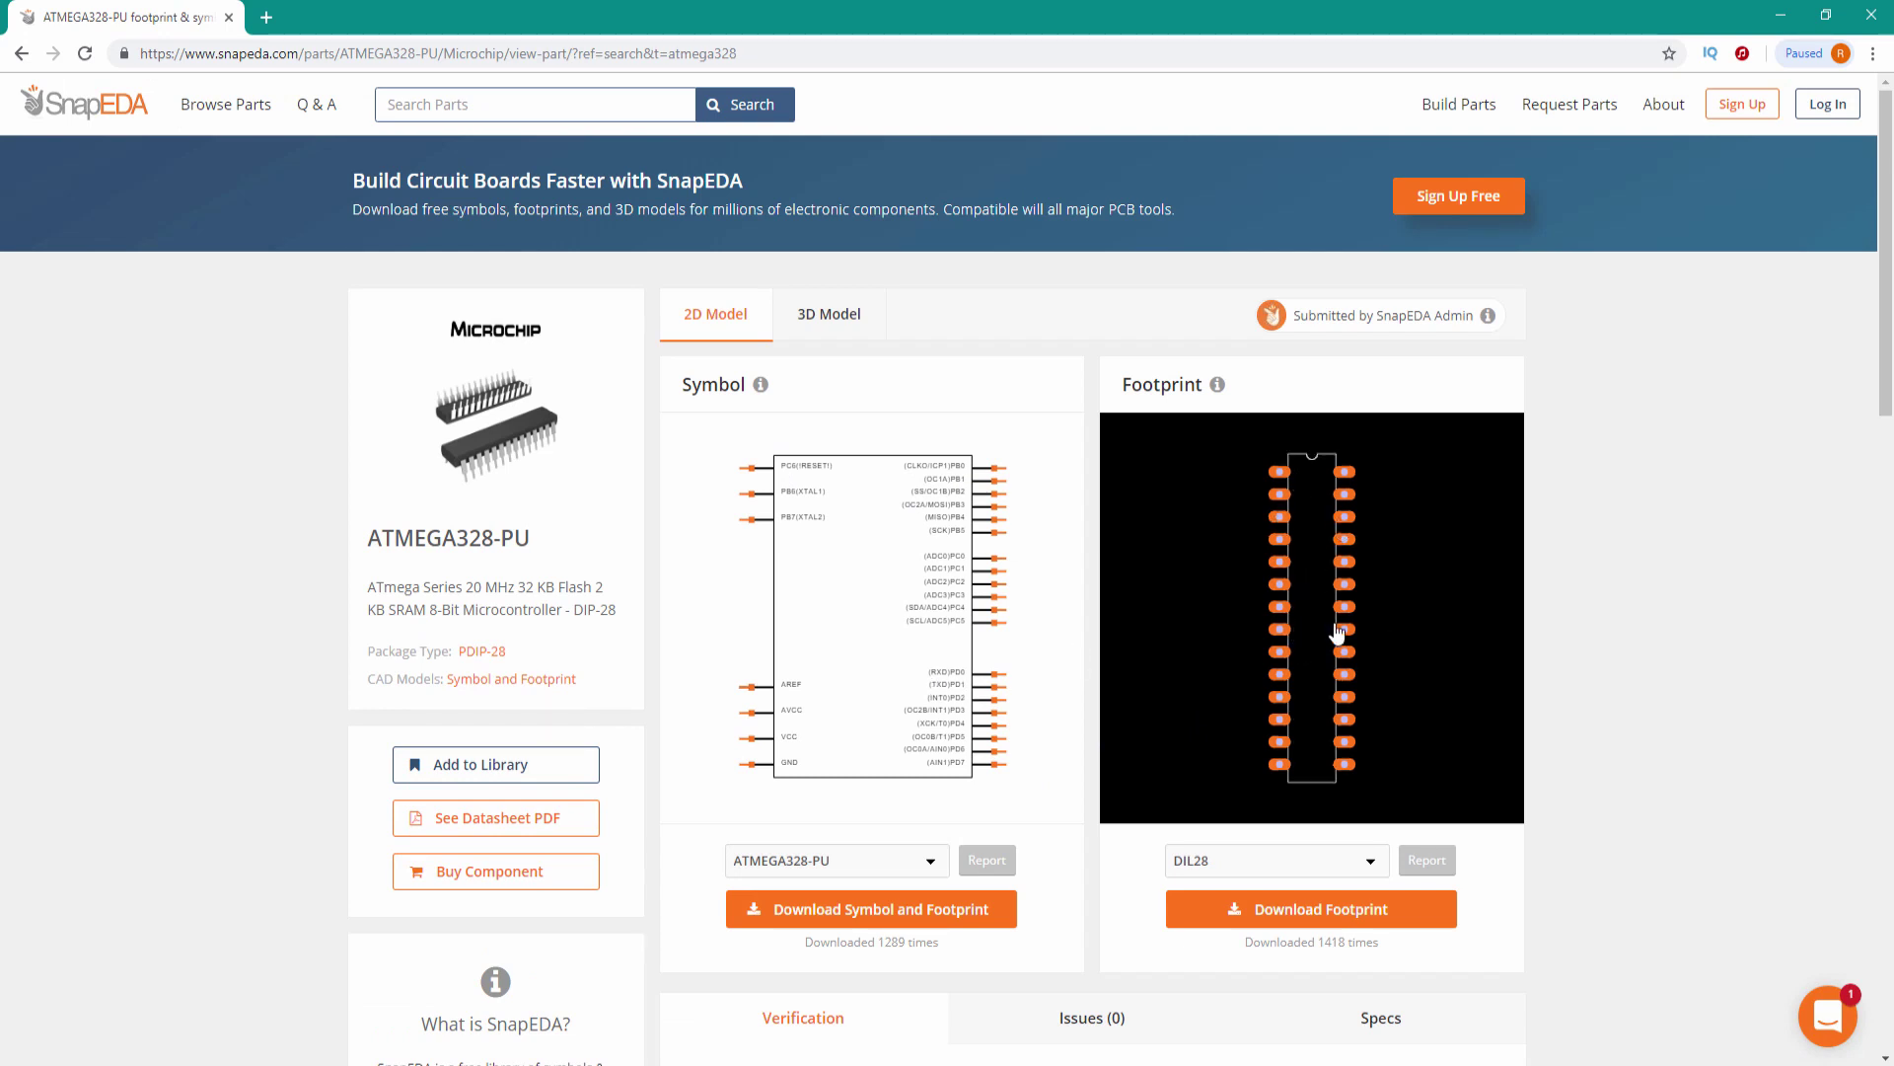
scroll(1585, 524, down, 1)
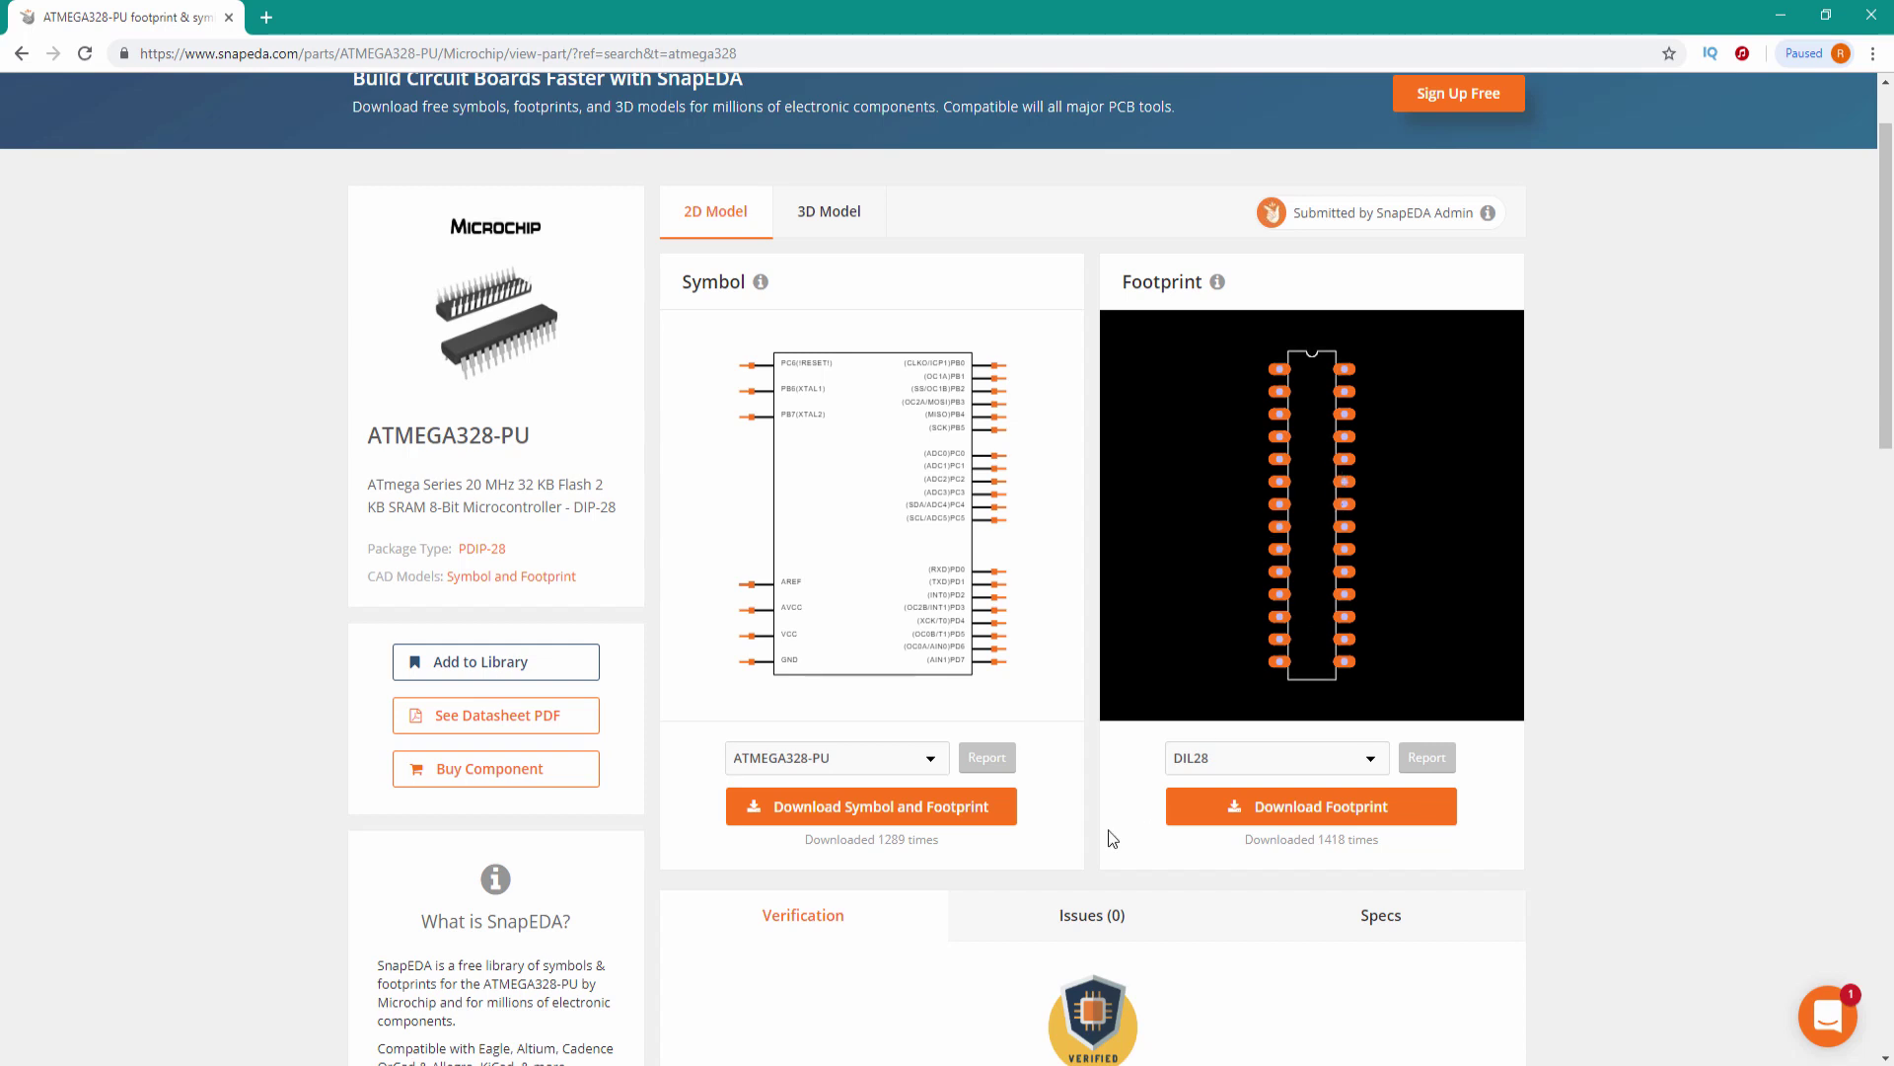
Request the OrCAD / Allegro symbol and footprint download and log in to SnapEDA.
click(851, 817)
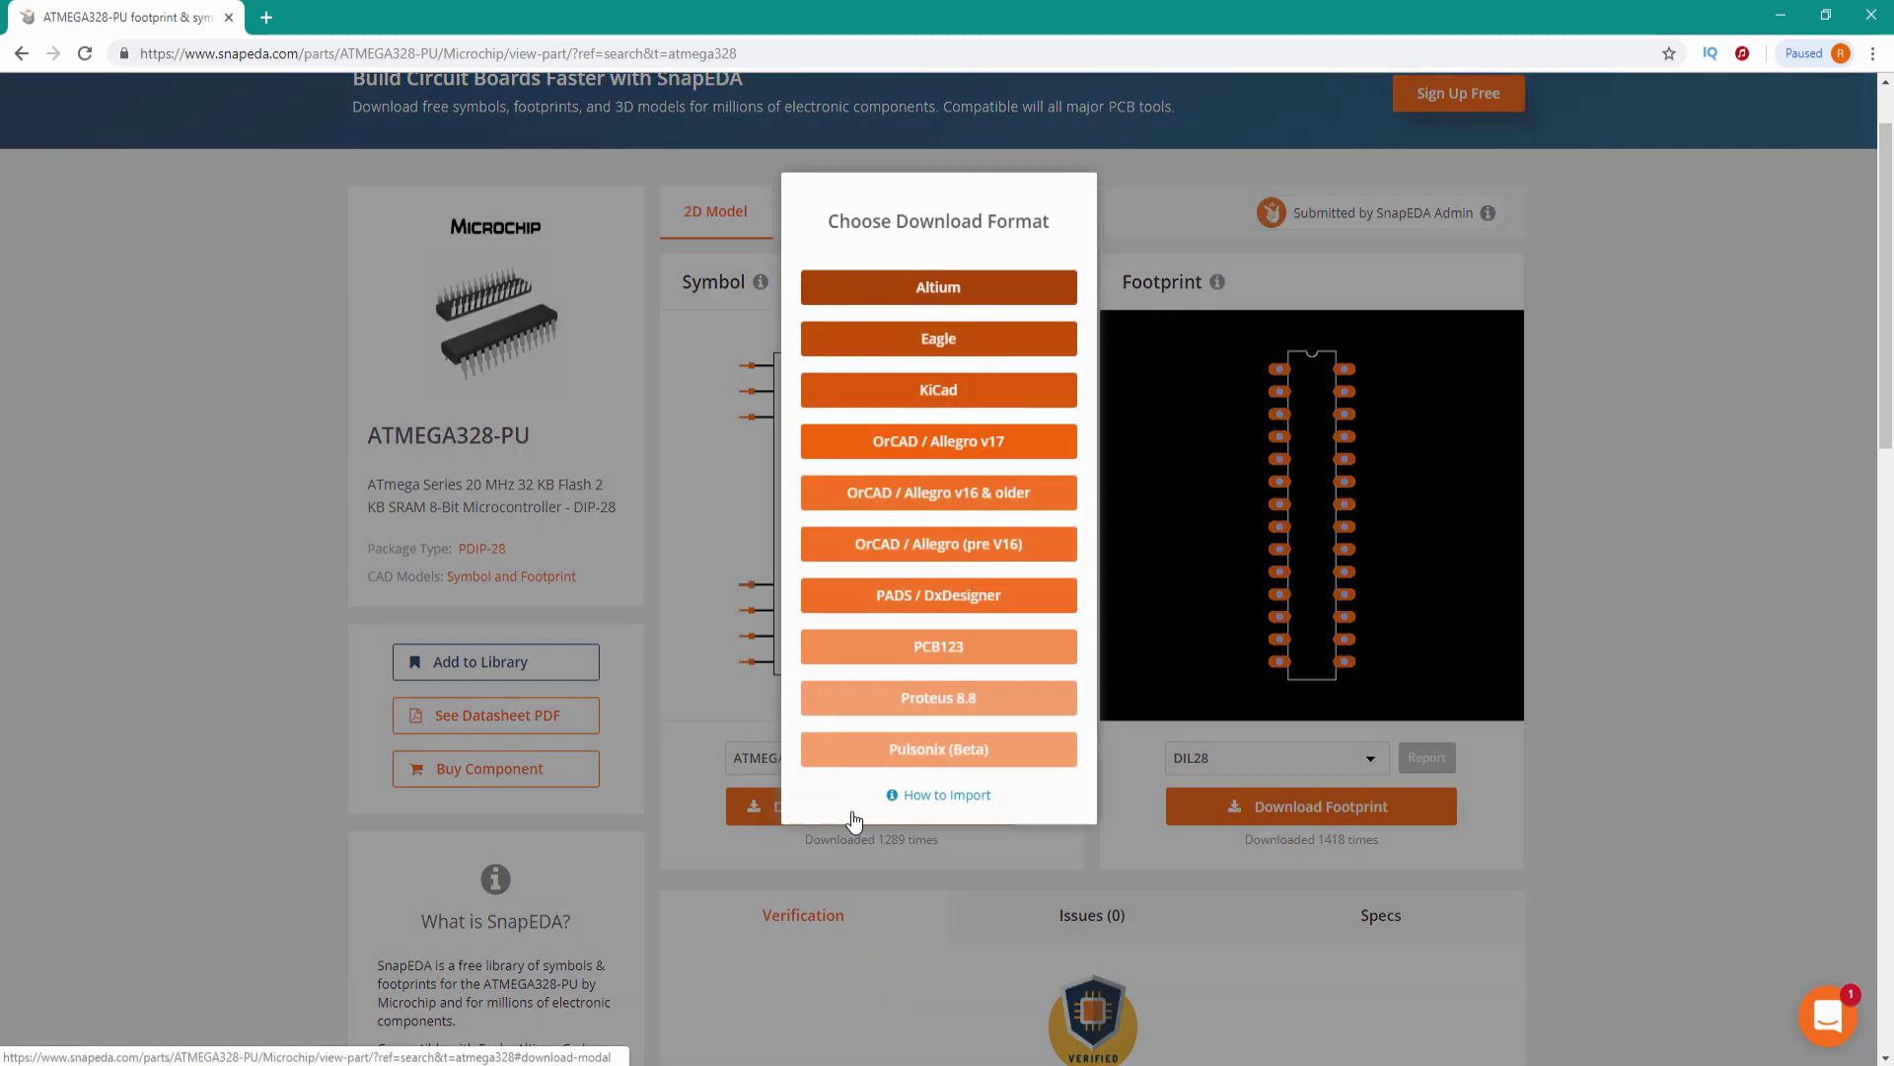
click(898, 451)
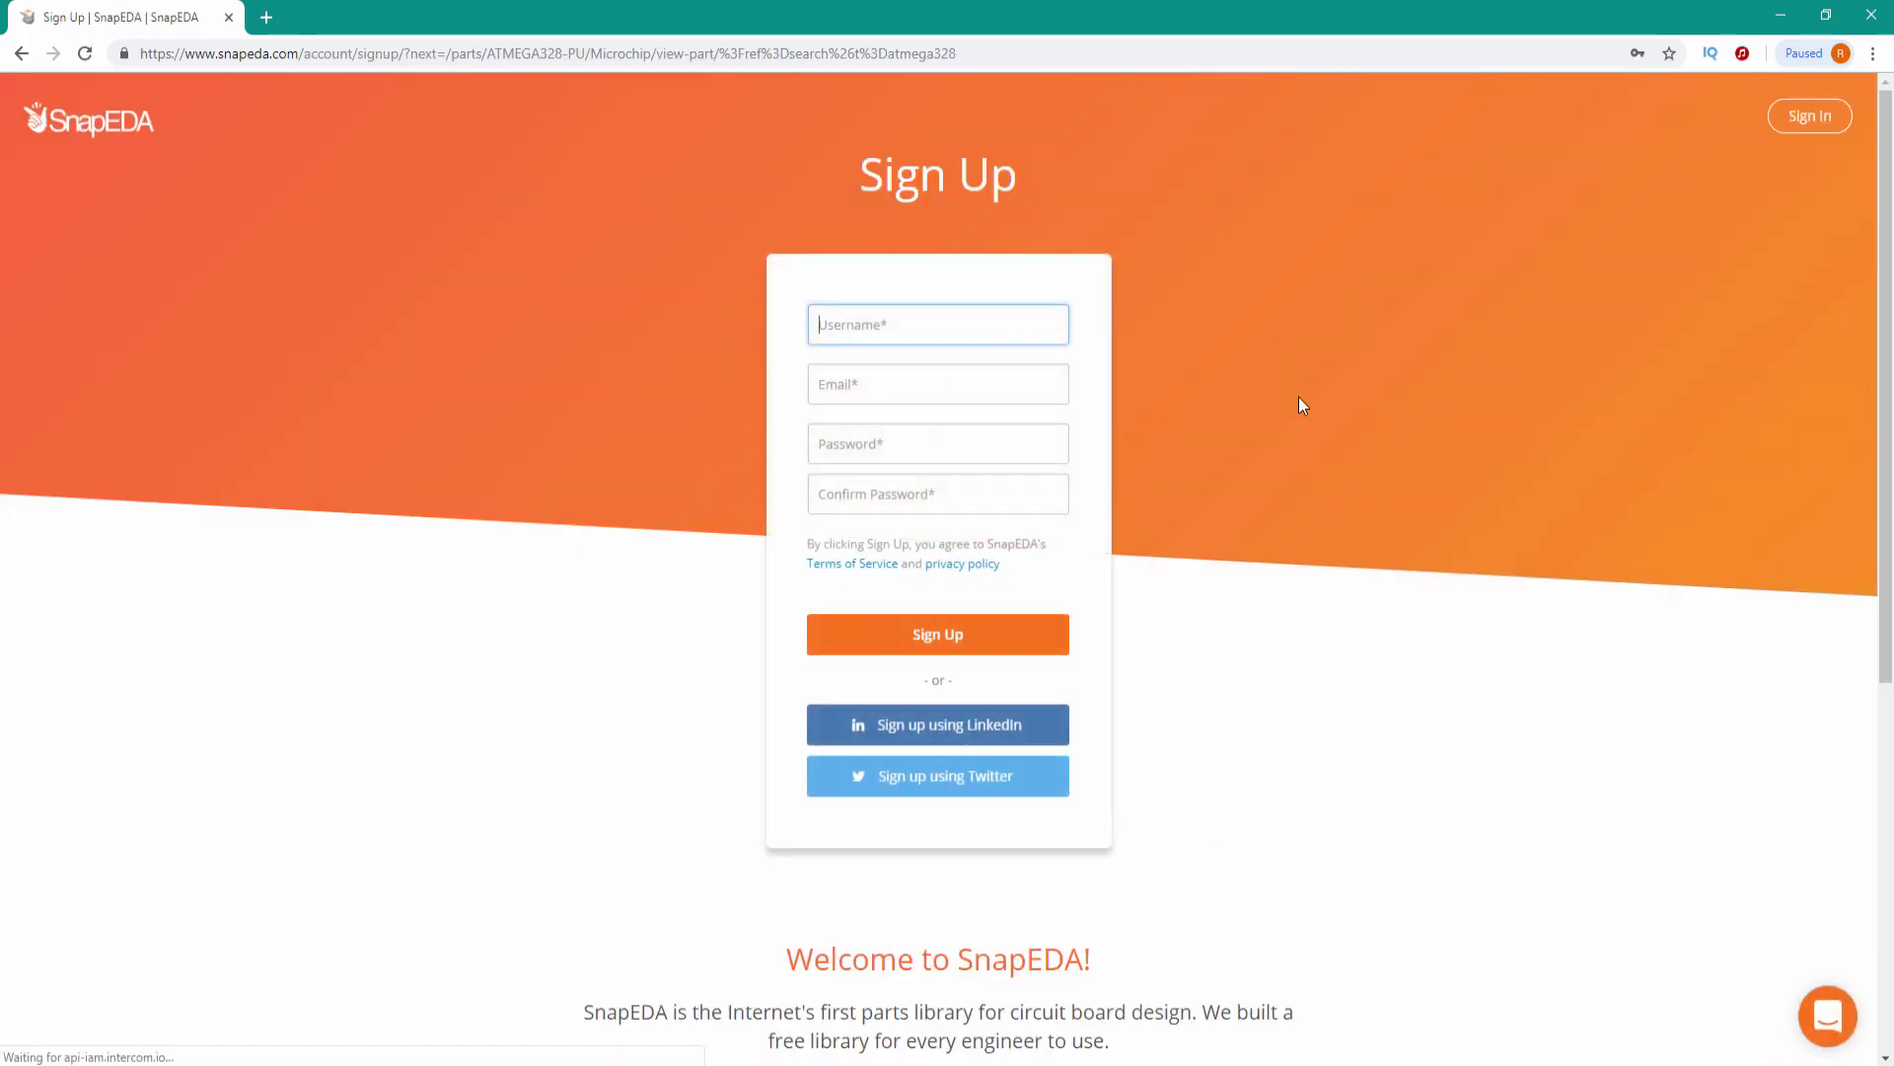
click(1806, 116)
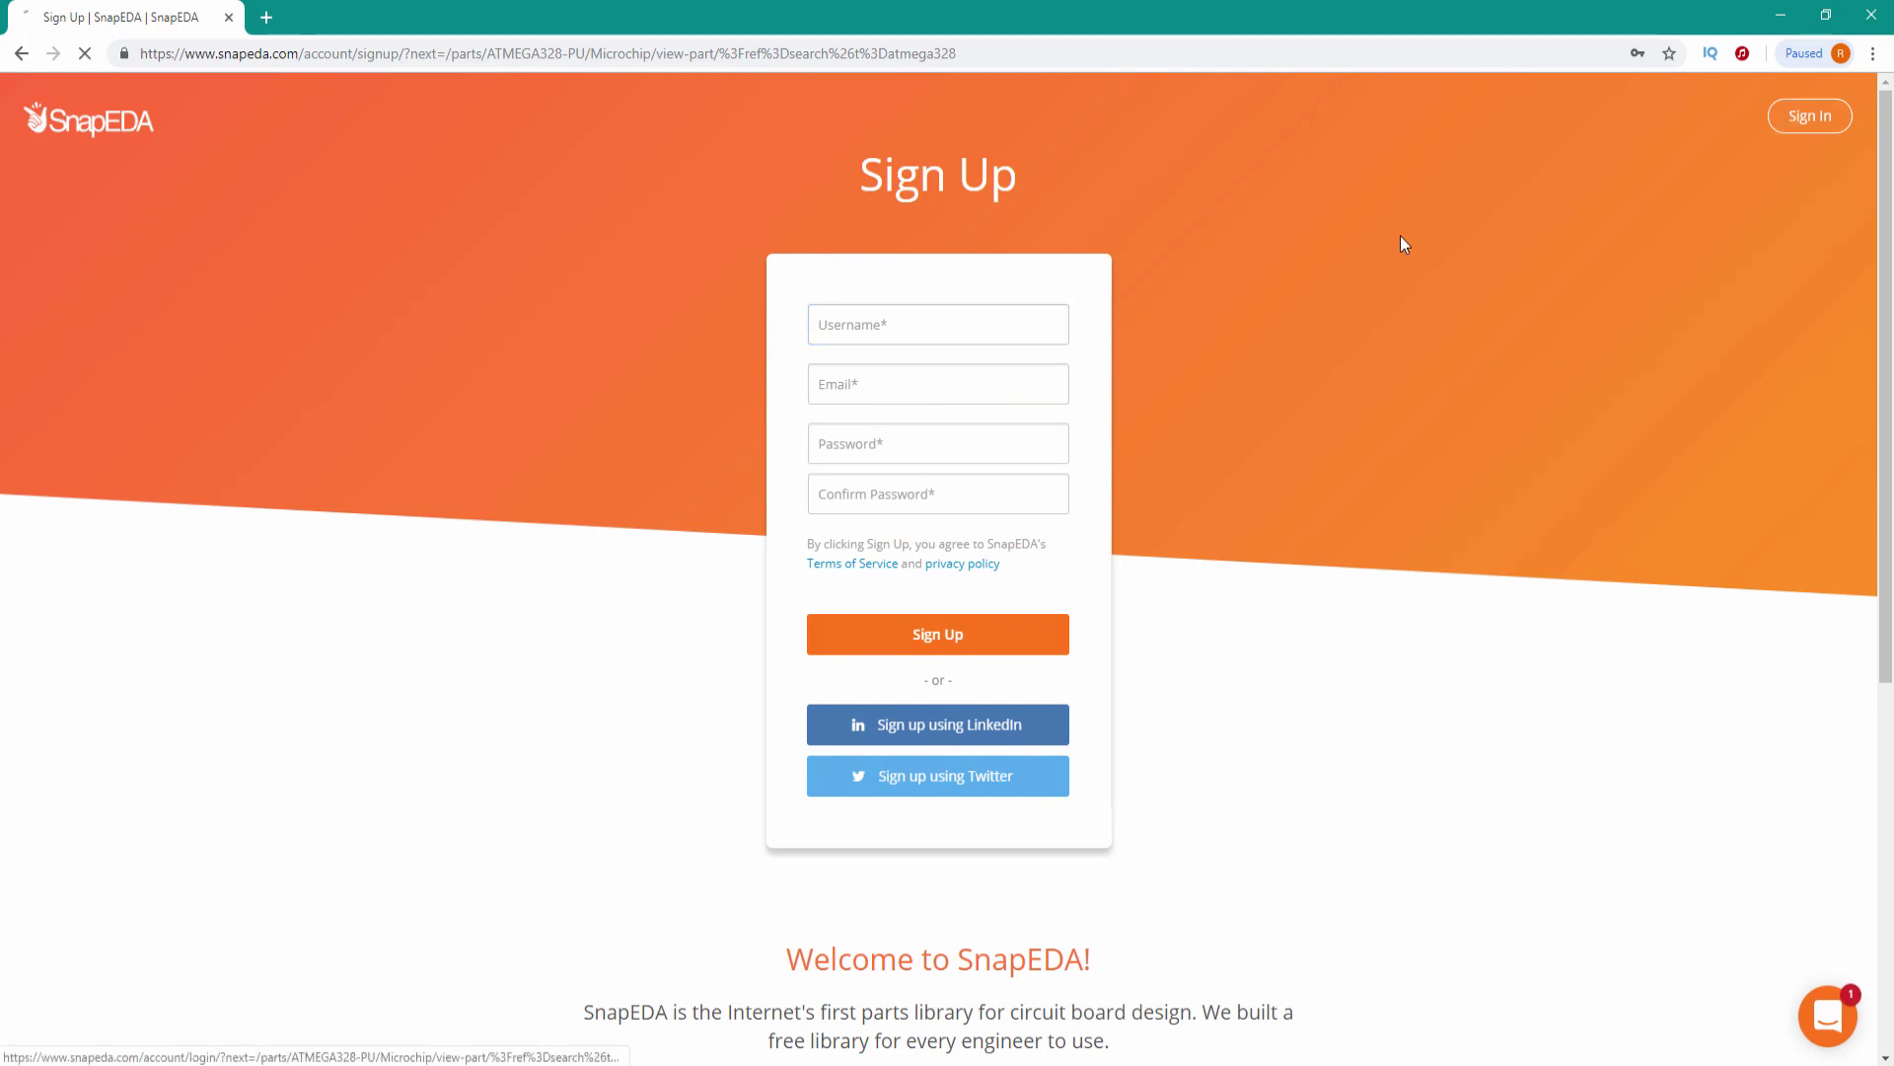
click(923, 550)
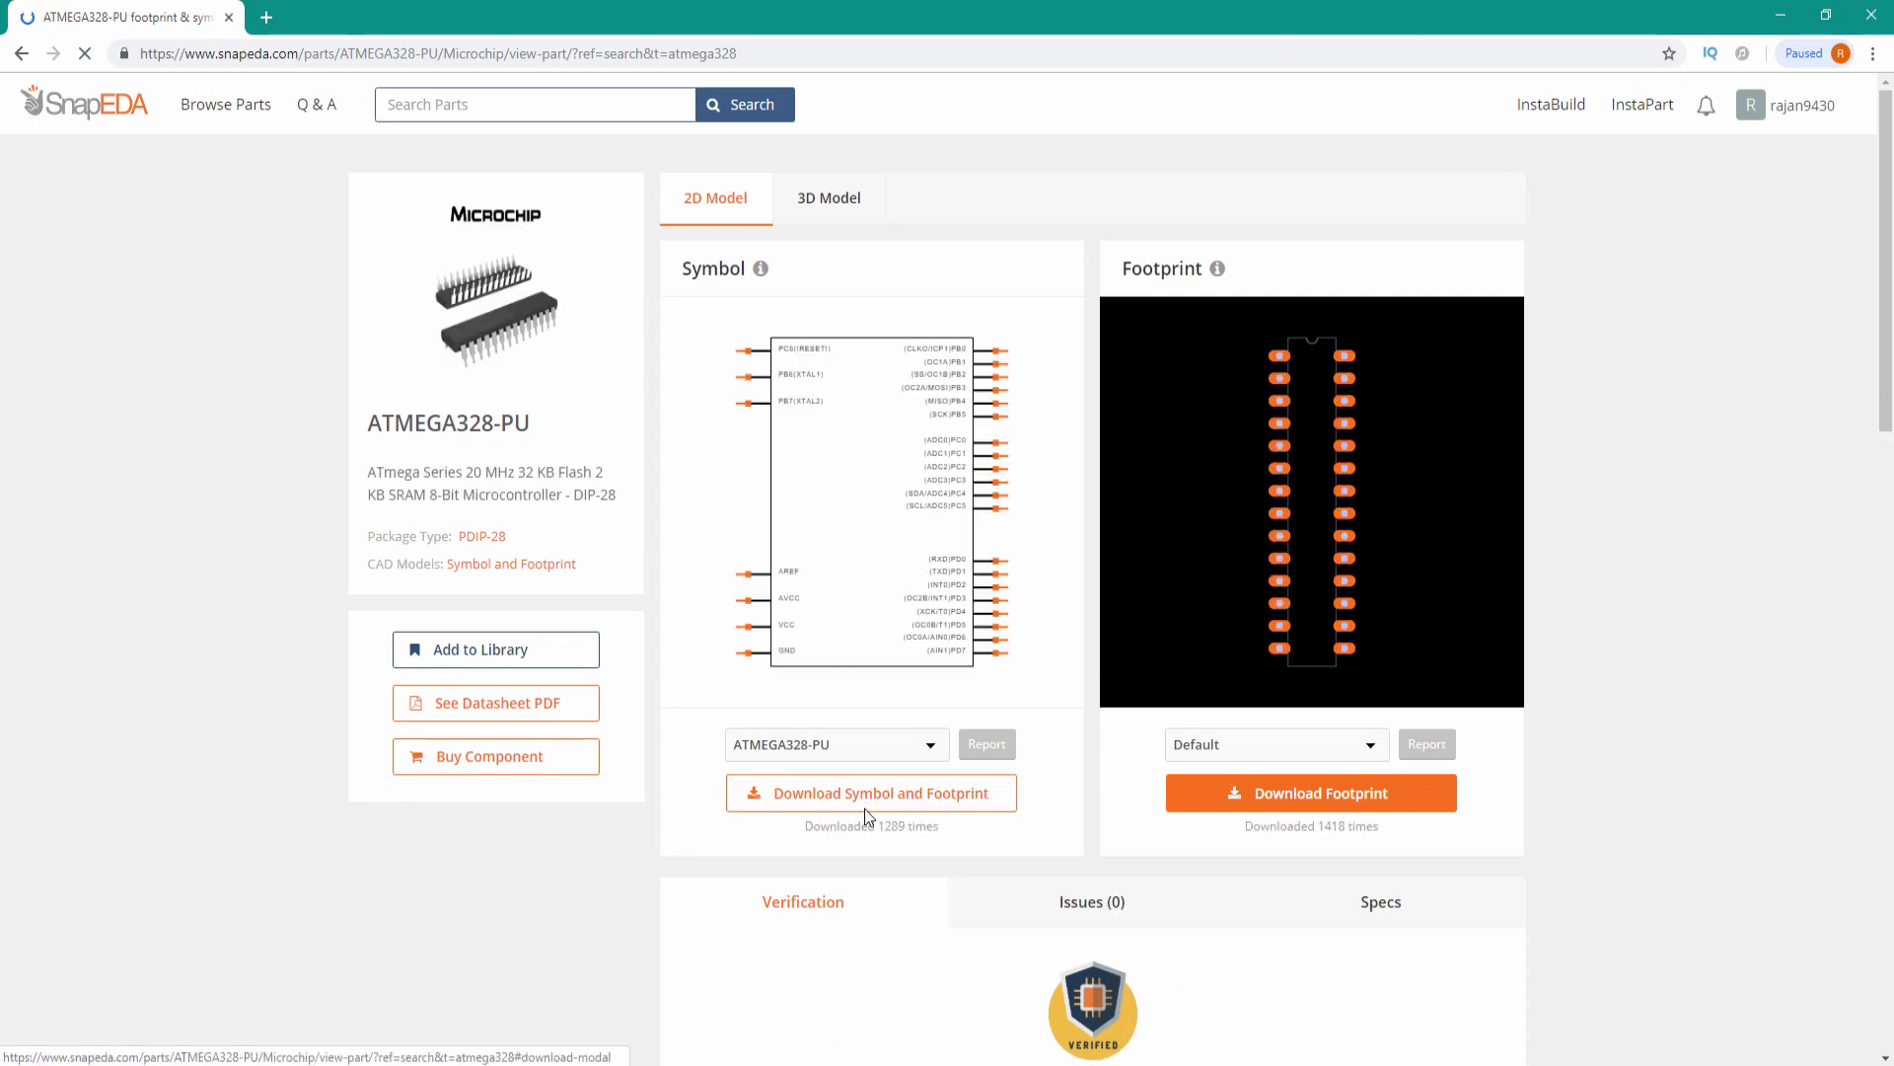
Download the ATMEGA328-PU symbol and footprint in OrCAD / Allegro format and dismiss the confirmation.
click(865, 808)
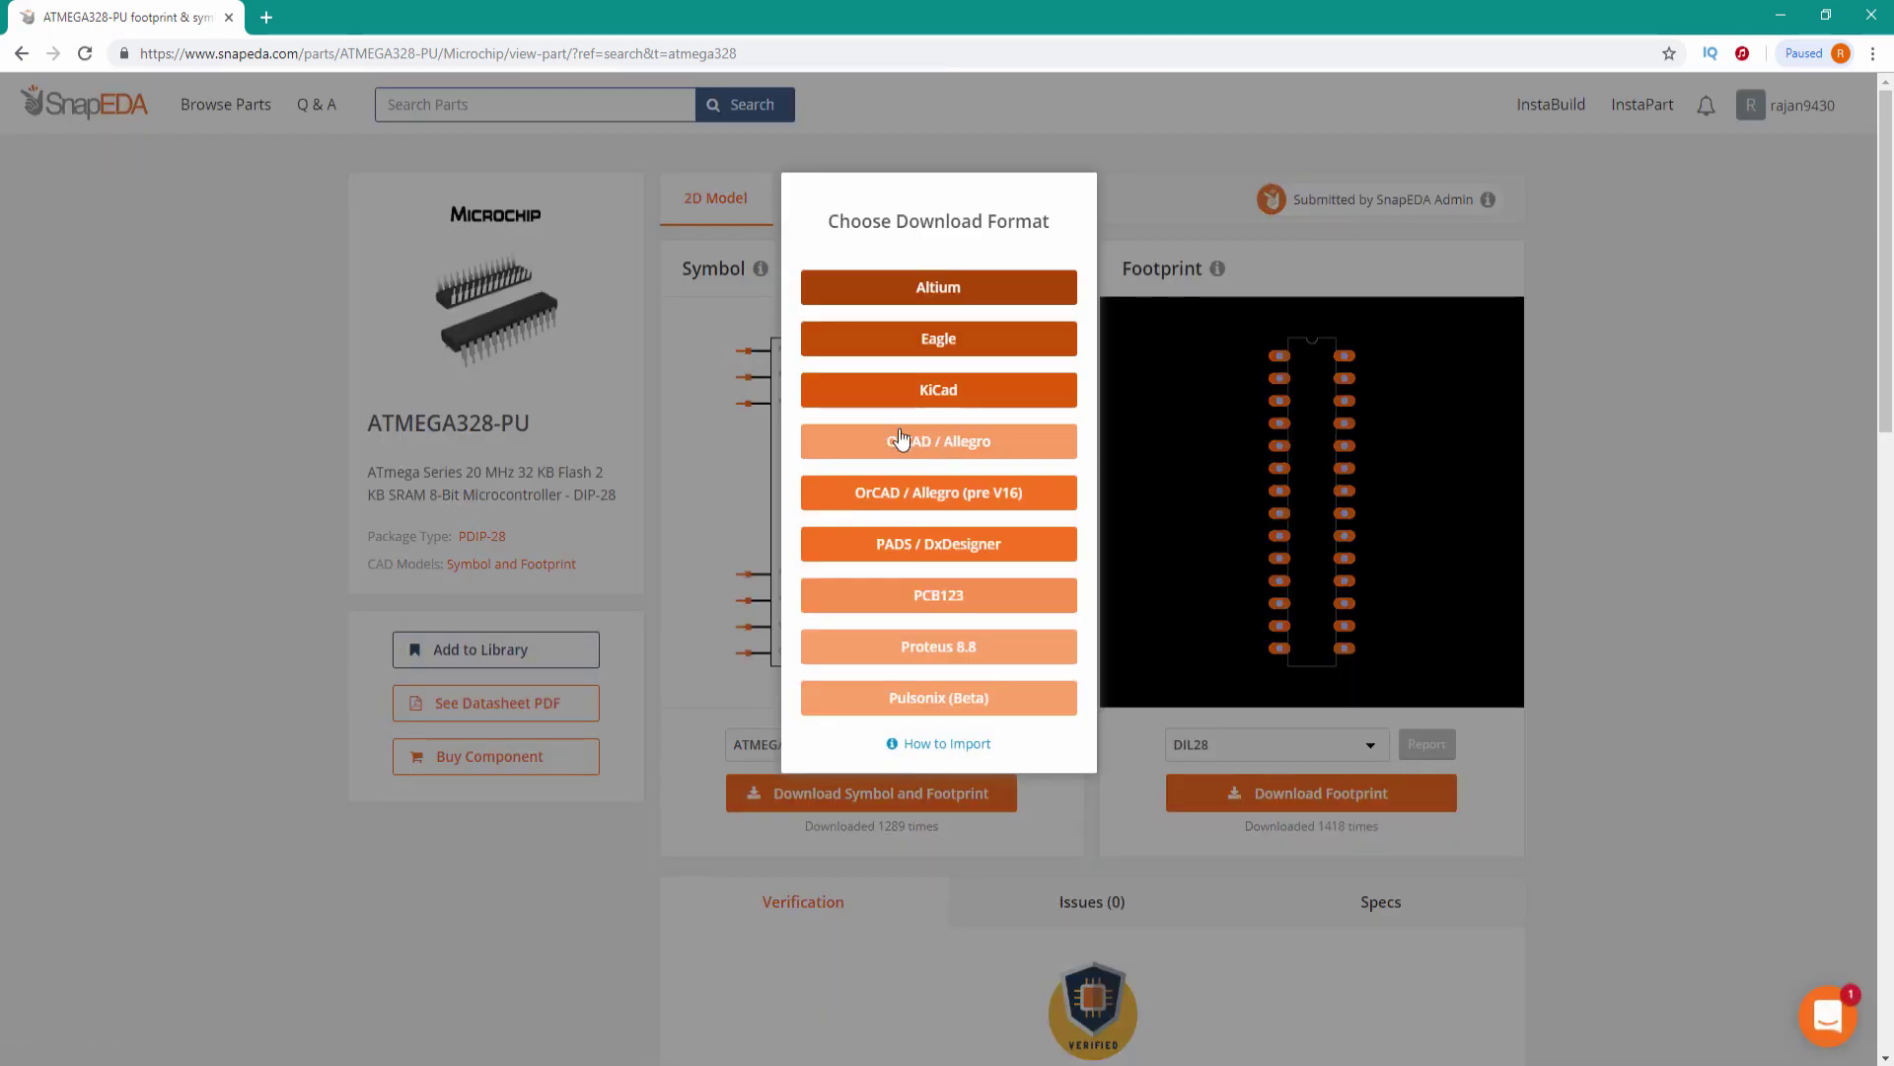
click(953, 449)
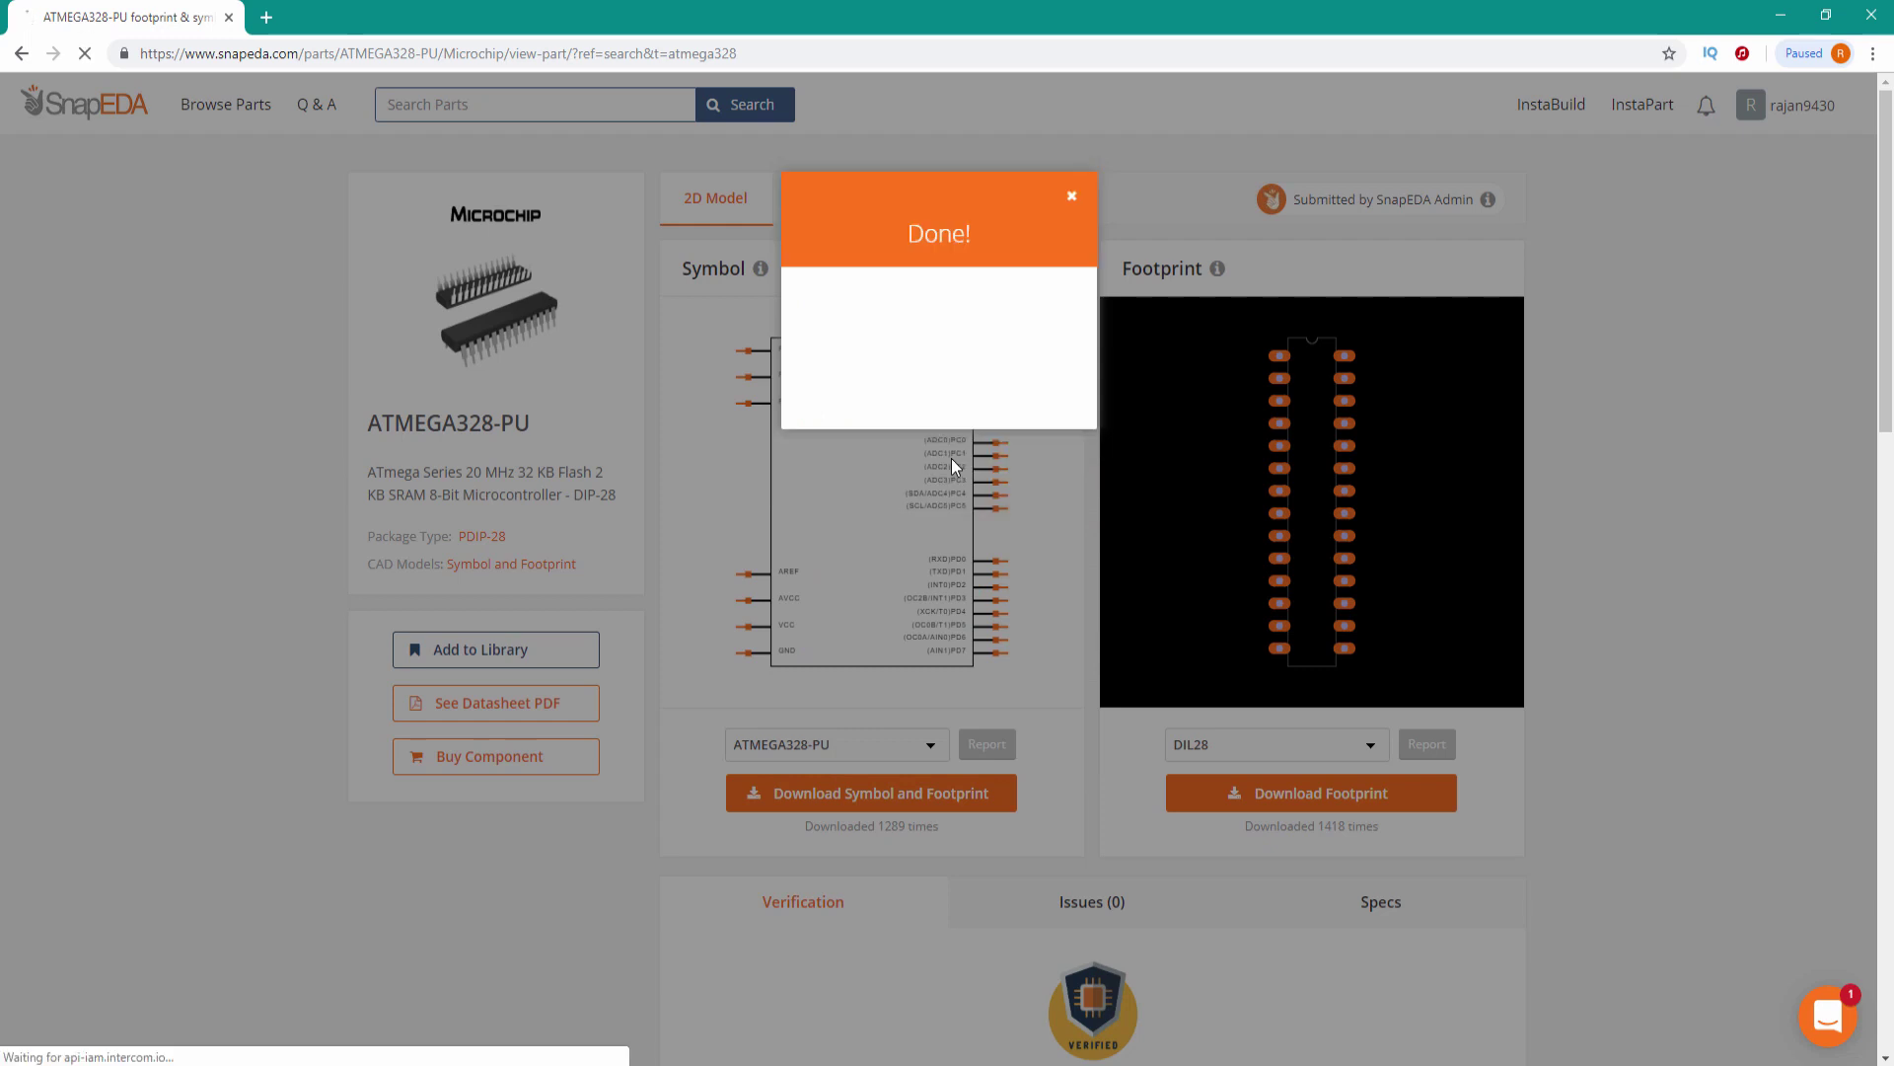
click(1071, 190)
click(460, 1065)
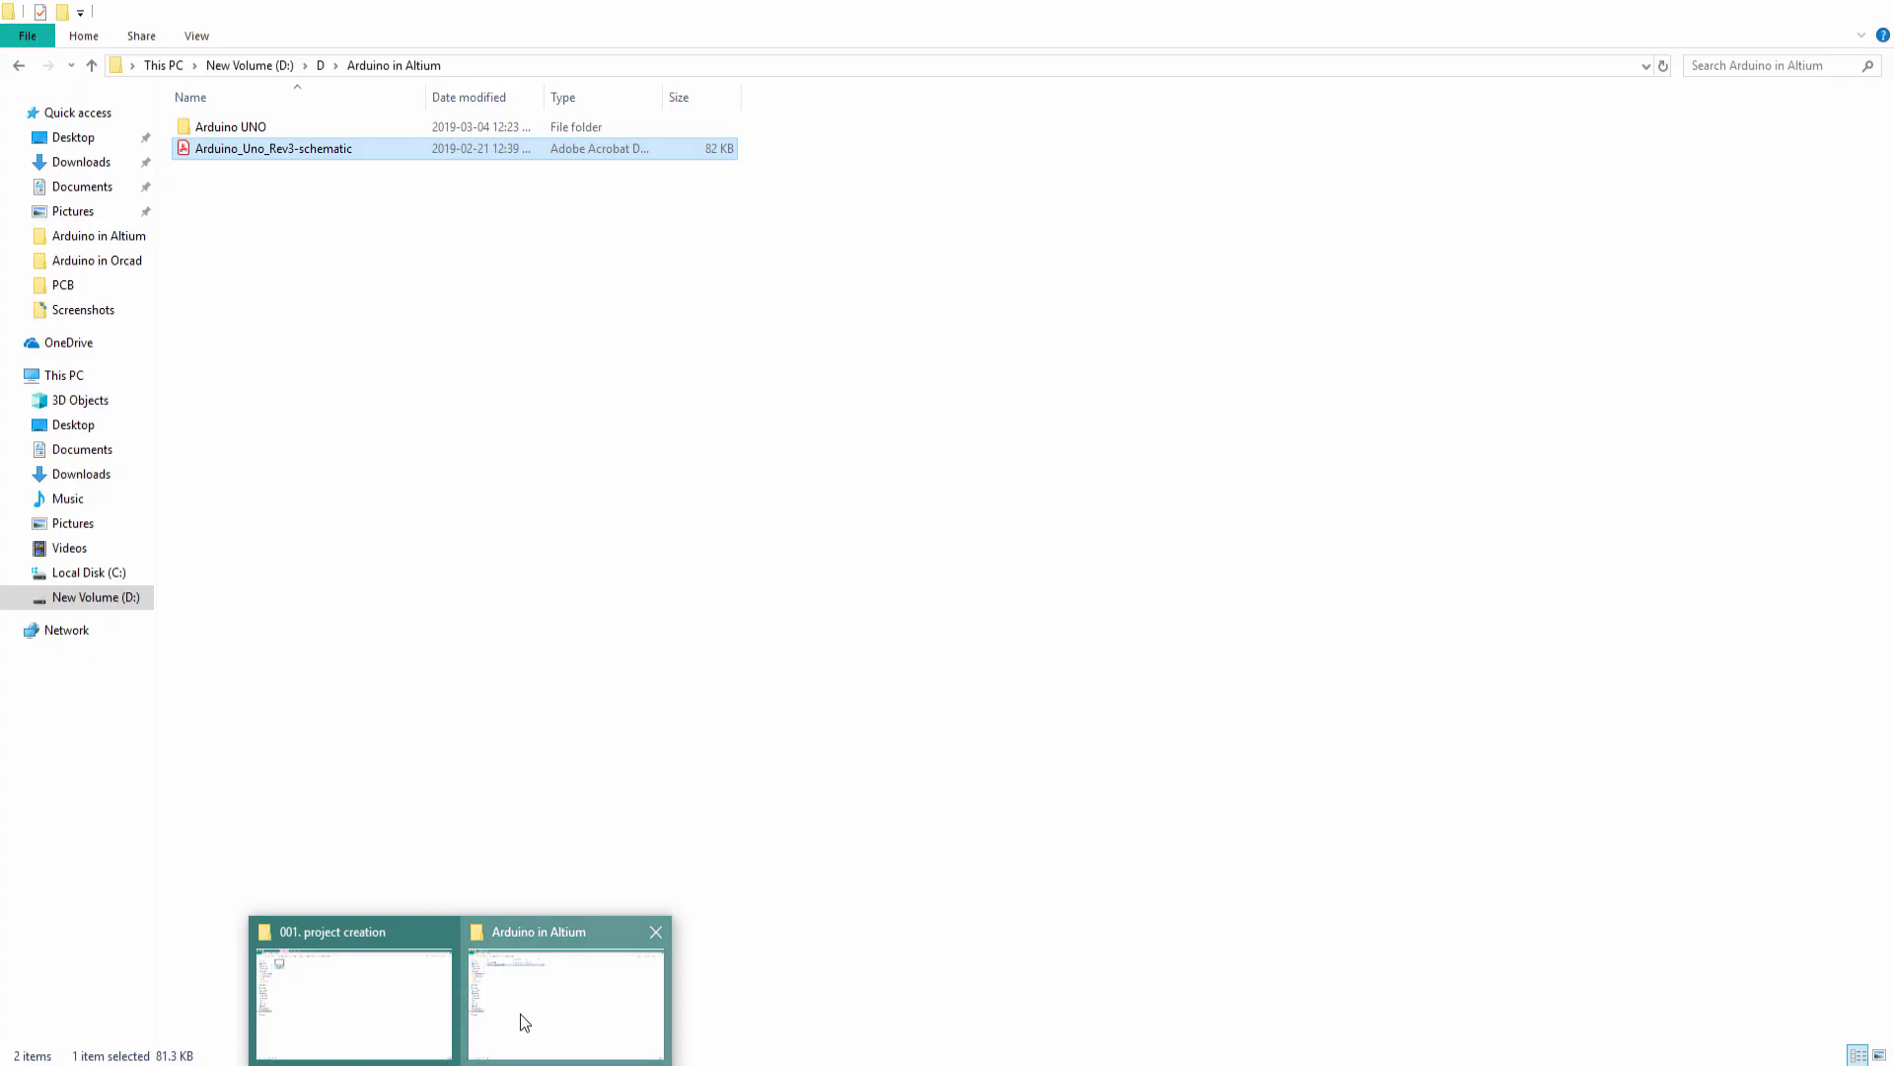
Extract the downloaded ATMEGA328-PU archive into the Downloads folder.
click(519, 1014)
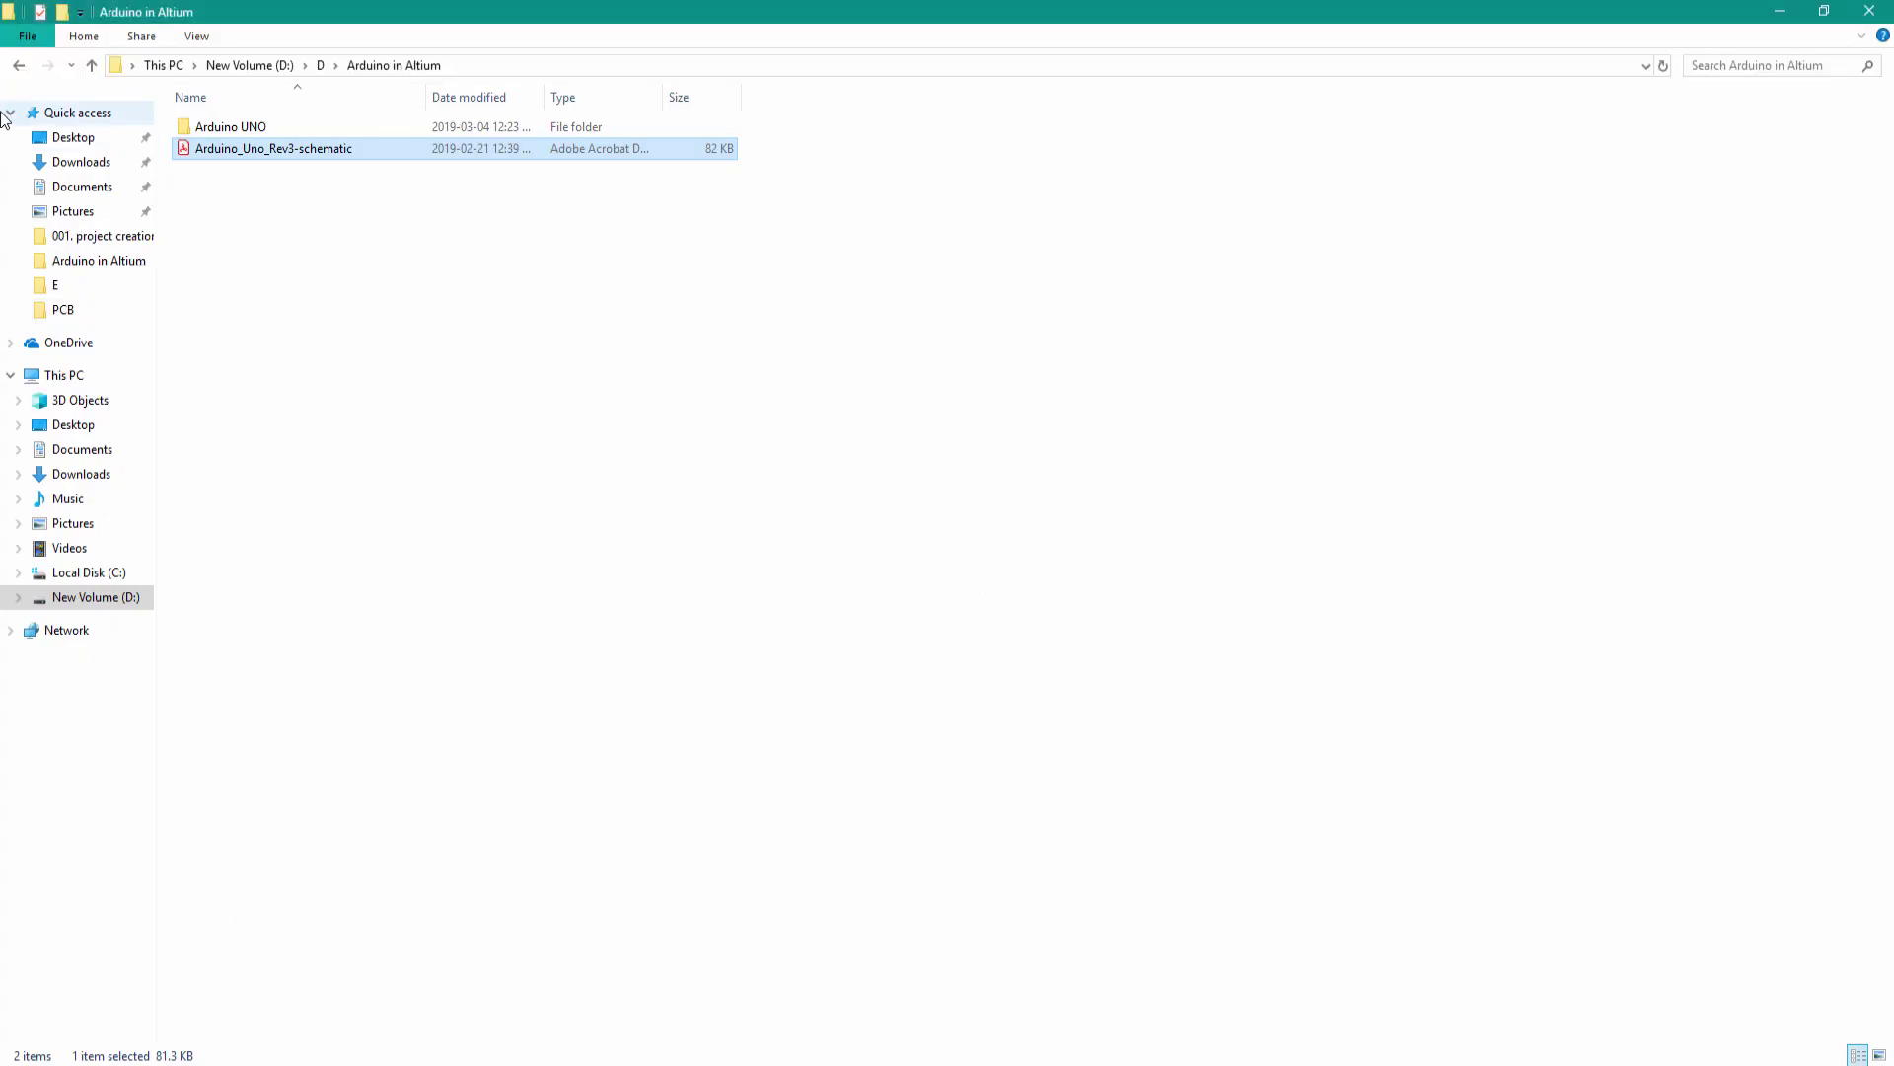
click(84, 163)
click(264, 129)
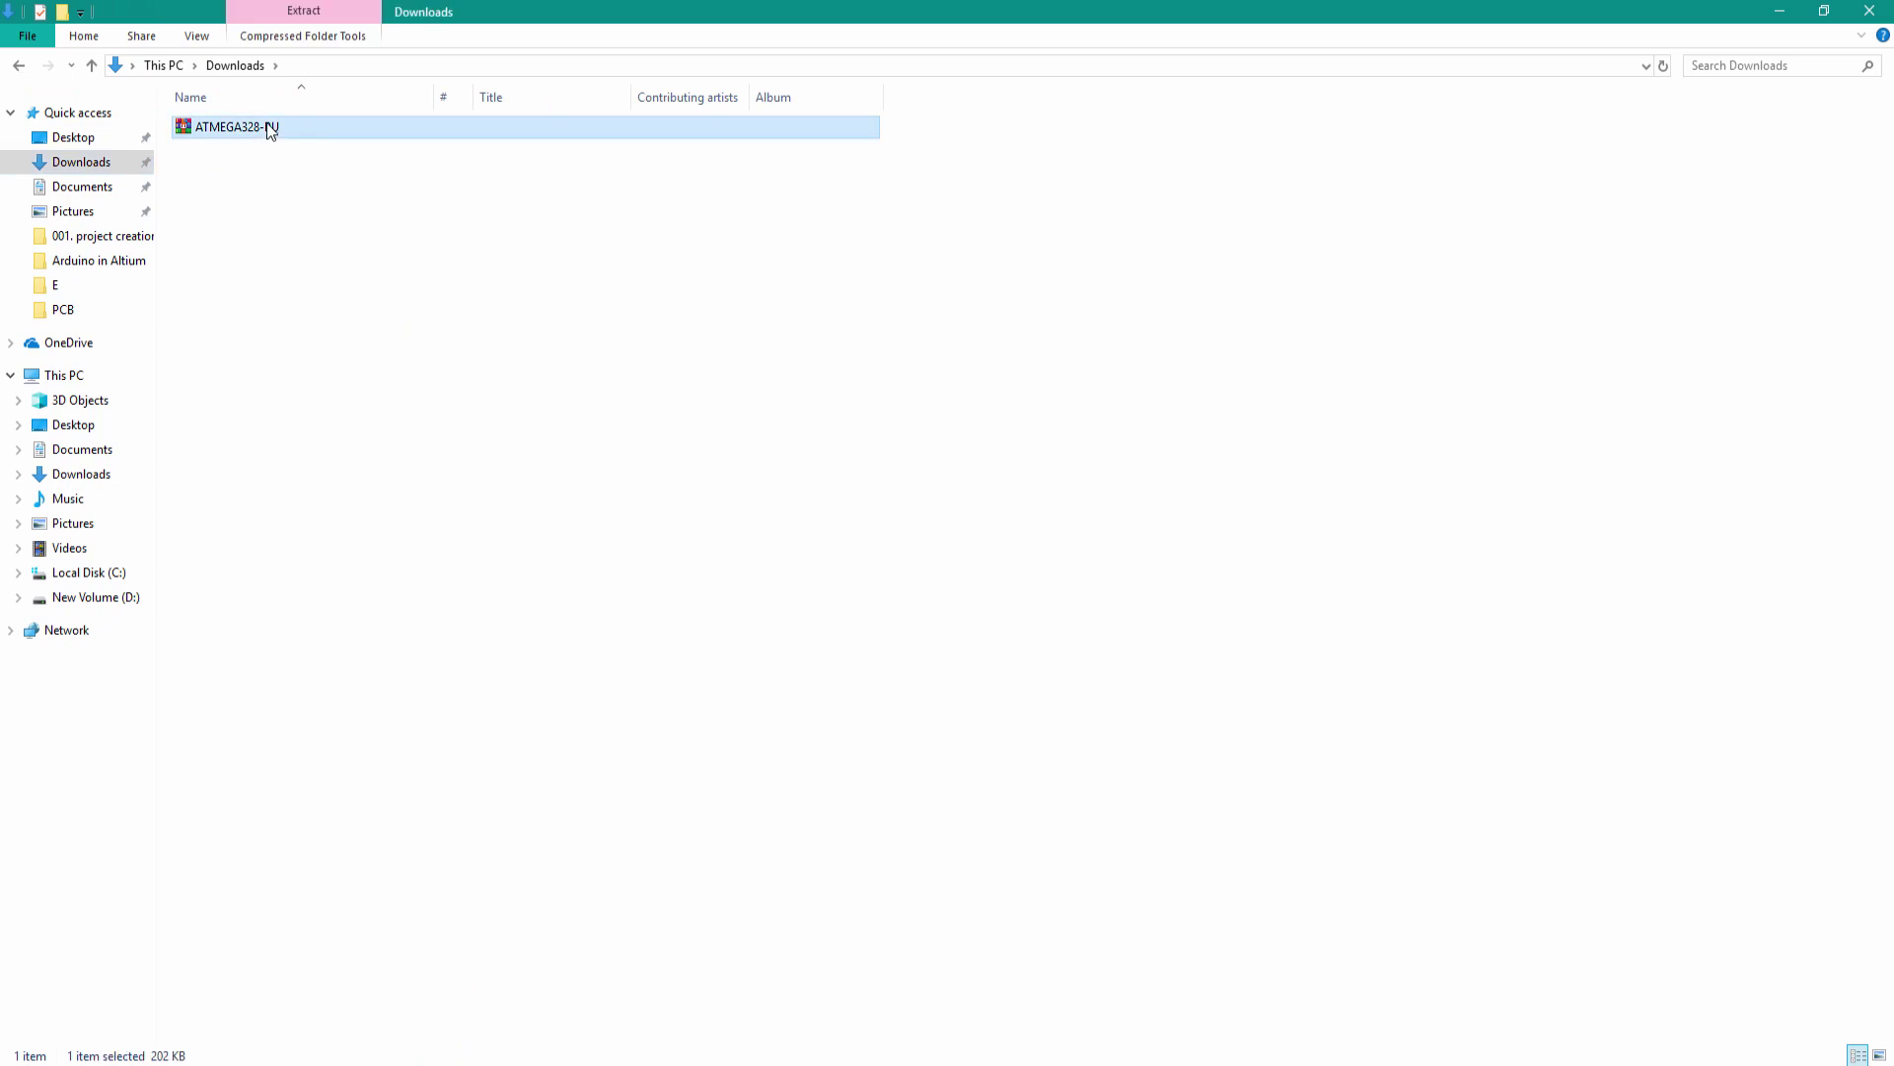
right_click(266, 126)
click(365, 206)
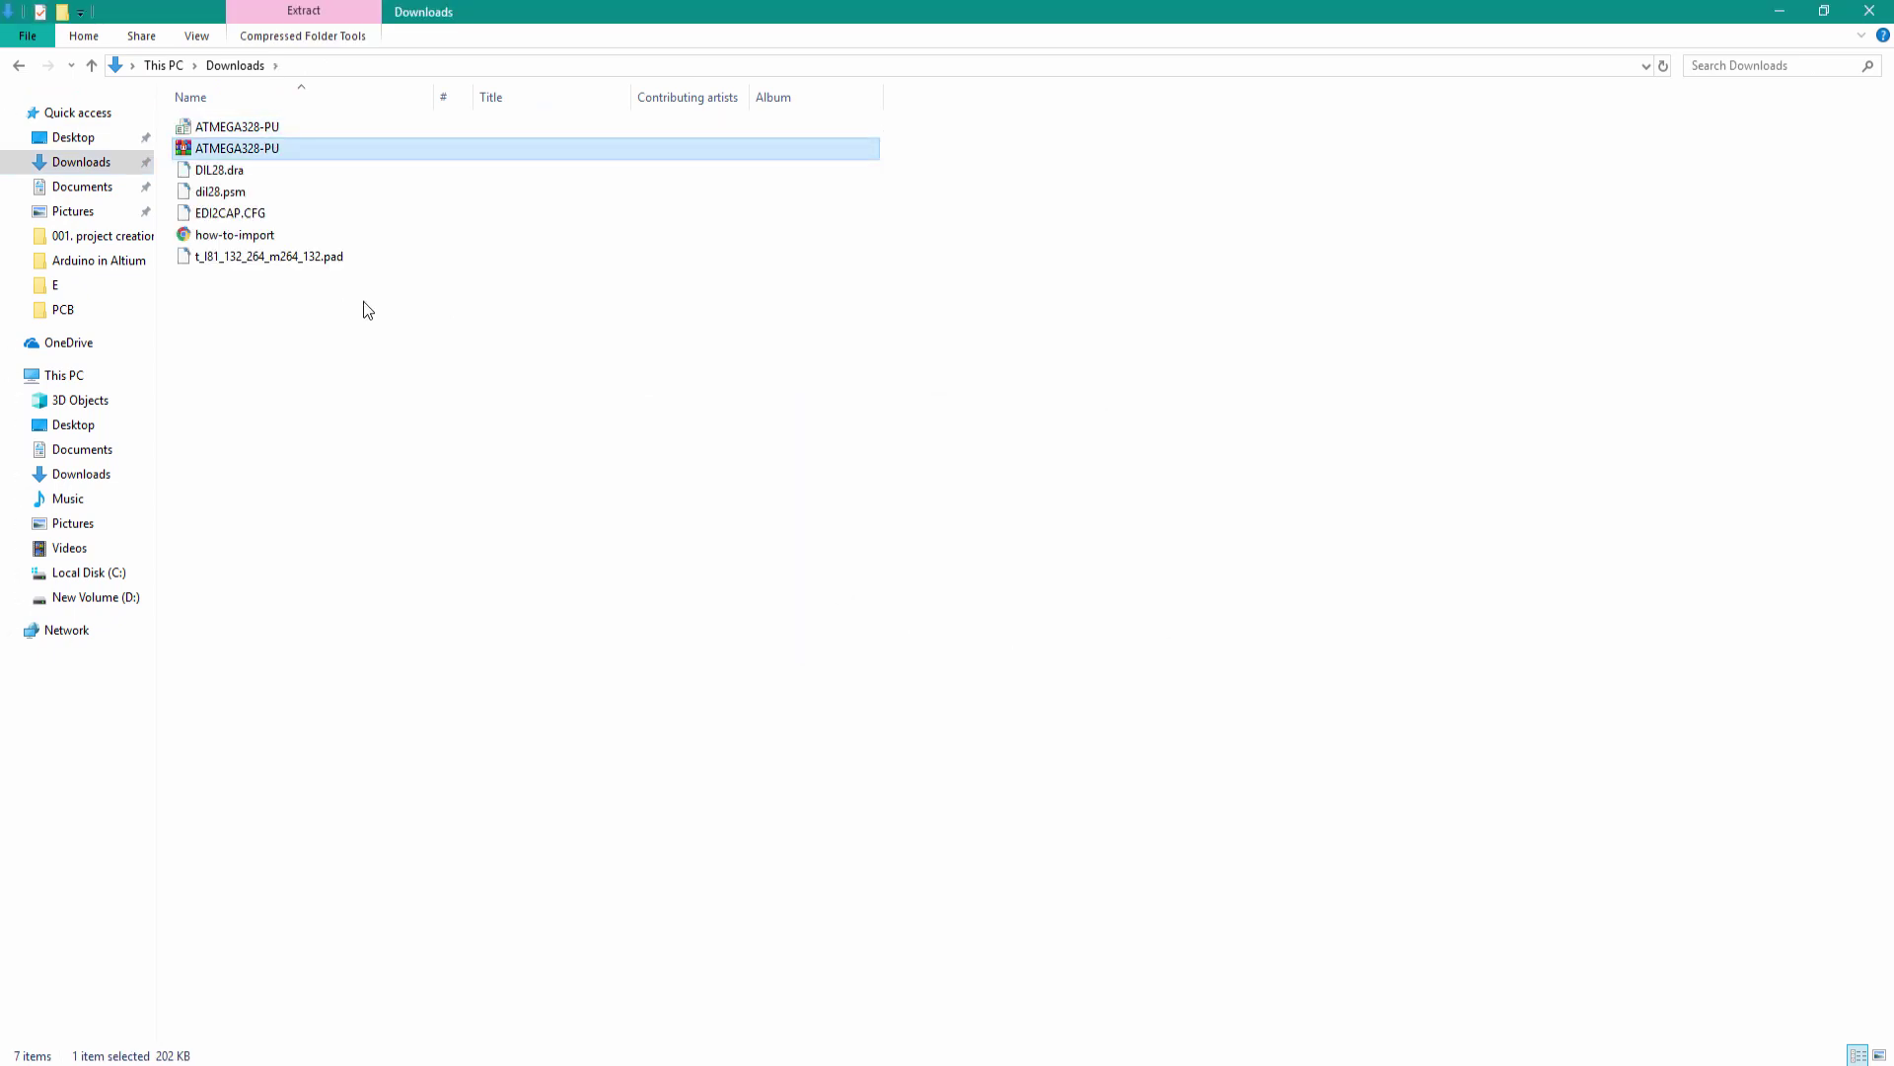
Create a new folder named atmega328 in Downloads and delete the zip archive.
right_click(292, 372)
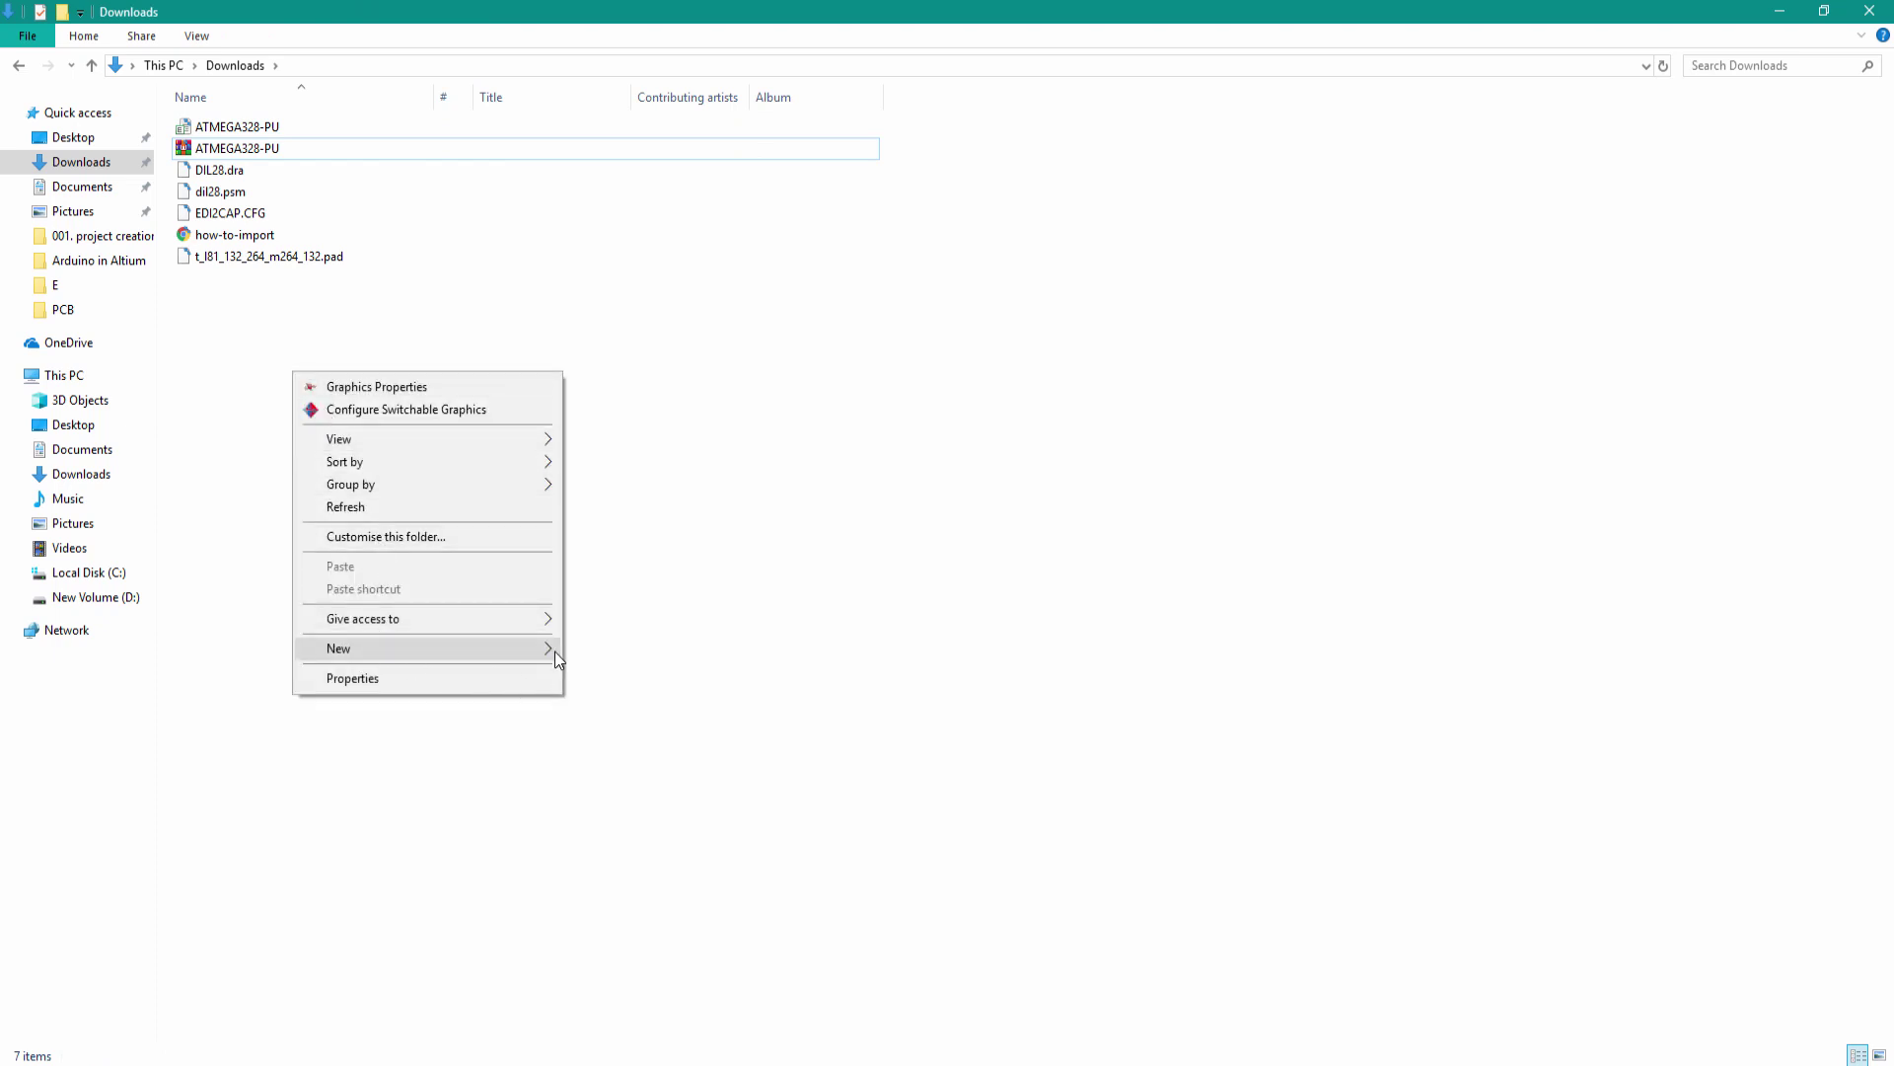
mouse_move(555, 651)
click(632, 651)
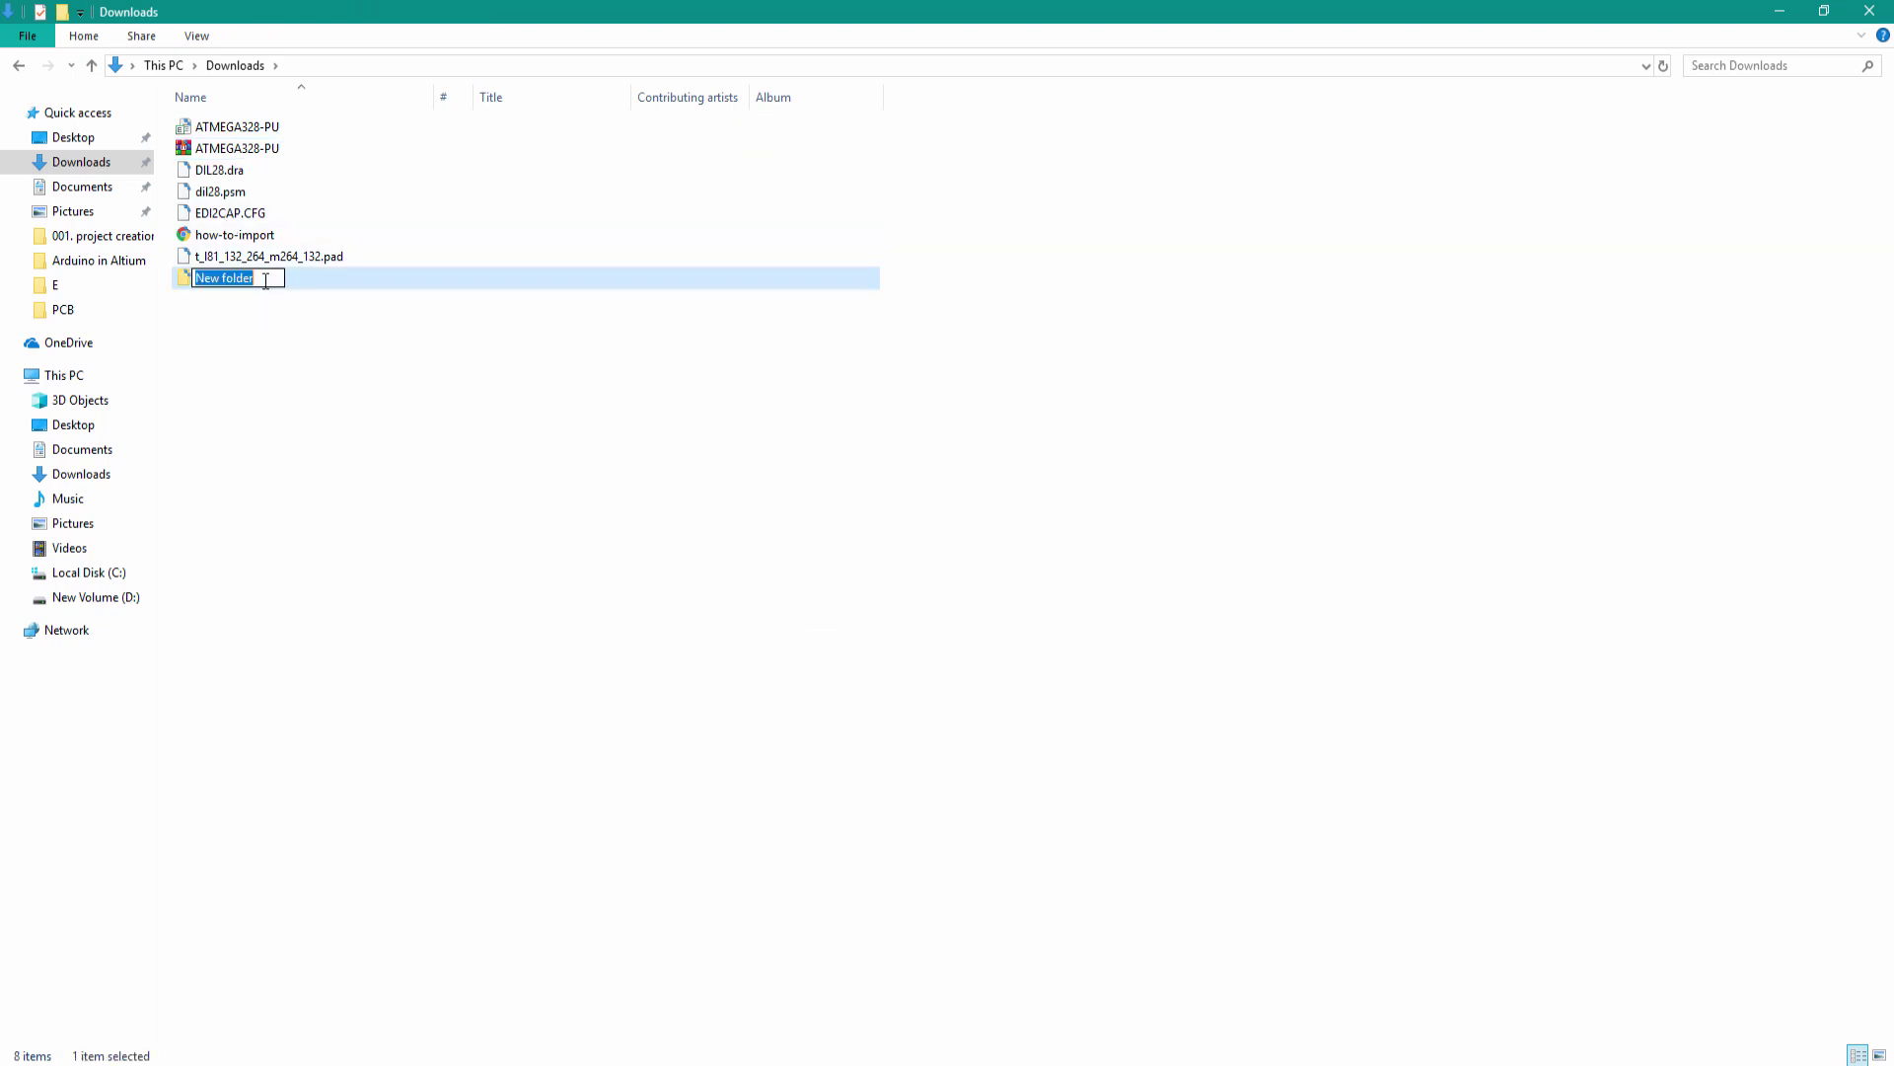
text(at)
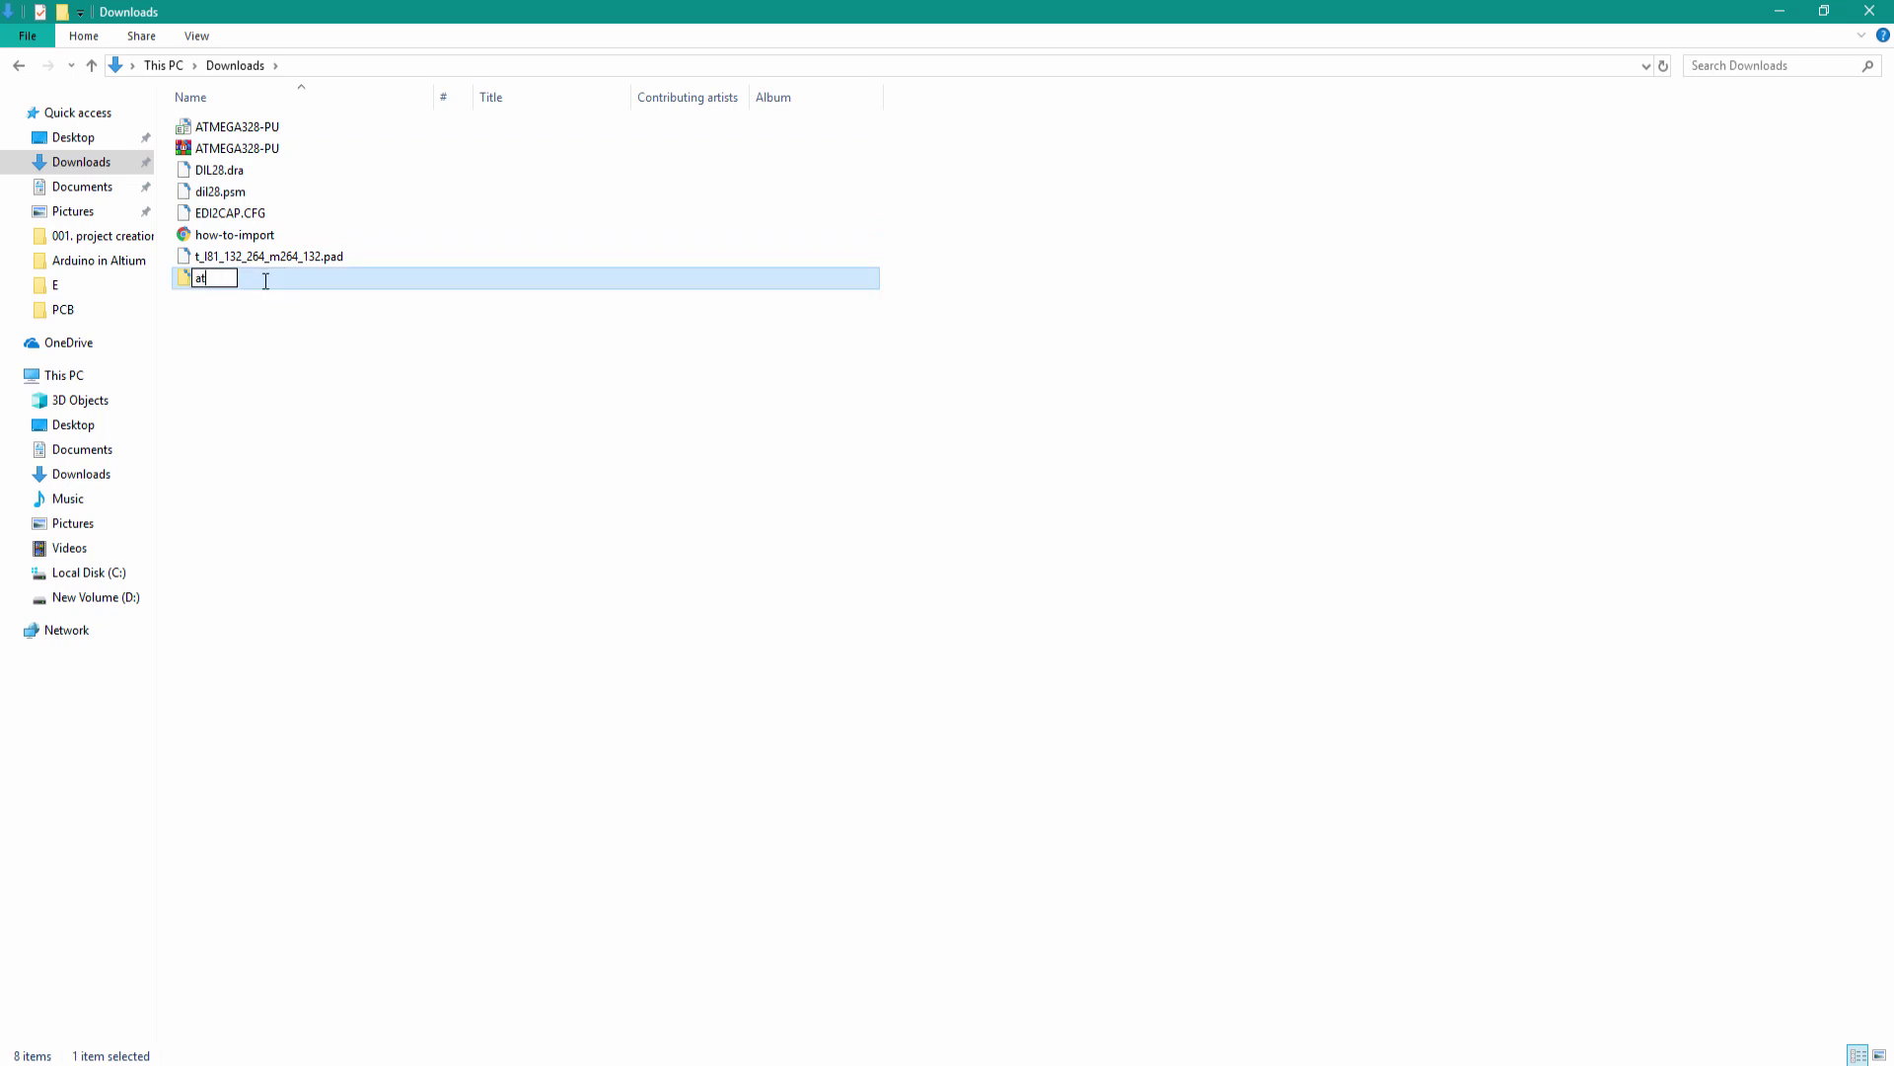
text(mega328)
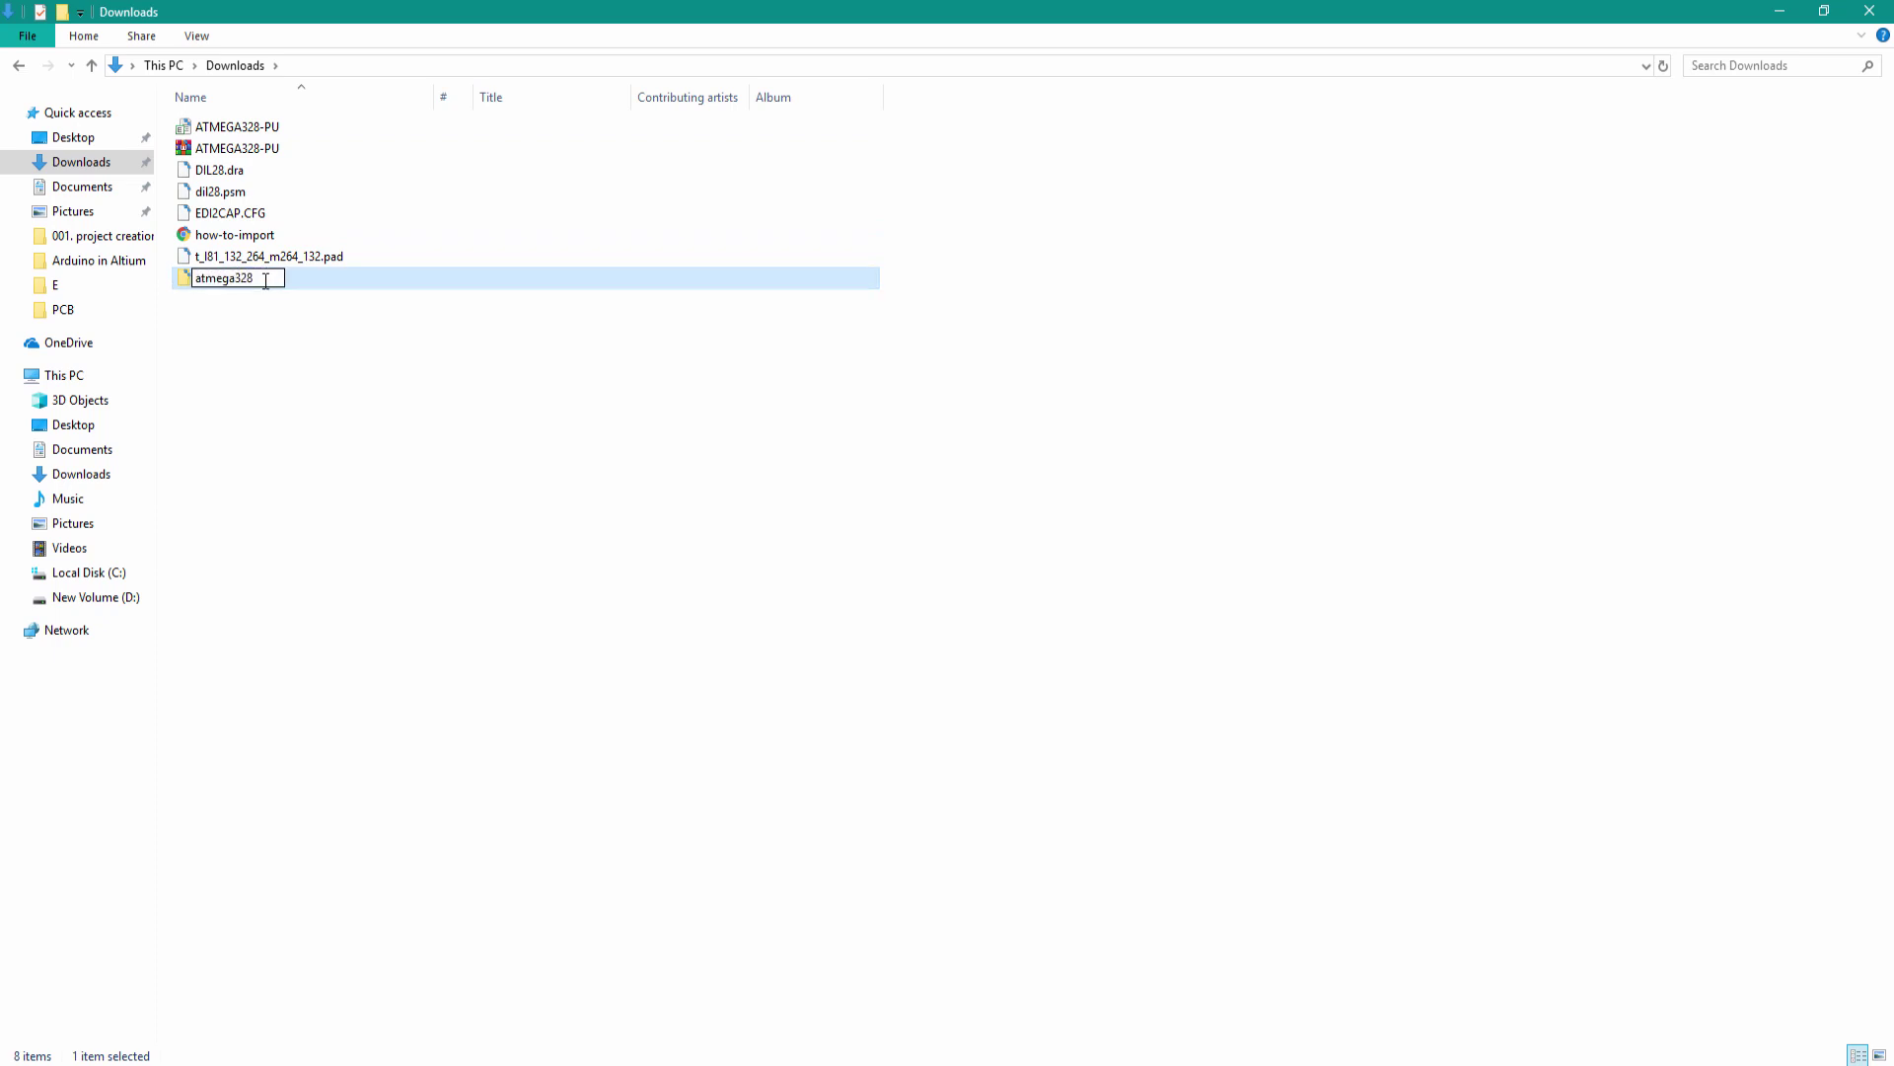
key(Return)
click(277, 149)
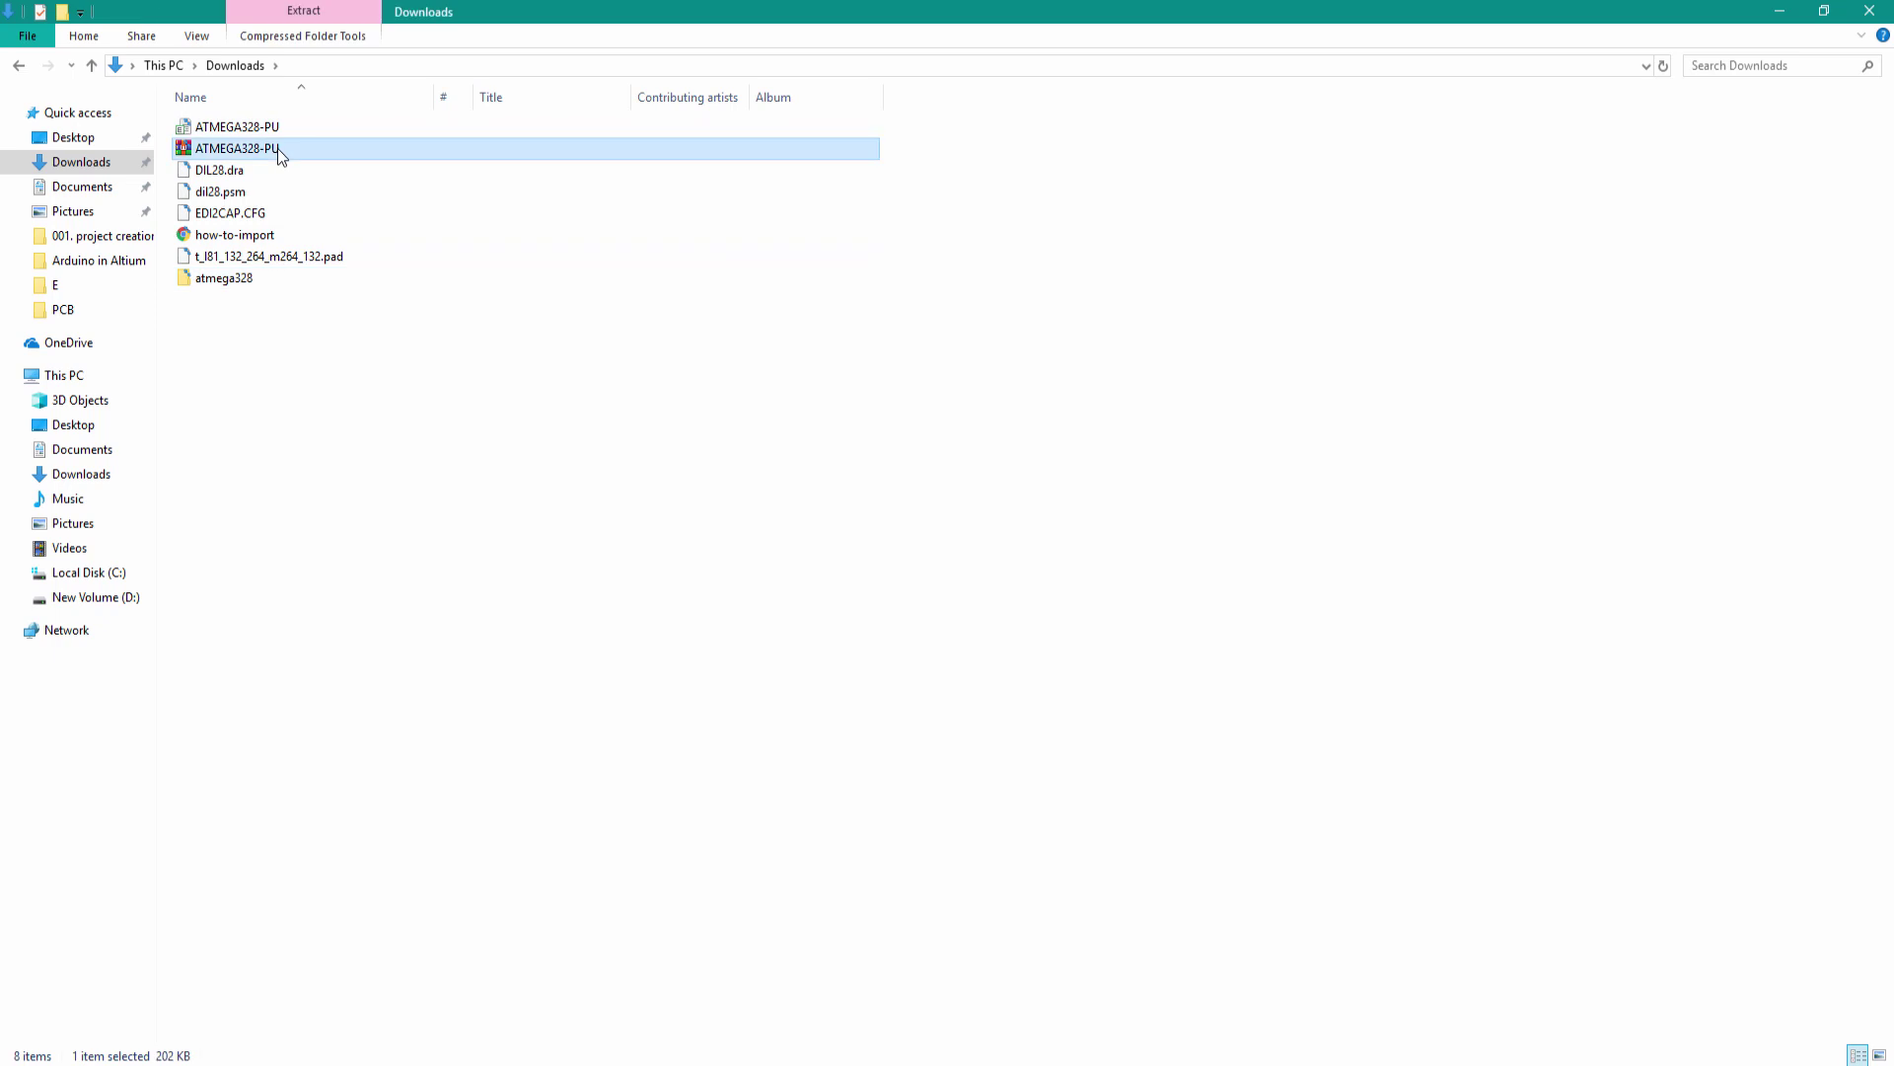
key(Delete)
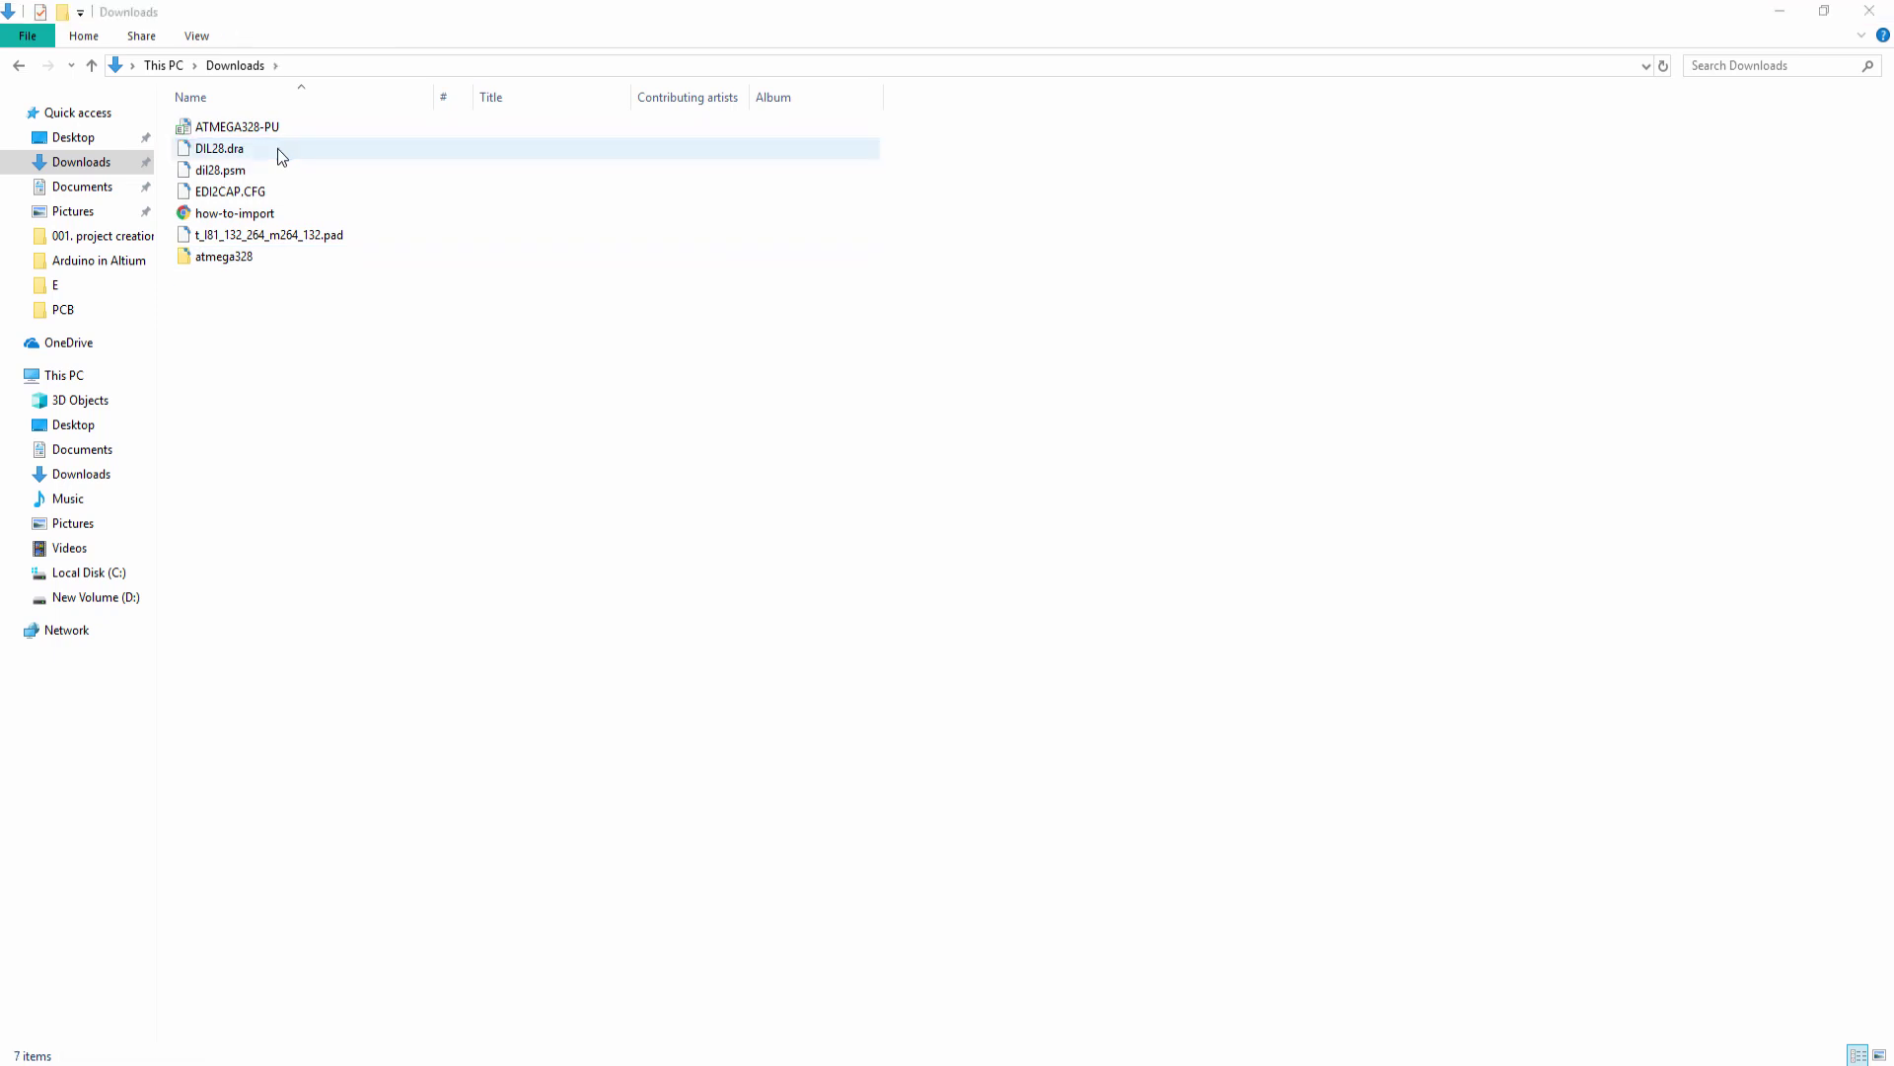
Move the six extracted ATMEGA328-PU files into the atmega328 folder.
drag(962, 120, 197, 242)
right_click(194, 176)
click(278, 393)
double_click(237, 255)
right_click(227, 186)
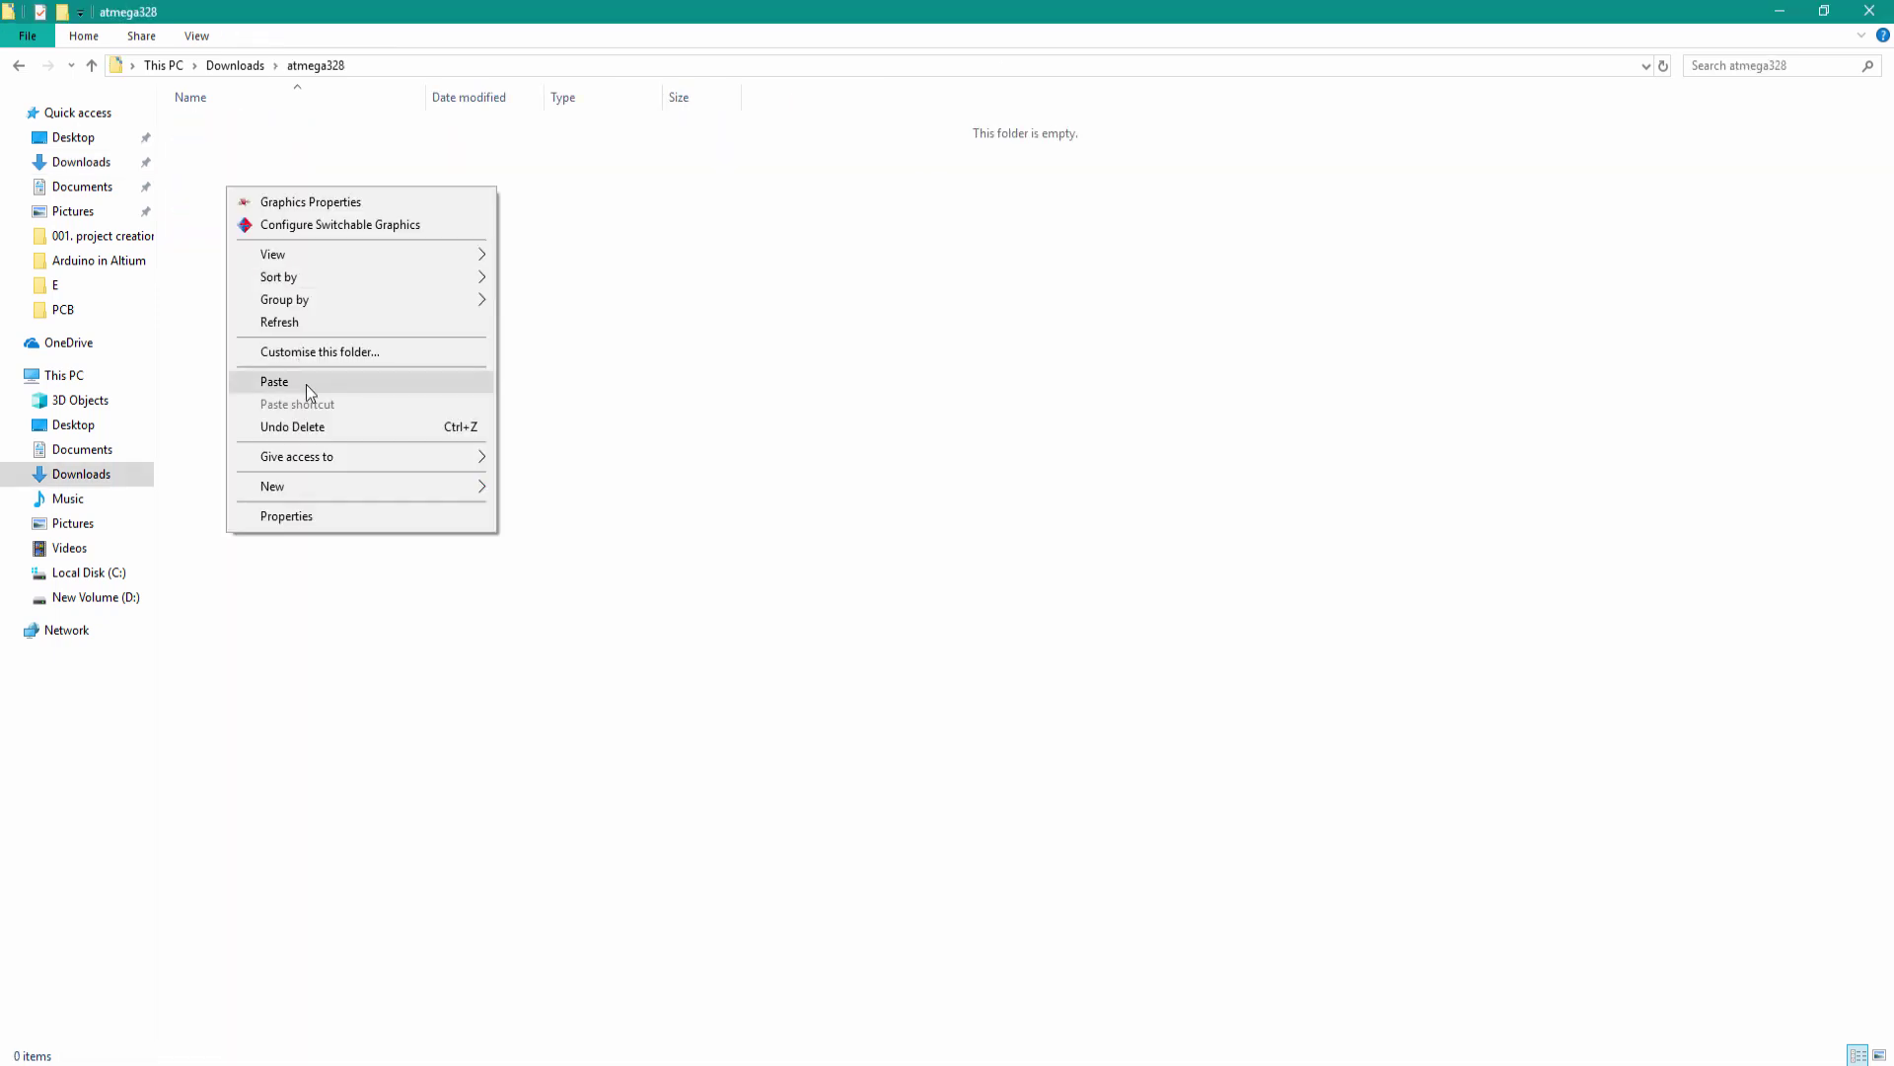
click(307, 385)
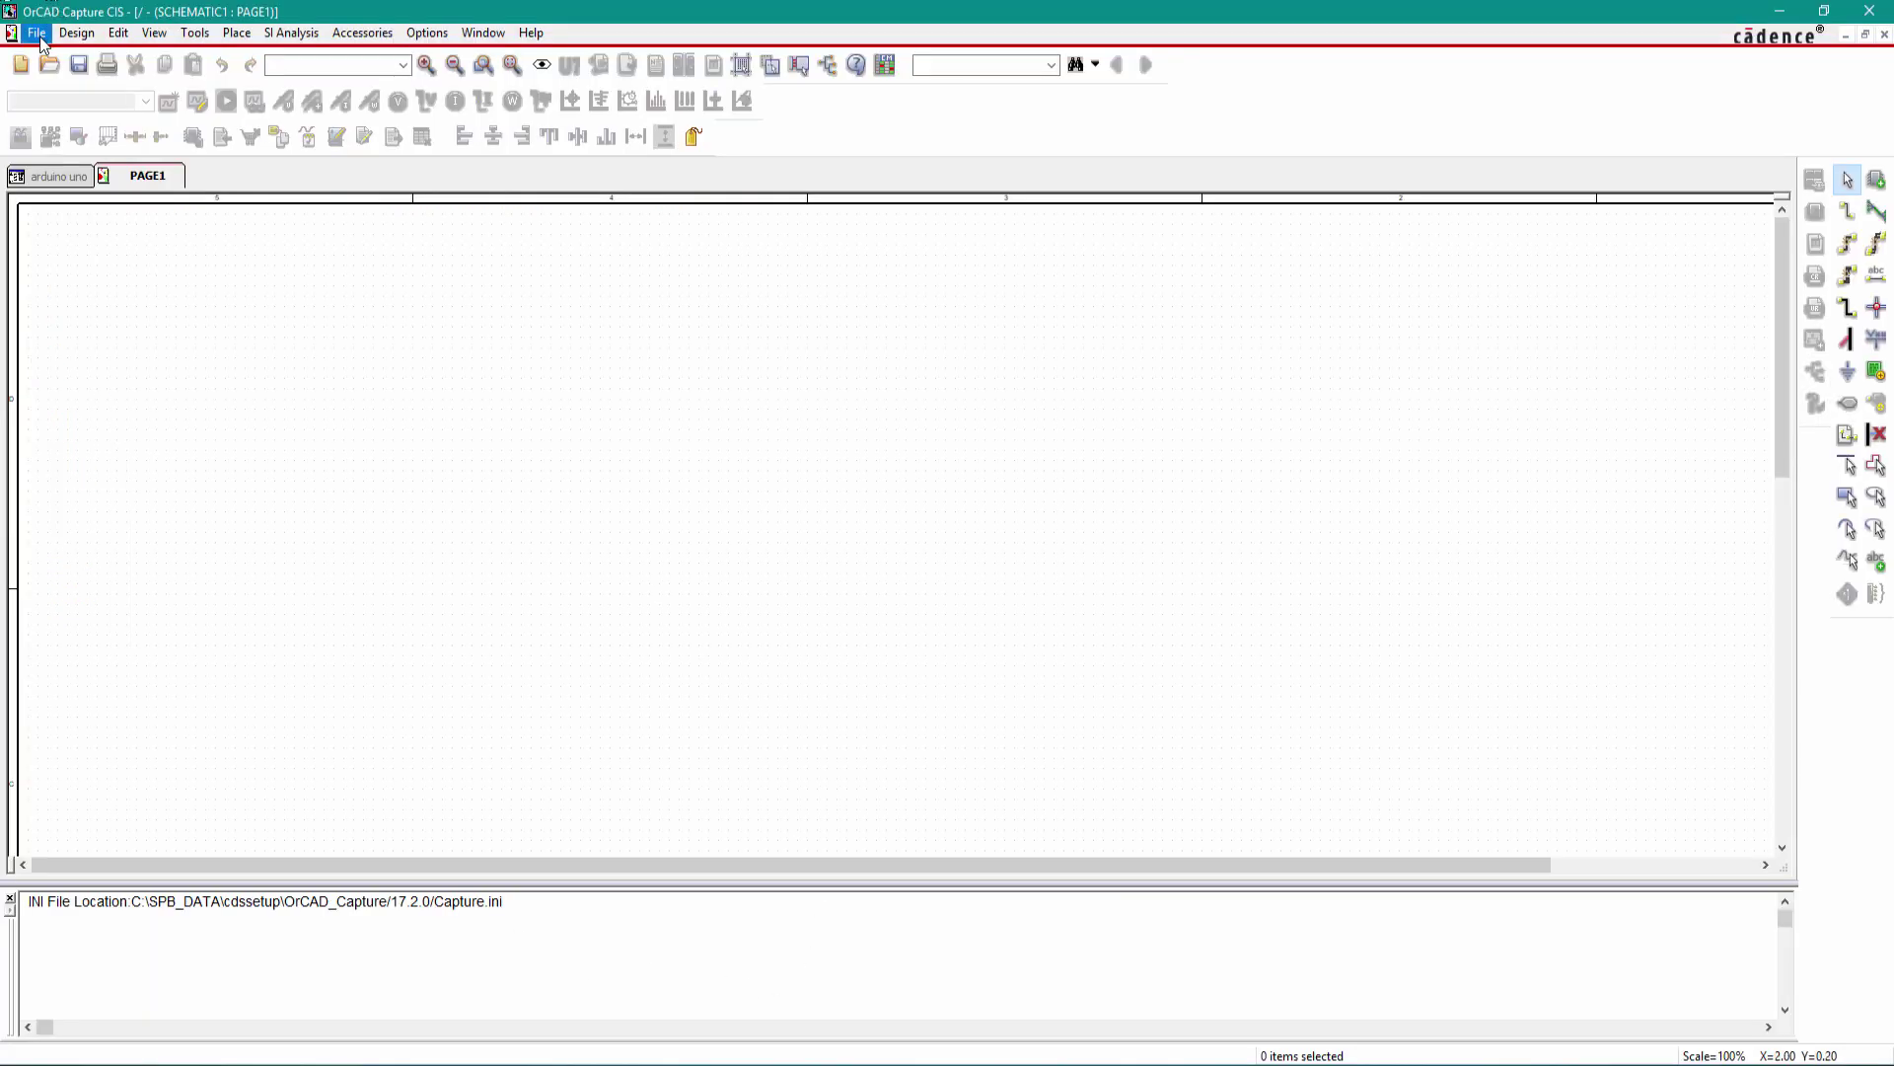
Import the ATMEGA328-PU EDIF file from the atmega328 folder via File > Import > EDIF.
click(37, 34)
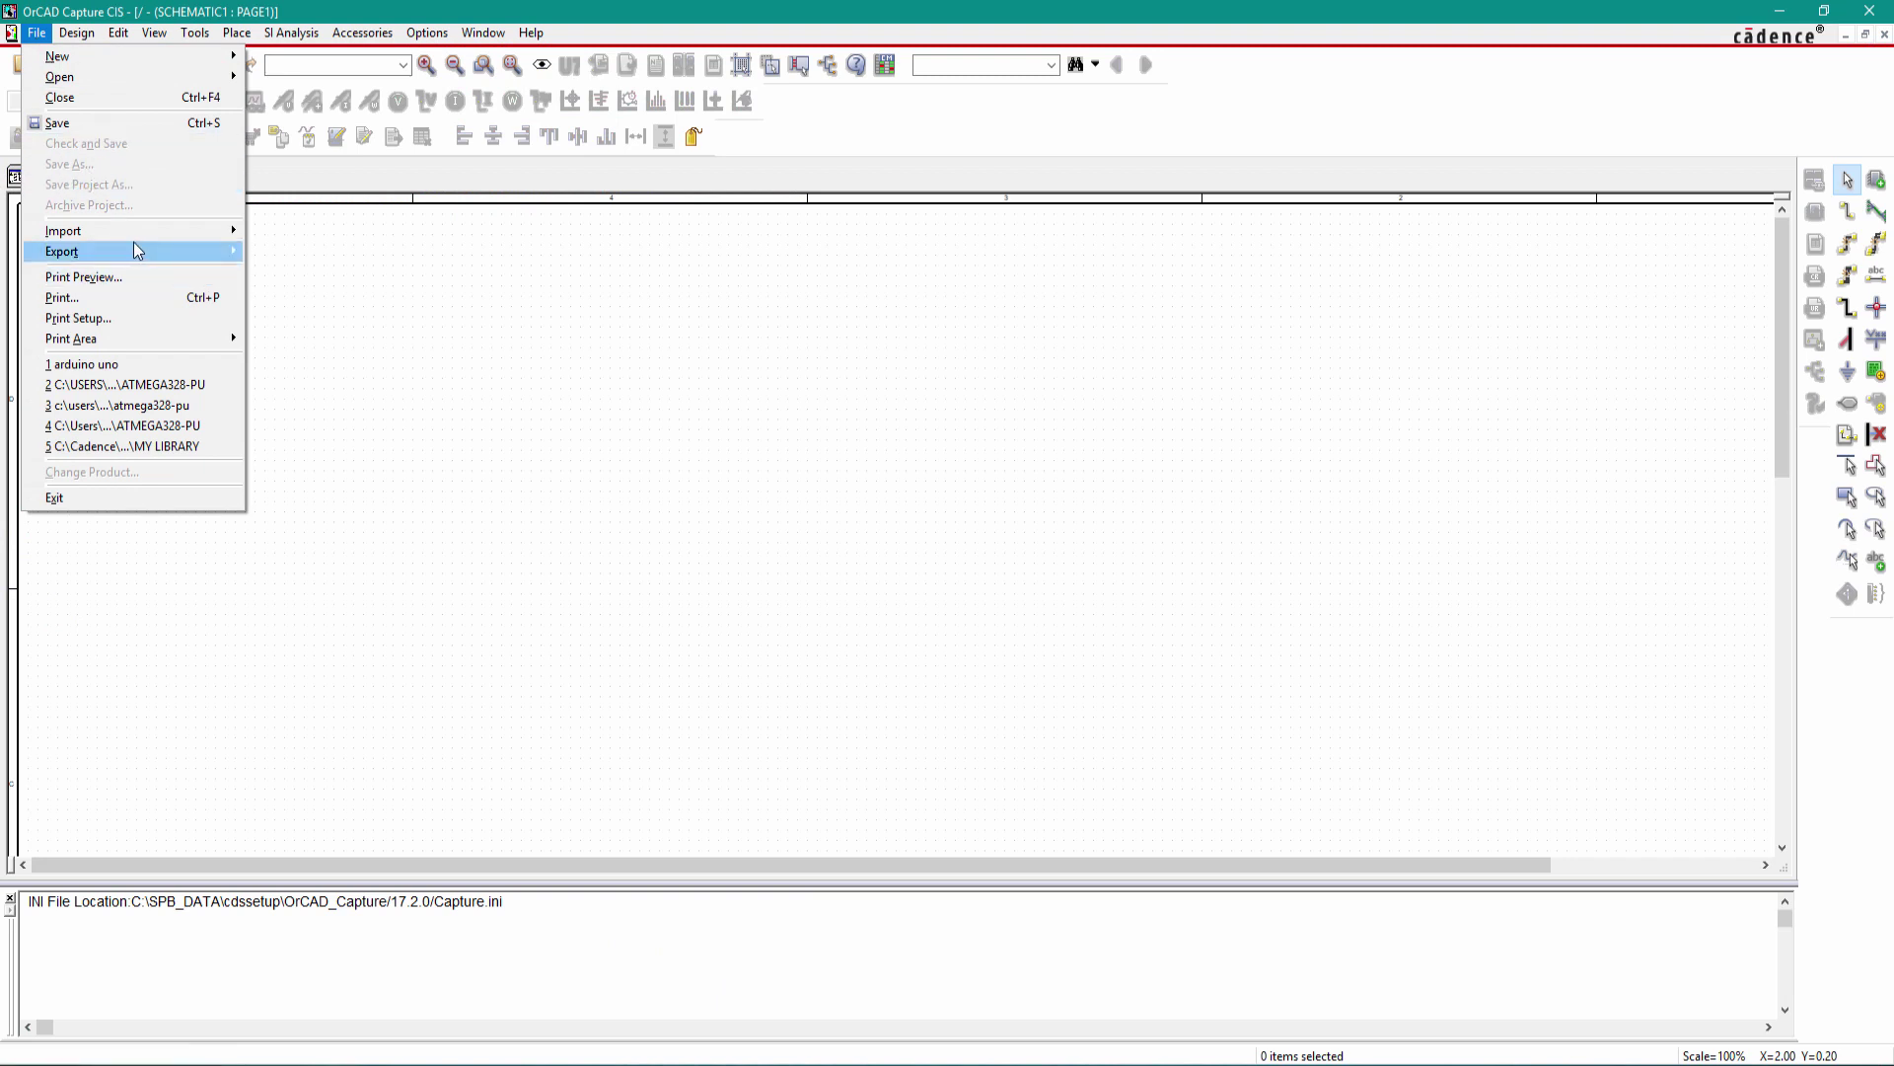
mouse_move(132, 233)
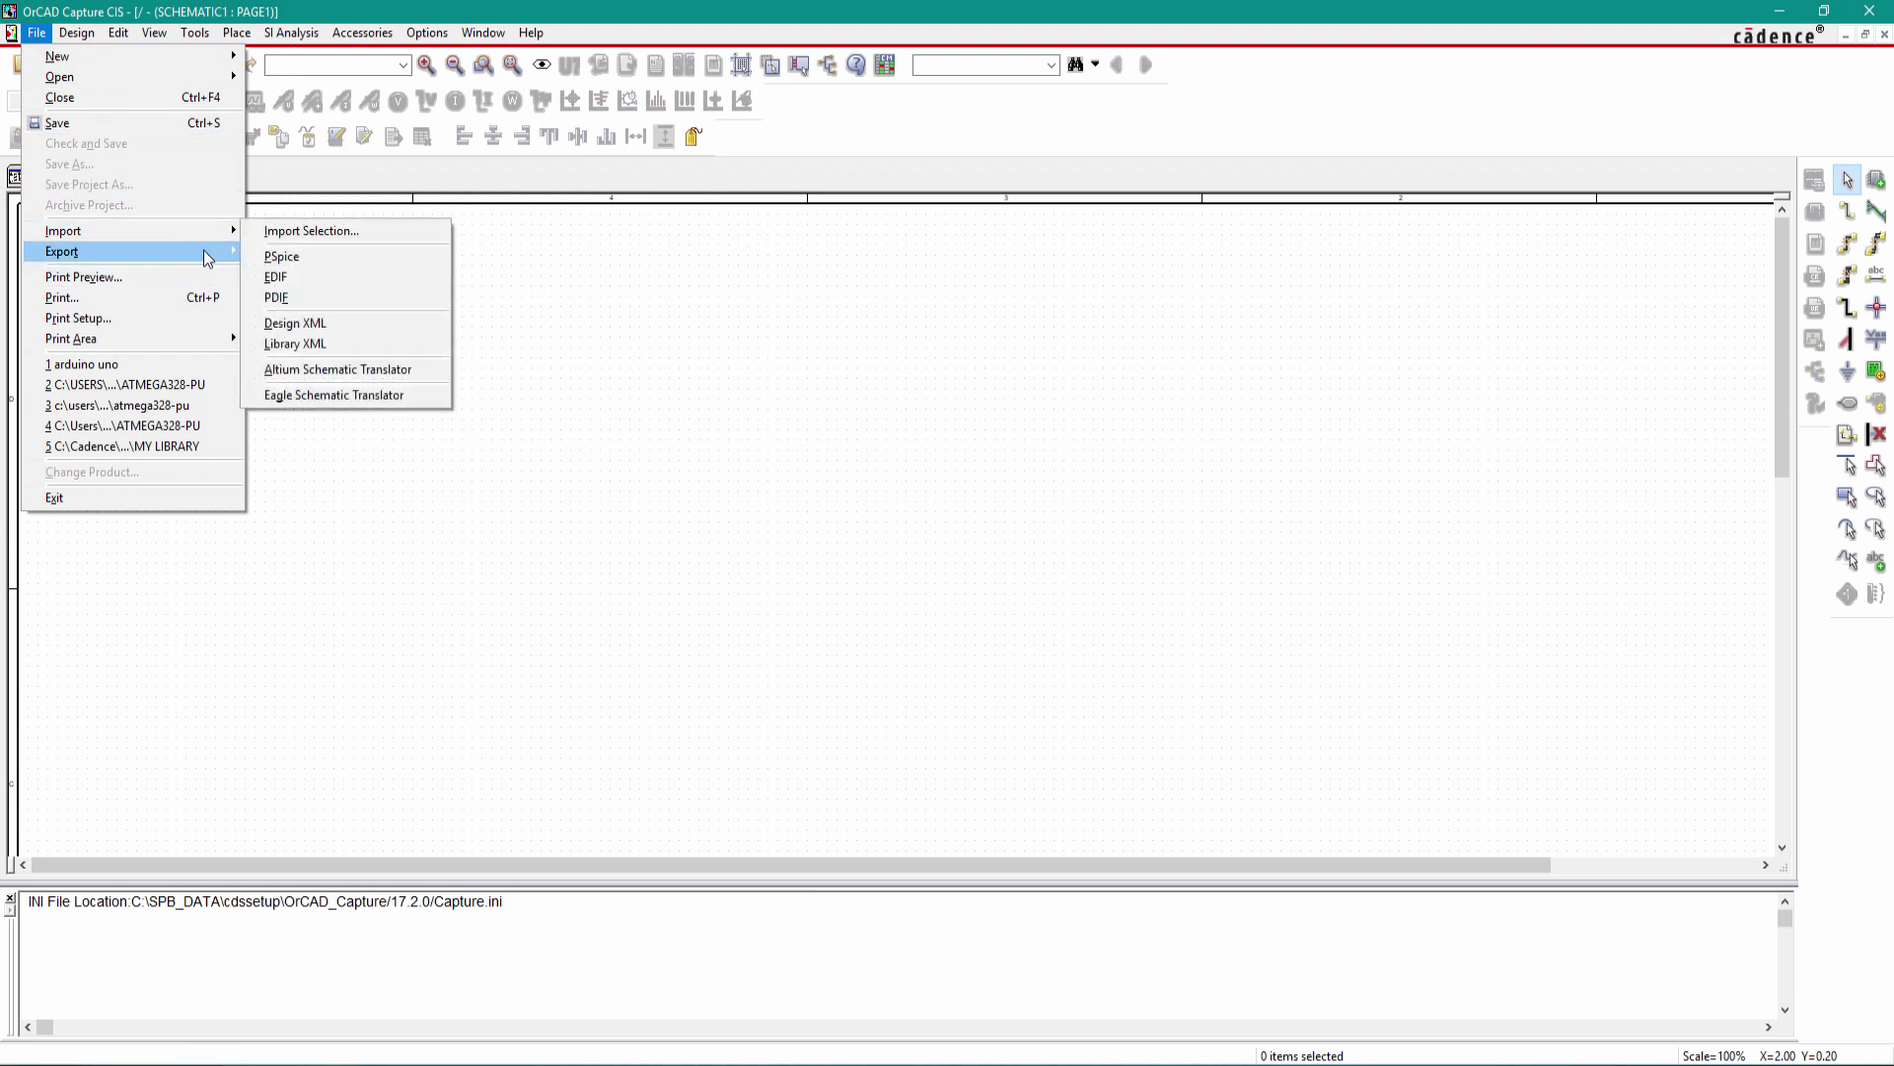
click(305, 278)
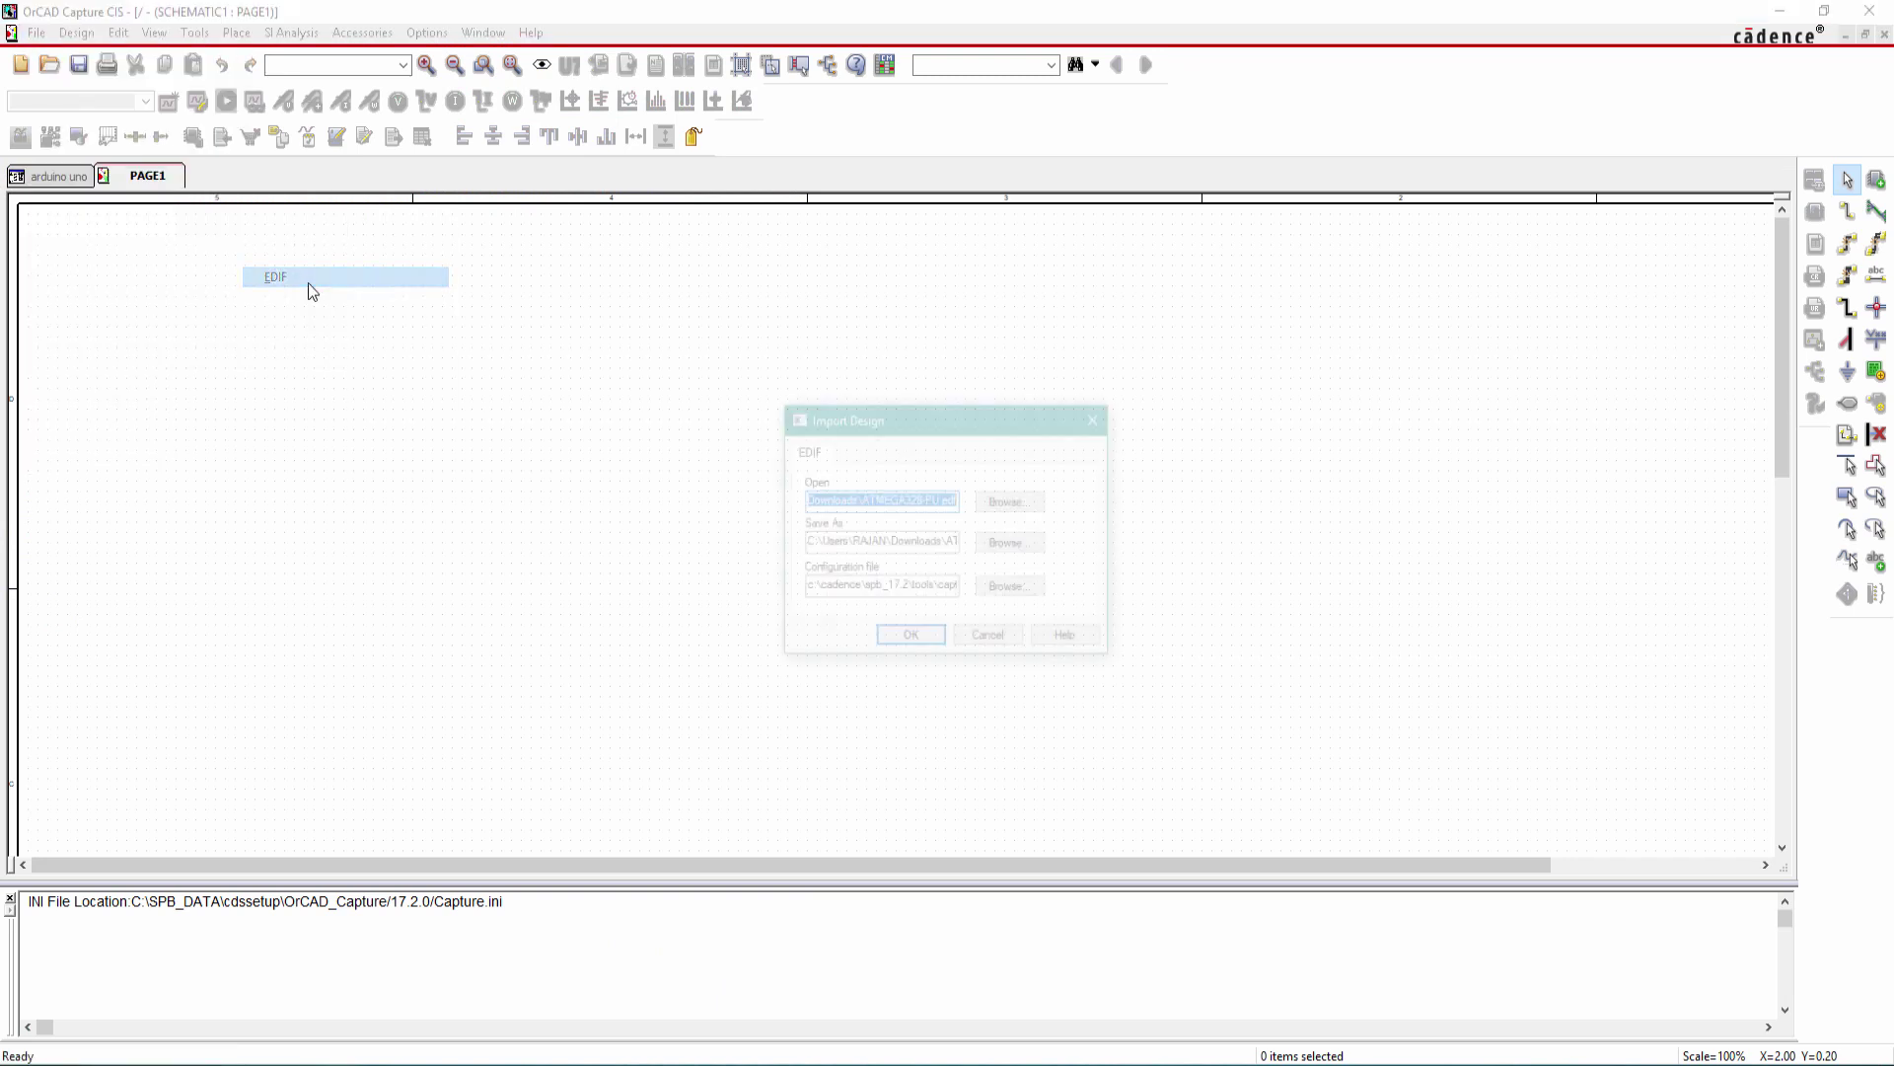
click(1011, 501)
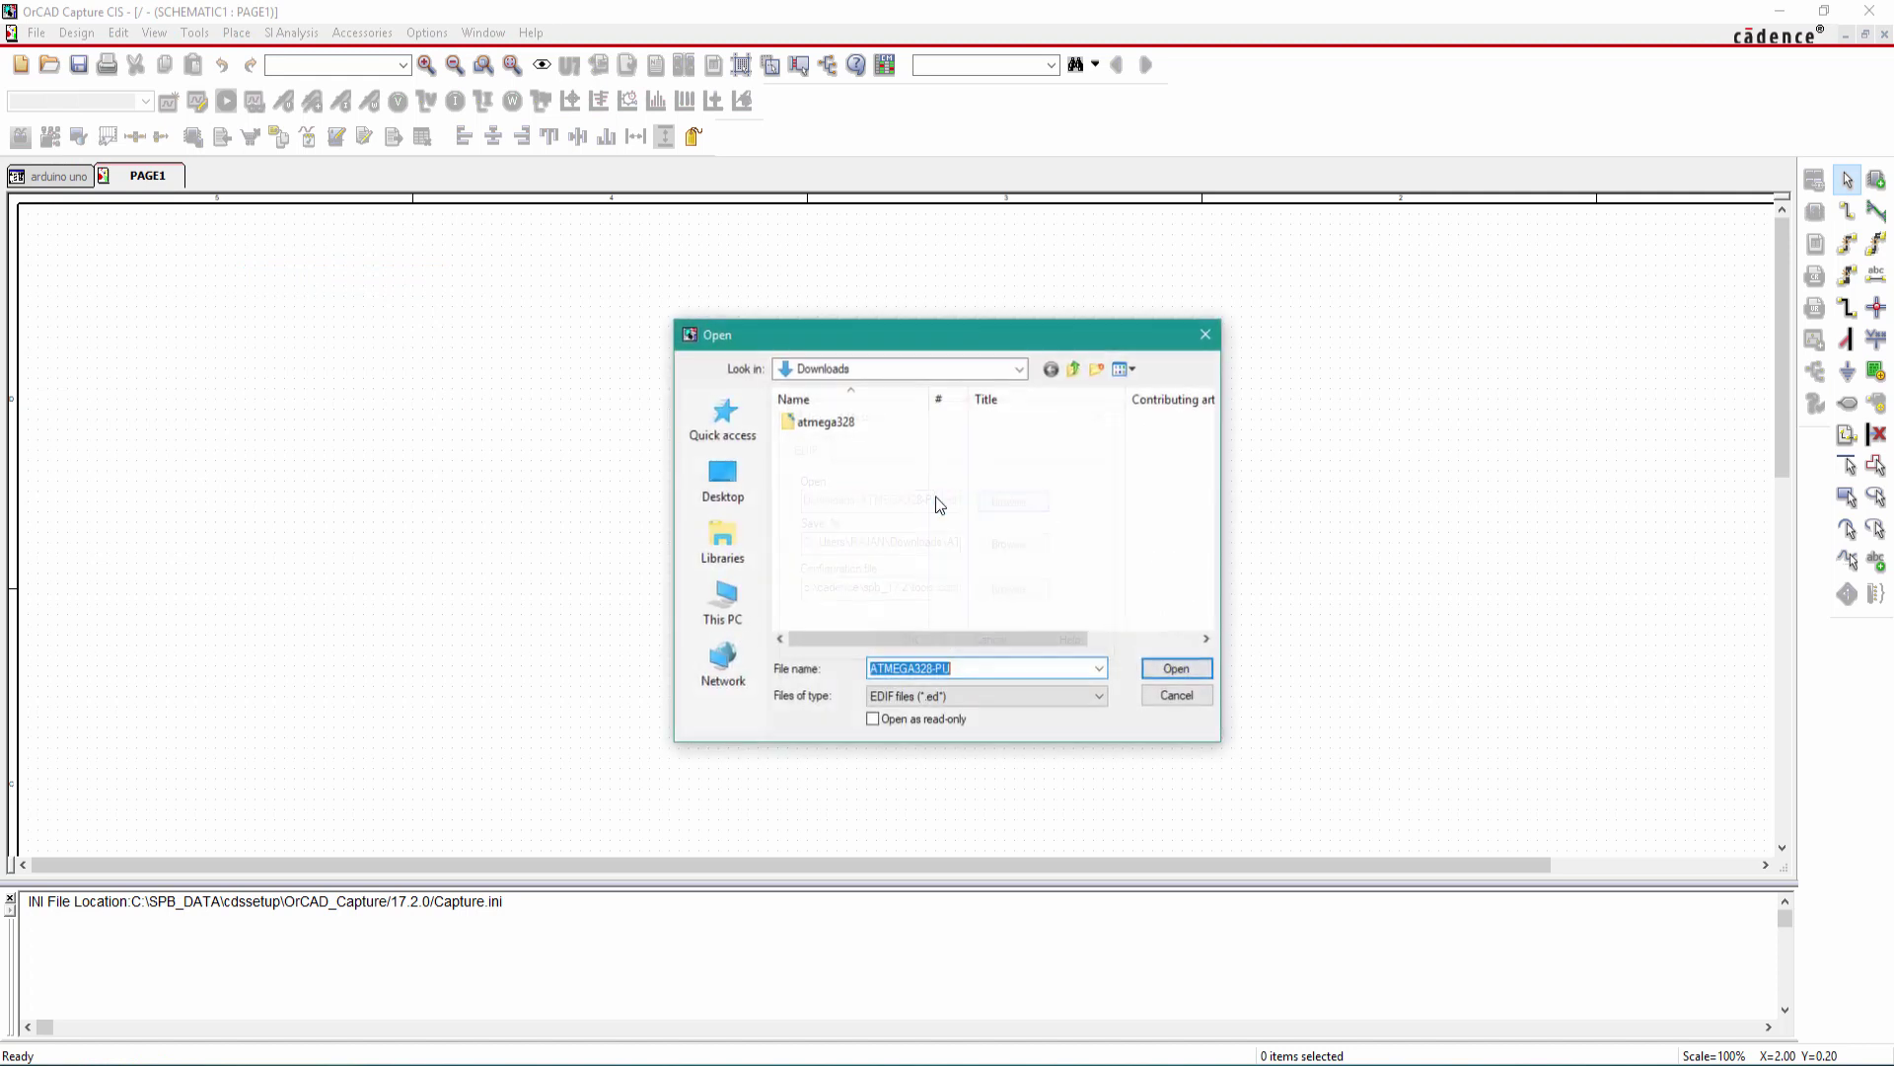
double_click(821, 425)
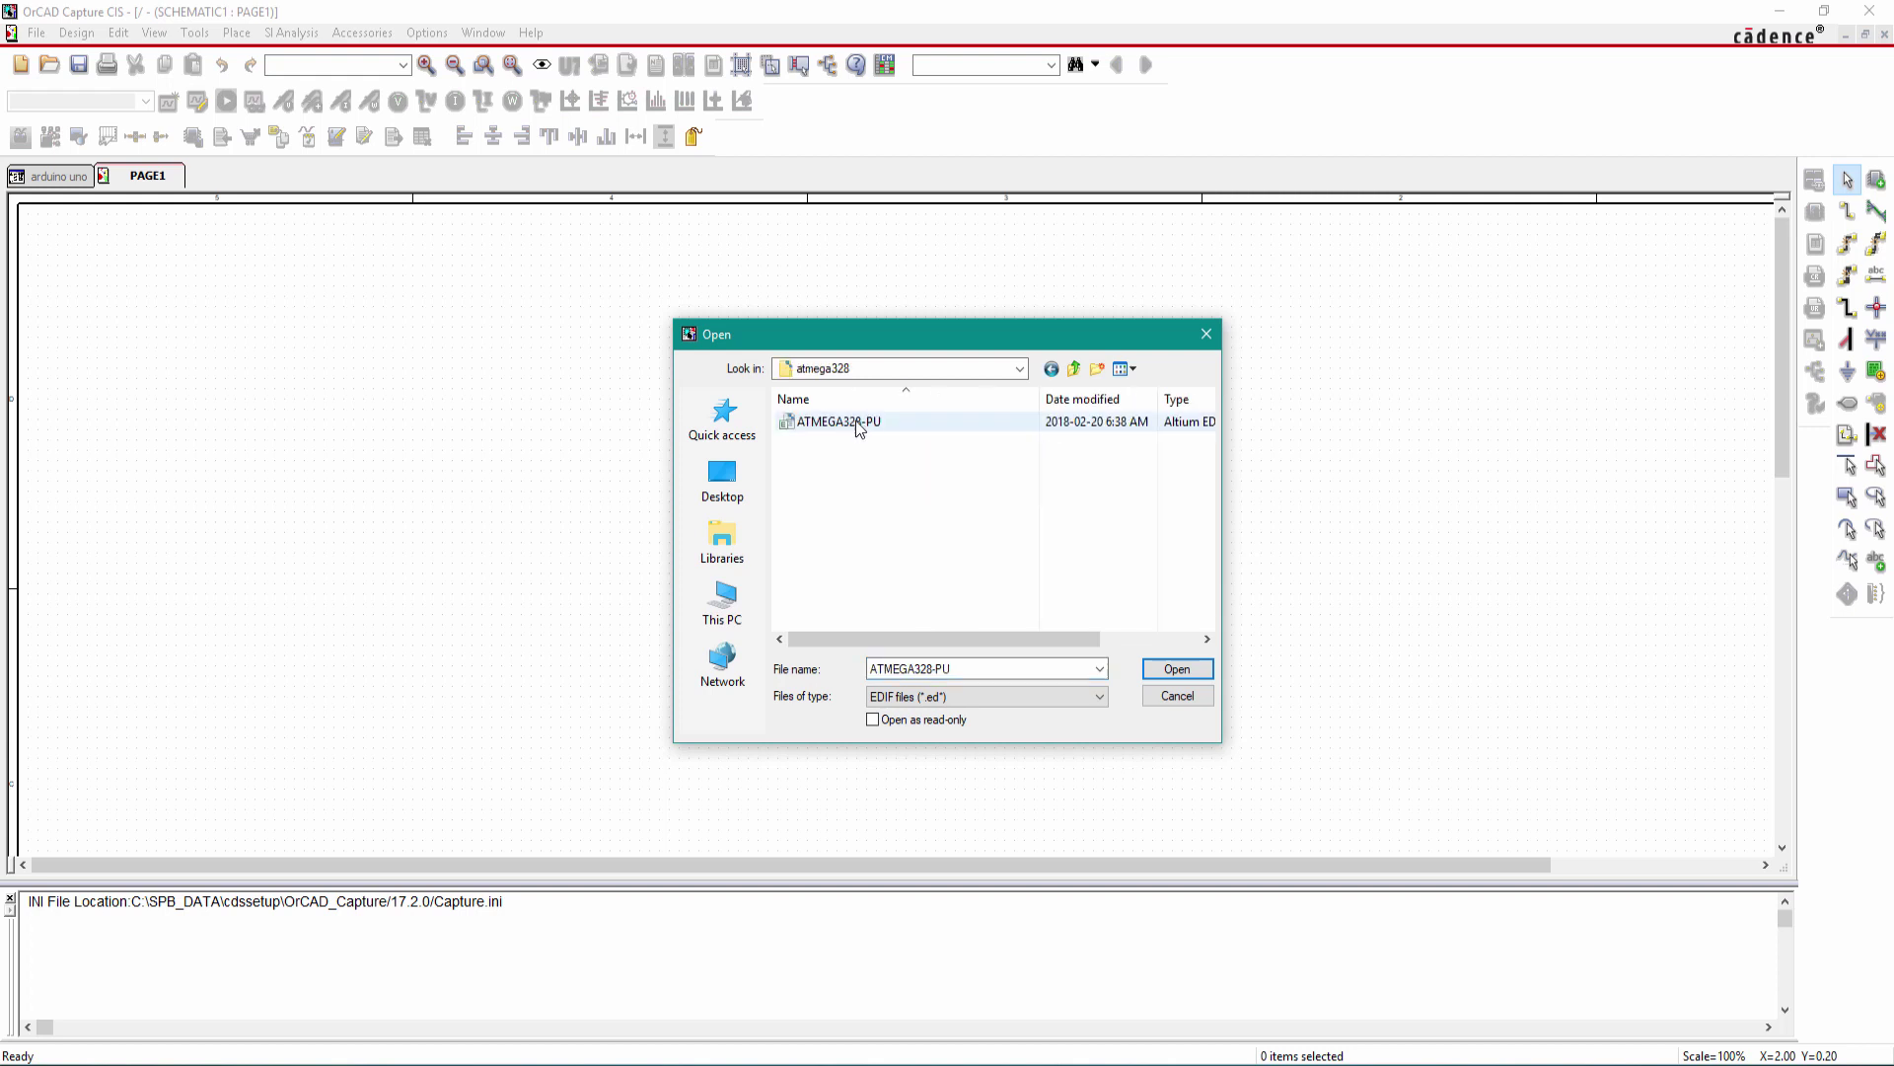
double_click(857, 424)
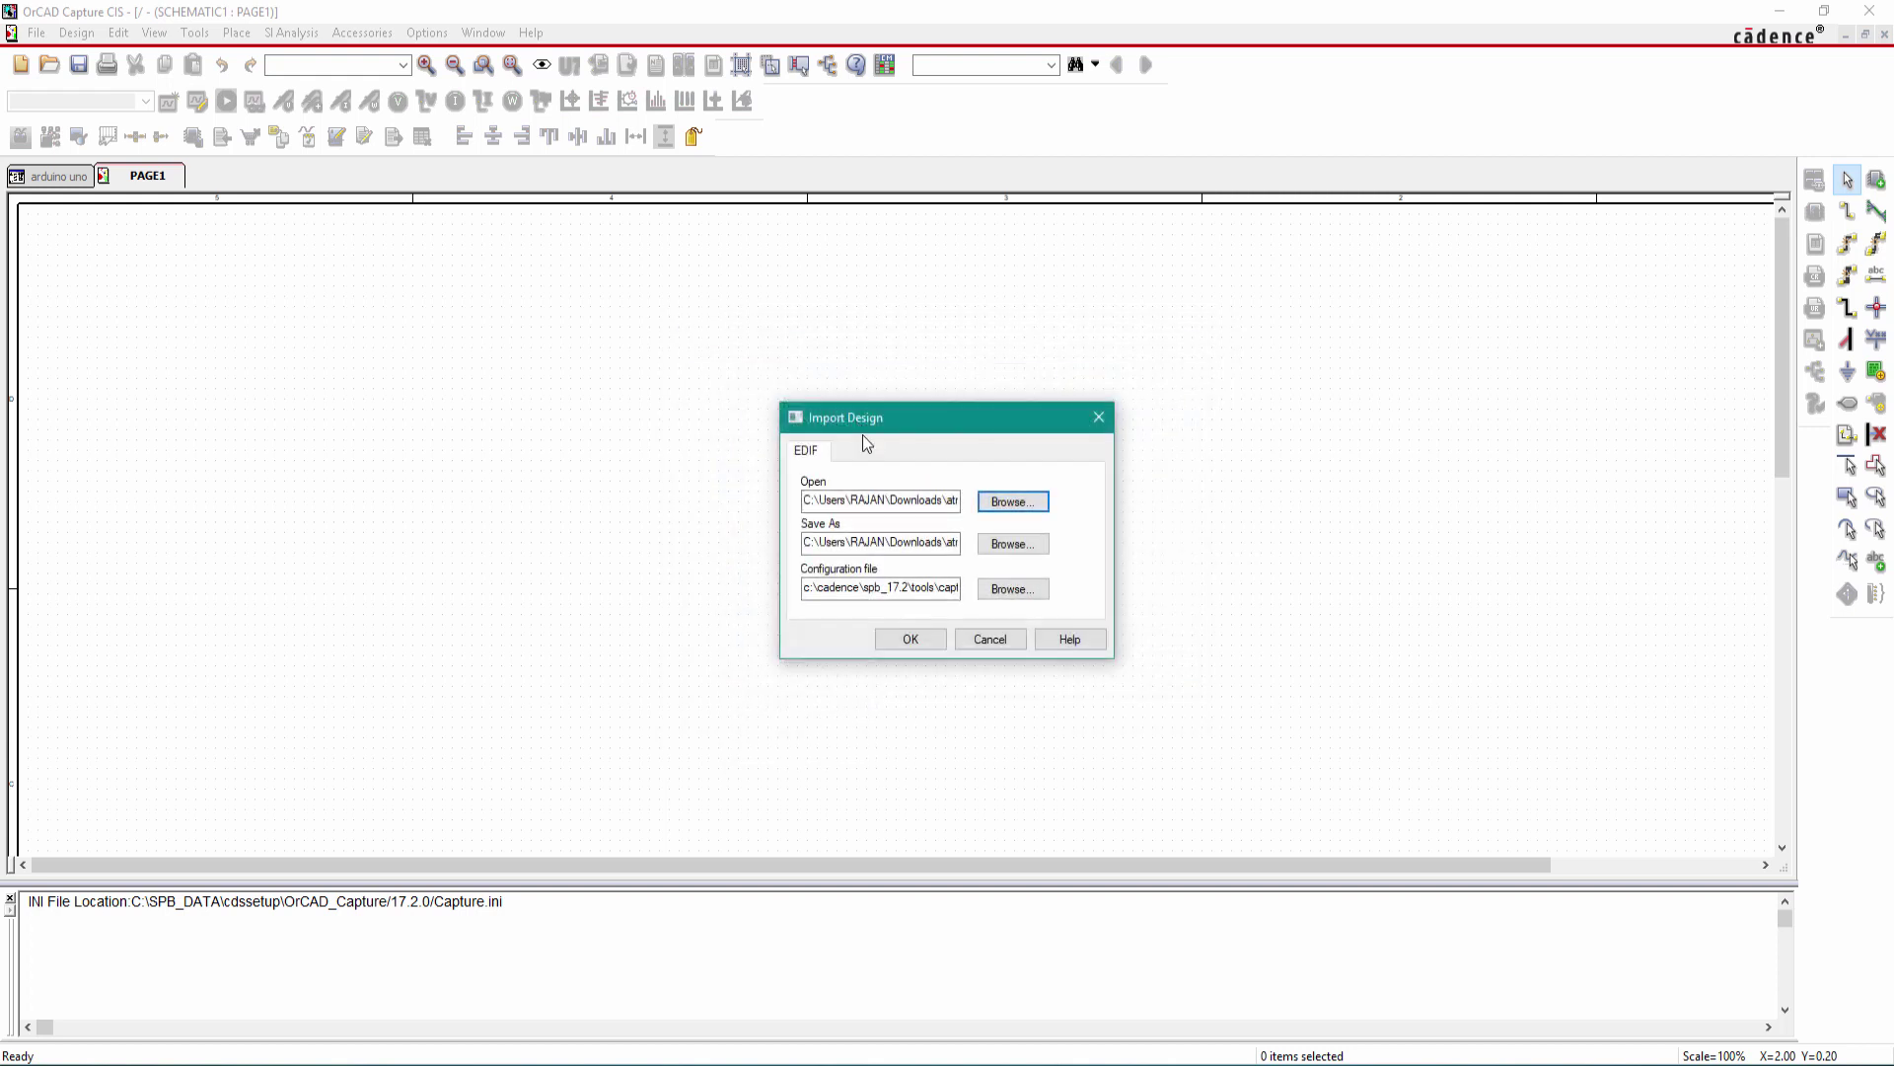
click(908, 639)
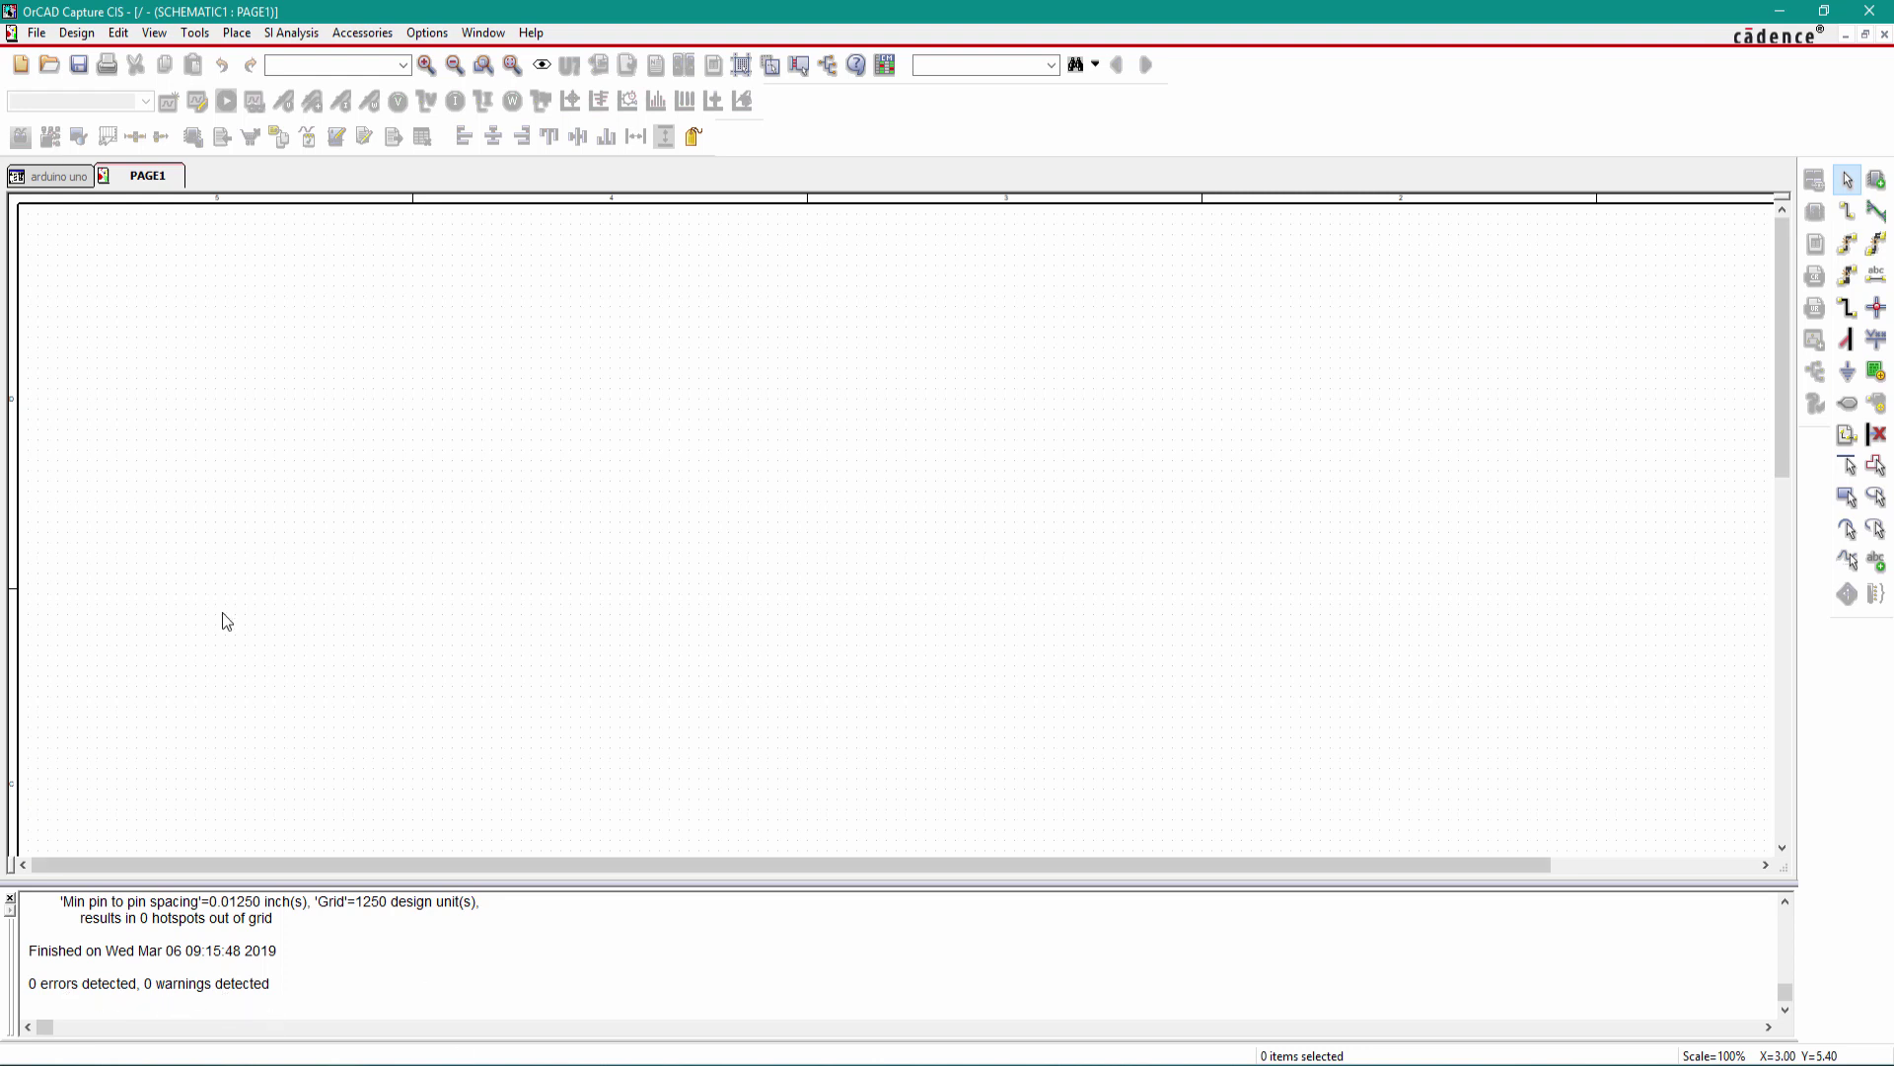
click(470, 1036)
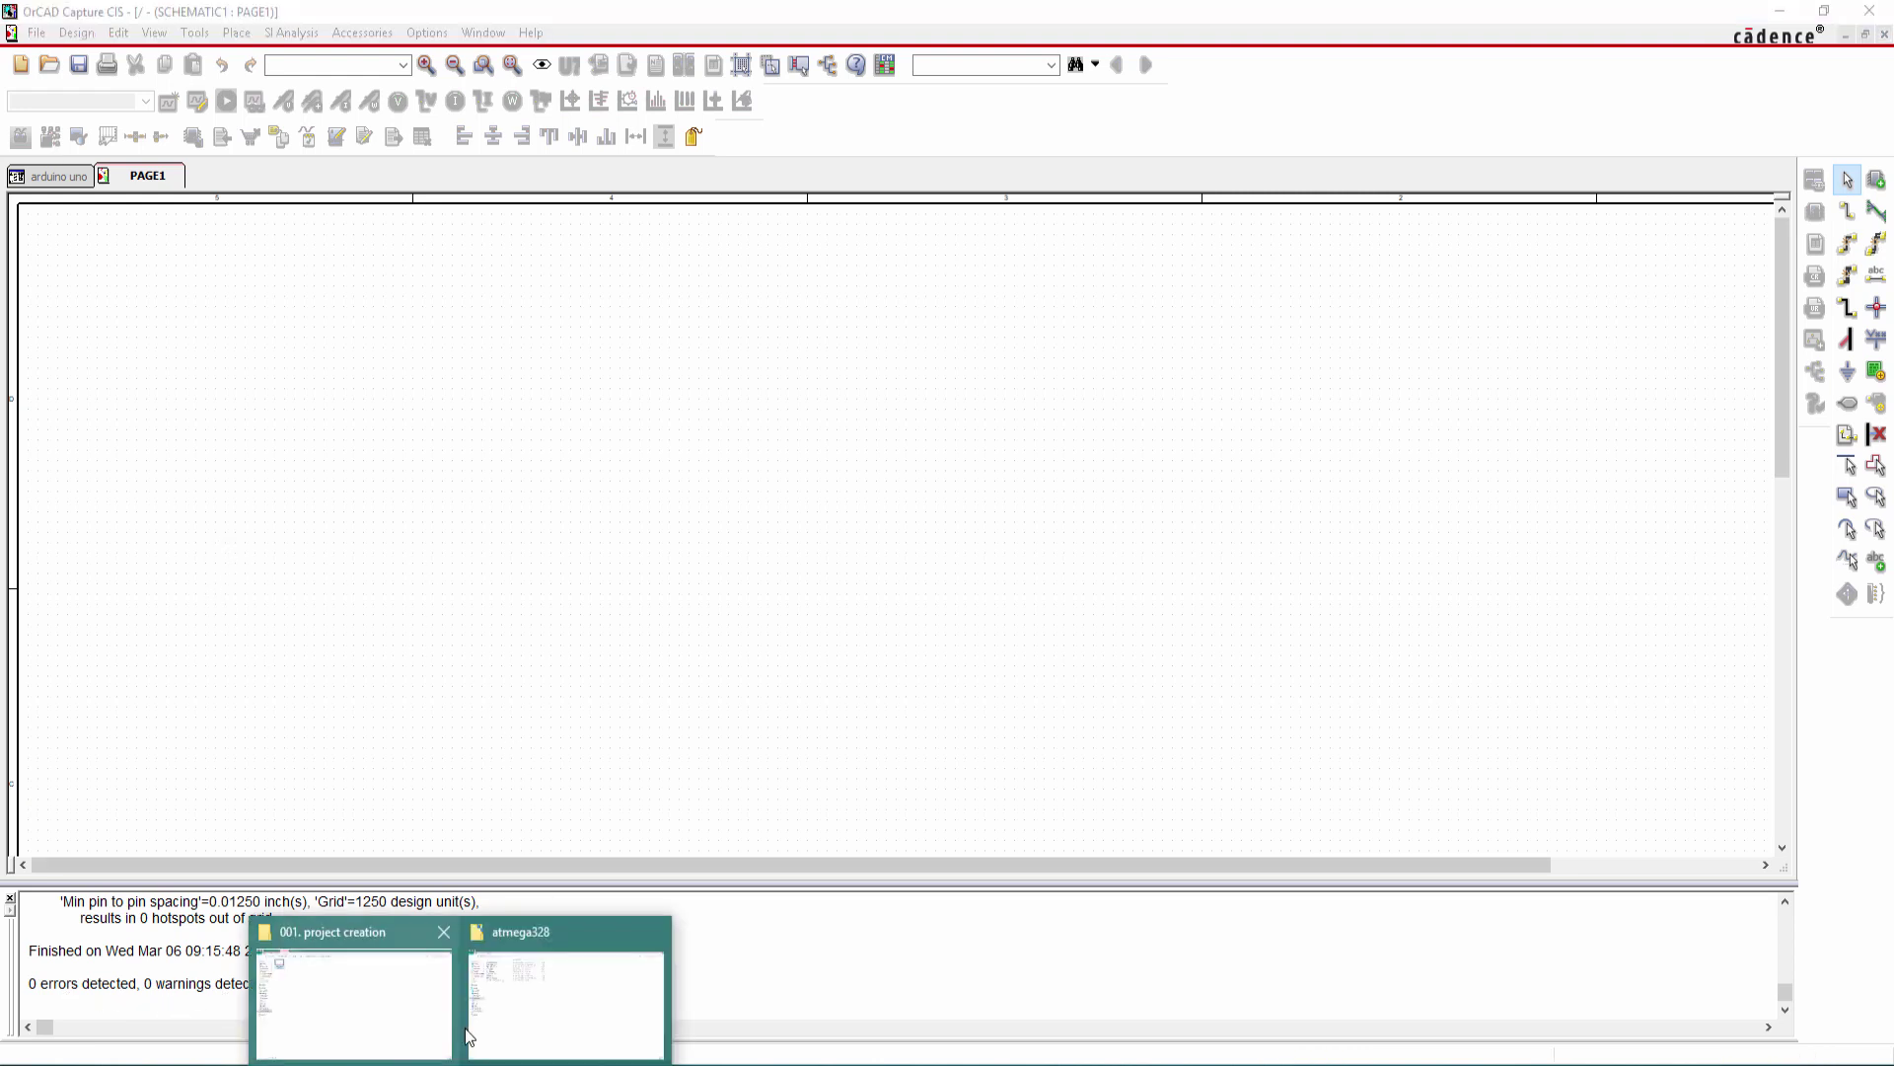
click(507, 1014)
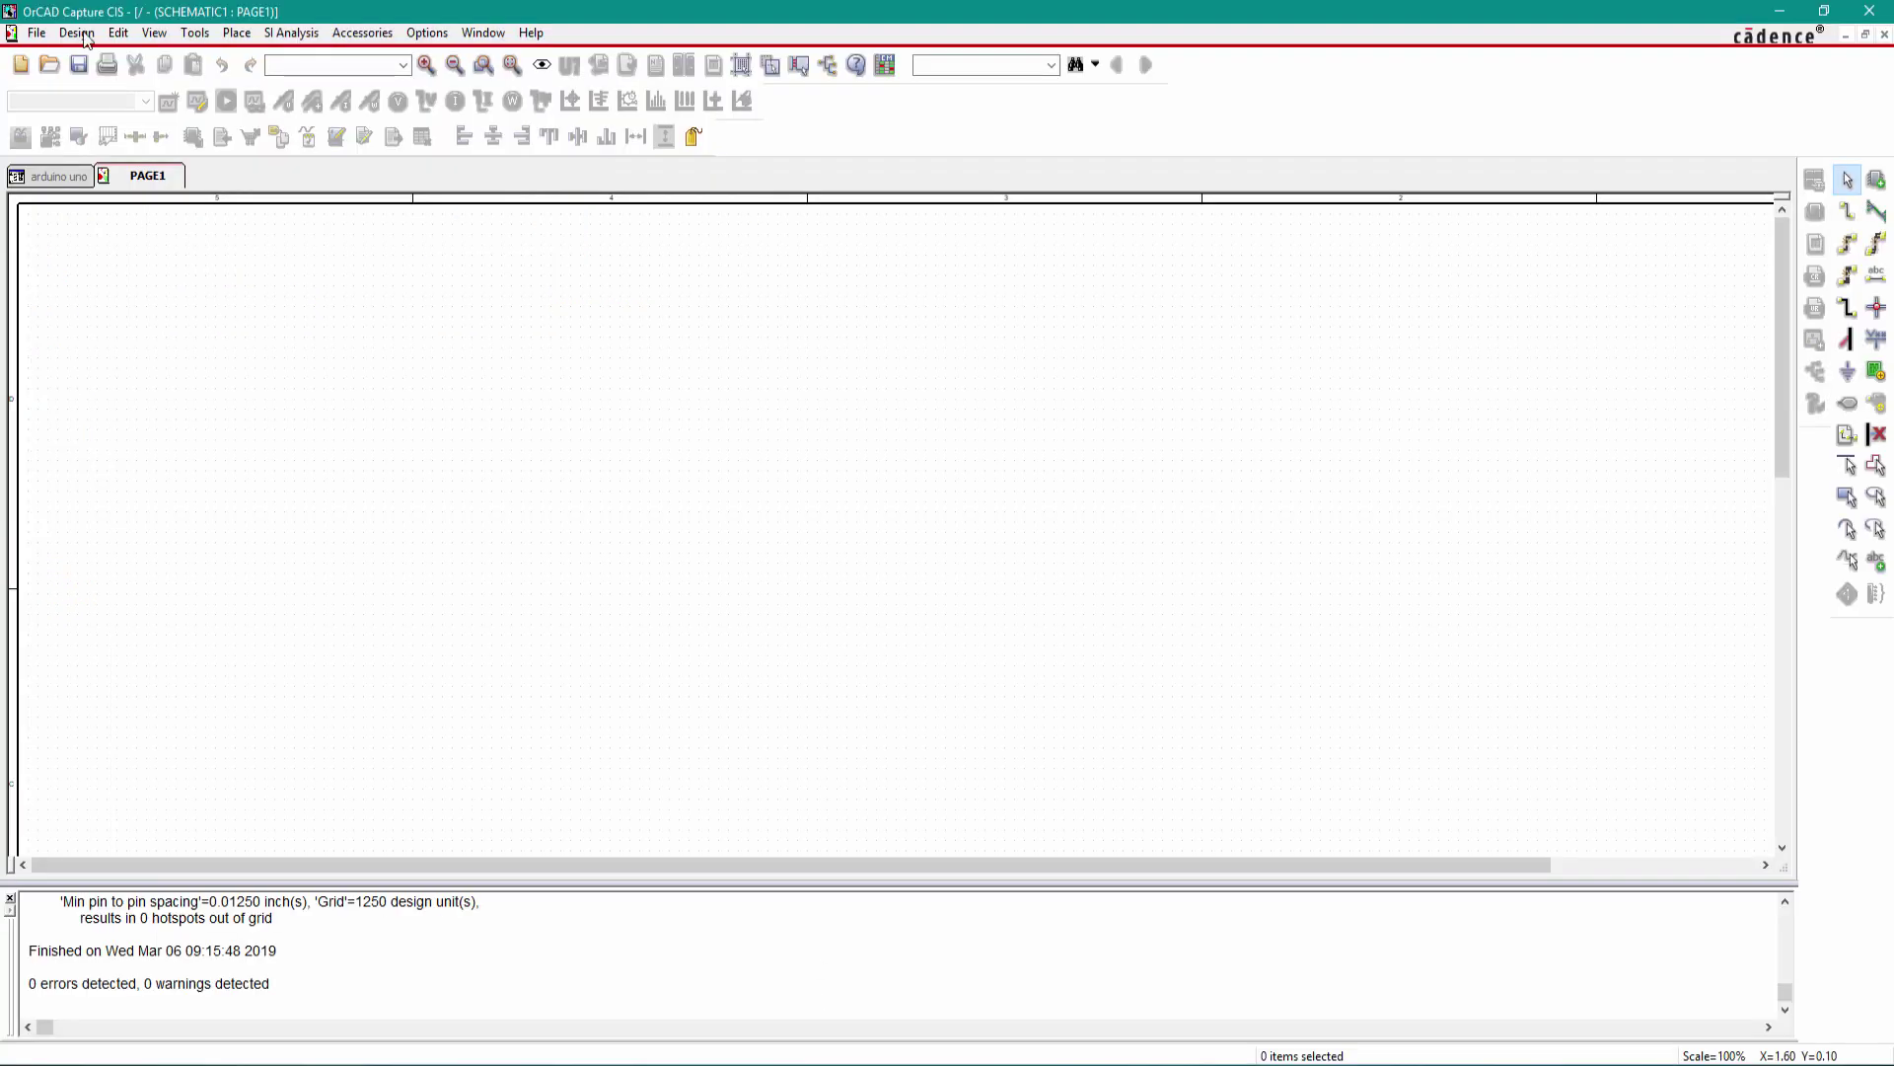
Open the ATMEGA328-PU.olb library from the atmega328 folder.
click(37, 33)
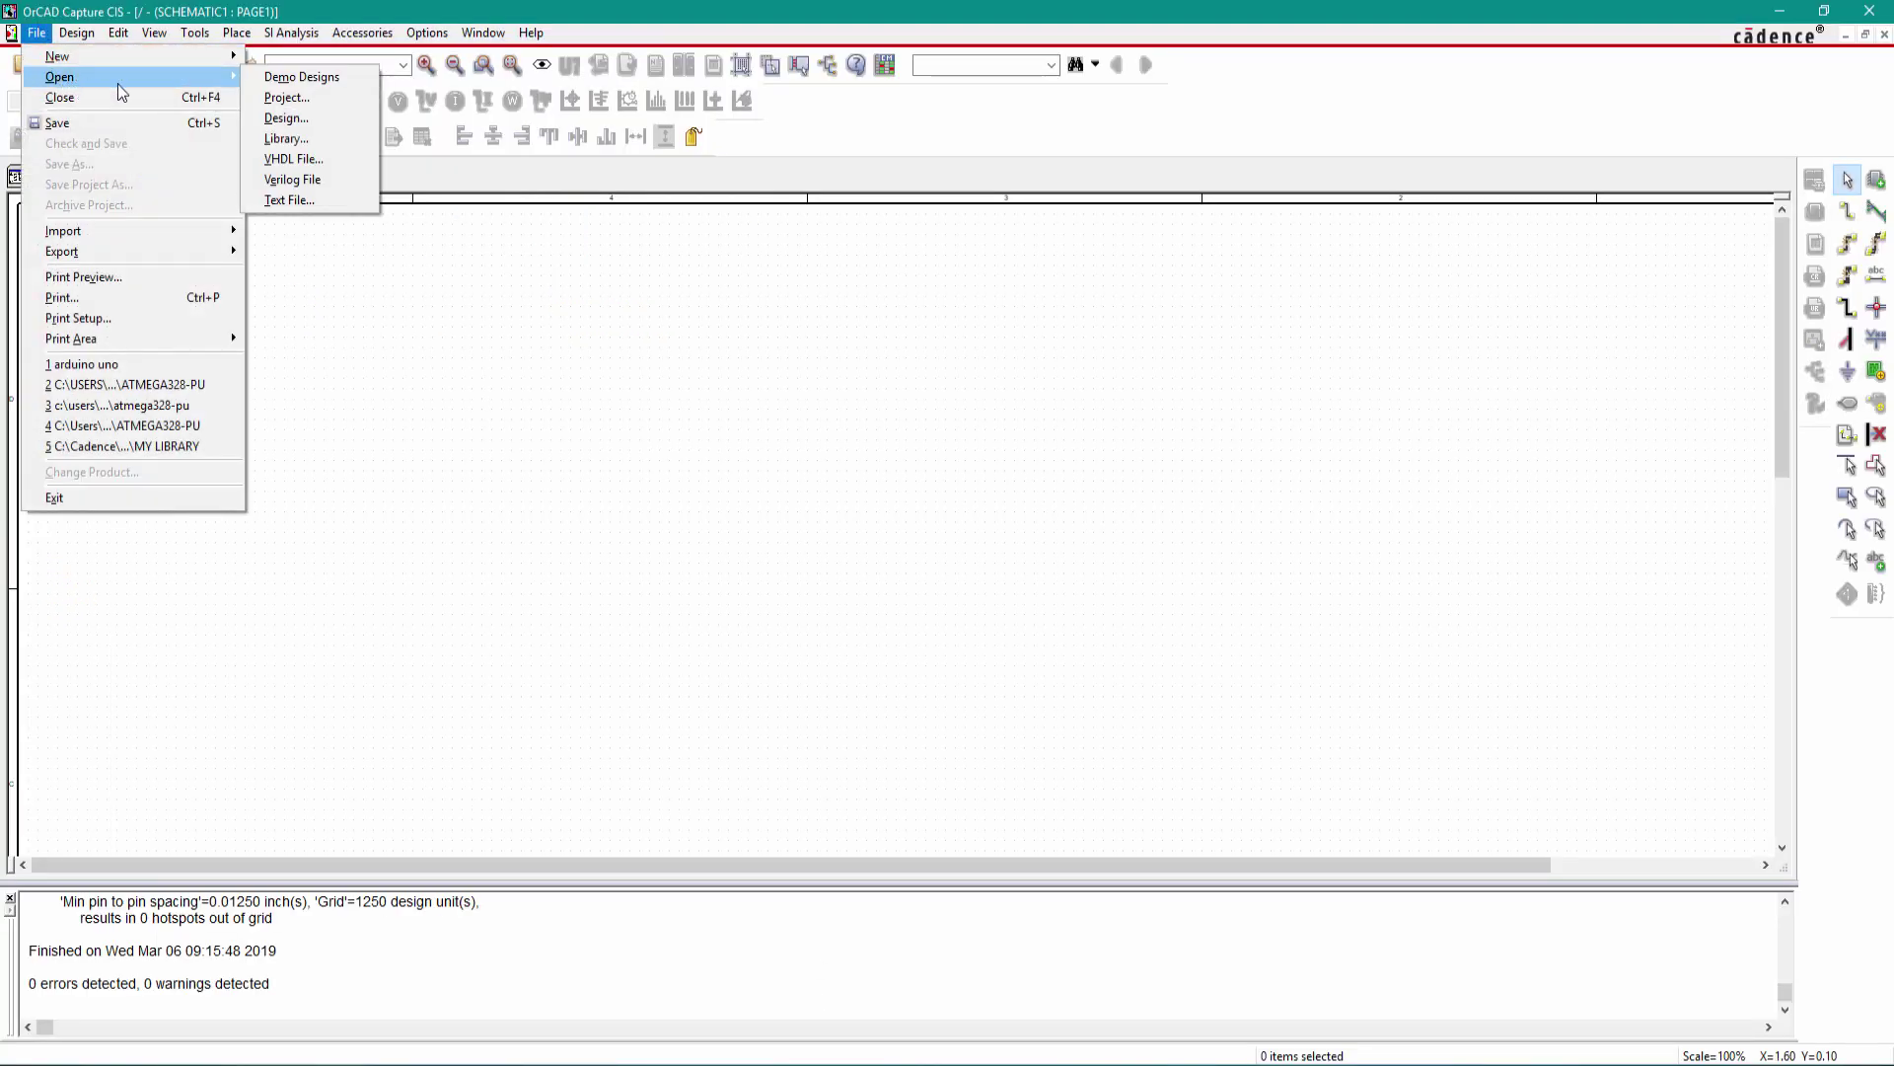
mouse_move(236, 79)
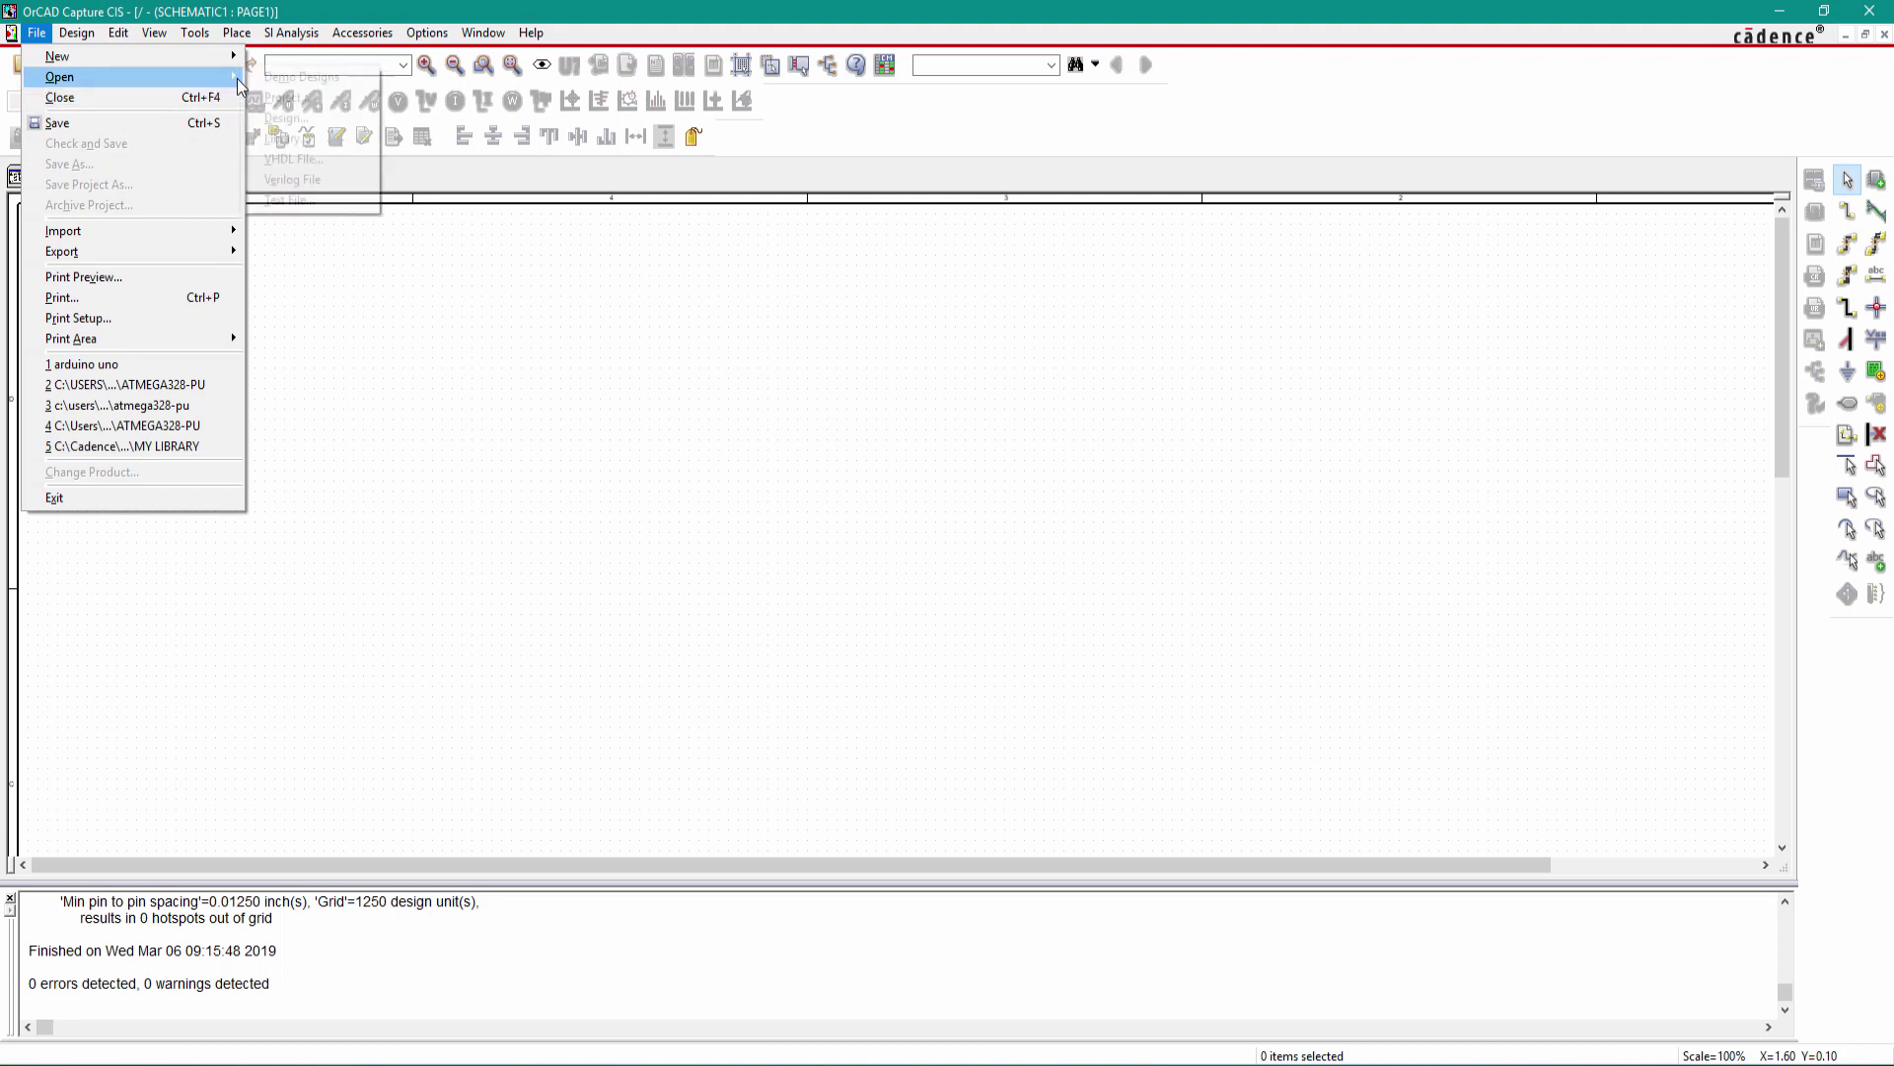
click(314, 139)
double_click(825, 420)
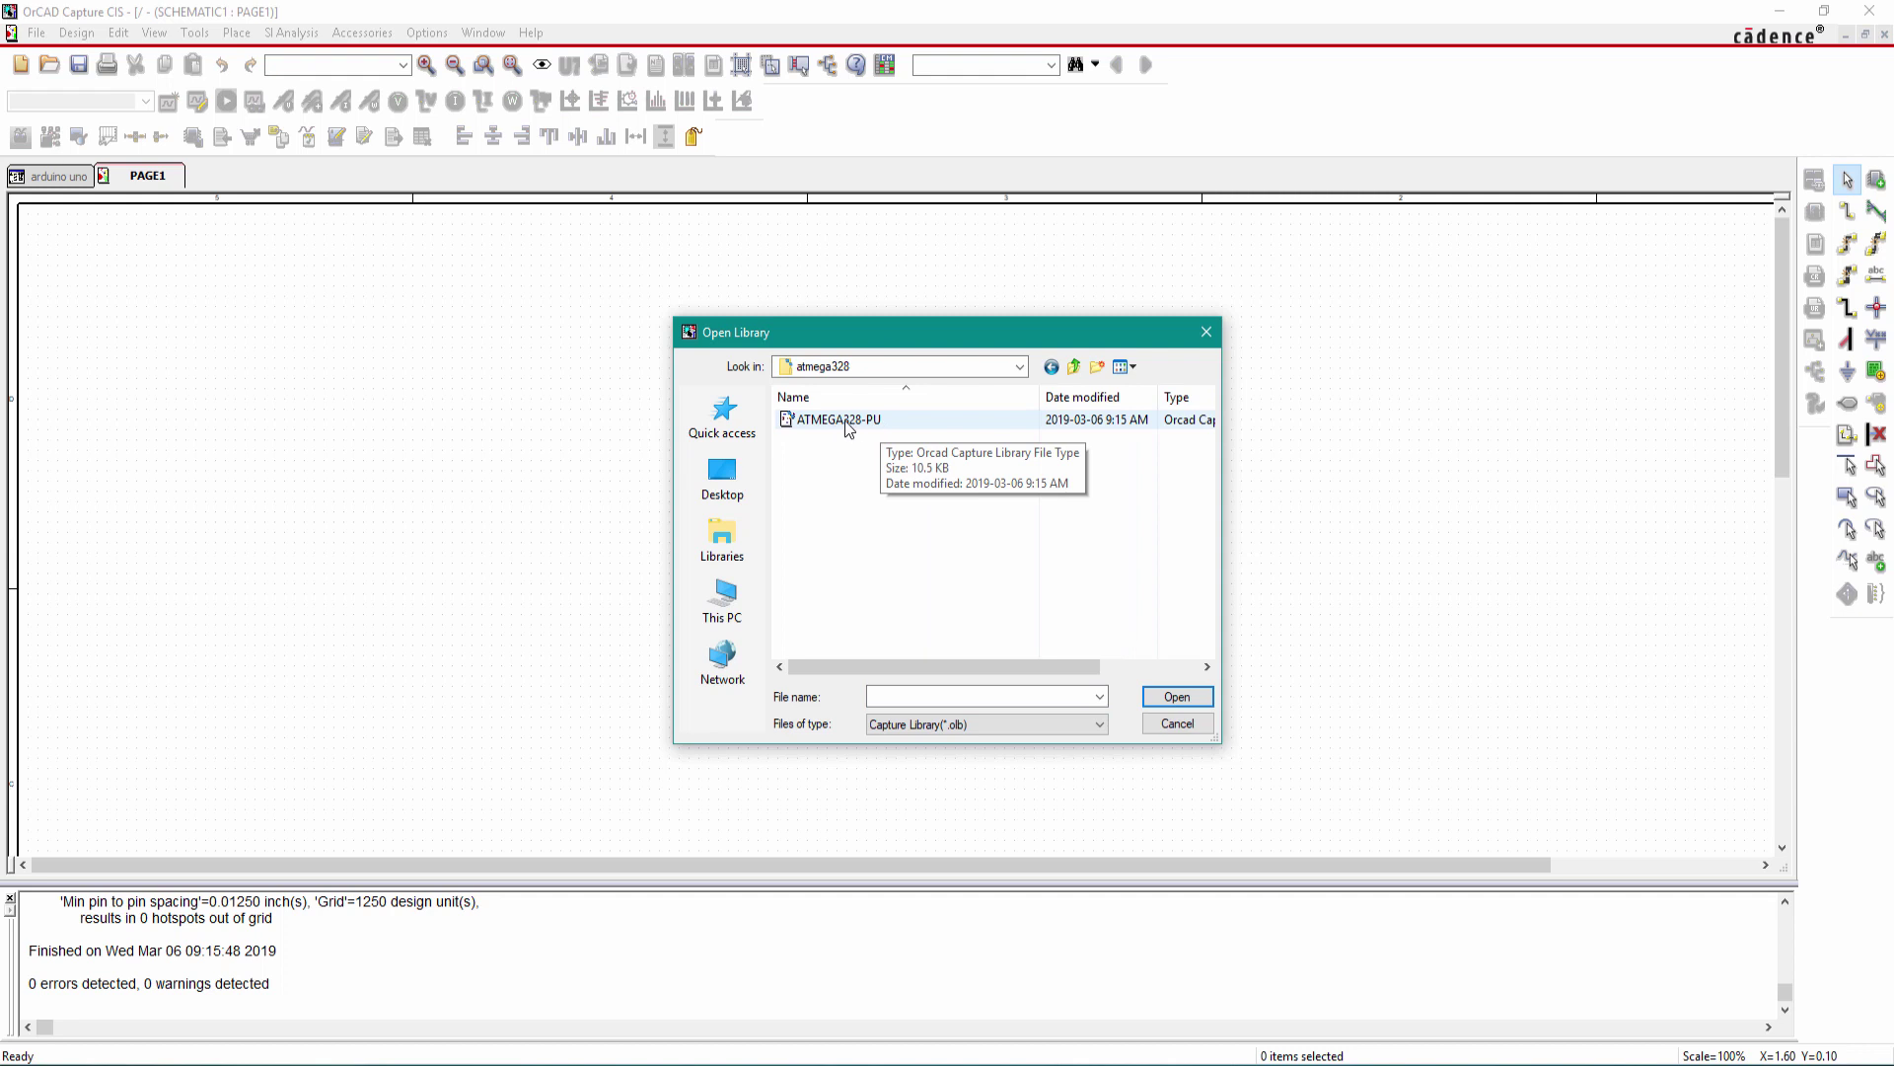
click(839, 419)
click(1183, 699)
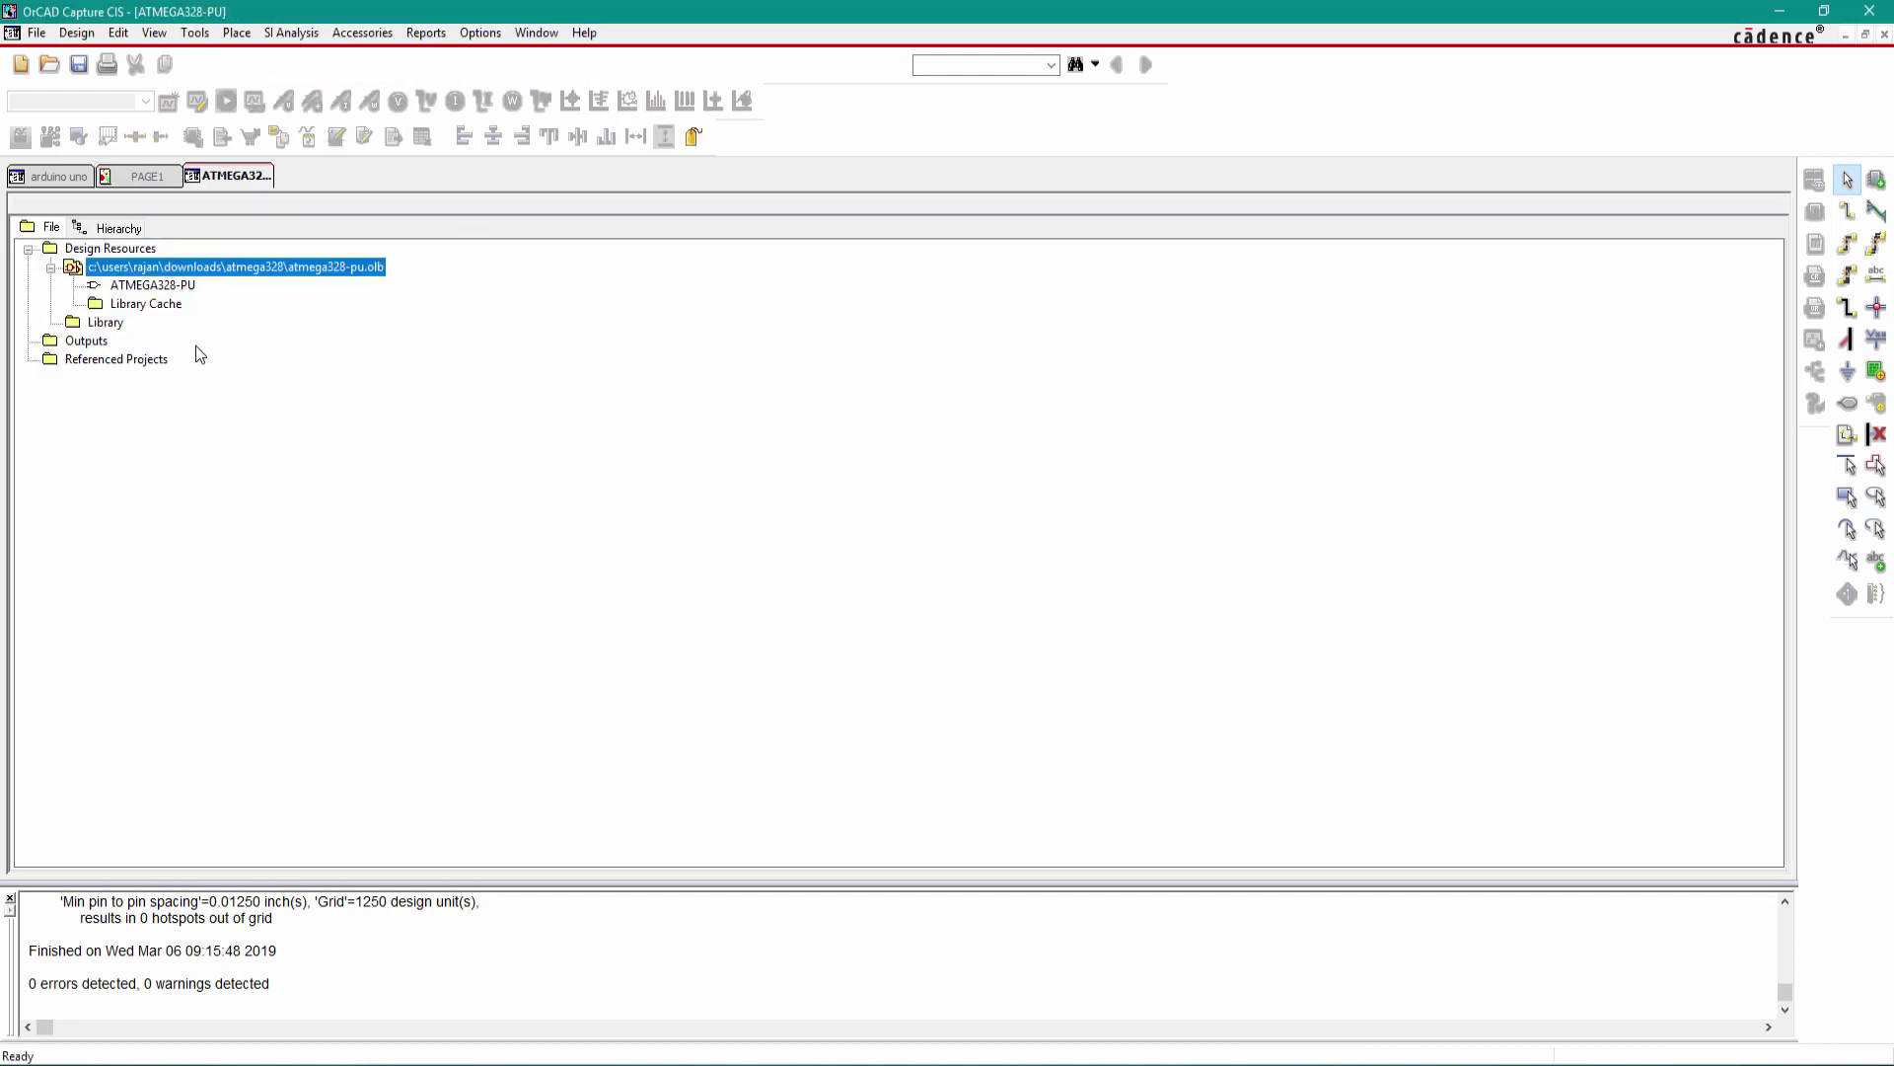
View the ATMEGA328-PU part's 28-pin symbol, then return to the library tree.
click(155, 285)
double_click(155, 285)
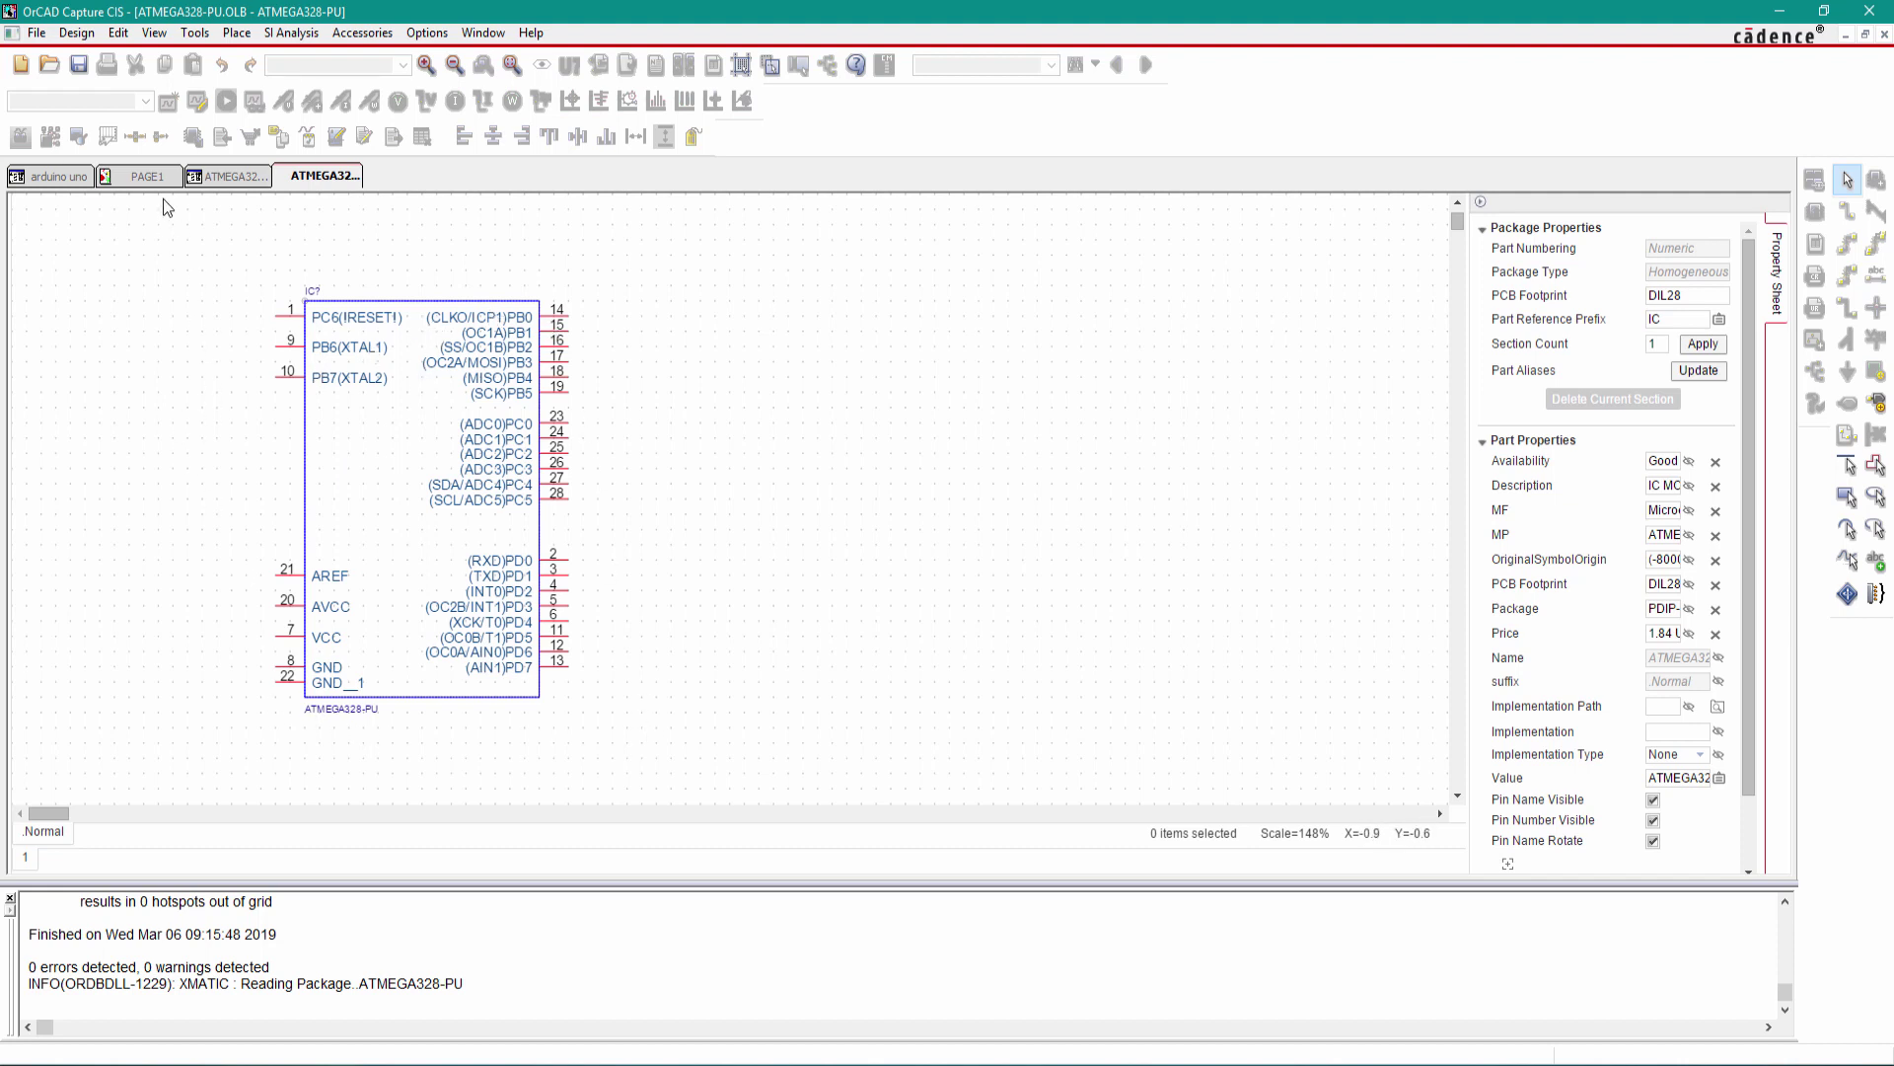
click(217, 178)
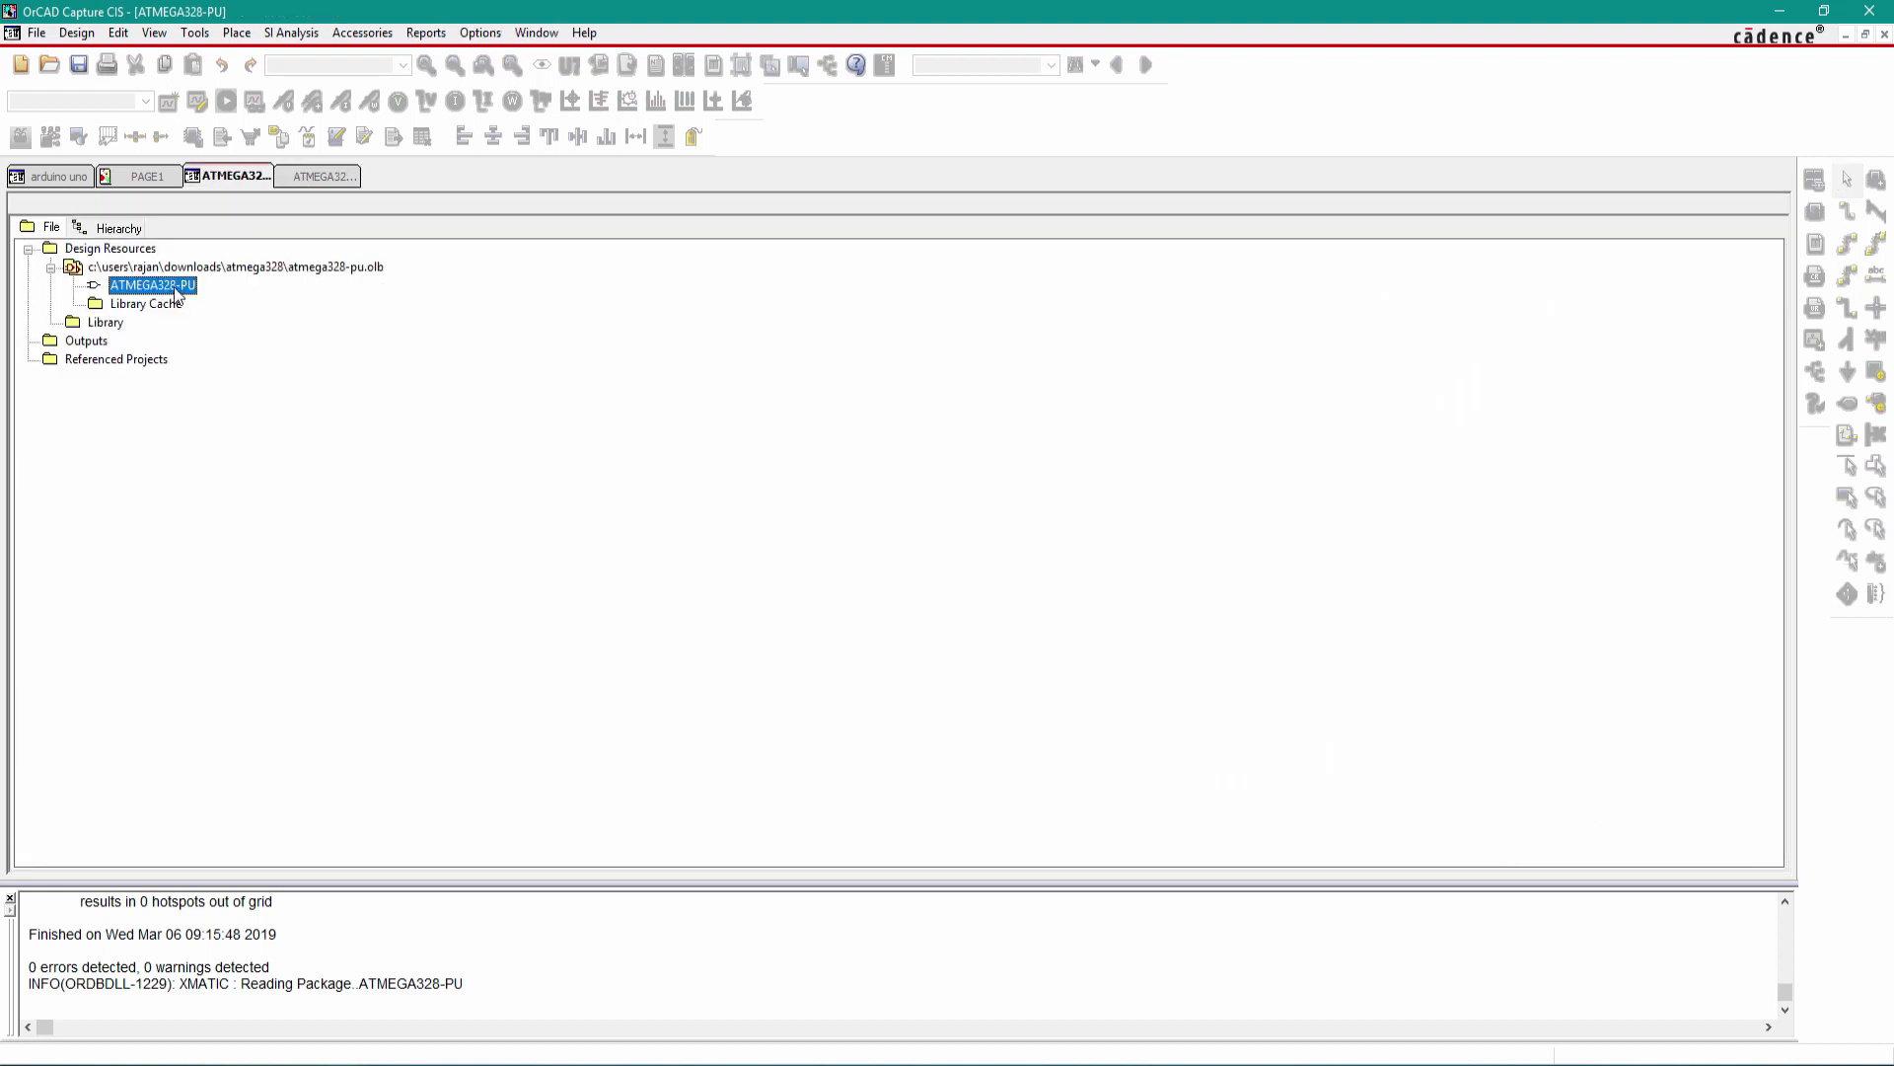
Add a new library1.olb to the arduino uno project and choose Save As for it.
click(61, 175)
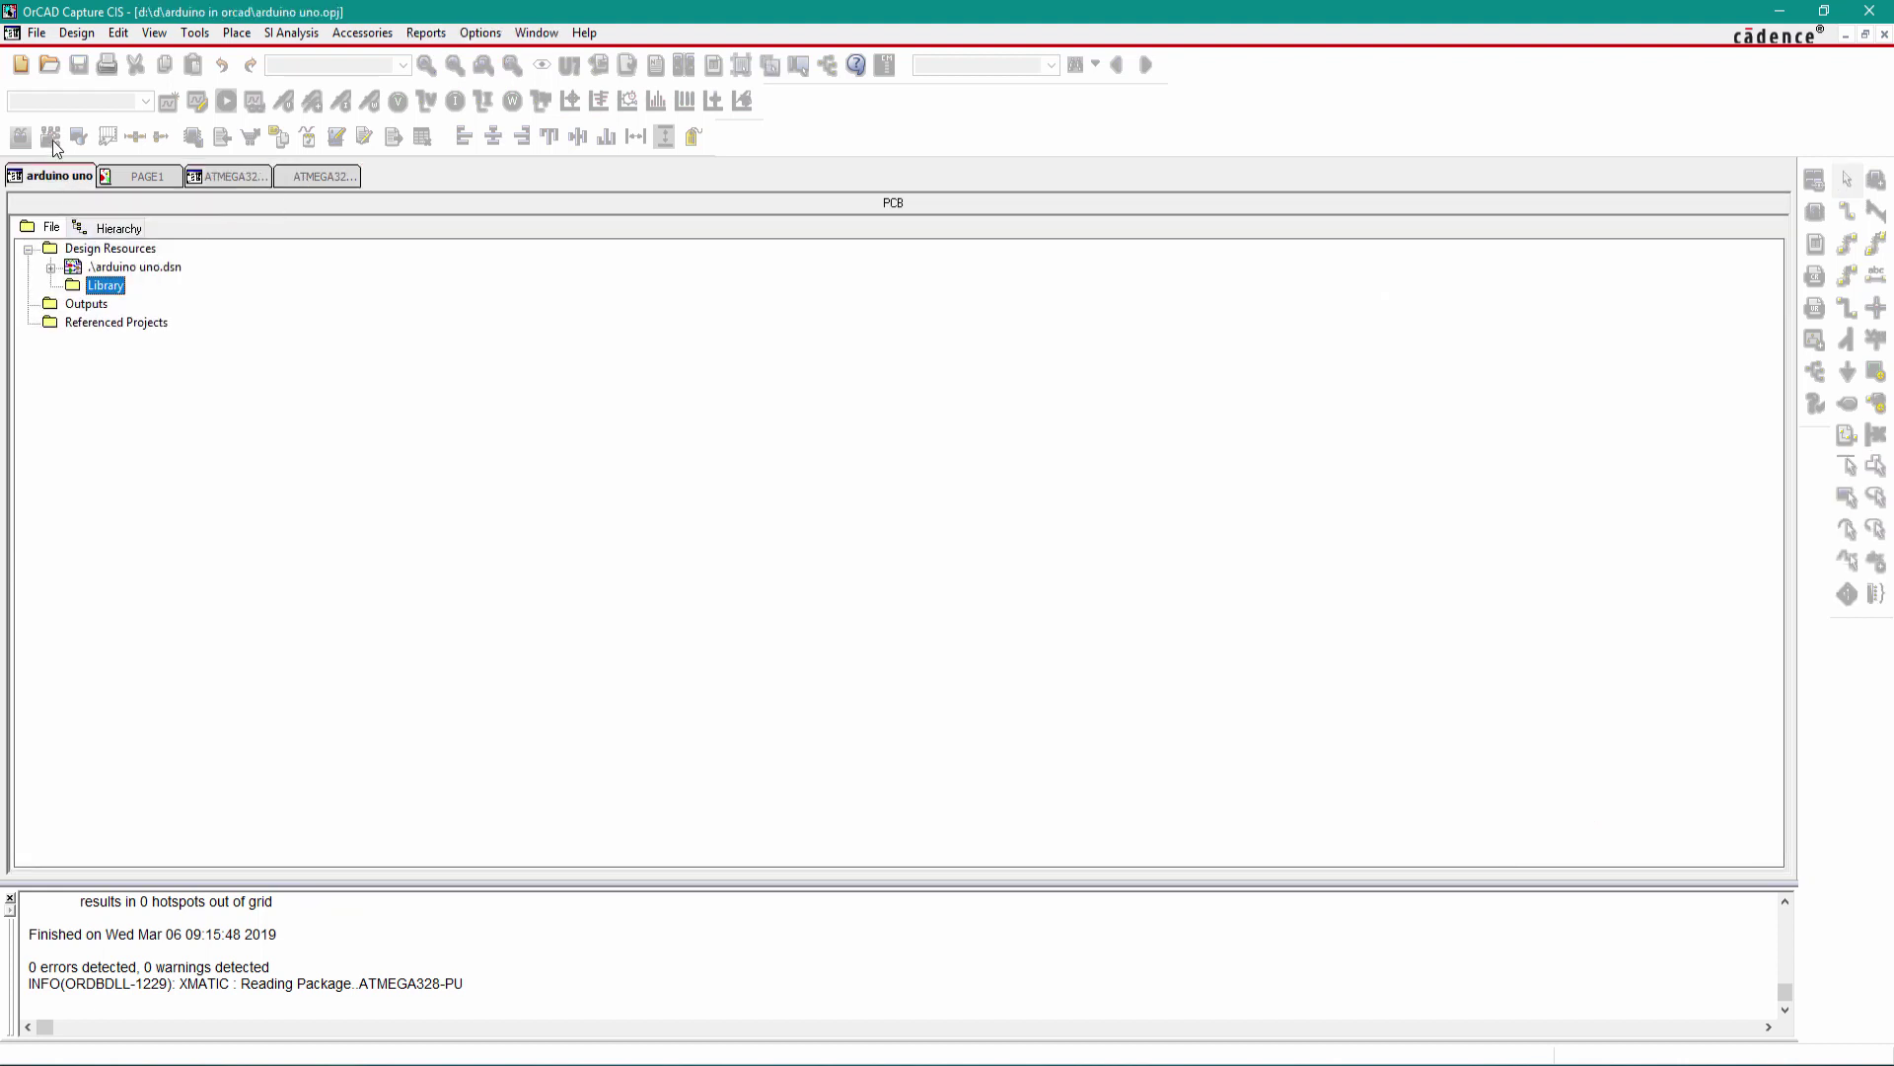
click(26, 36)
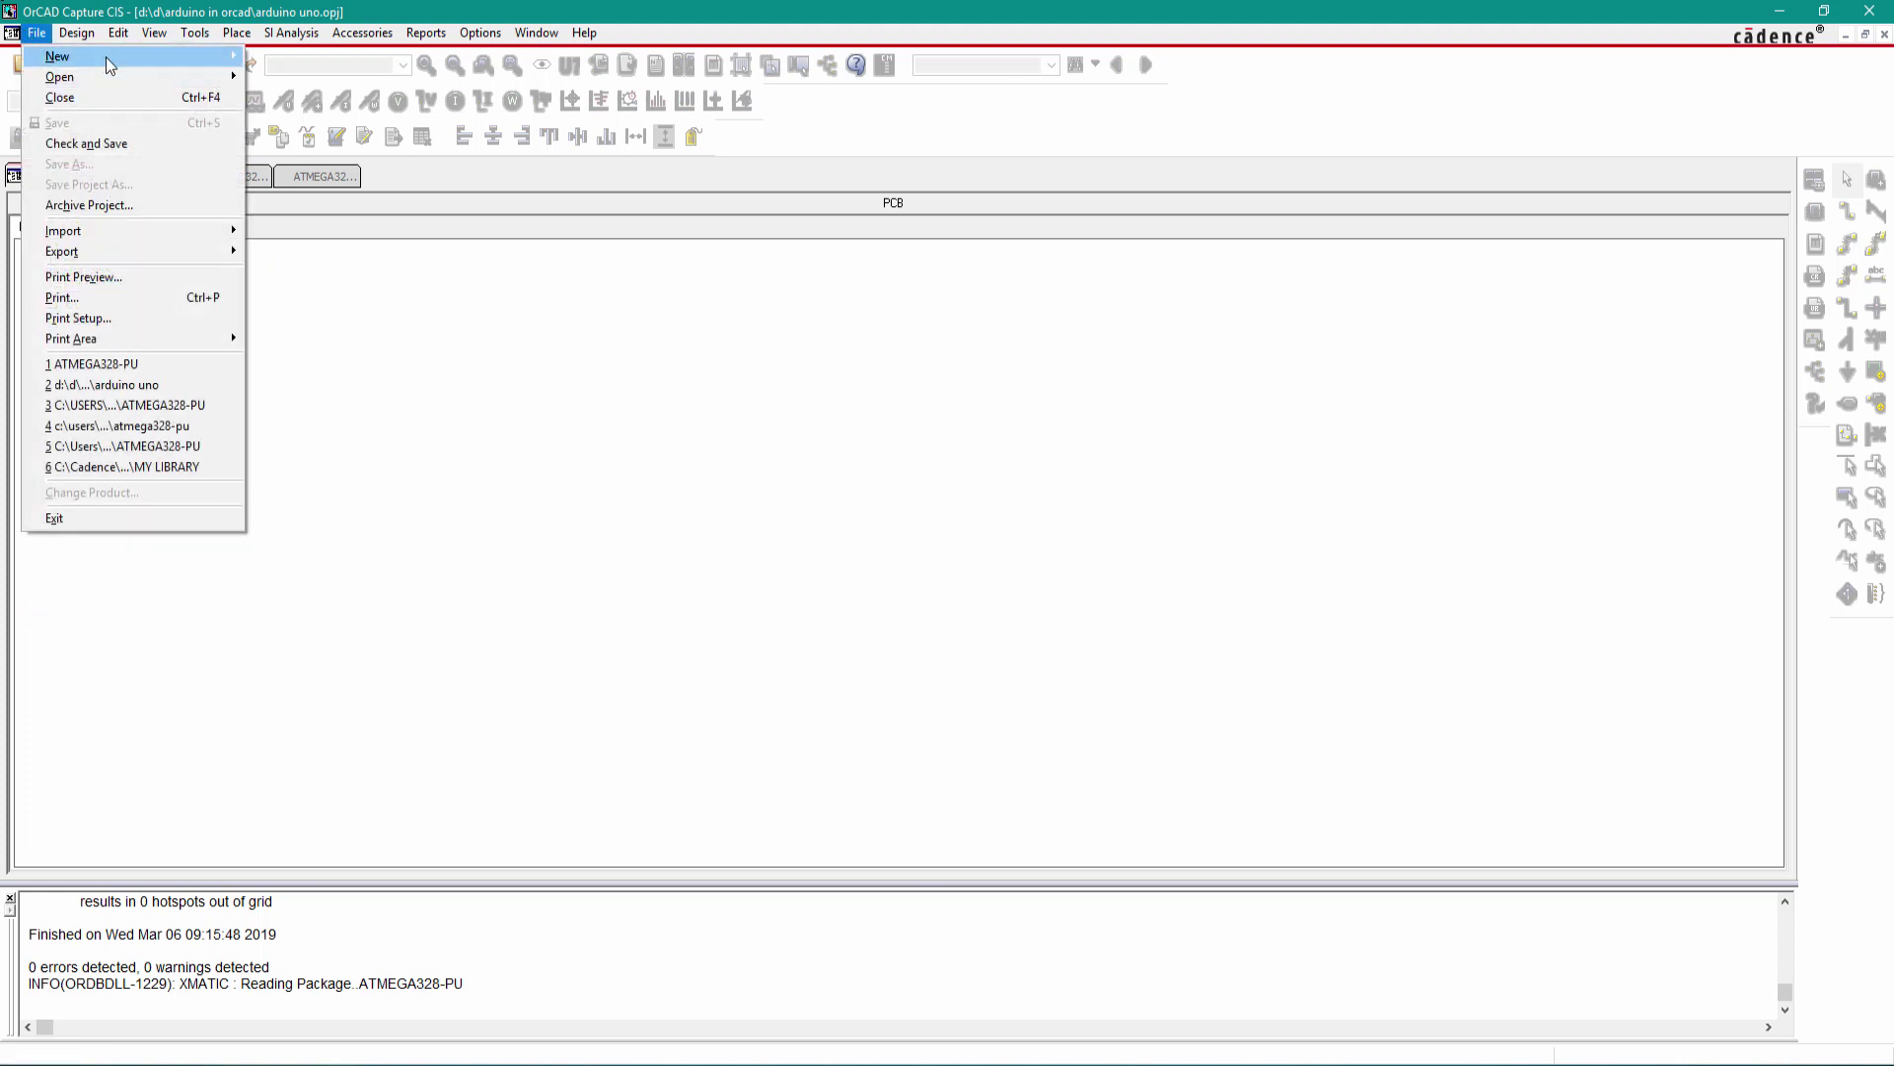
mouse_move(105, 56)
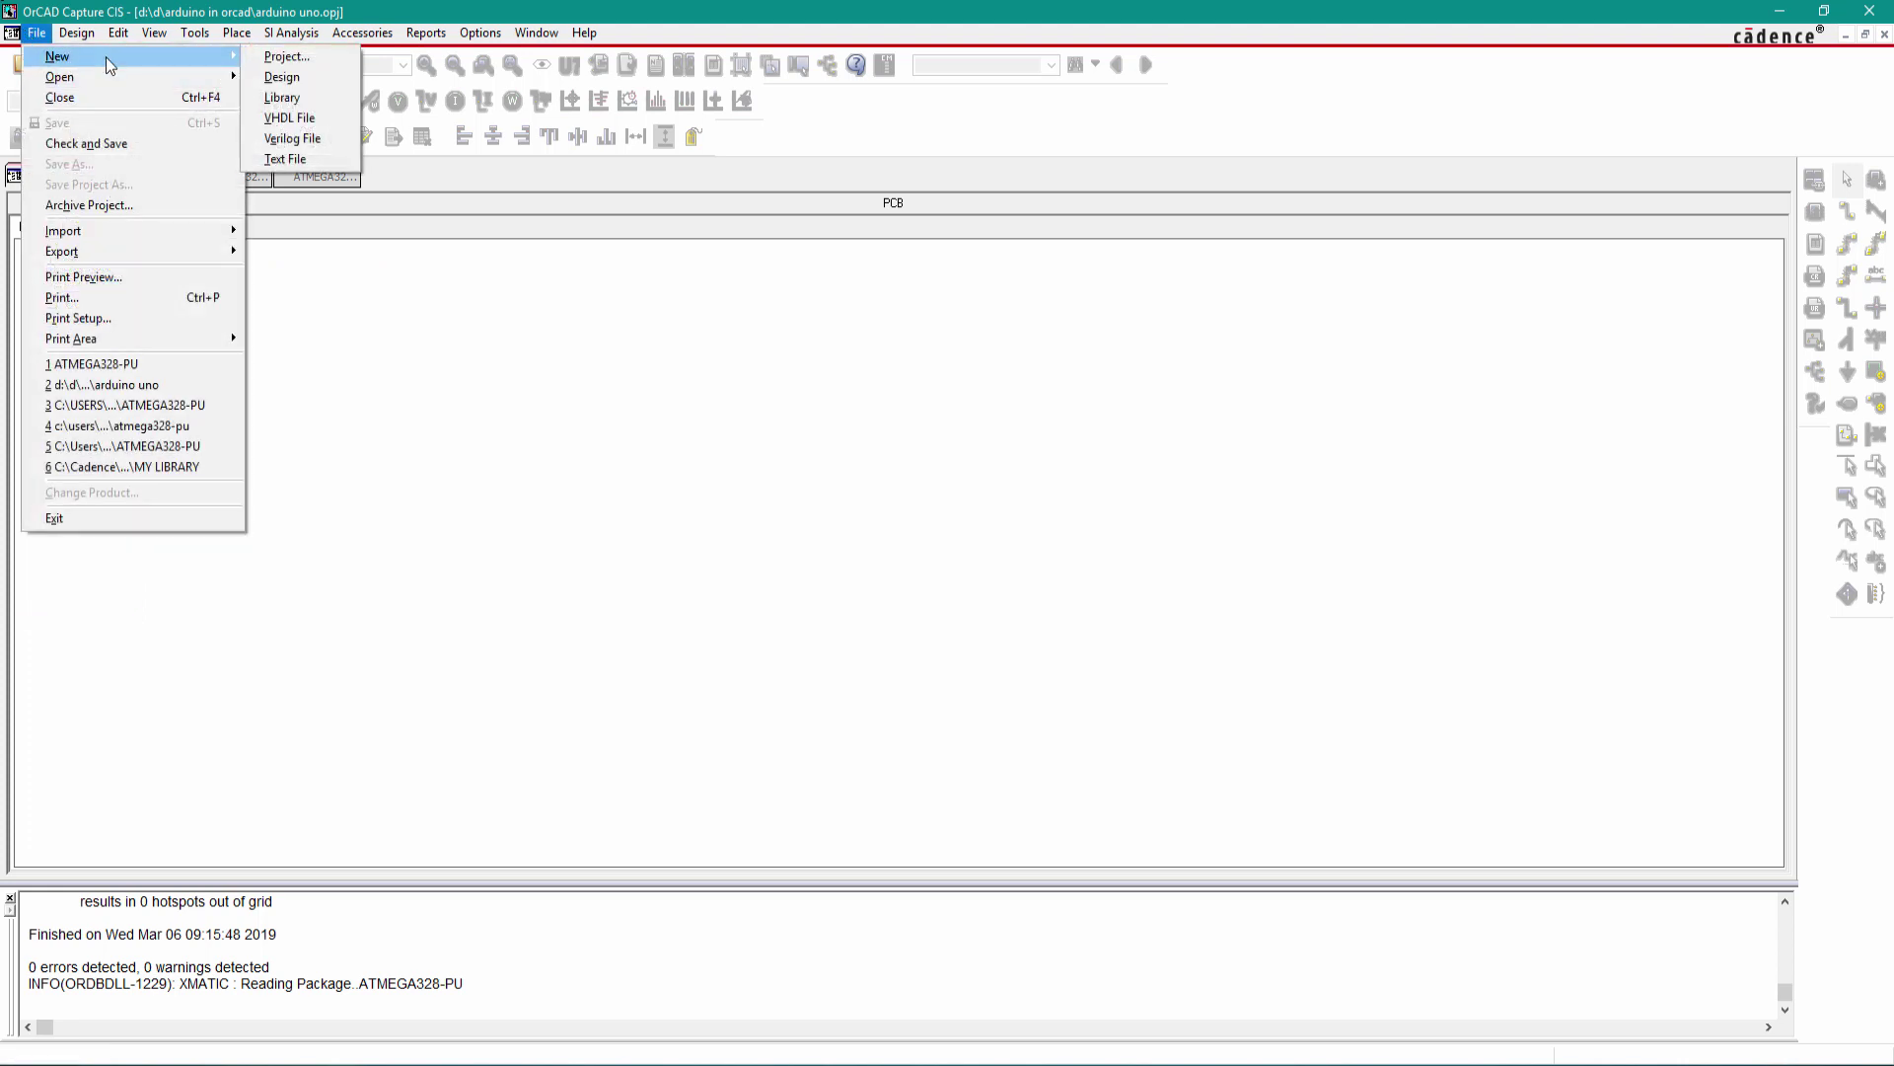
click(282, 98)
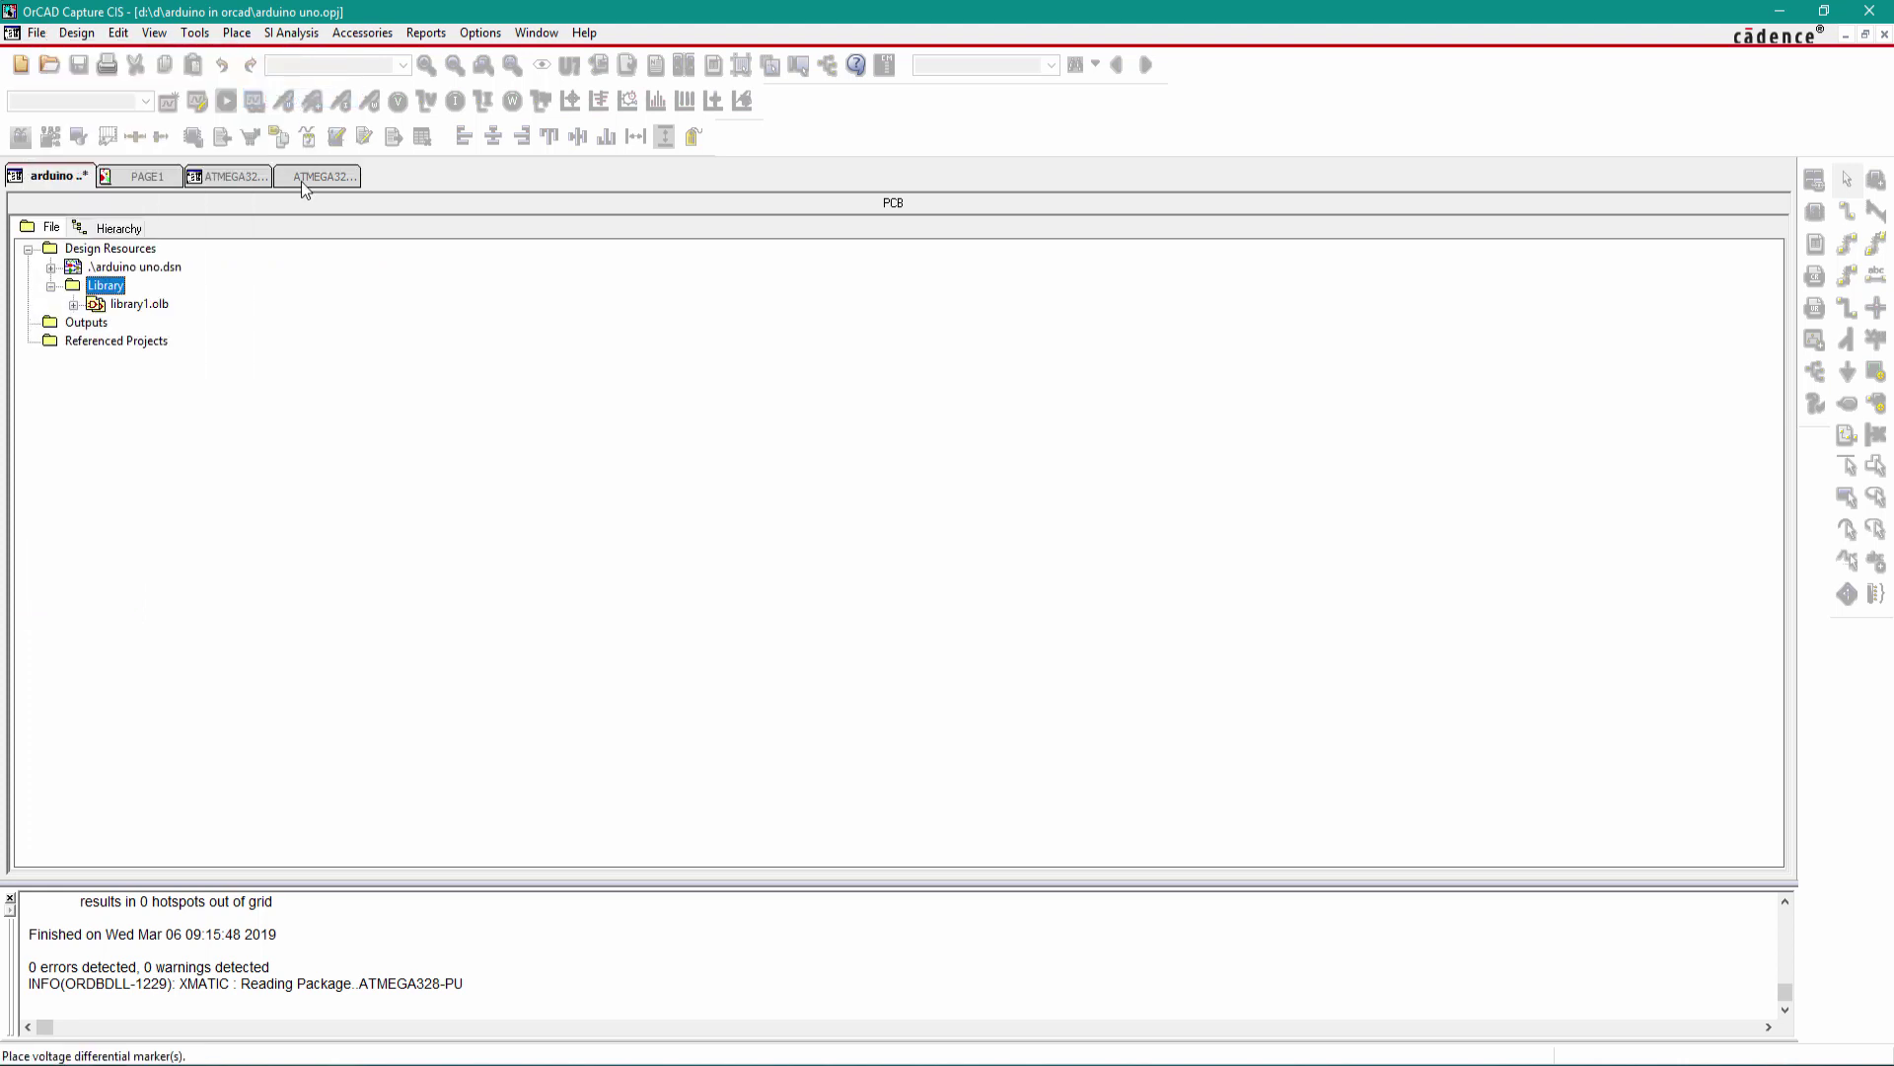
right_click(120, 307)
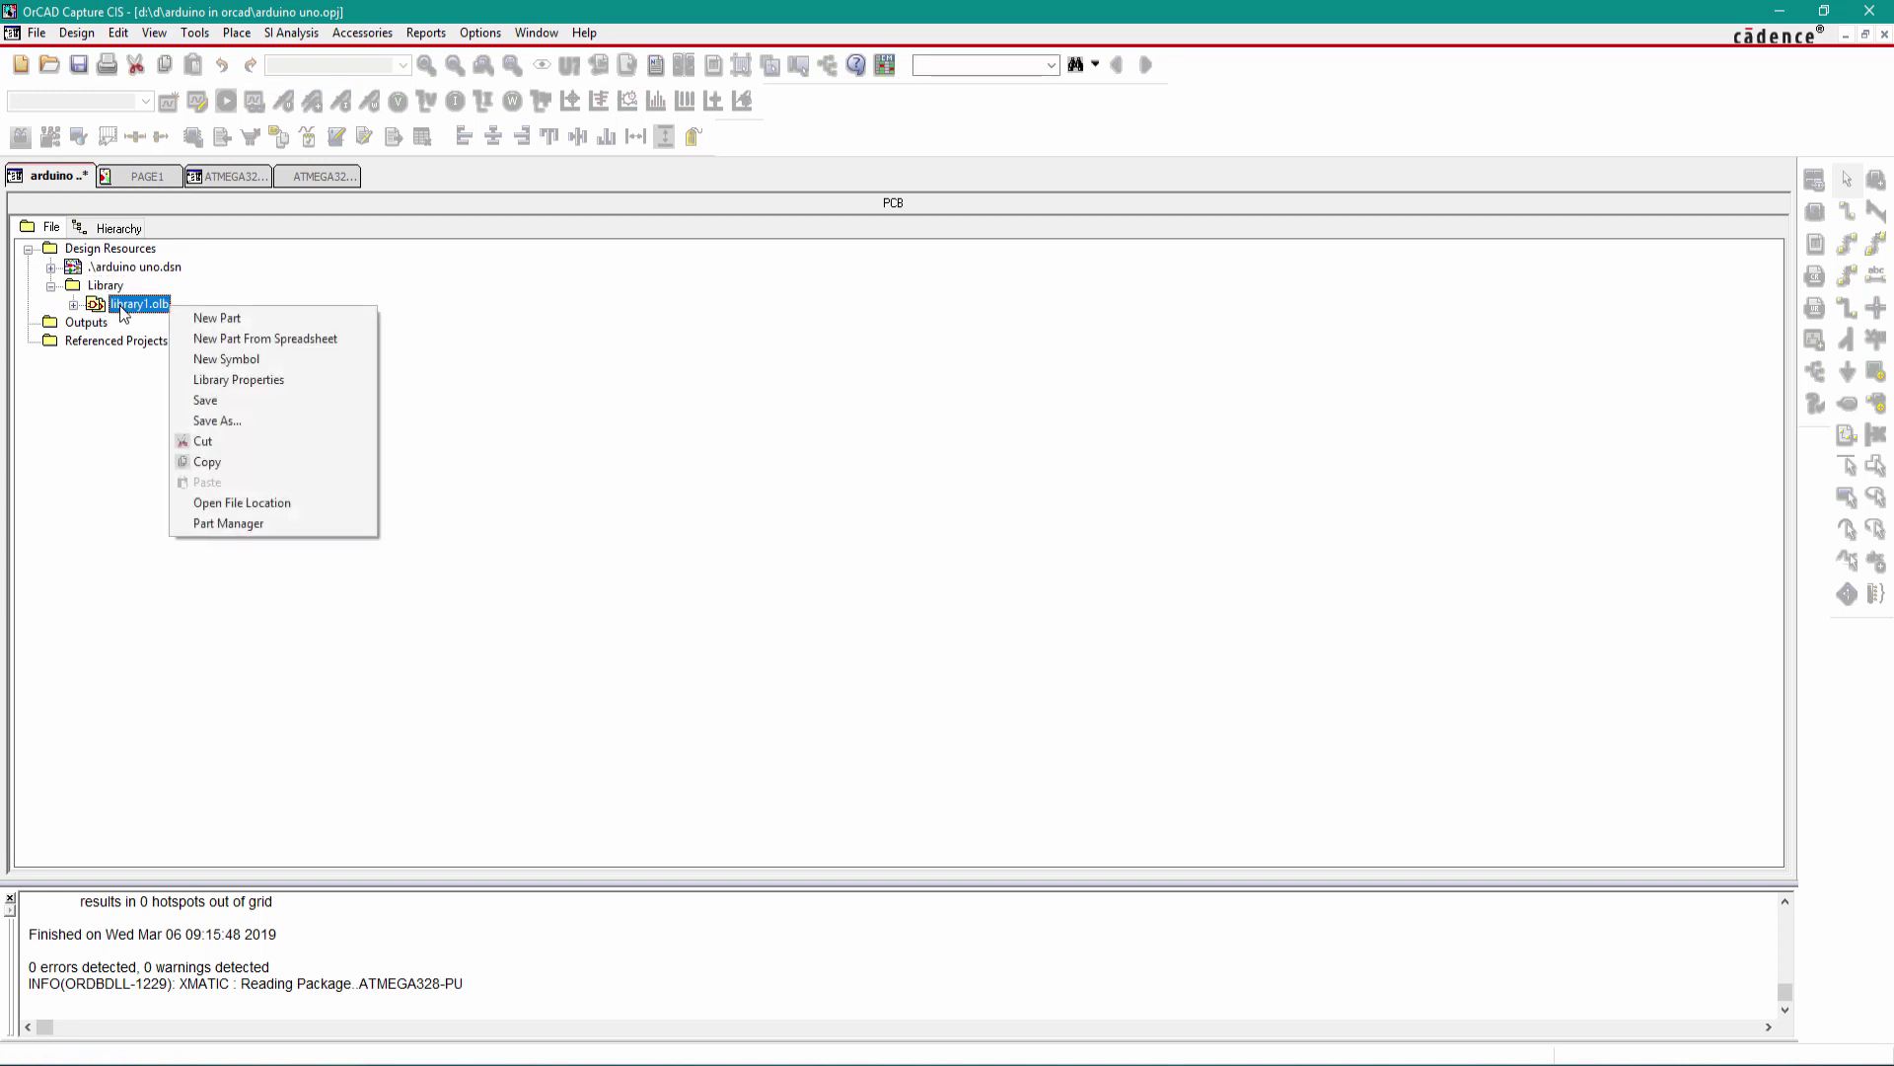
click(211, 424)
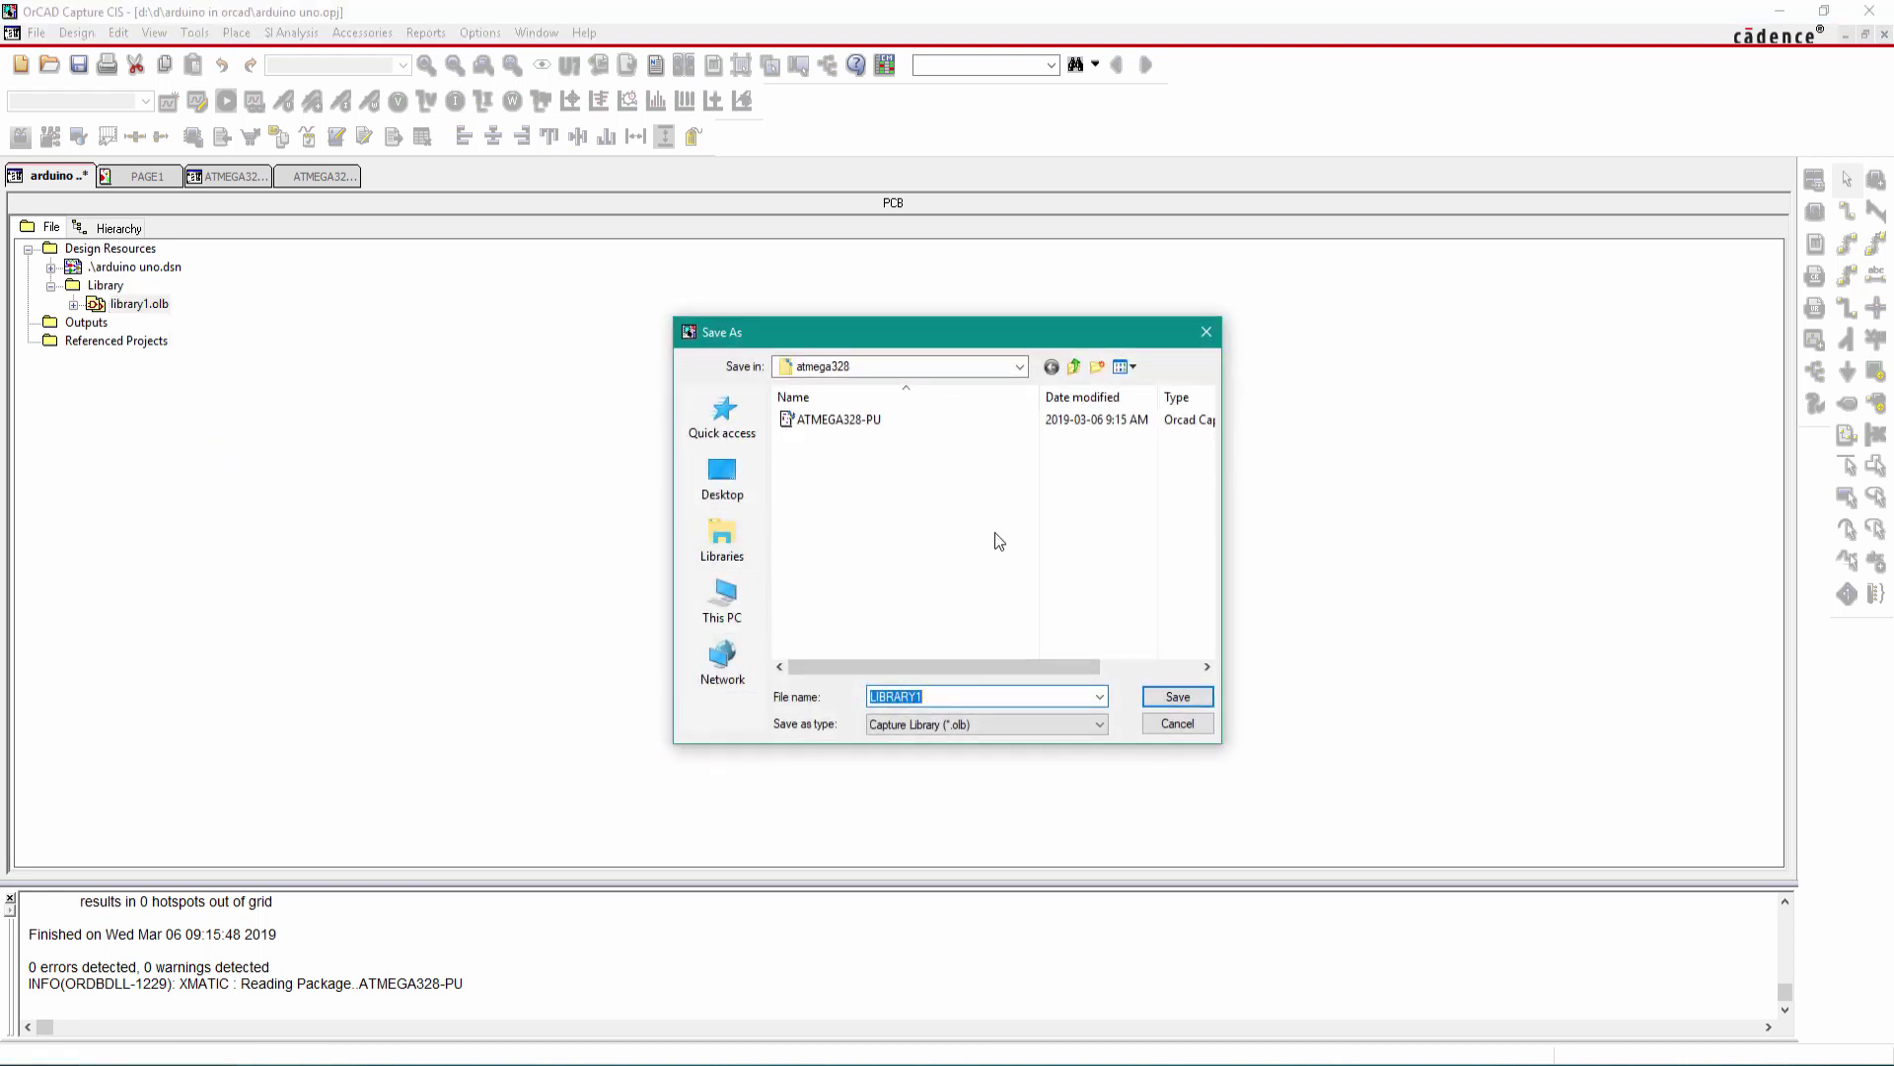
Browse the save location to C:\Cadence\SPB_17.2\tools\capture\library.
click(723, 618)
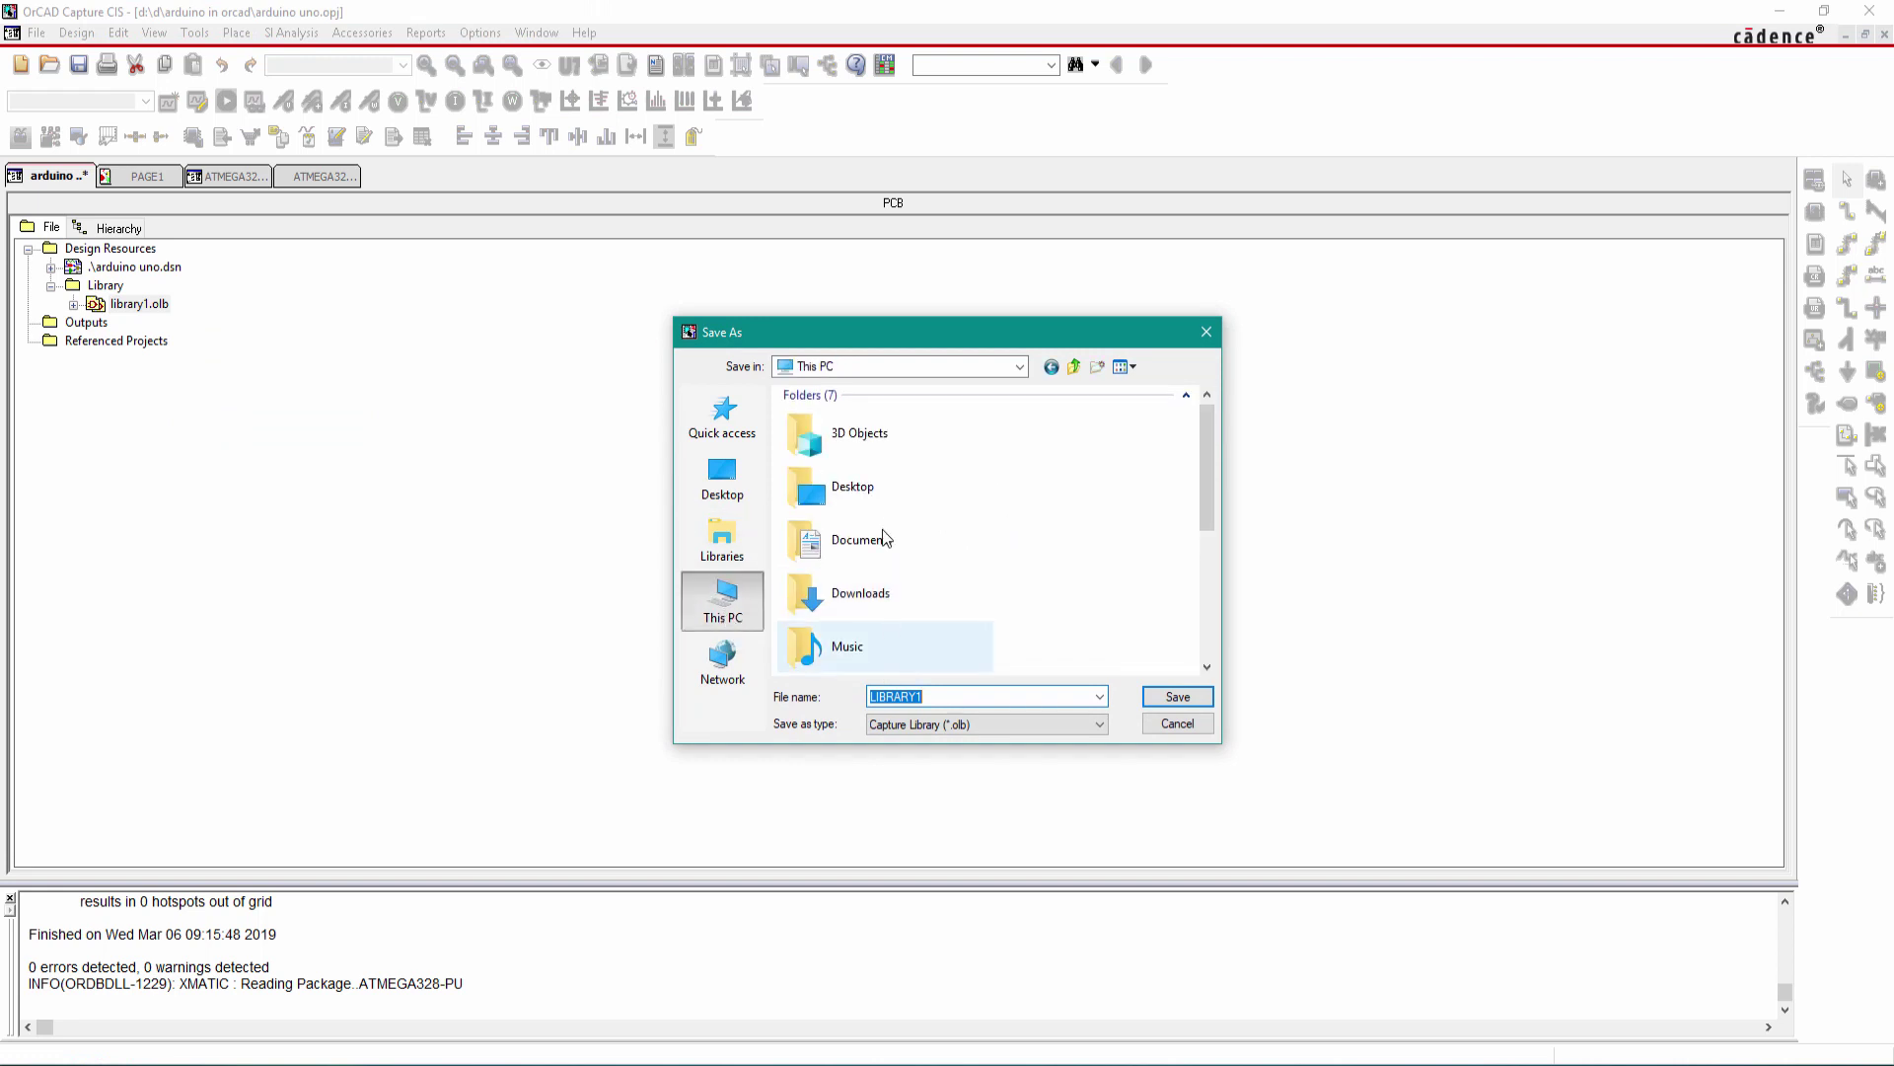
scroll(901, 603, down, 5)
double_click(868, 540)
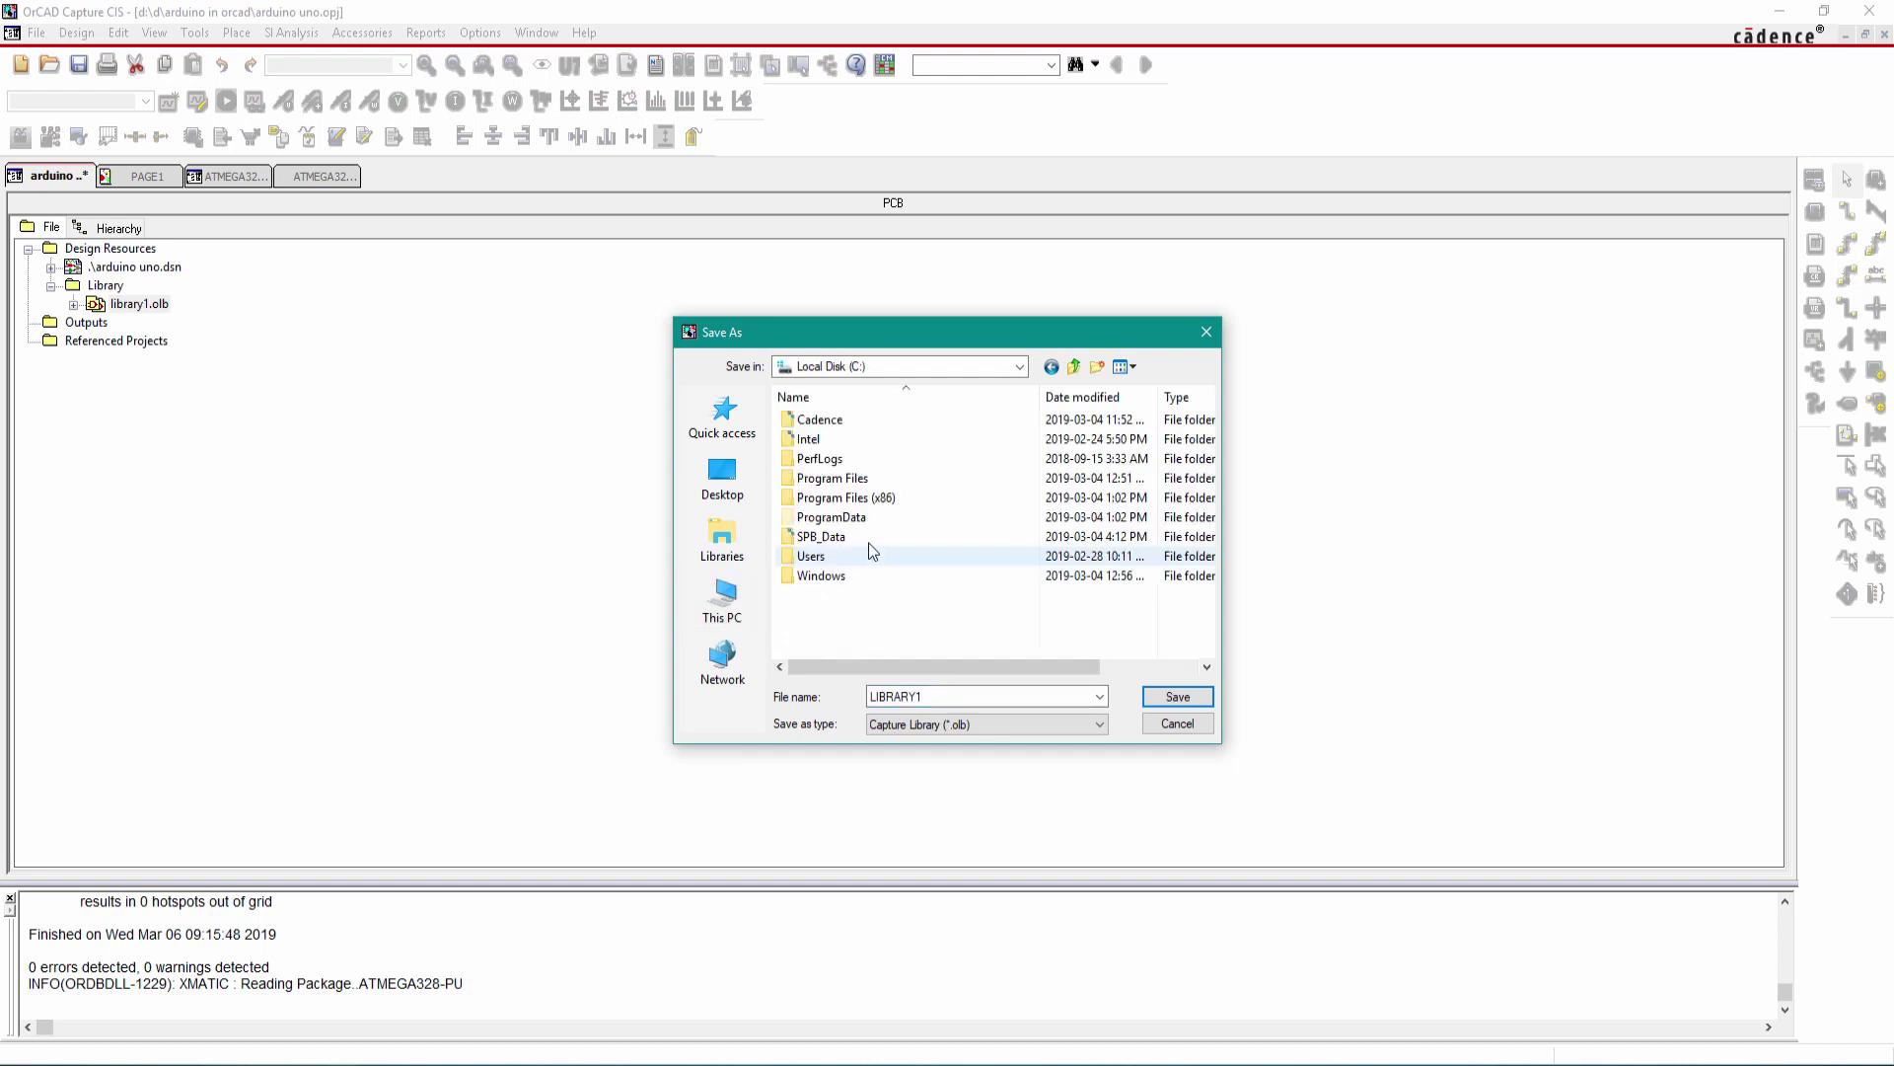
double_click(851, 422)
double_click(844, 422)
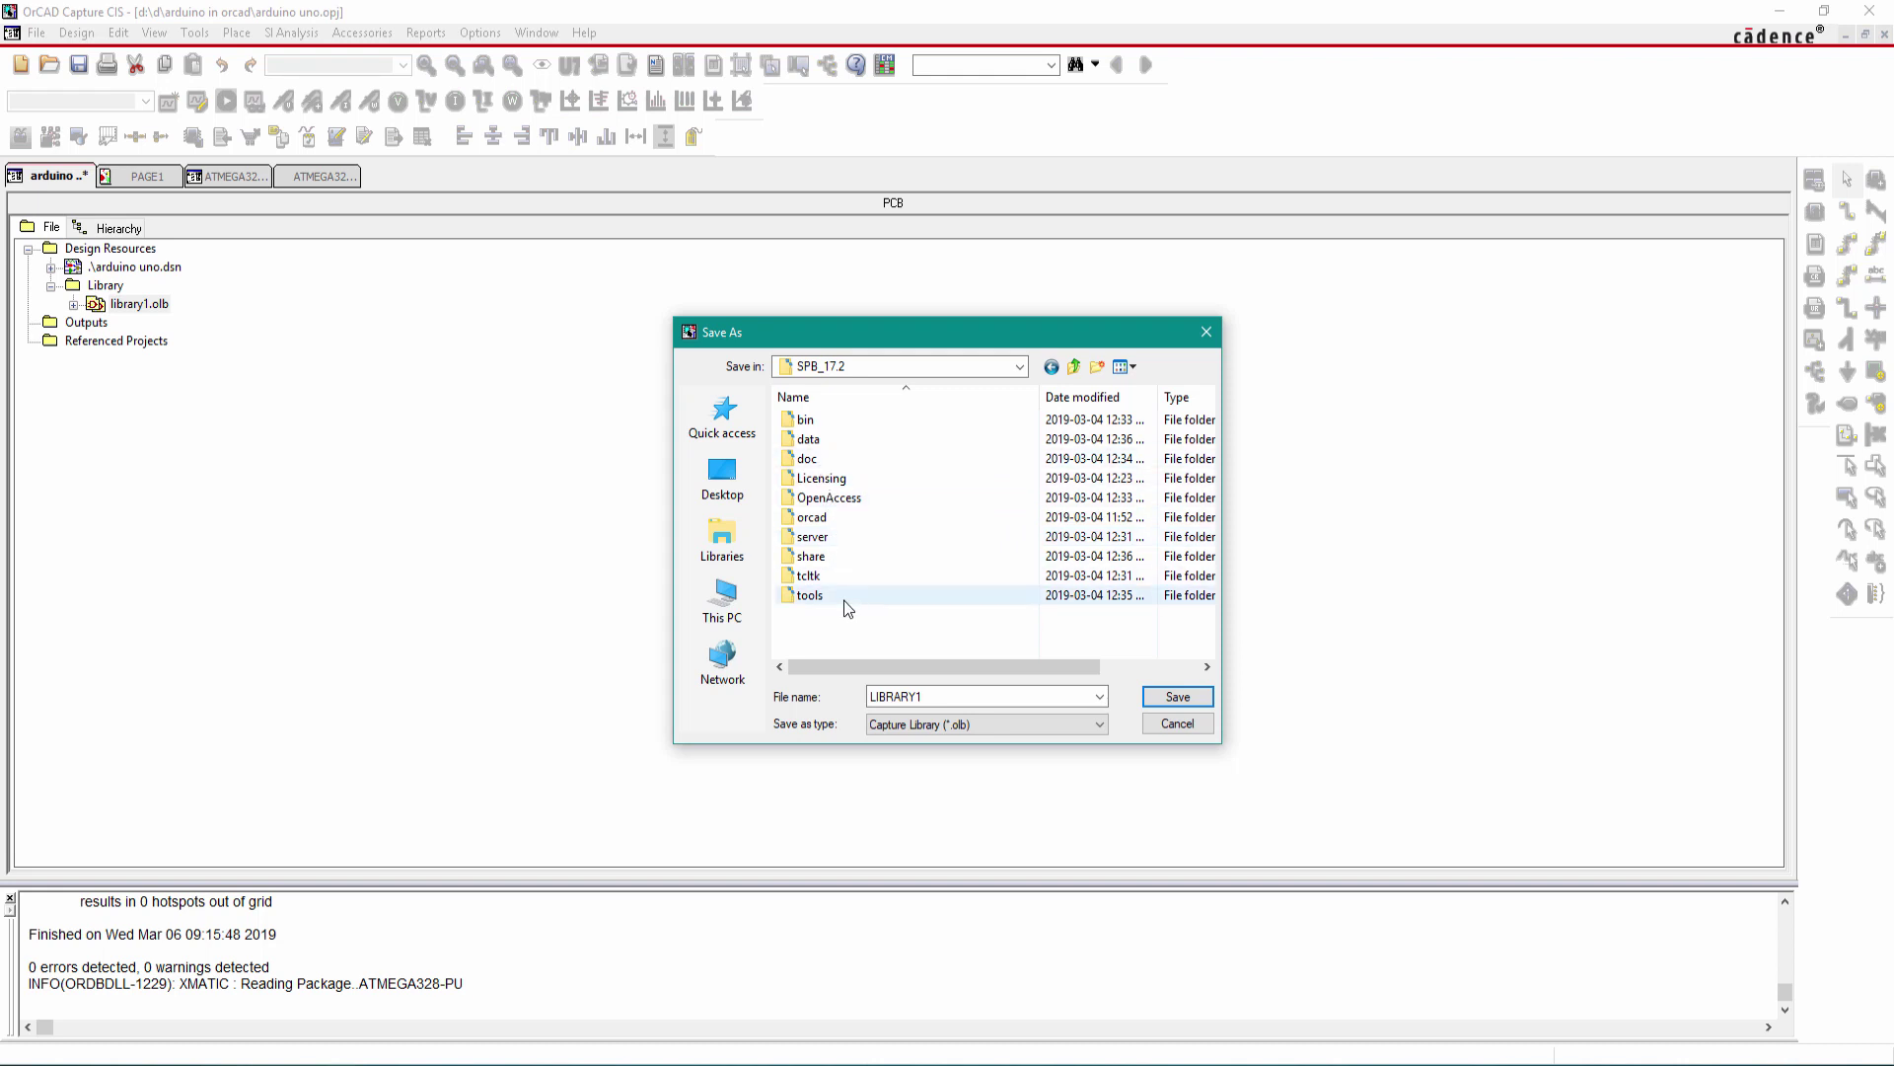
double_click(845, 603)
click(838, 459)
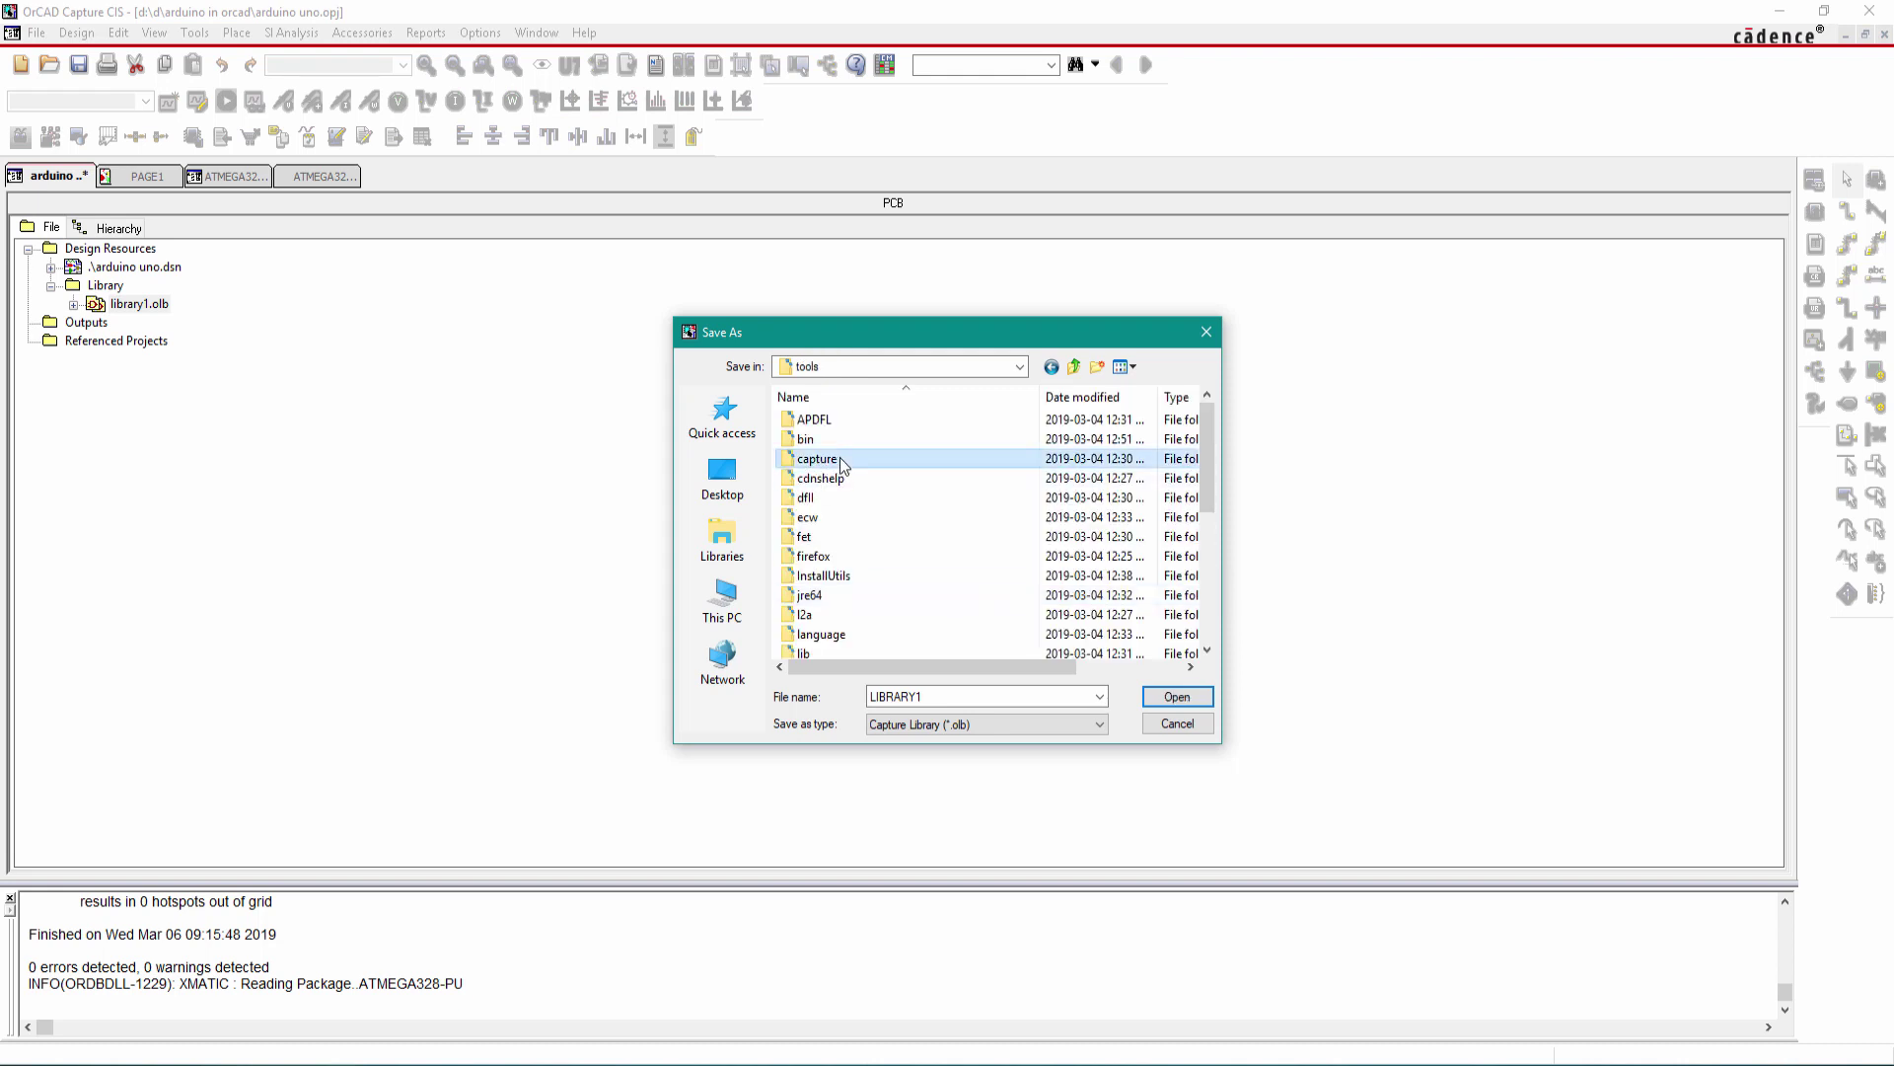
double_click(839, 458)
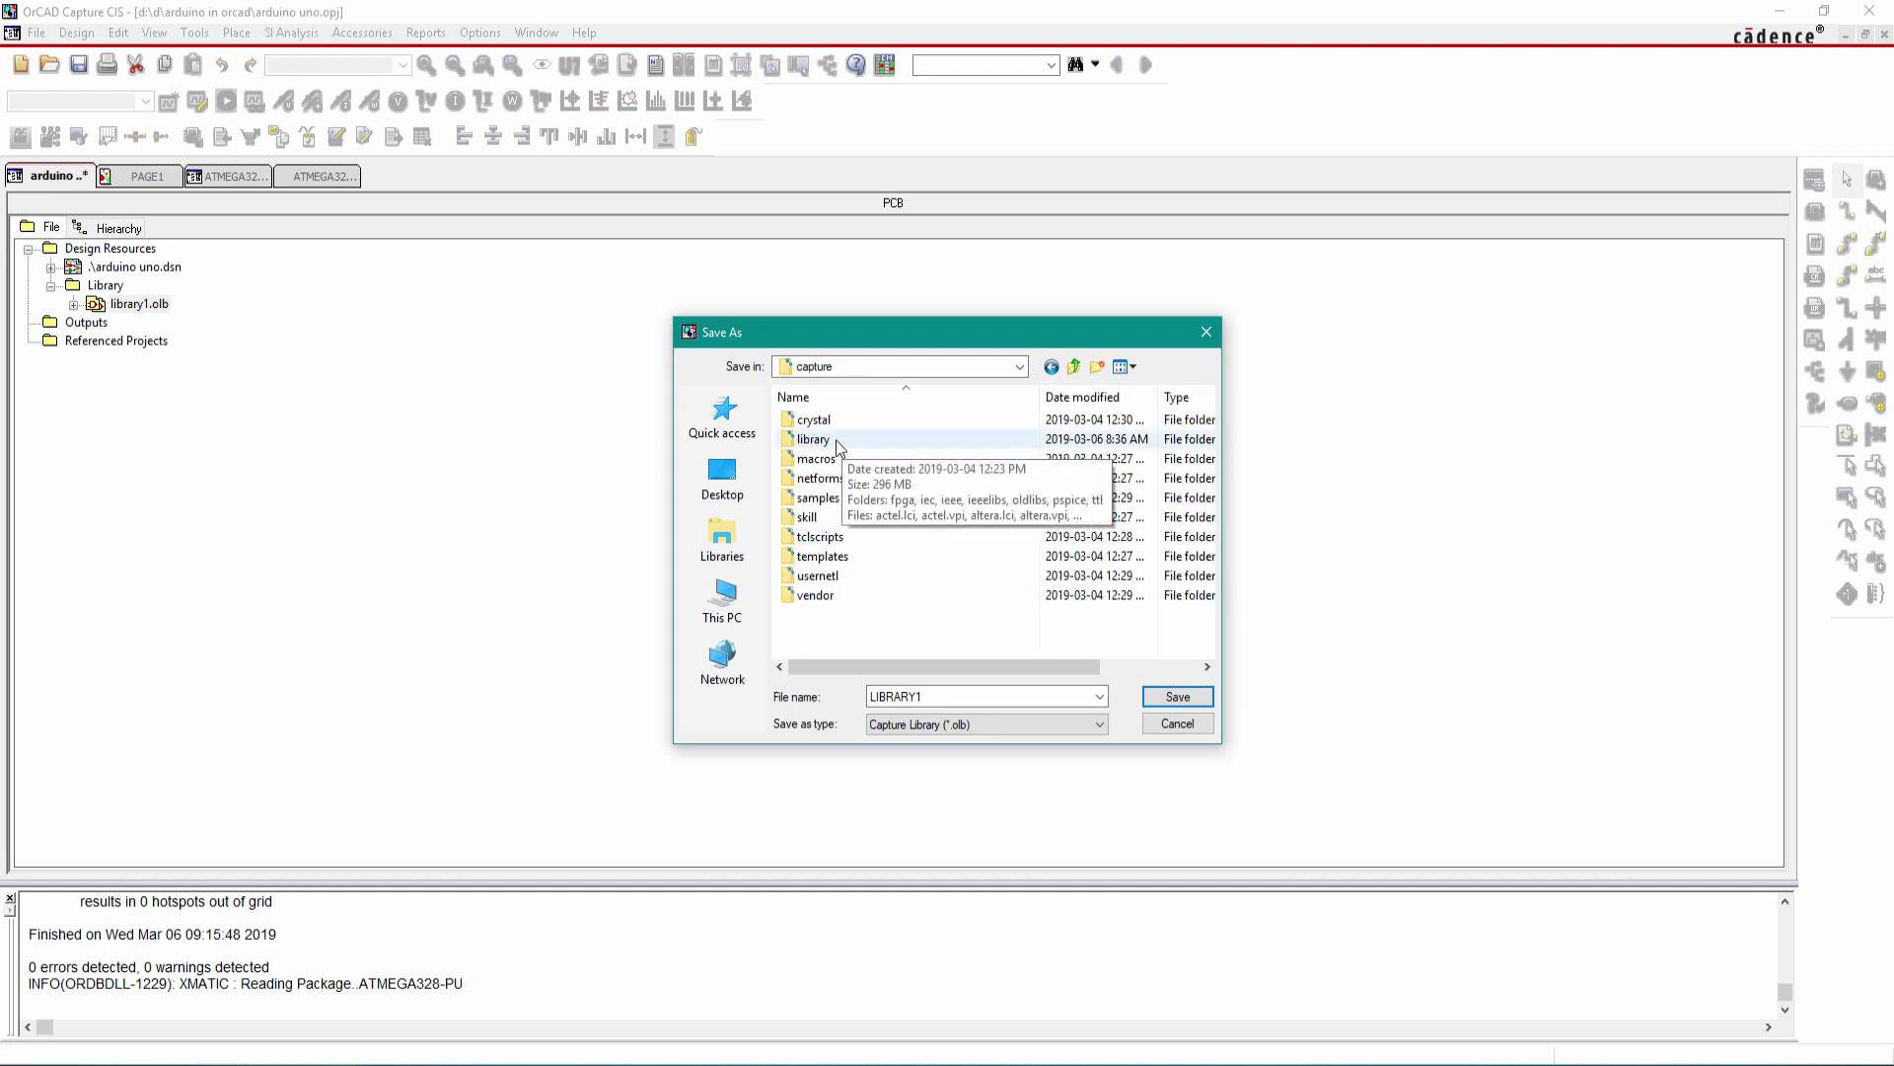
double_click(837, 440)
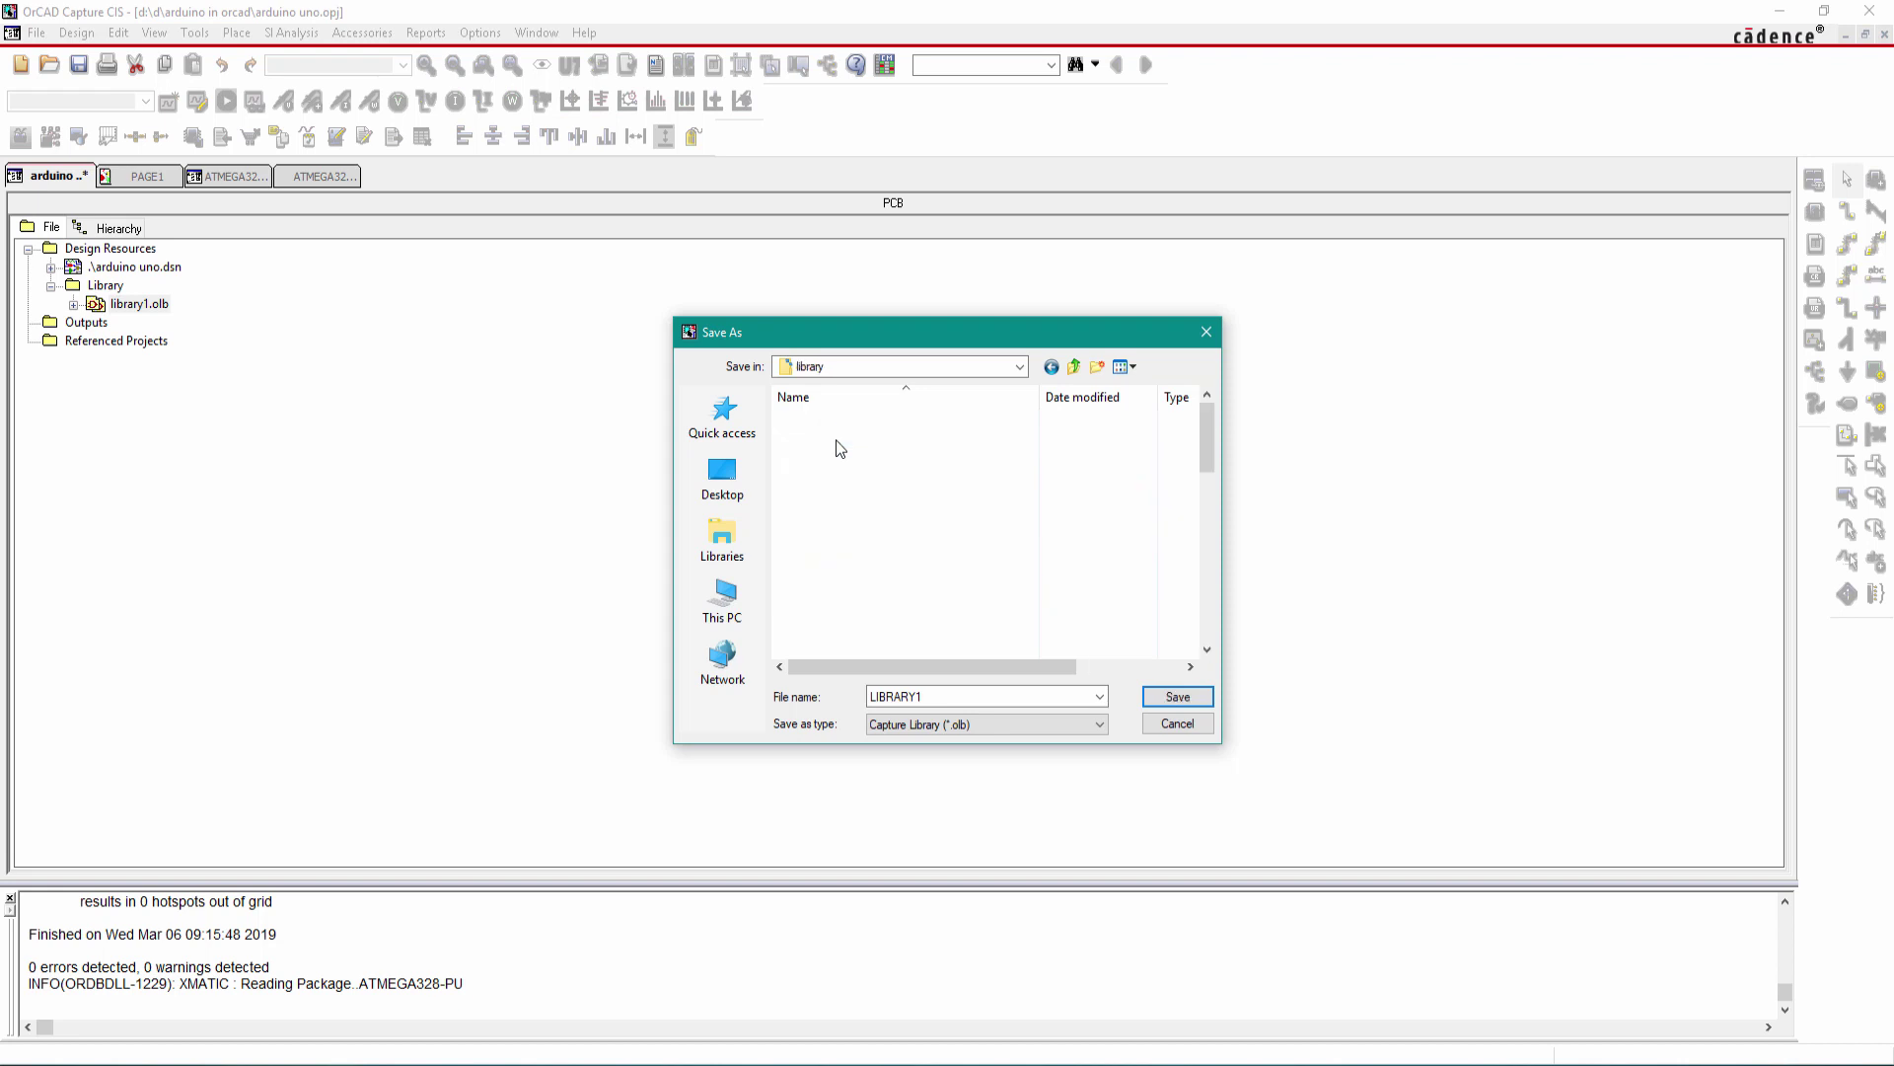
Save the library there under the name 'MY Library'.
double_click(967, 695)
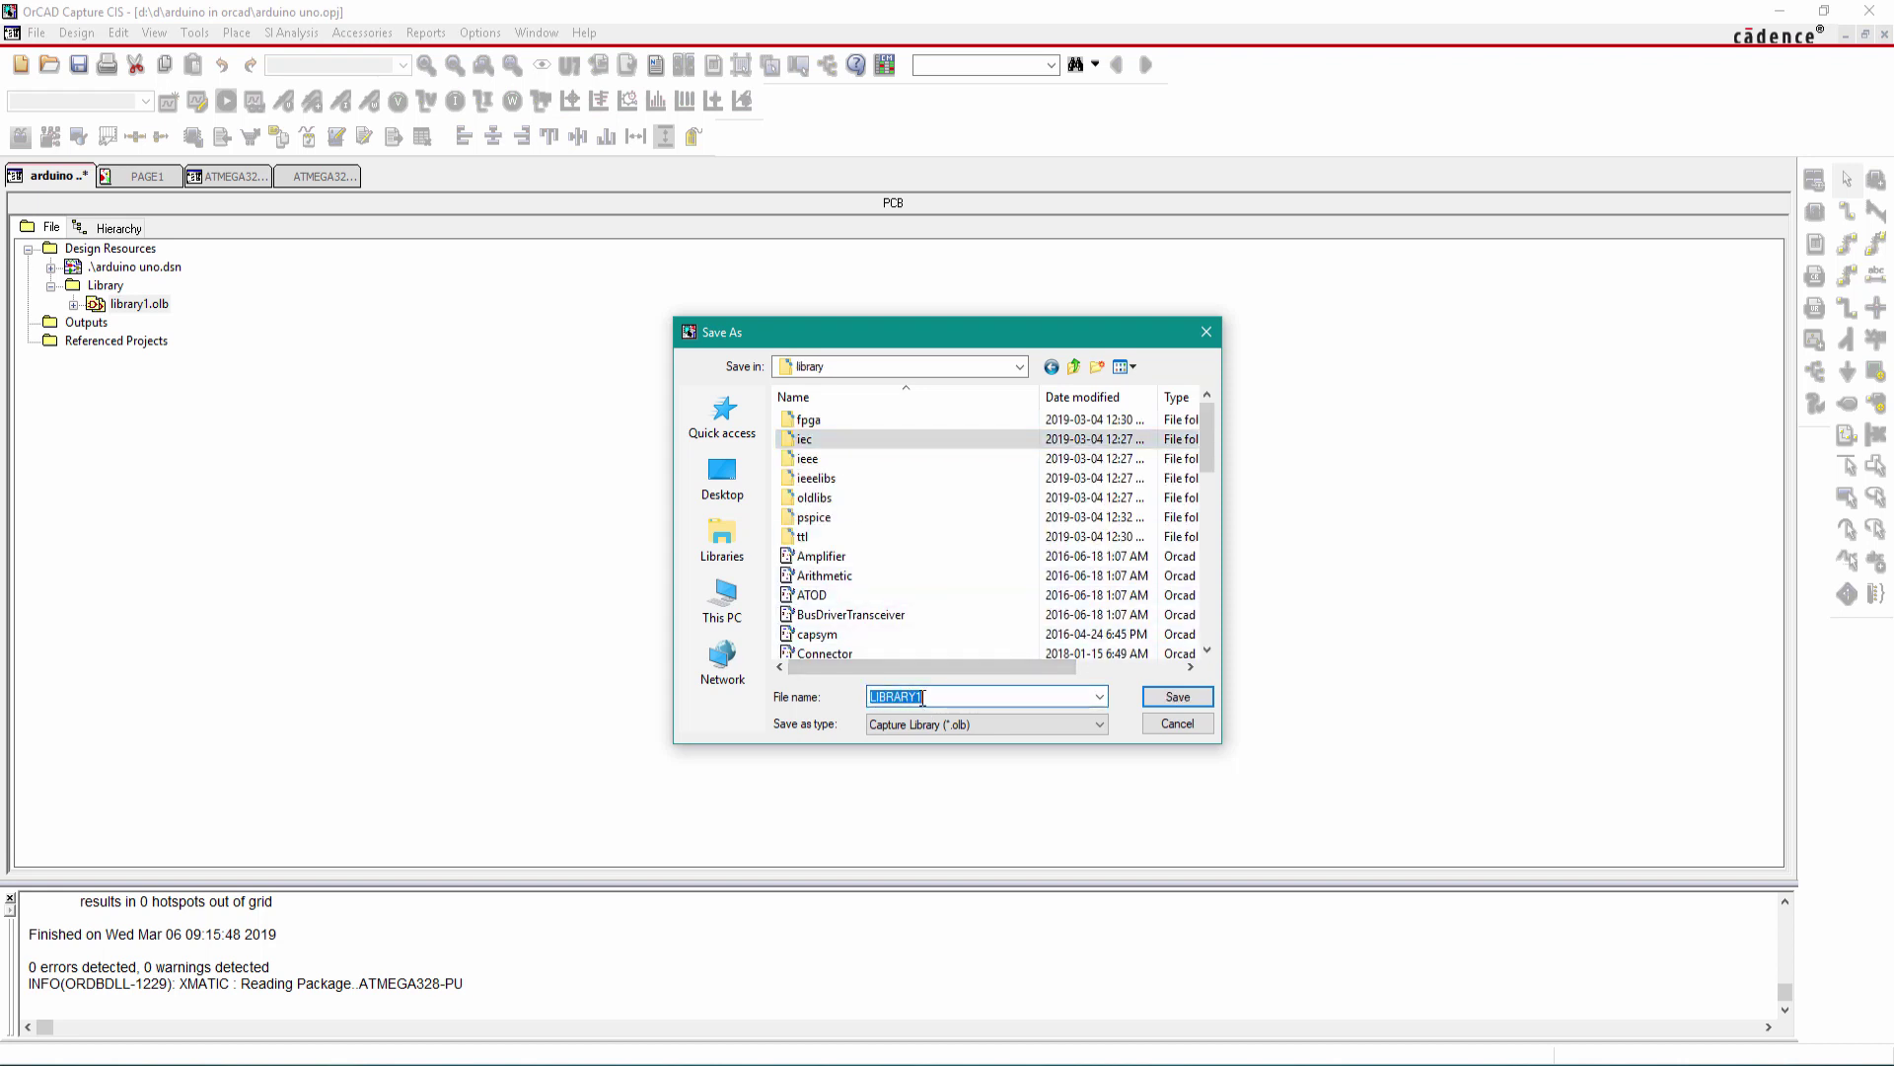
text(M)
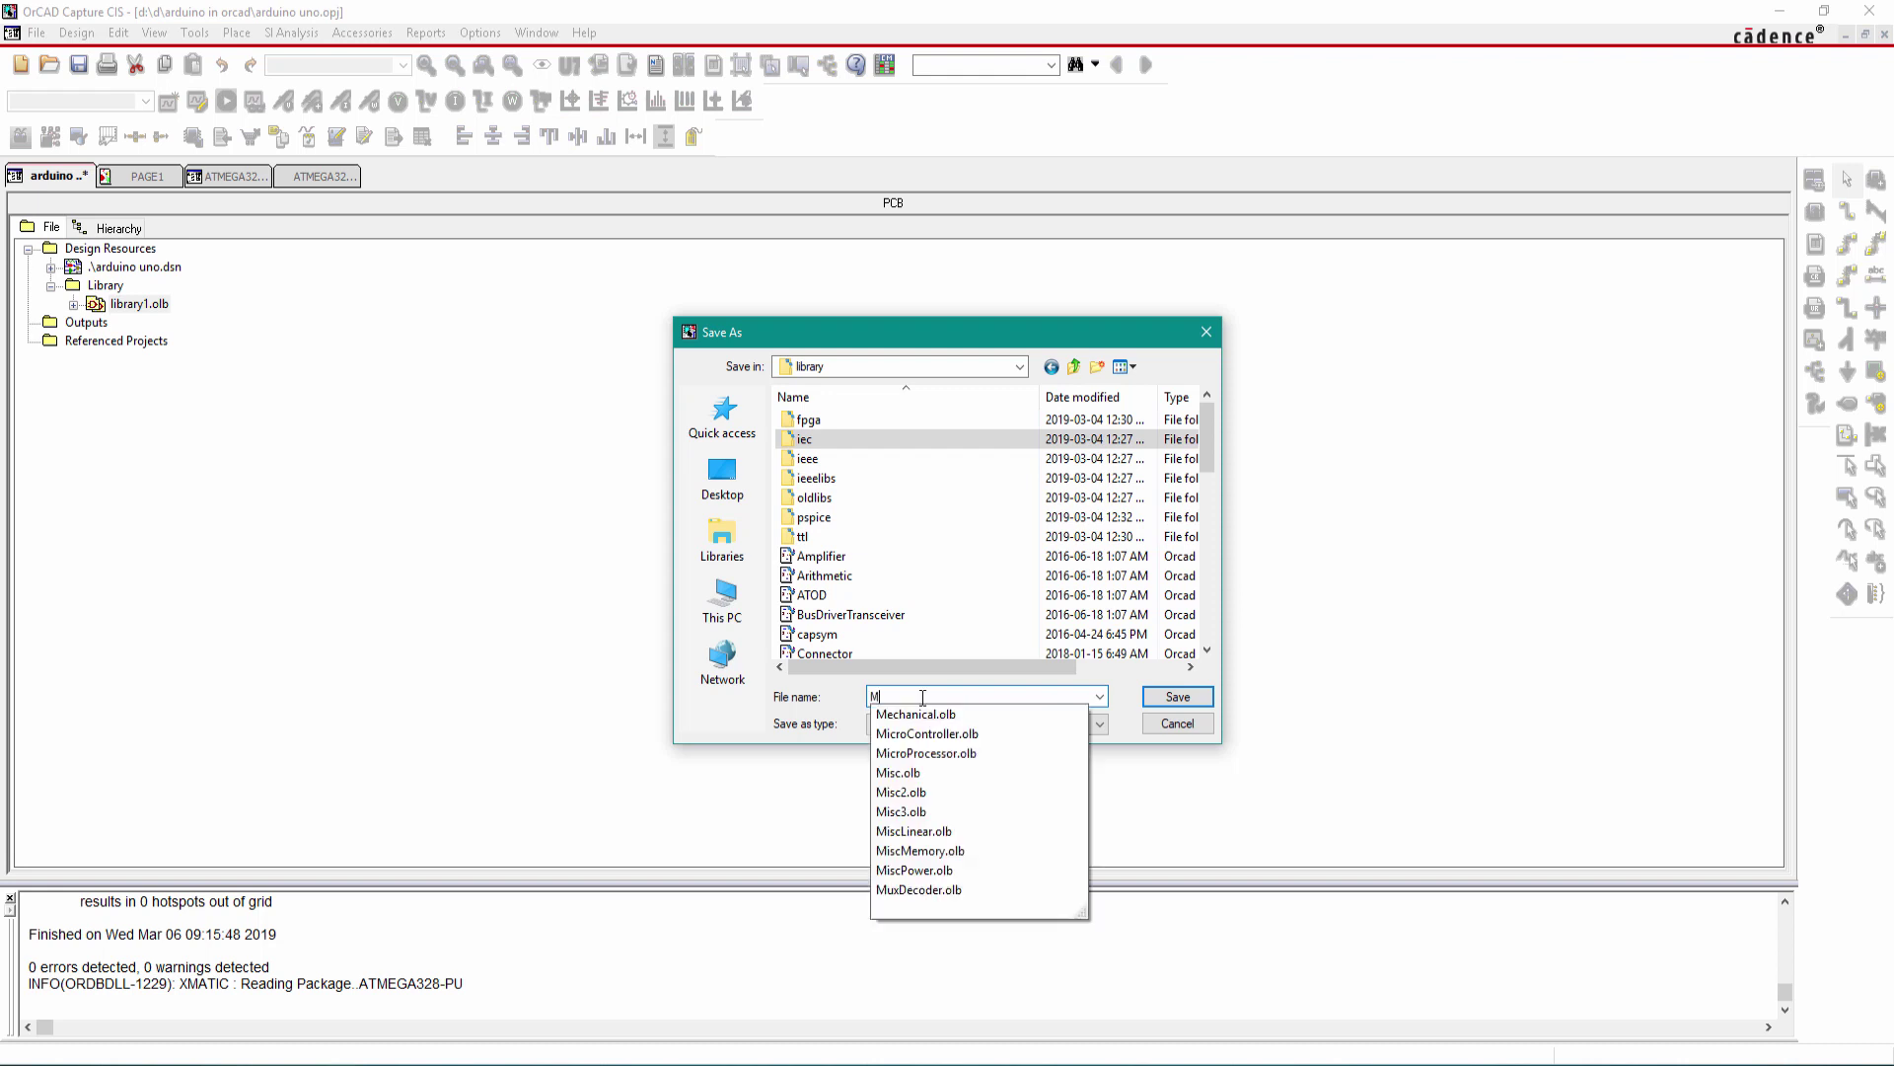
text(Y Librar)
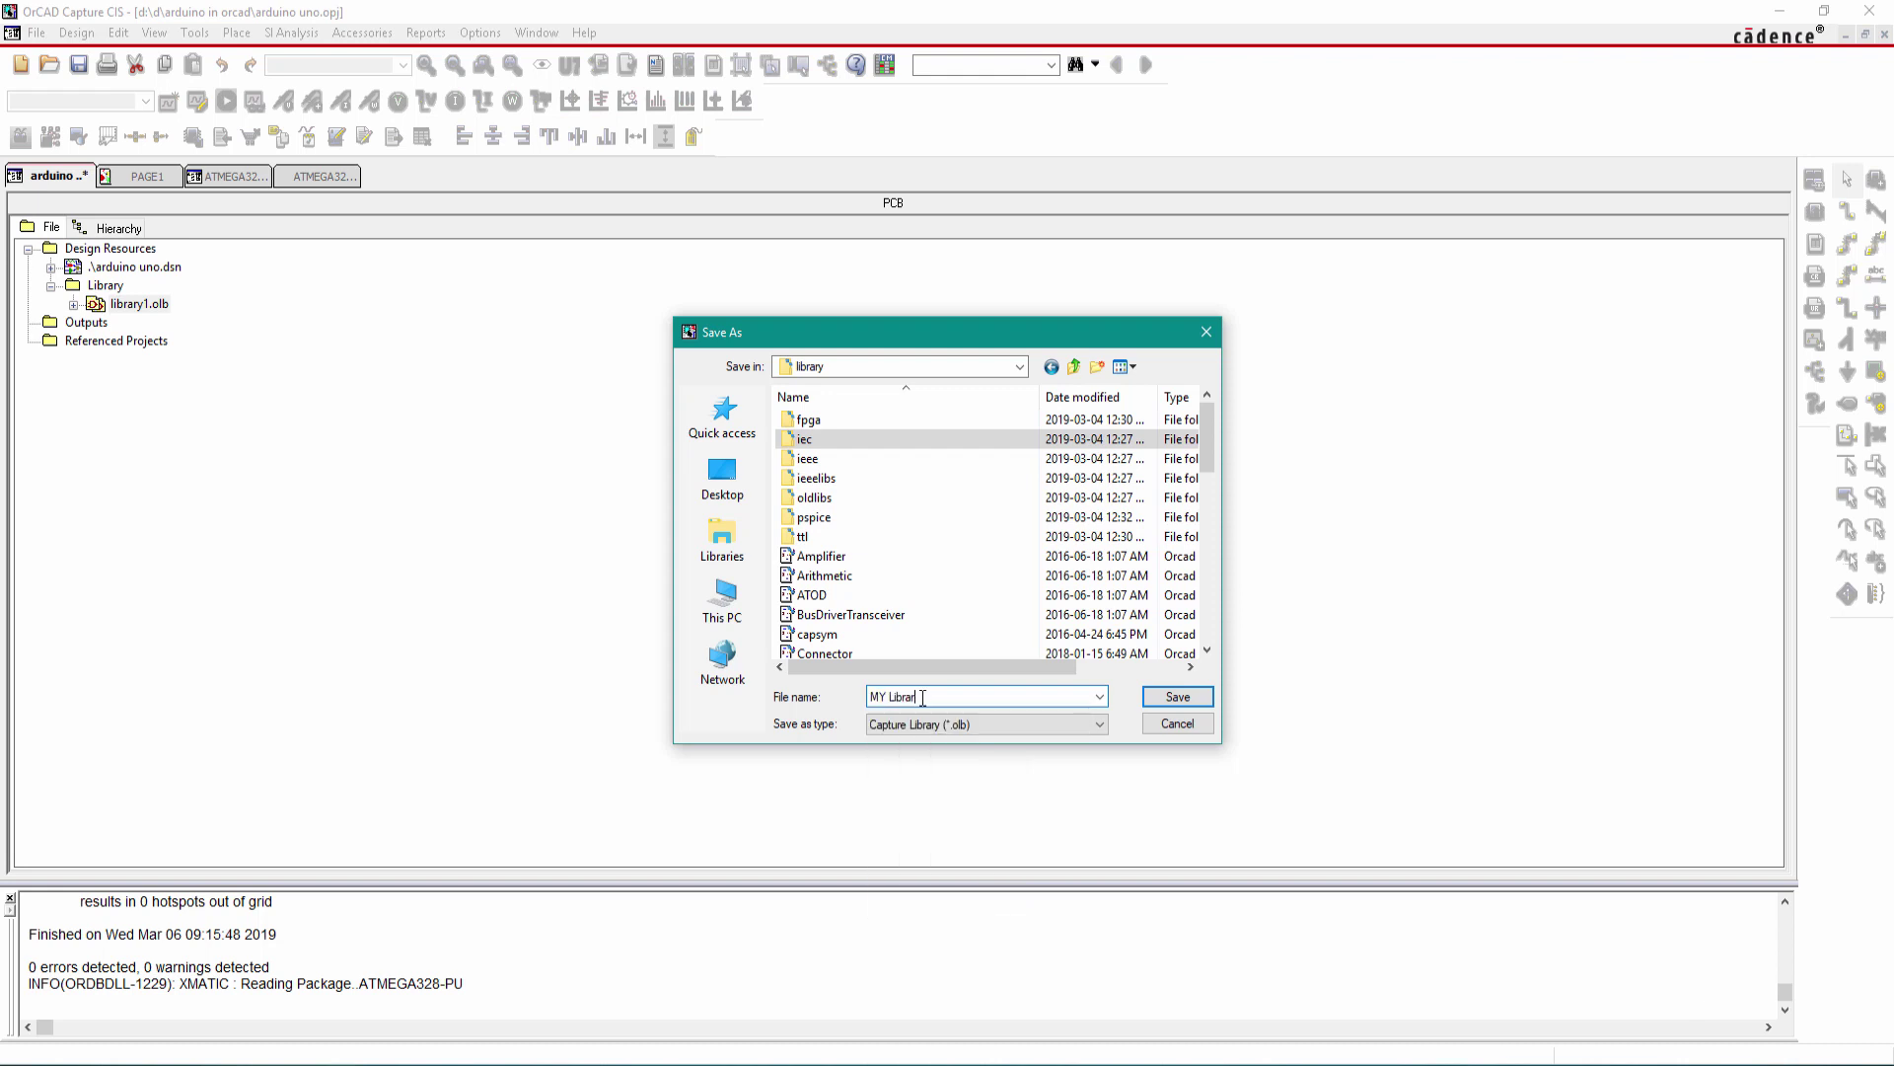
text(y)
click(1167, 699)
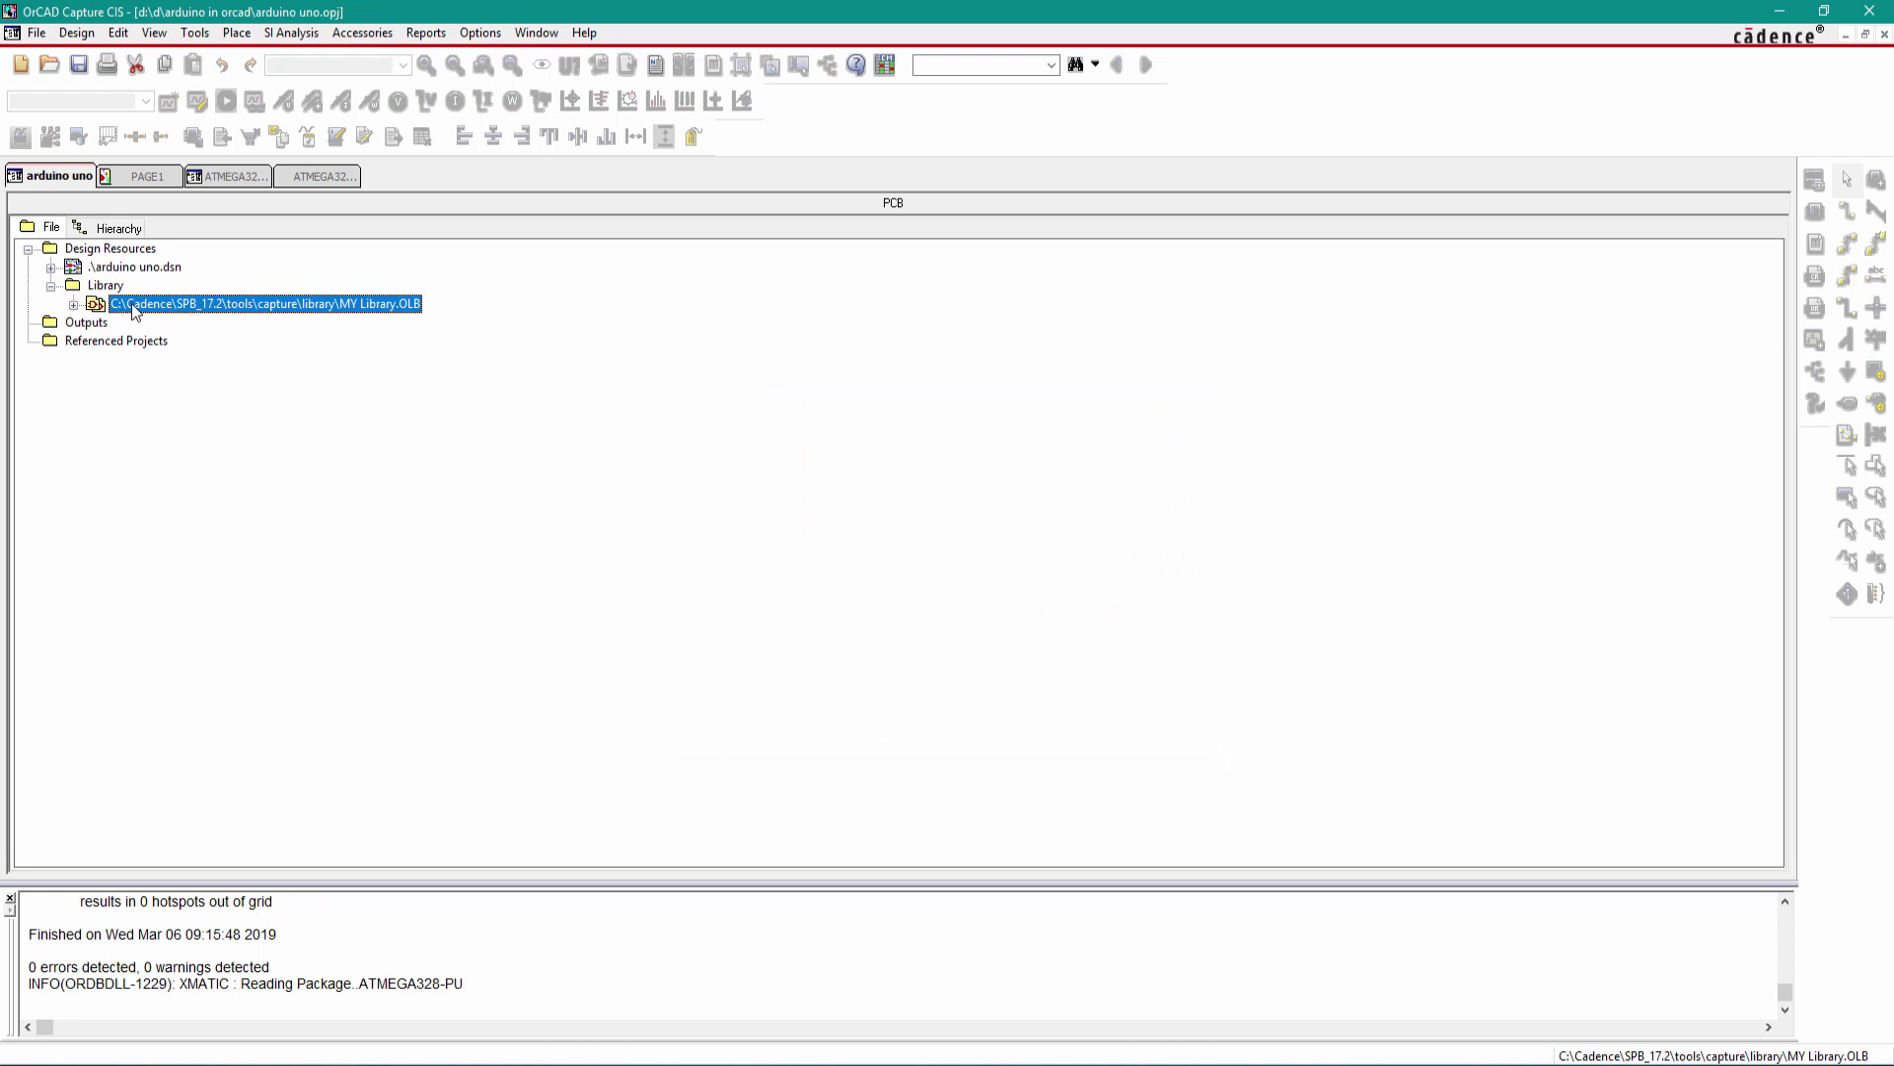
Copy ATMEGA328-PU from the downloaded ATMEGA328 library and paste it into MY Library.OLB.
click(227, 179)
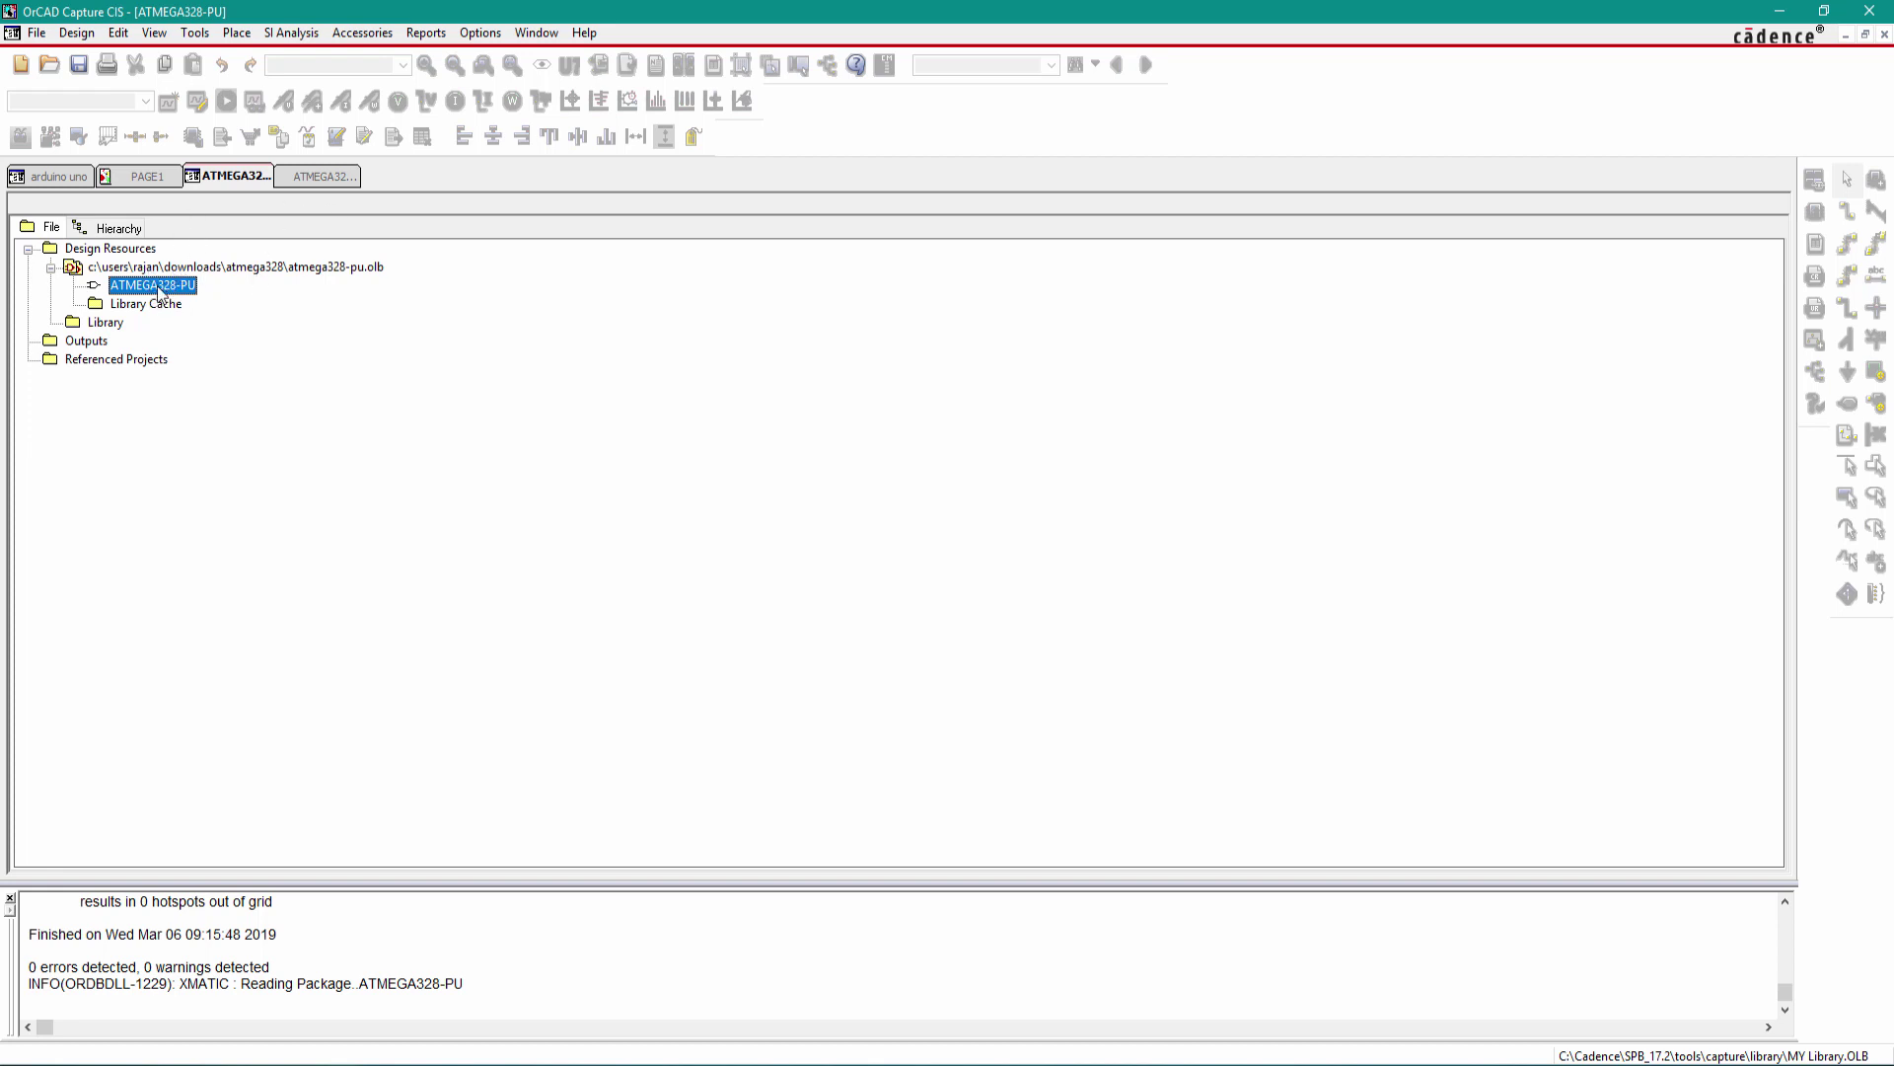
right_click(202, 286)
click(246, 422)
click(35, 176)
click(143, 305)
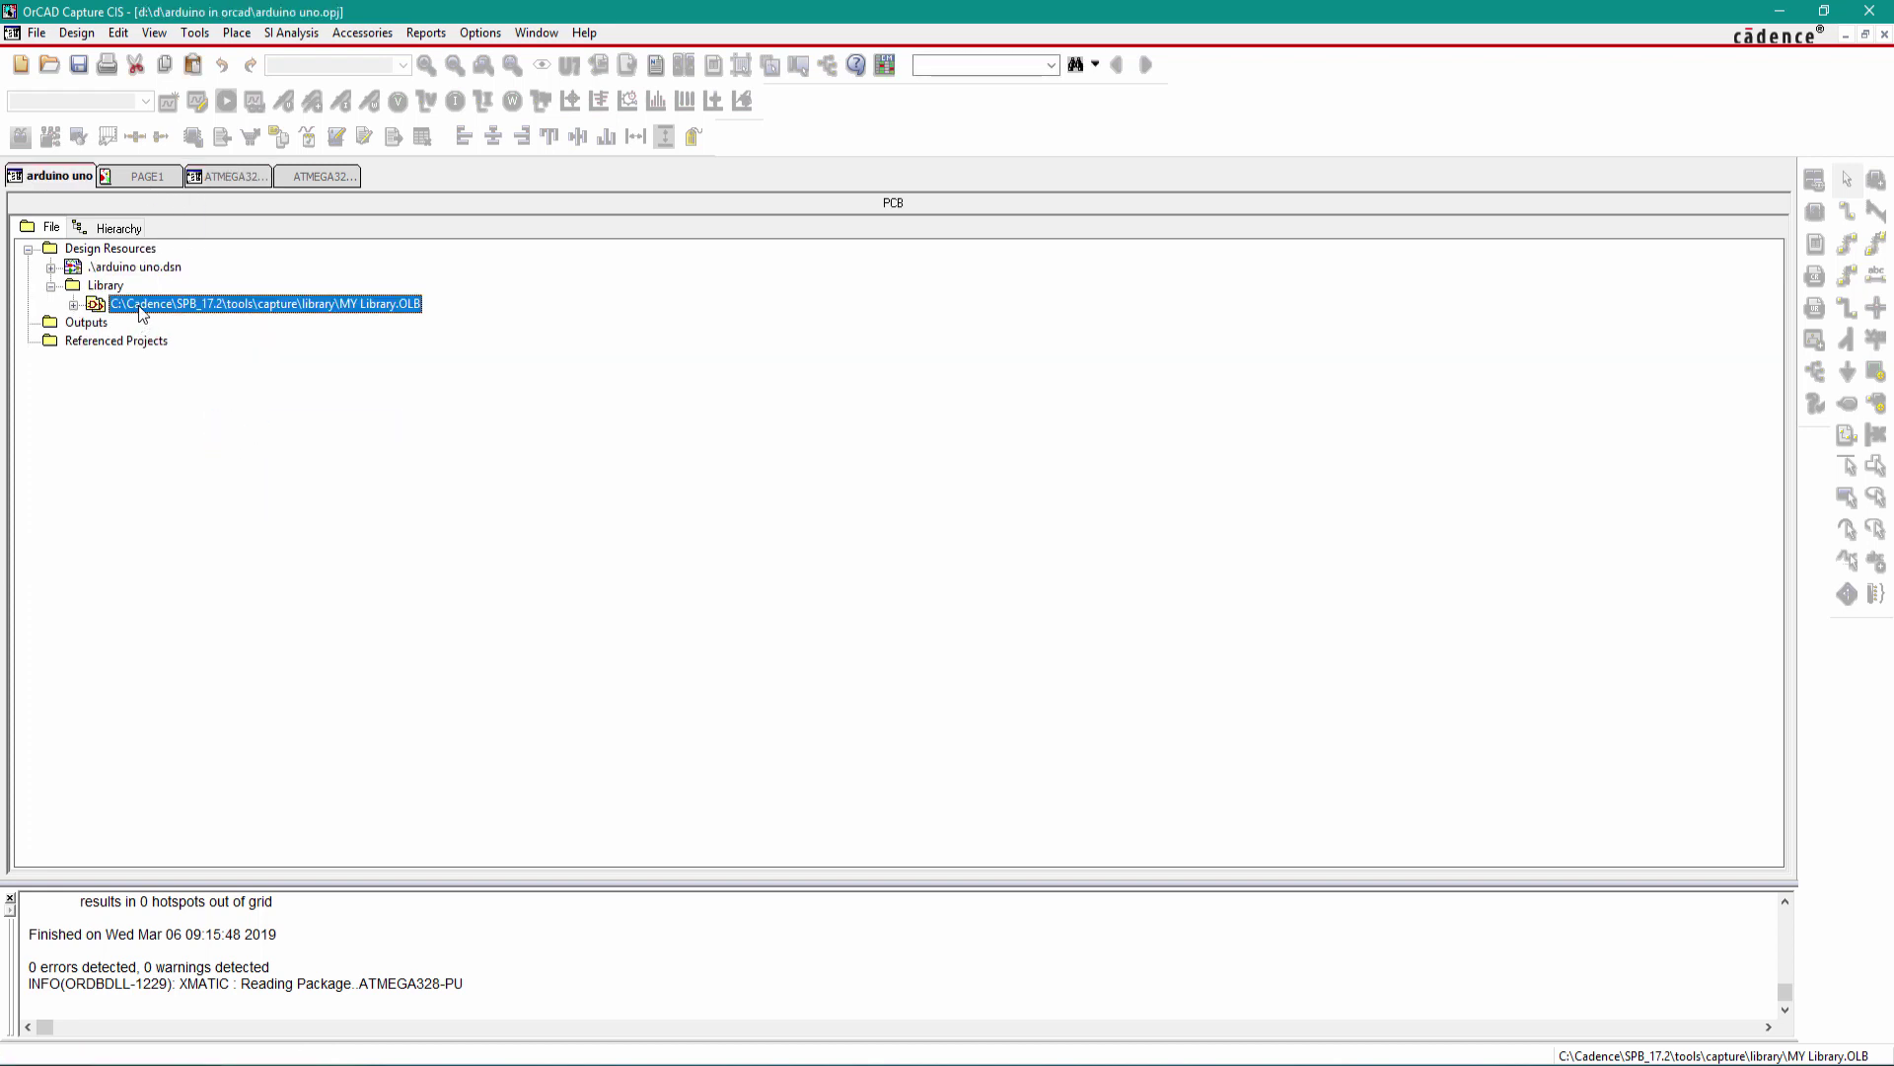
right_click(186, 305)
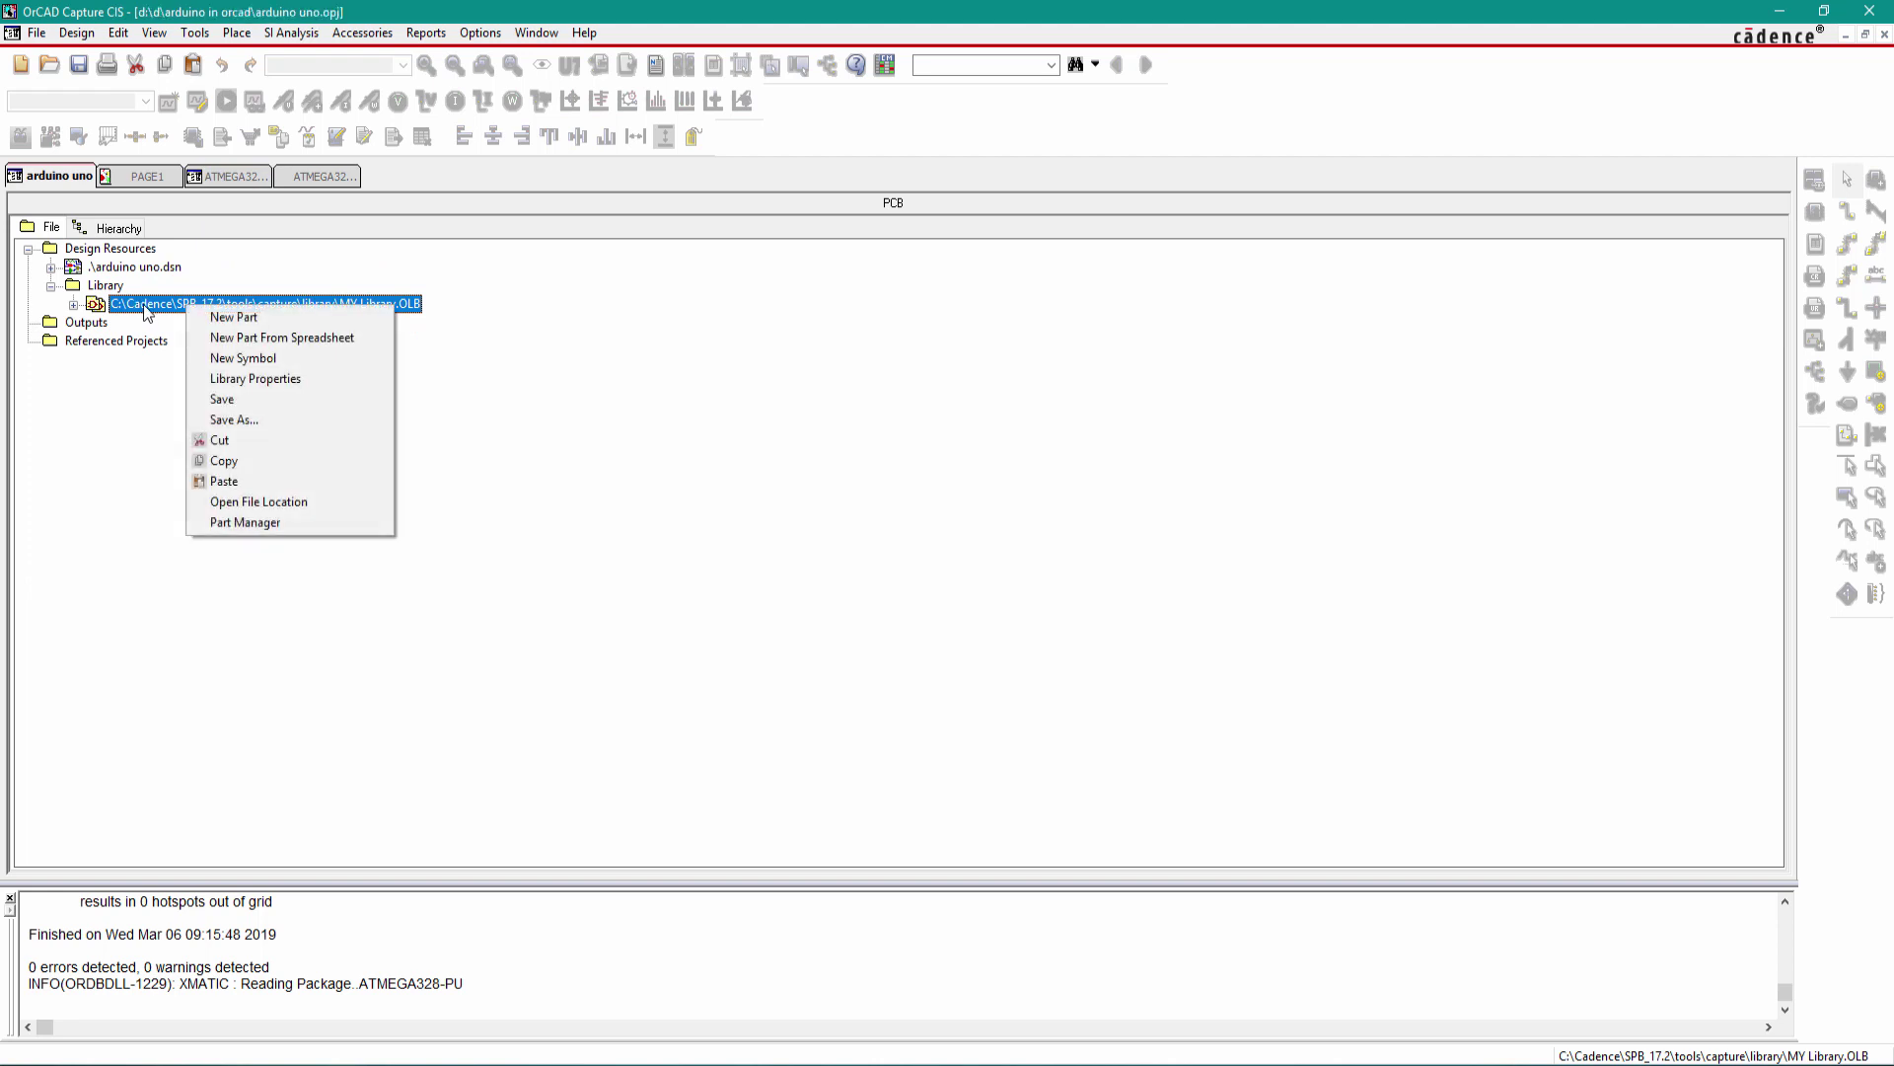
click(235, 483)
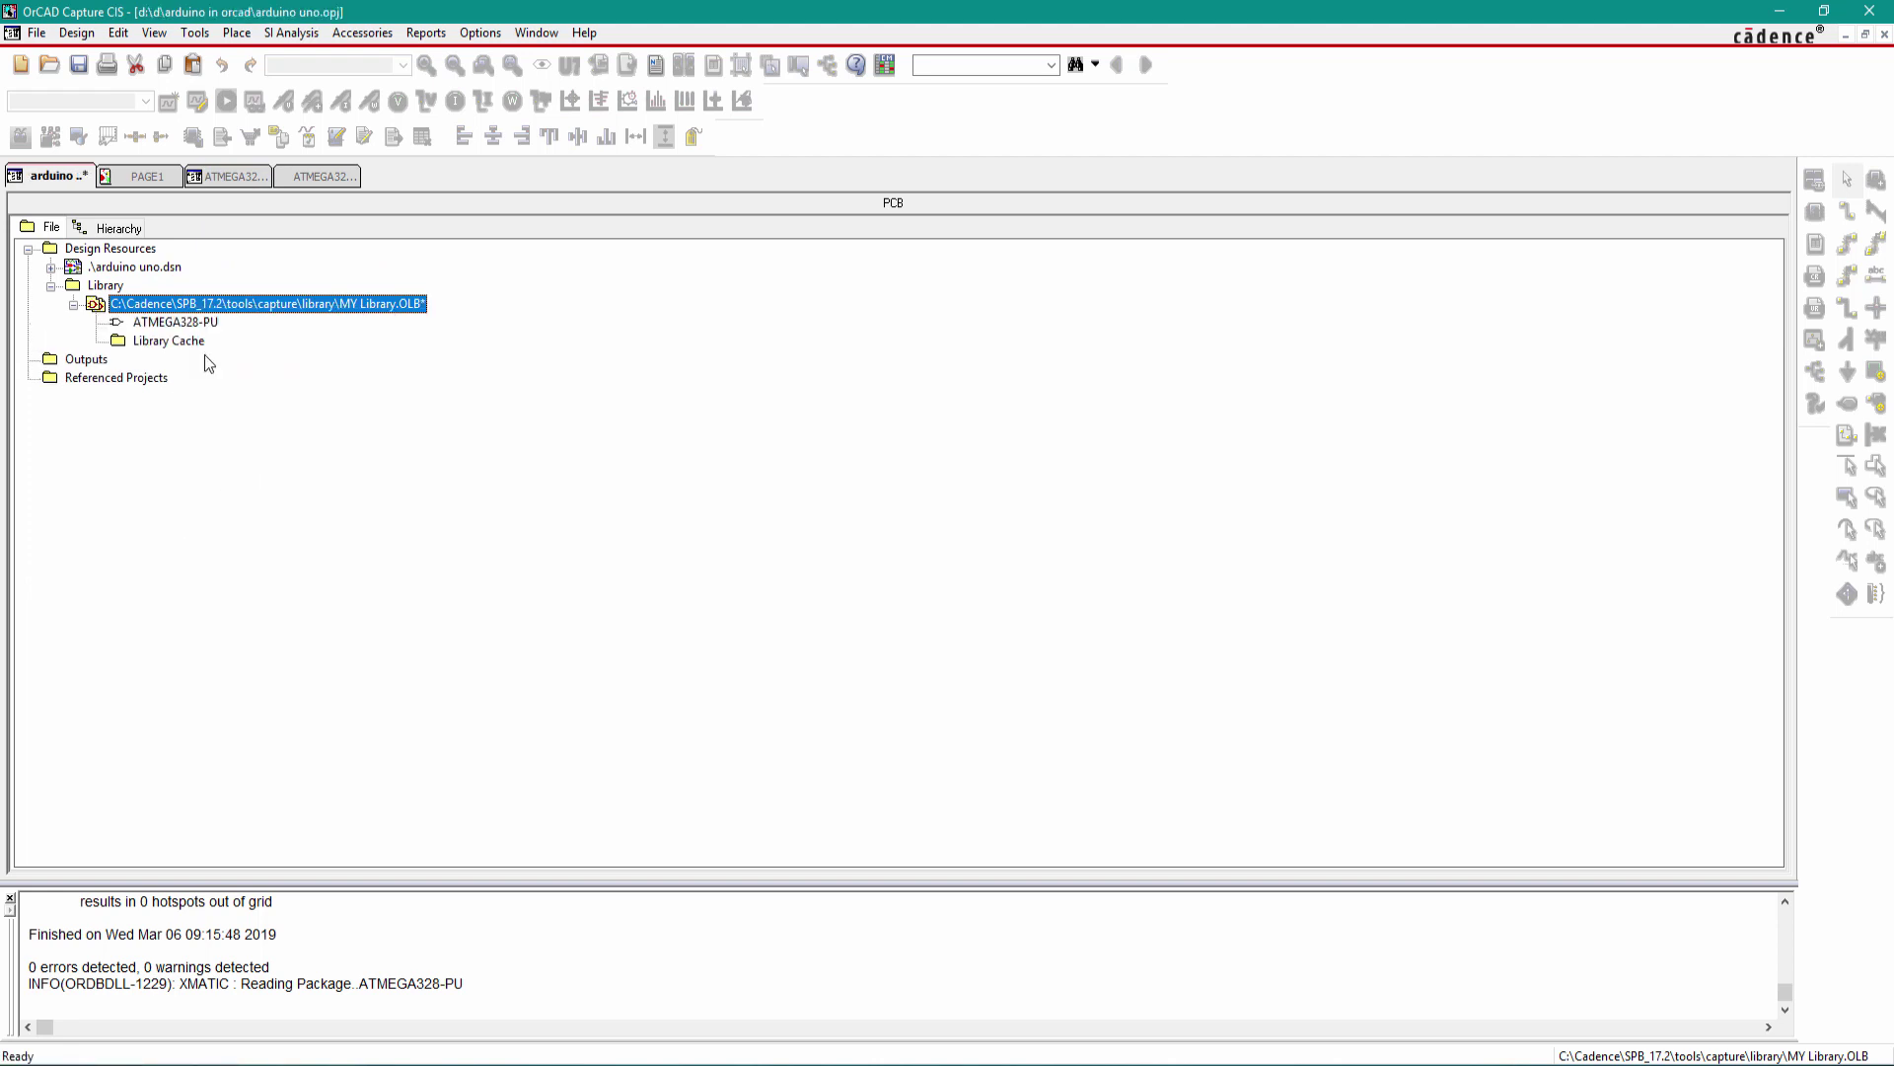
Close the downloaded atmega328-pu library tab.
click(223, 176)
right_click(221, 174)
click(275, 293)
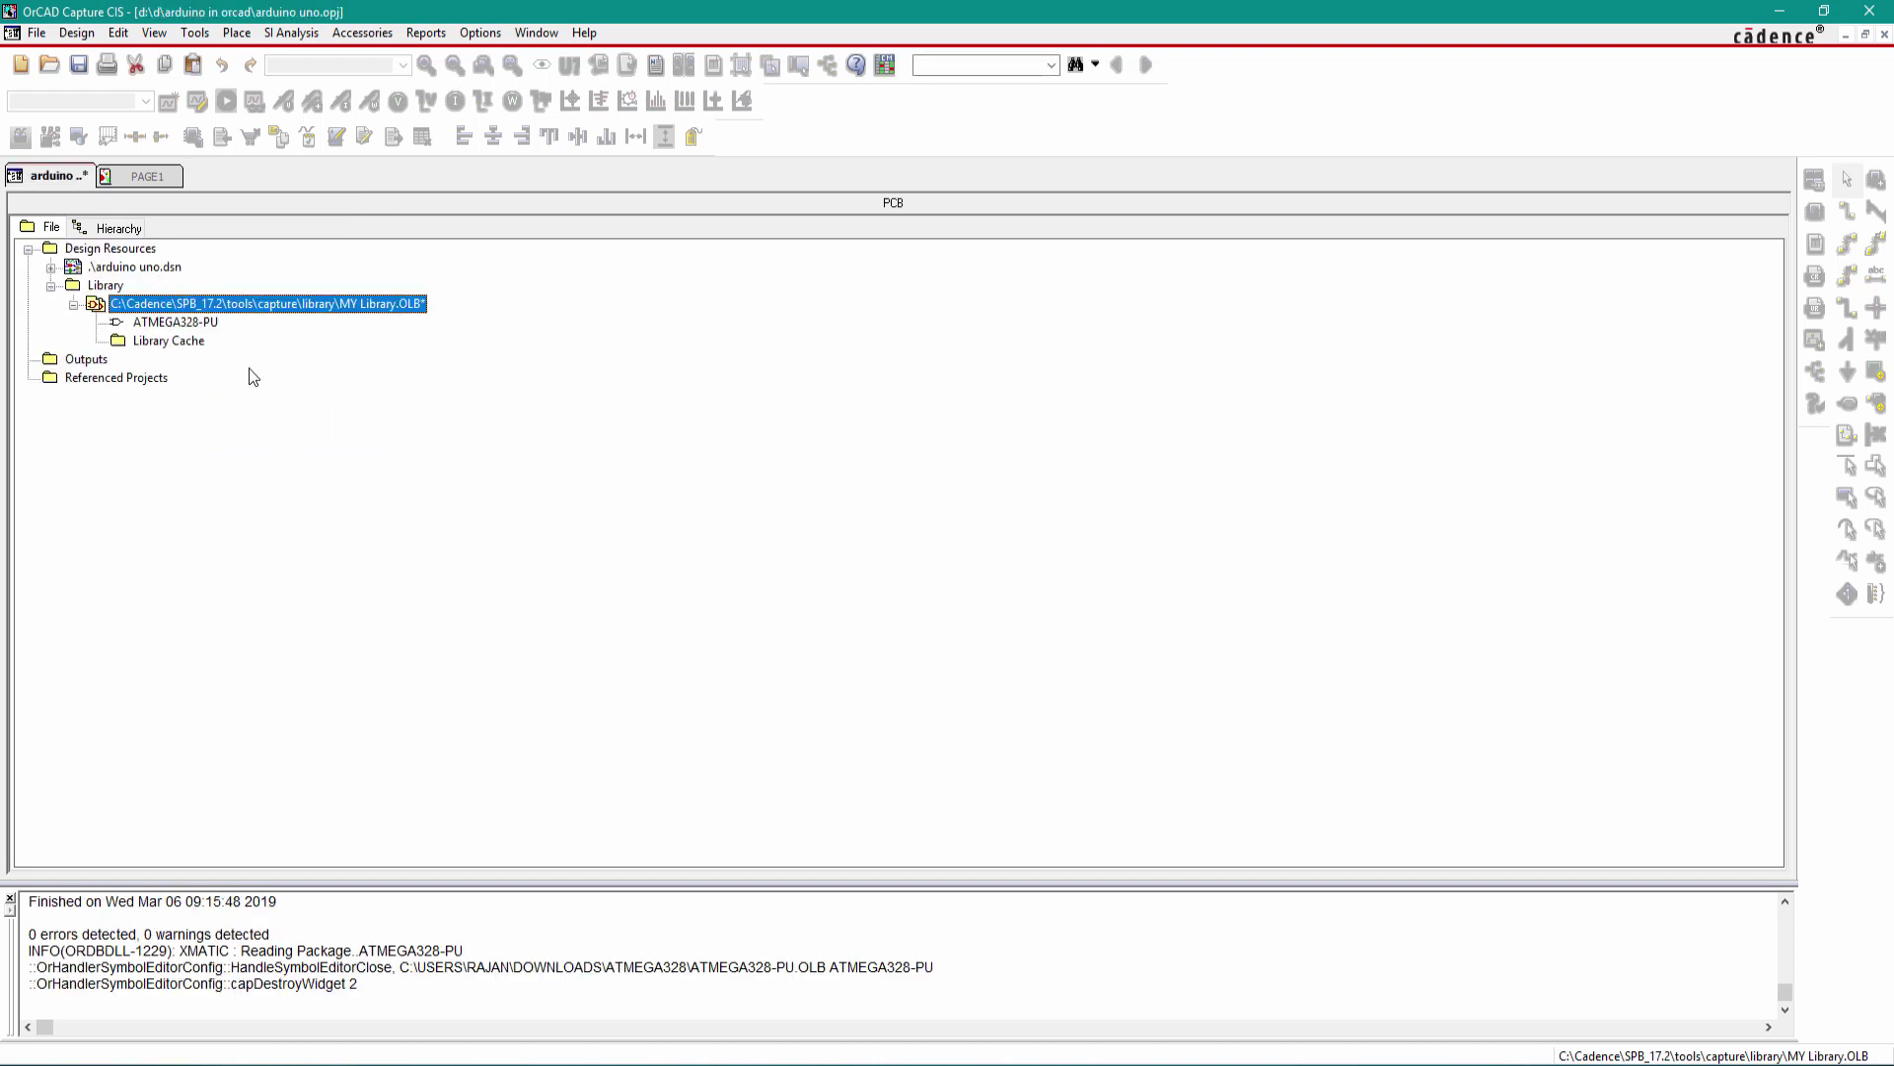
Open ATMEGA328-PU for editing and set its Part Reference Prefix to U, reference label font size 7.
double_click(182, 322)
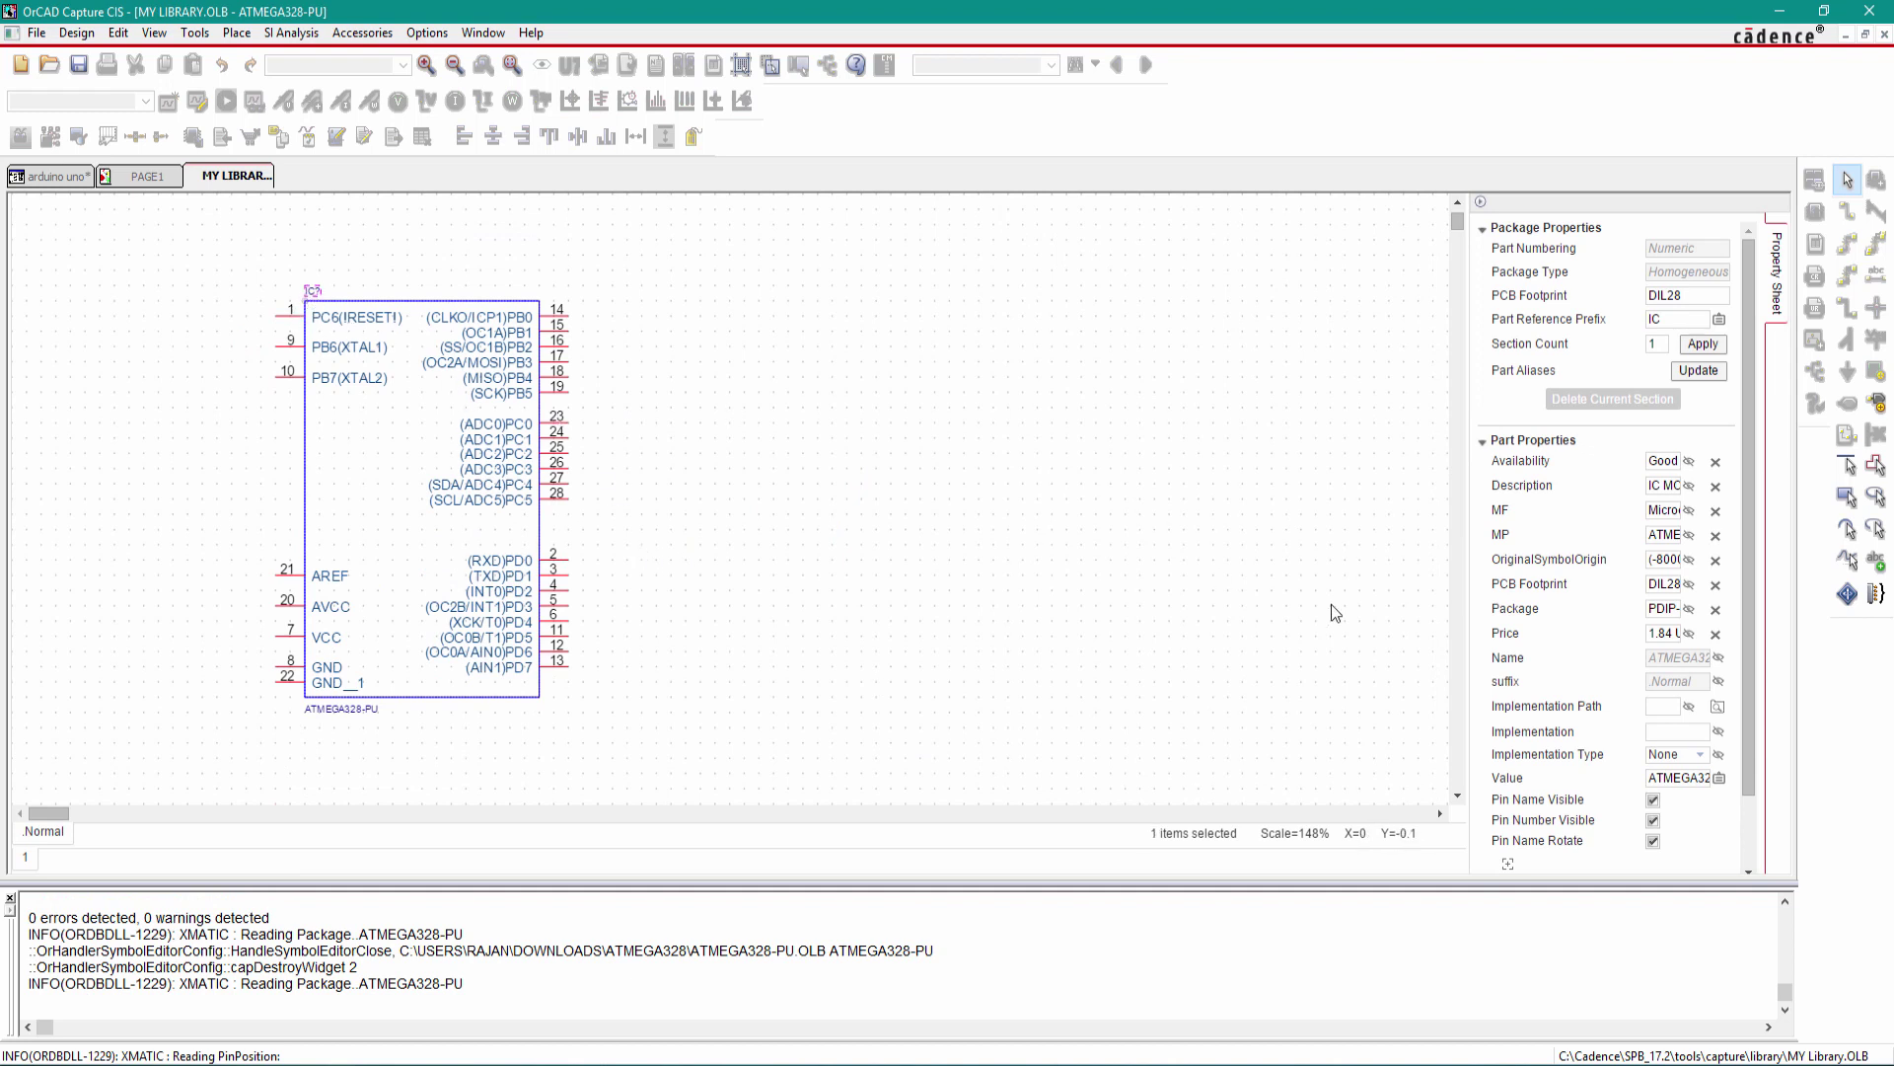
scroll(1489, 497, down, 1)
drag(1464, 455, 1334, 459)
drag(1751, 371, 1762, 562)
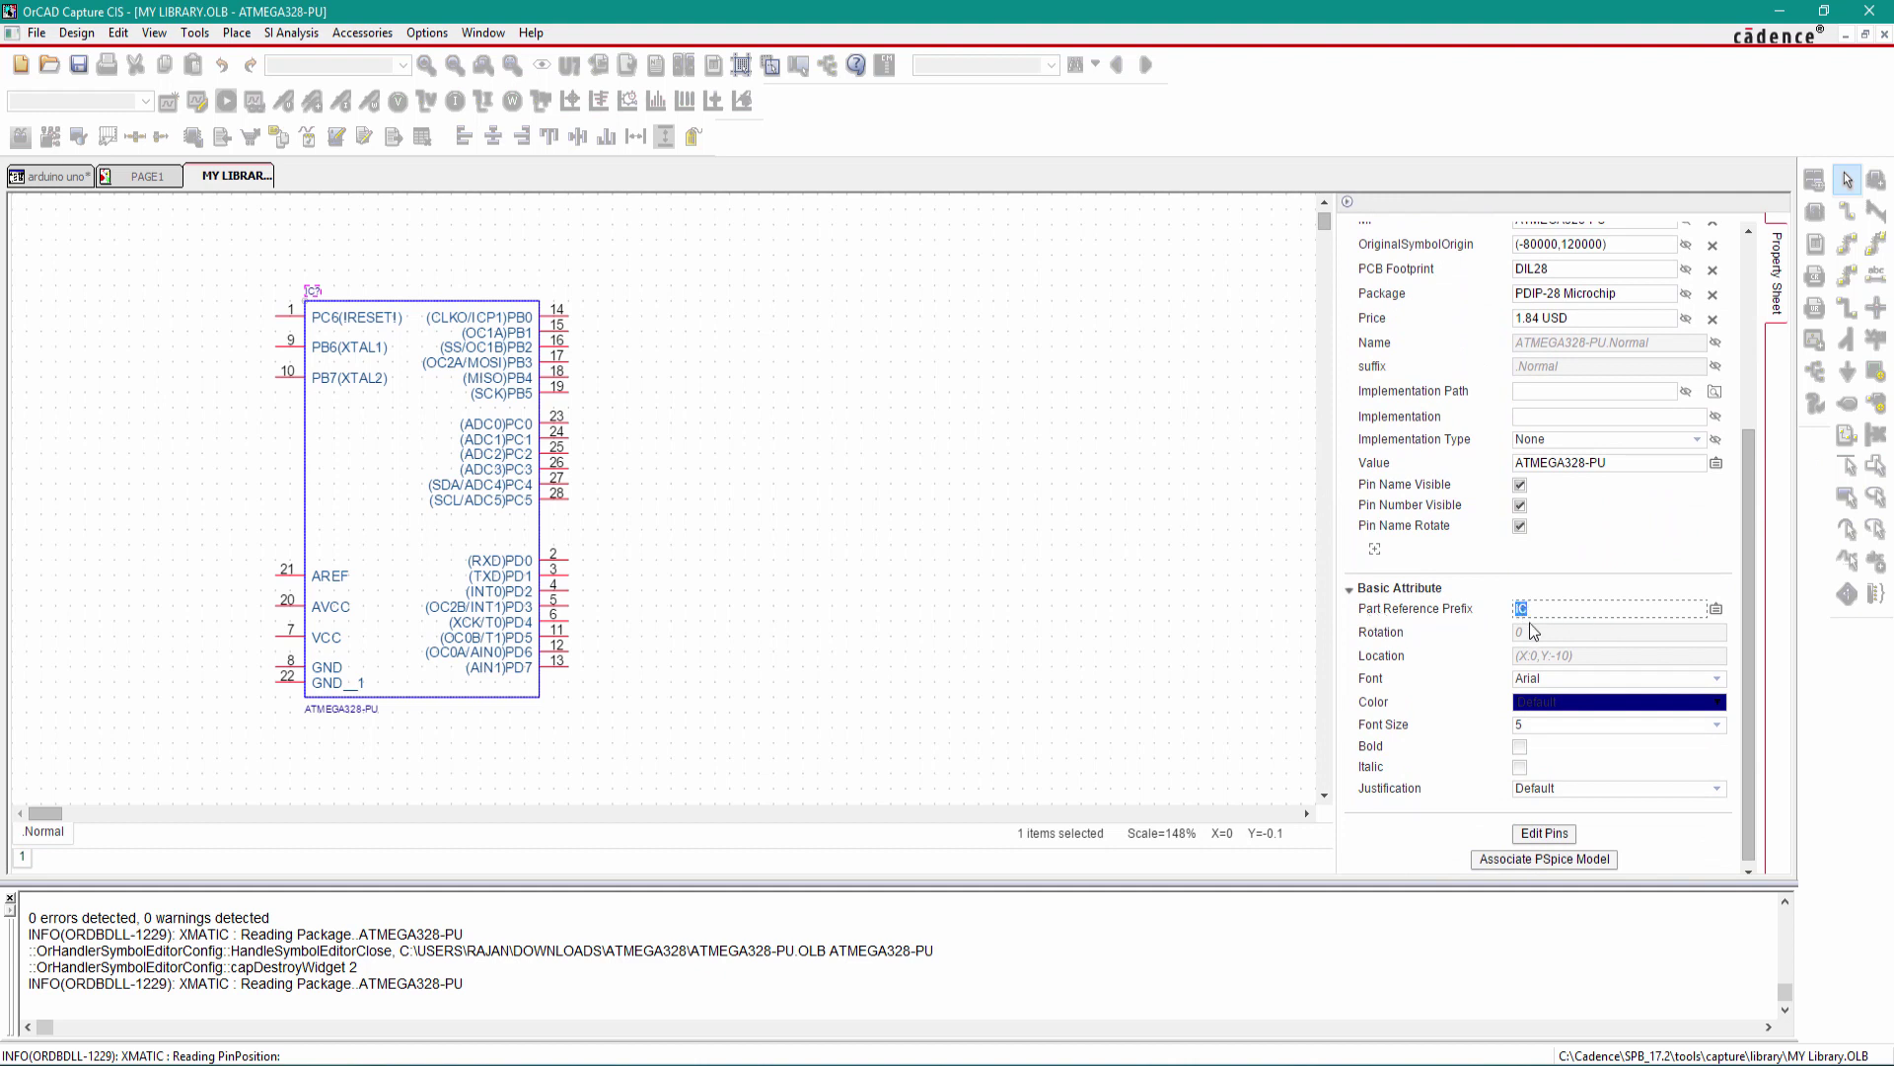
text(U)
click(1643, 726)
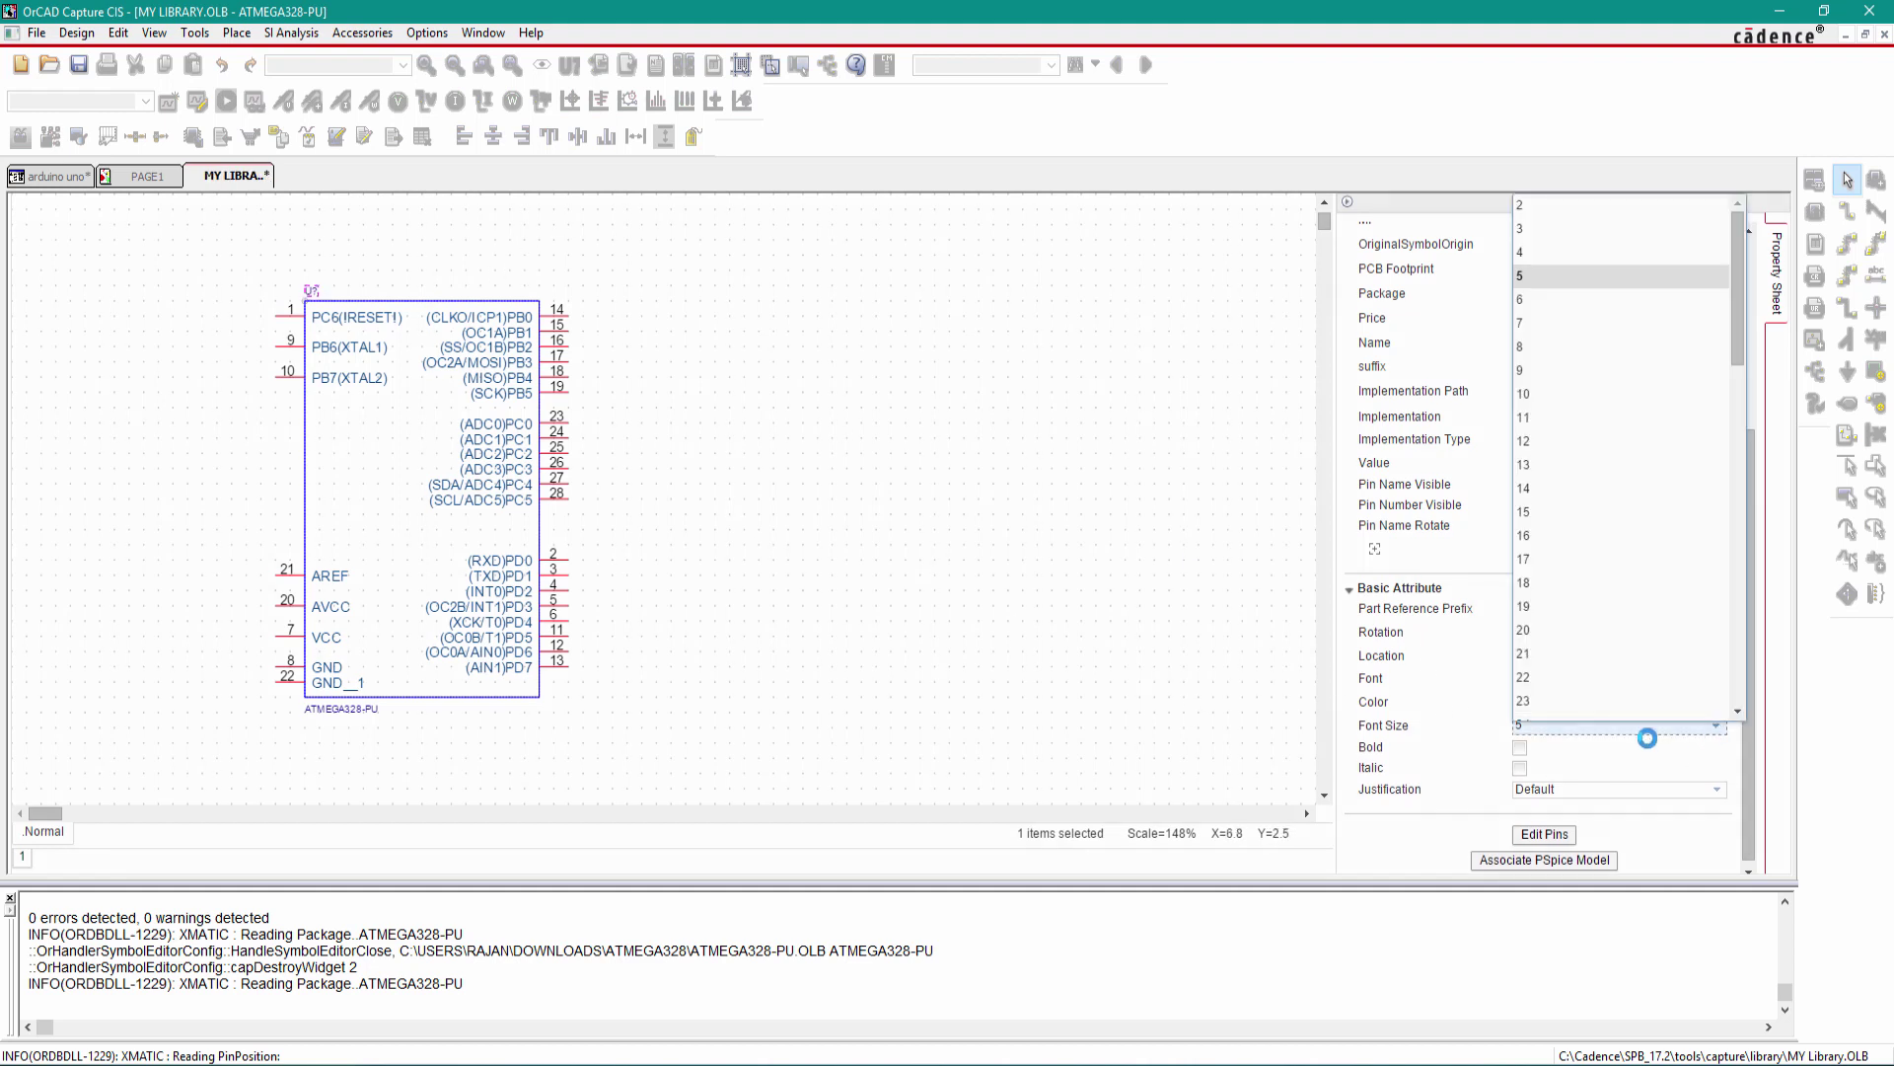
click(1540, 324)
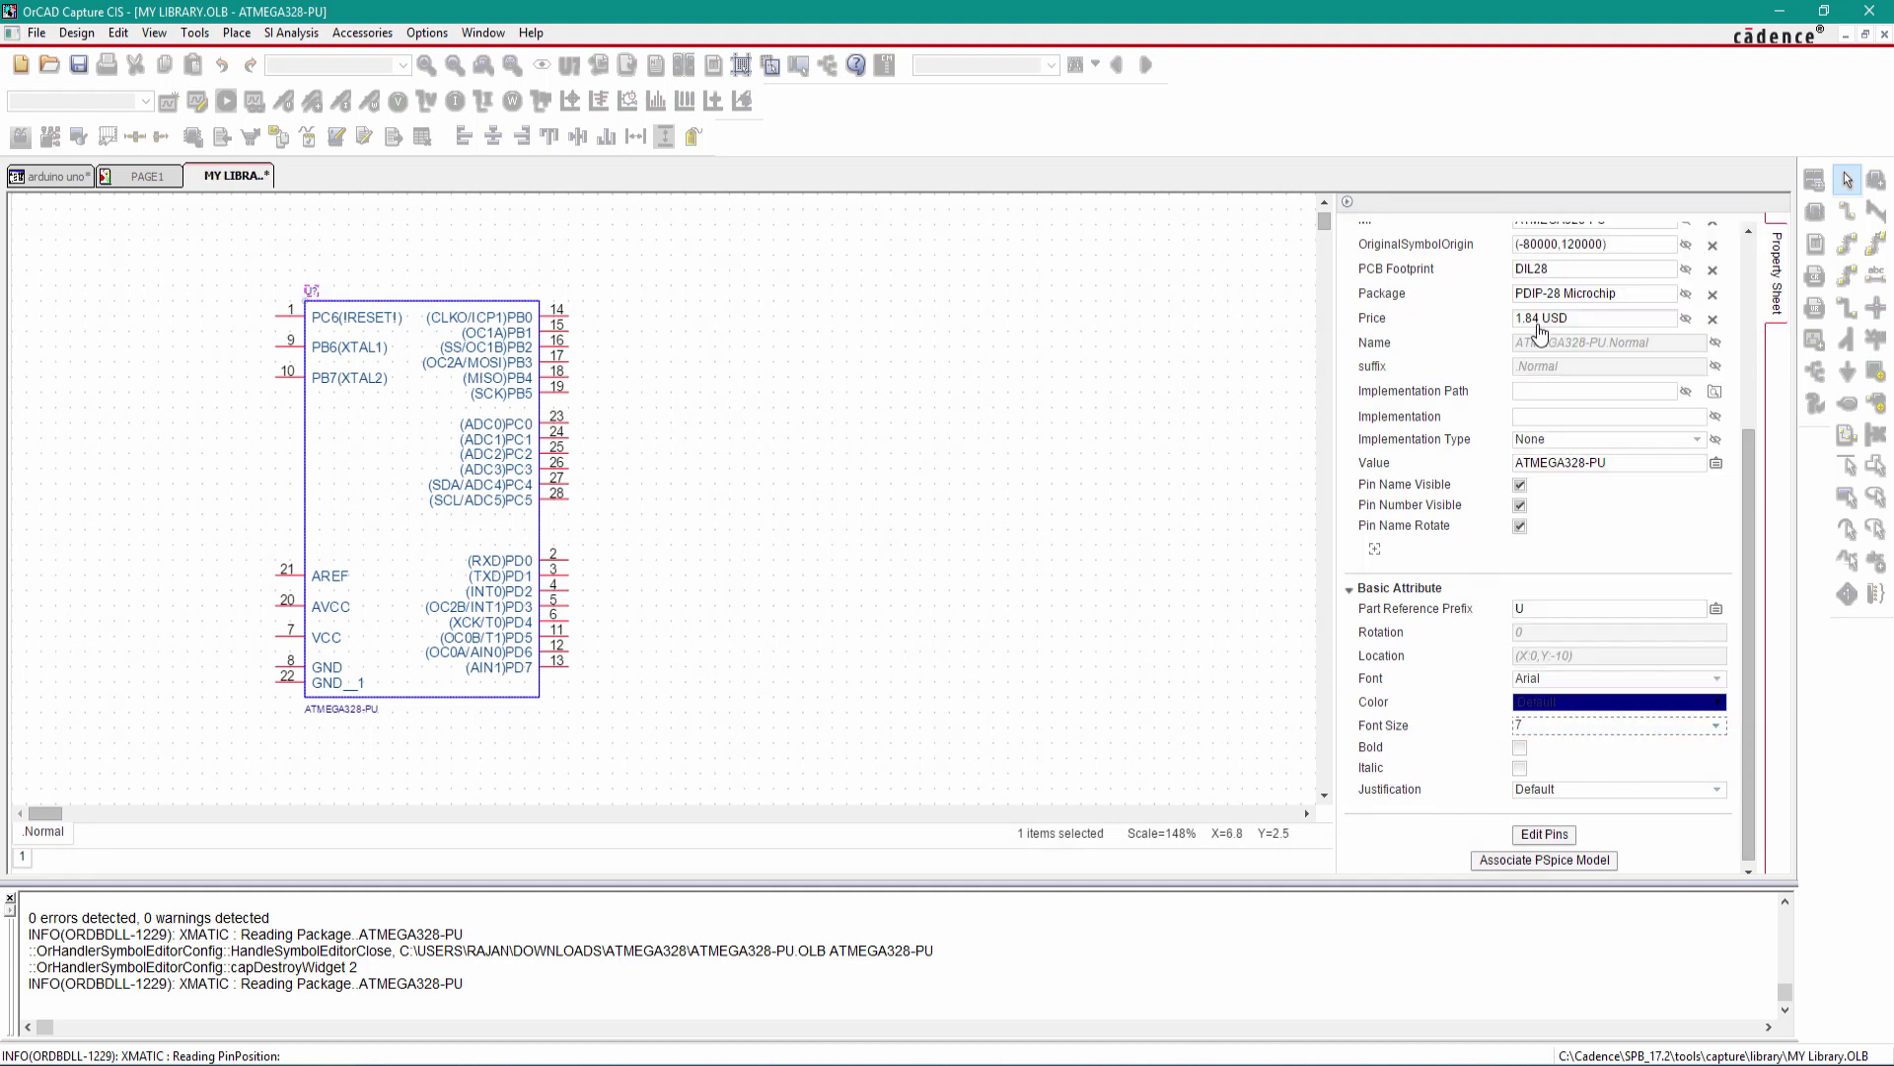
Set the ATMEGA328-PU value label font size to 6.
click(352, 710)
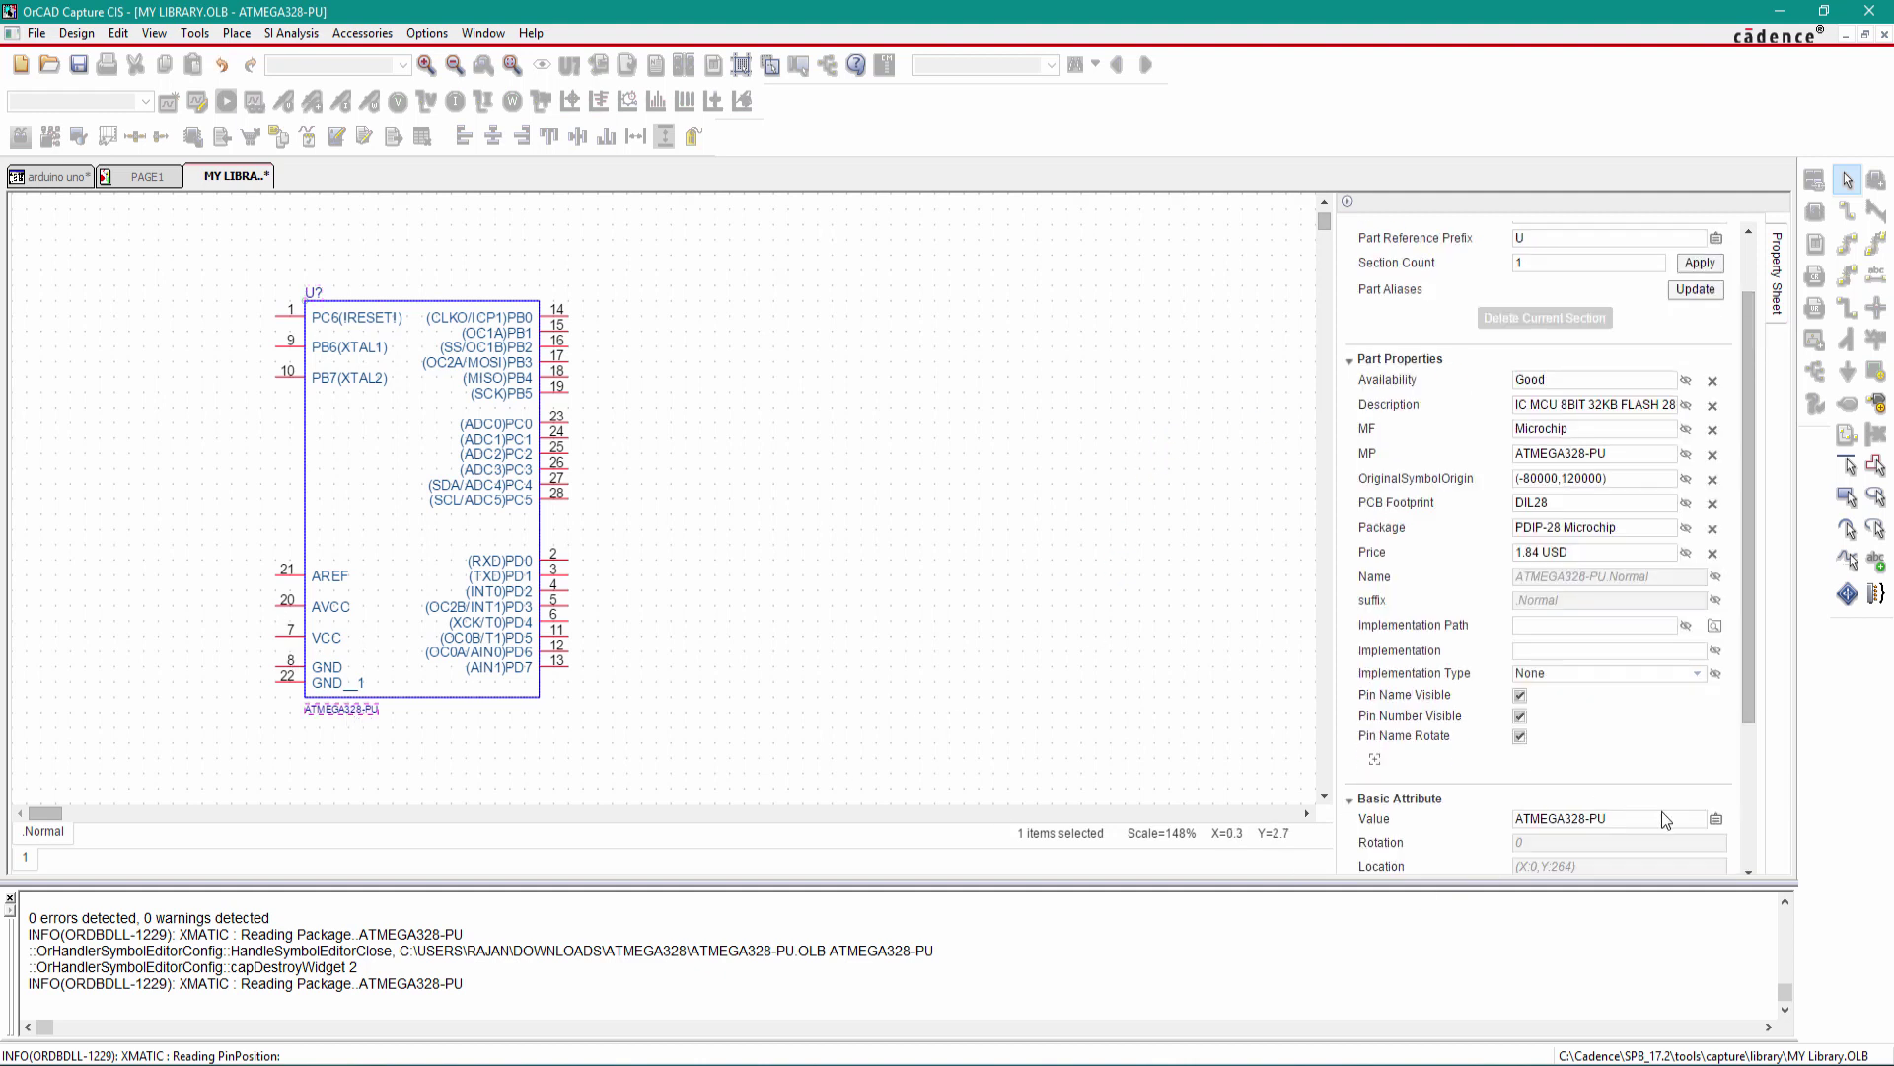
scroll(1631, 760, down, 3)
click(1581, 730)
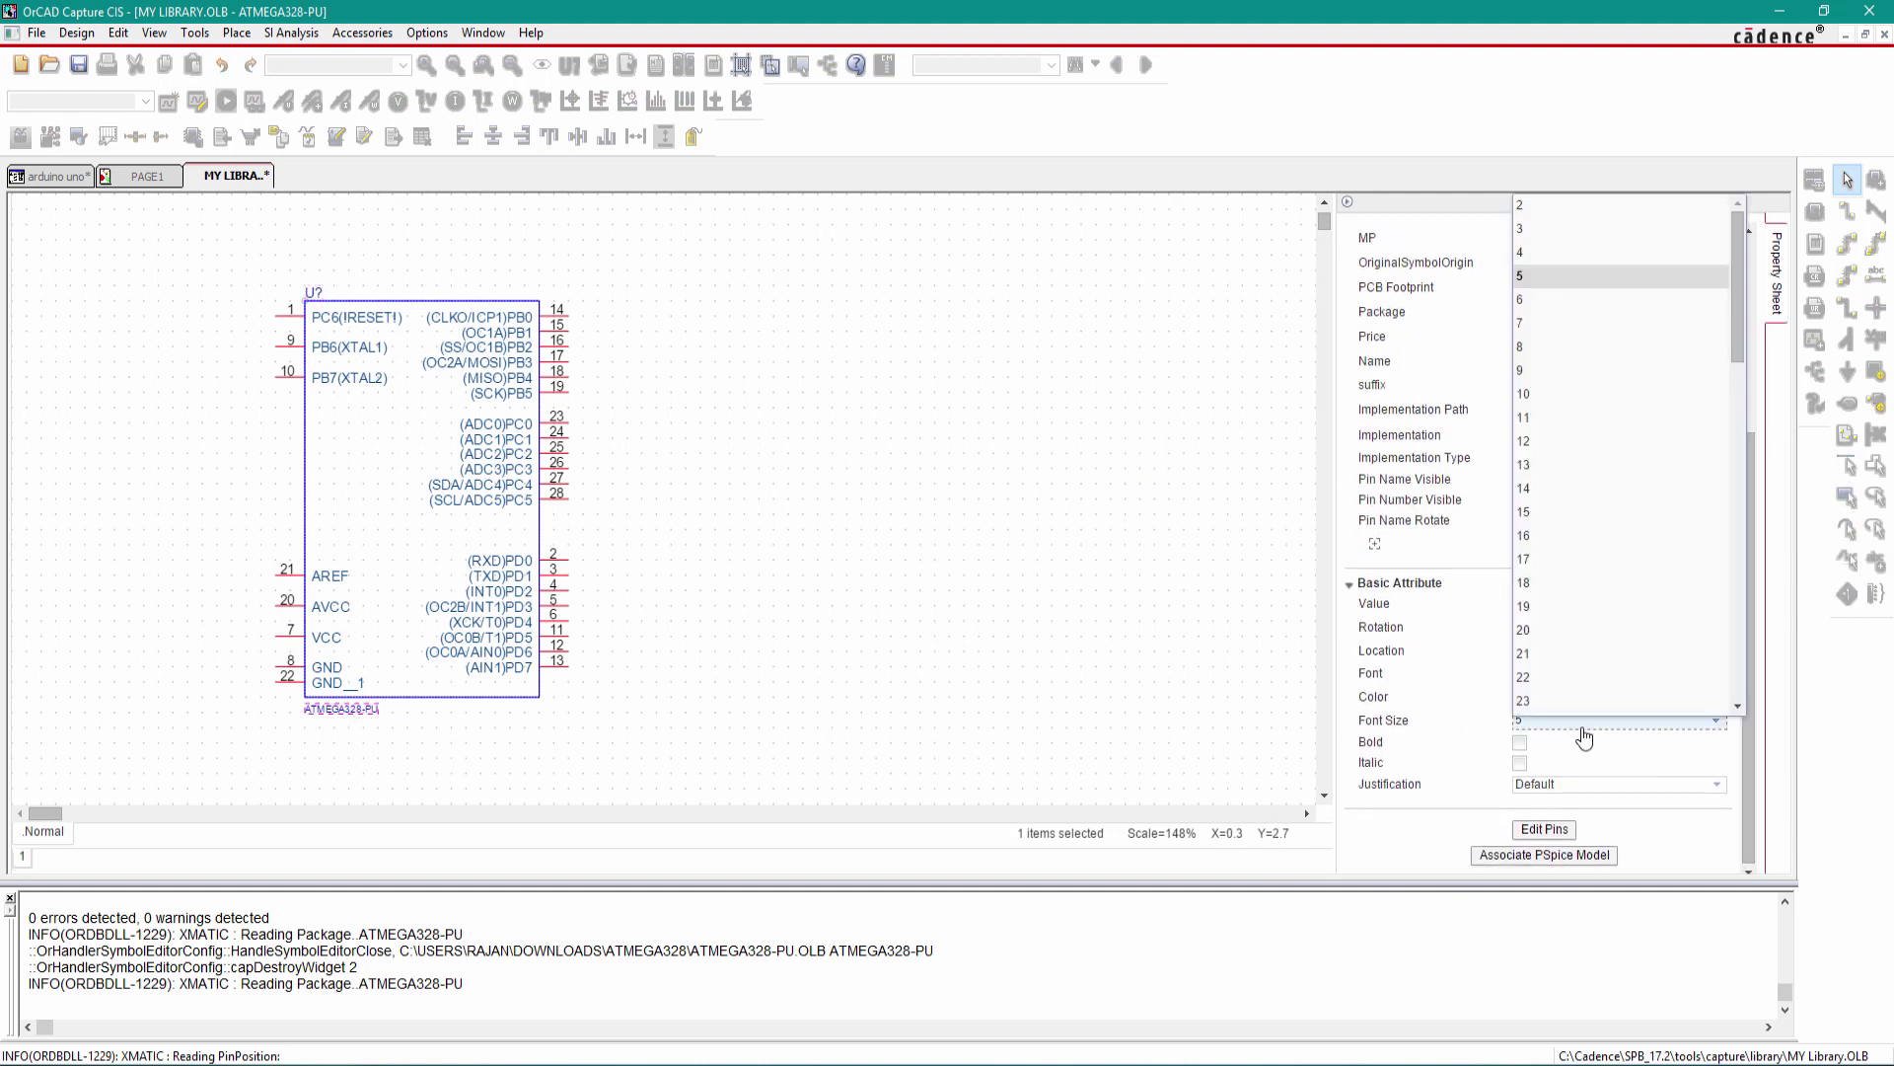
click(1528, 302)
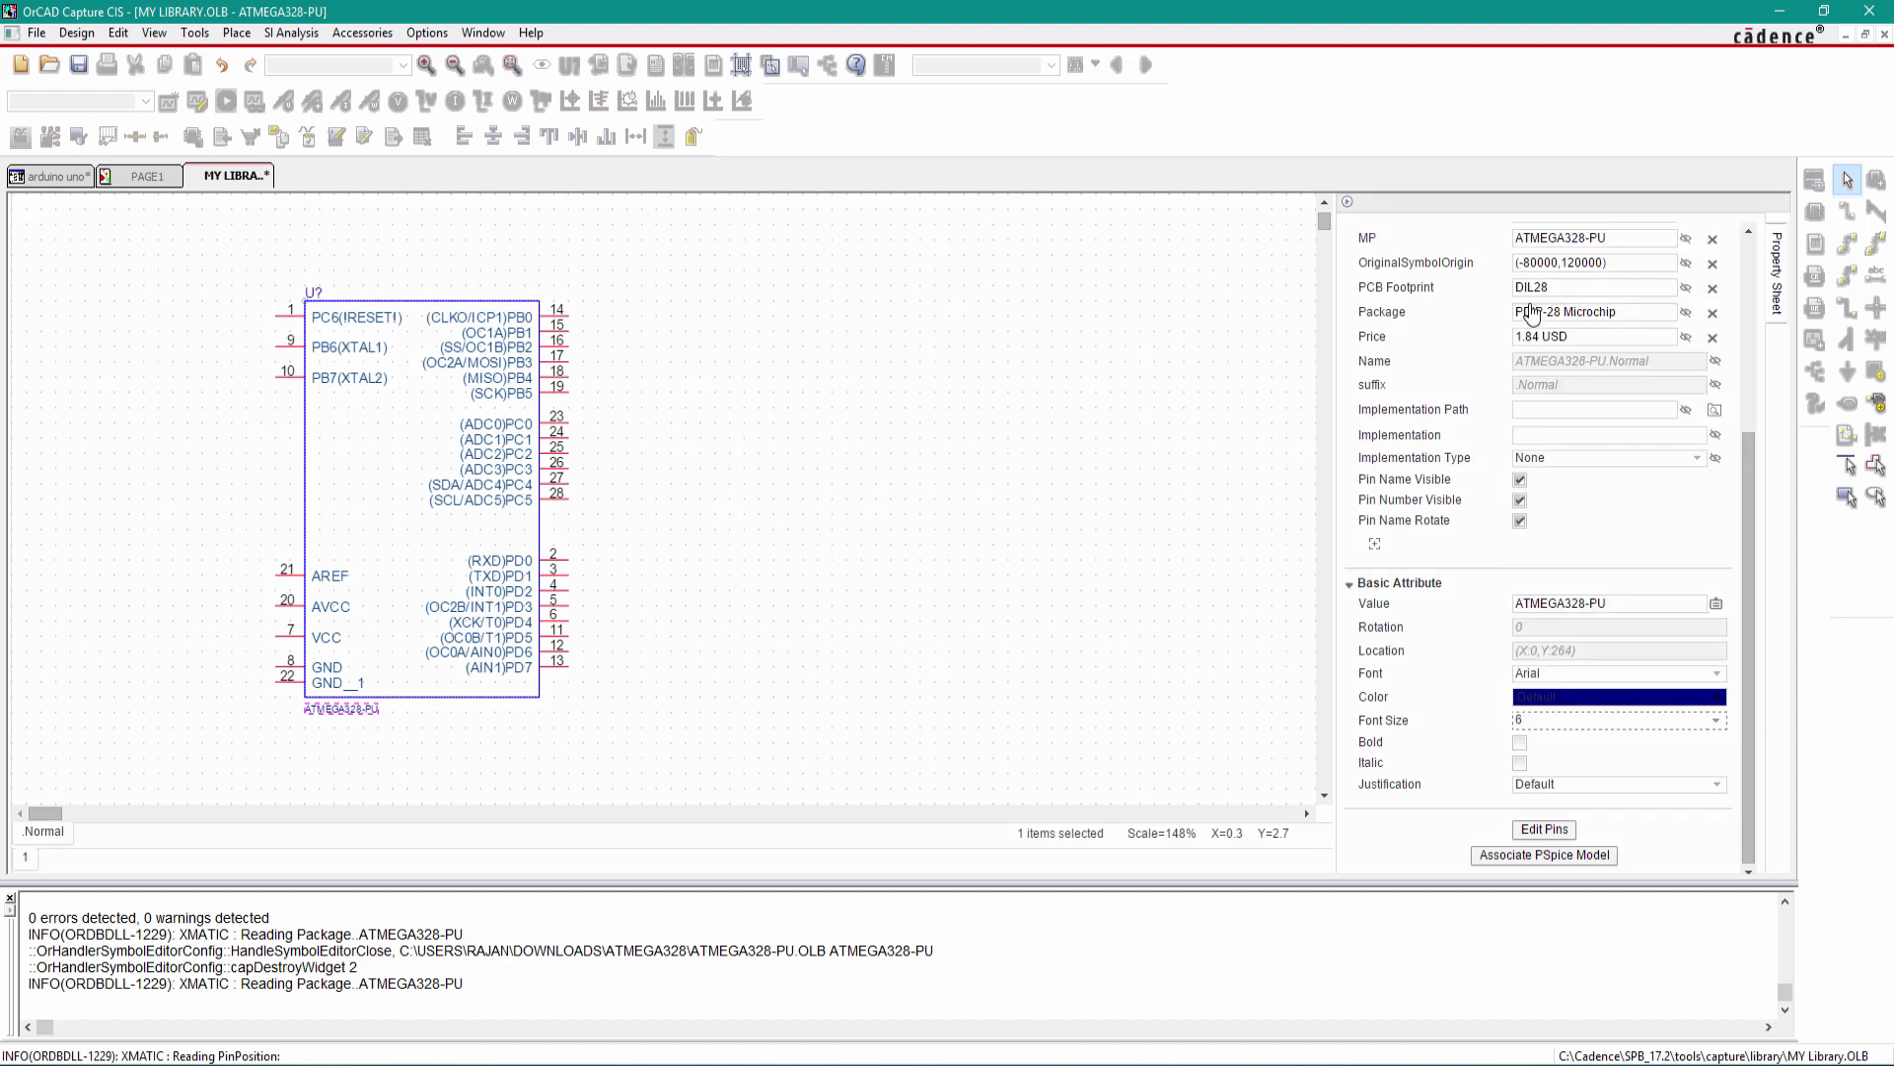
click(1027, 381)
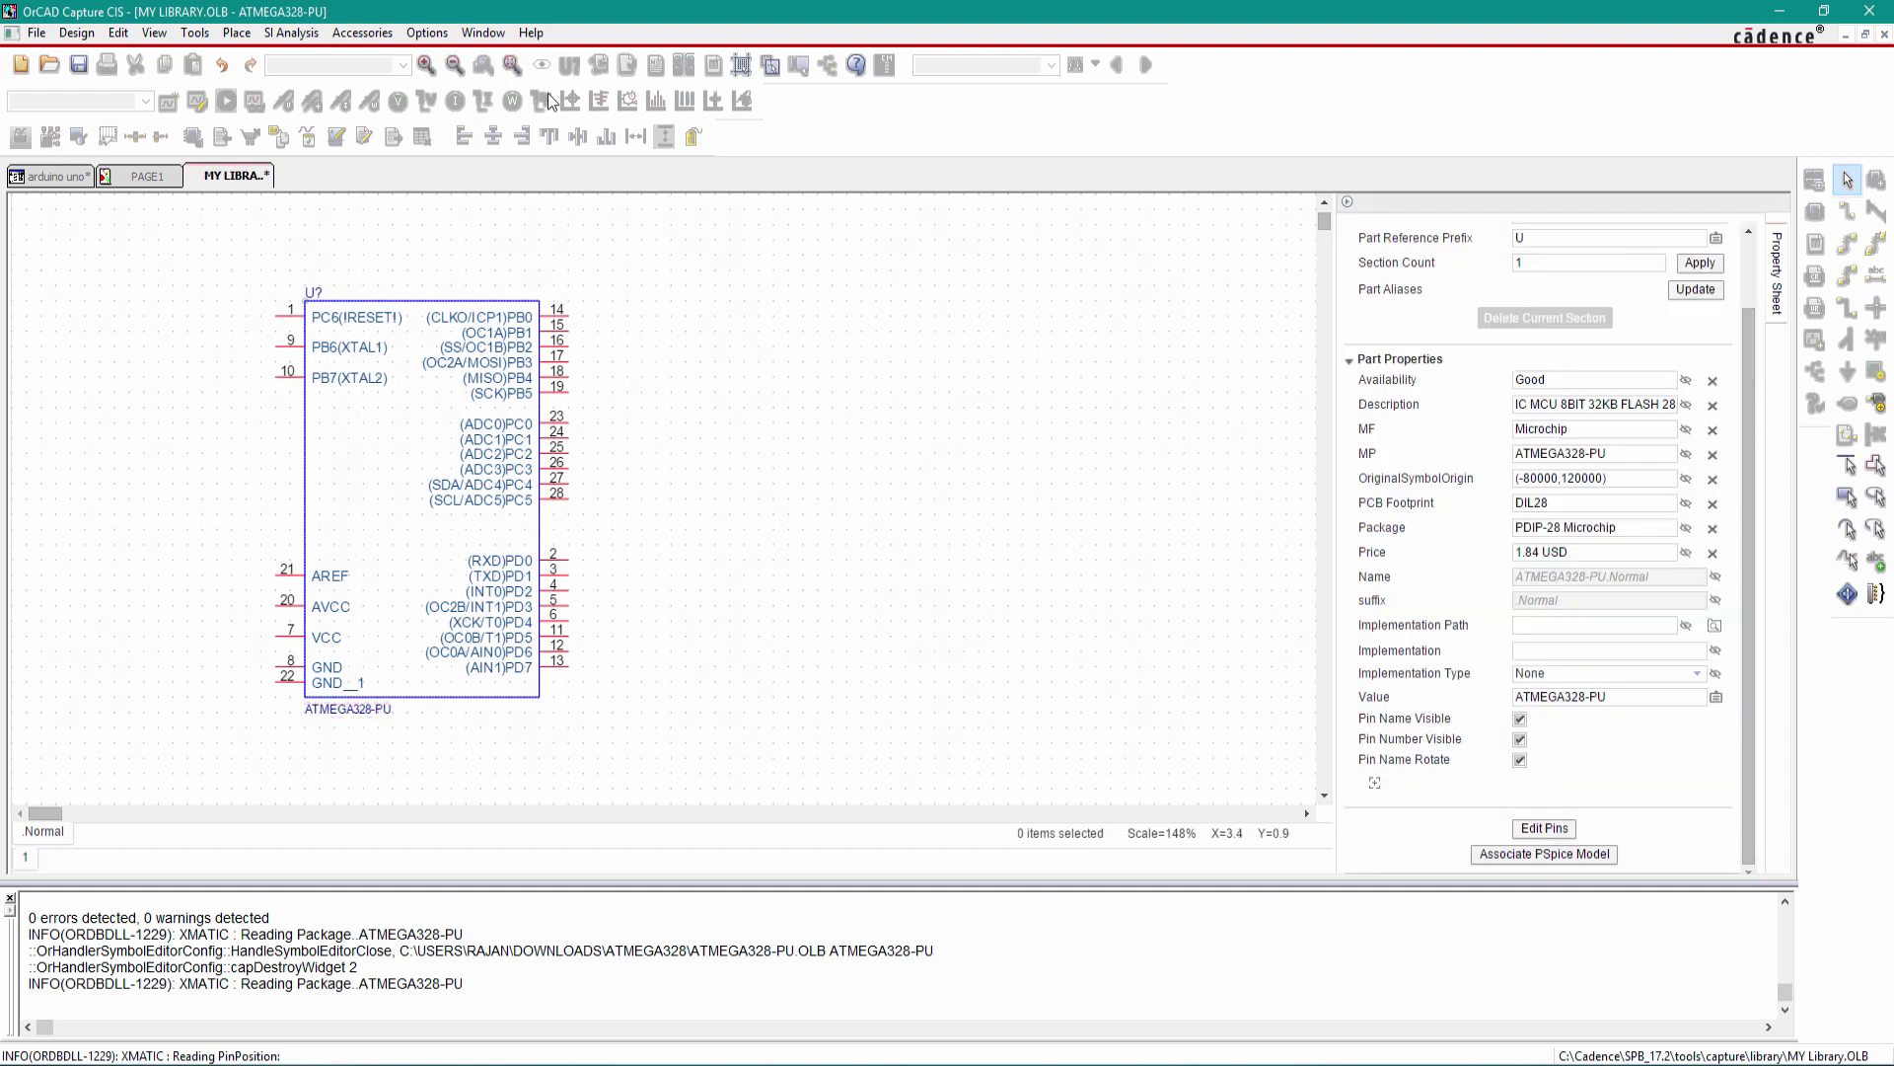
Save ATMEGA328-PU into MY Library.OLB, close the part editor tab, and show PAGE1.
right_click(228, 175)
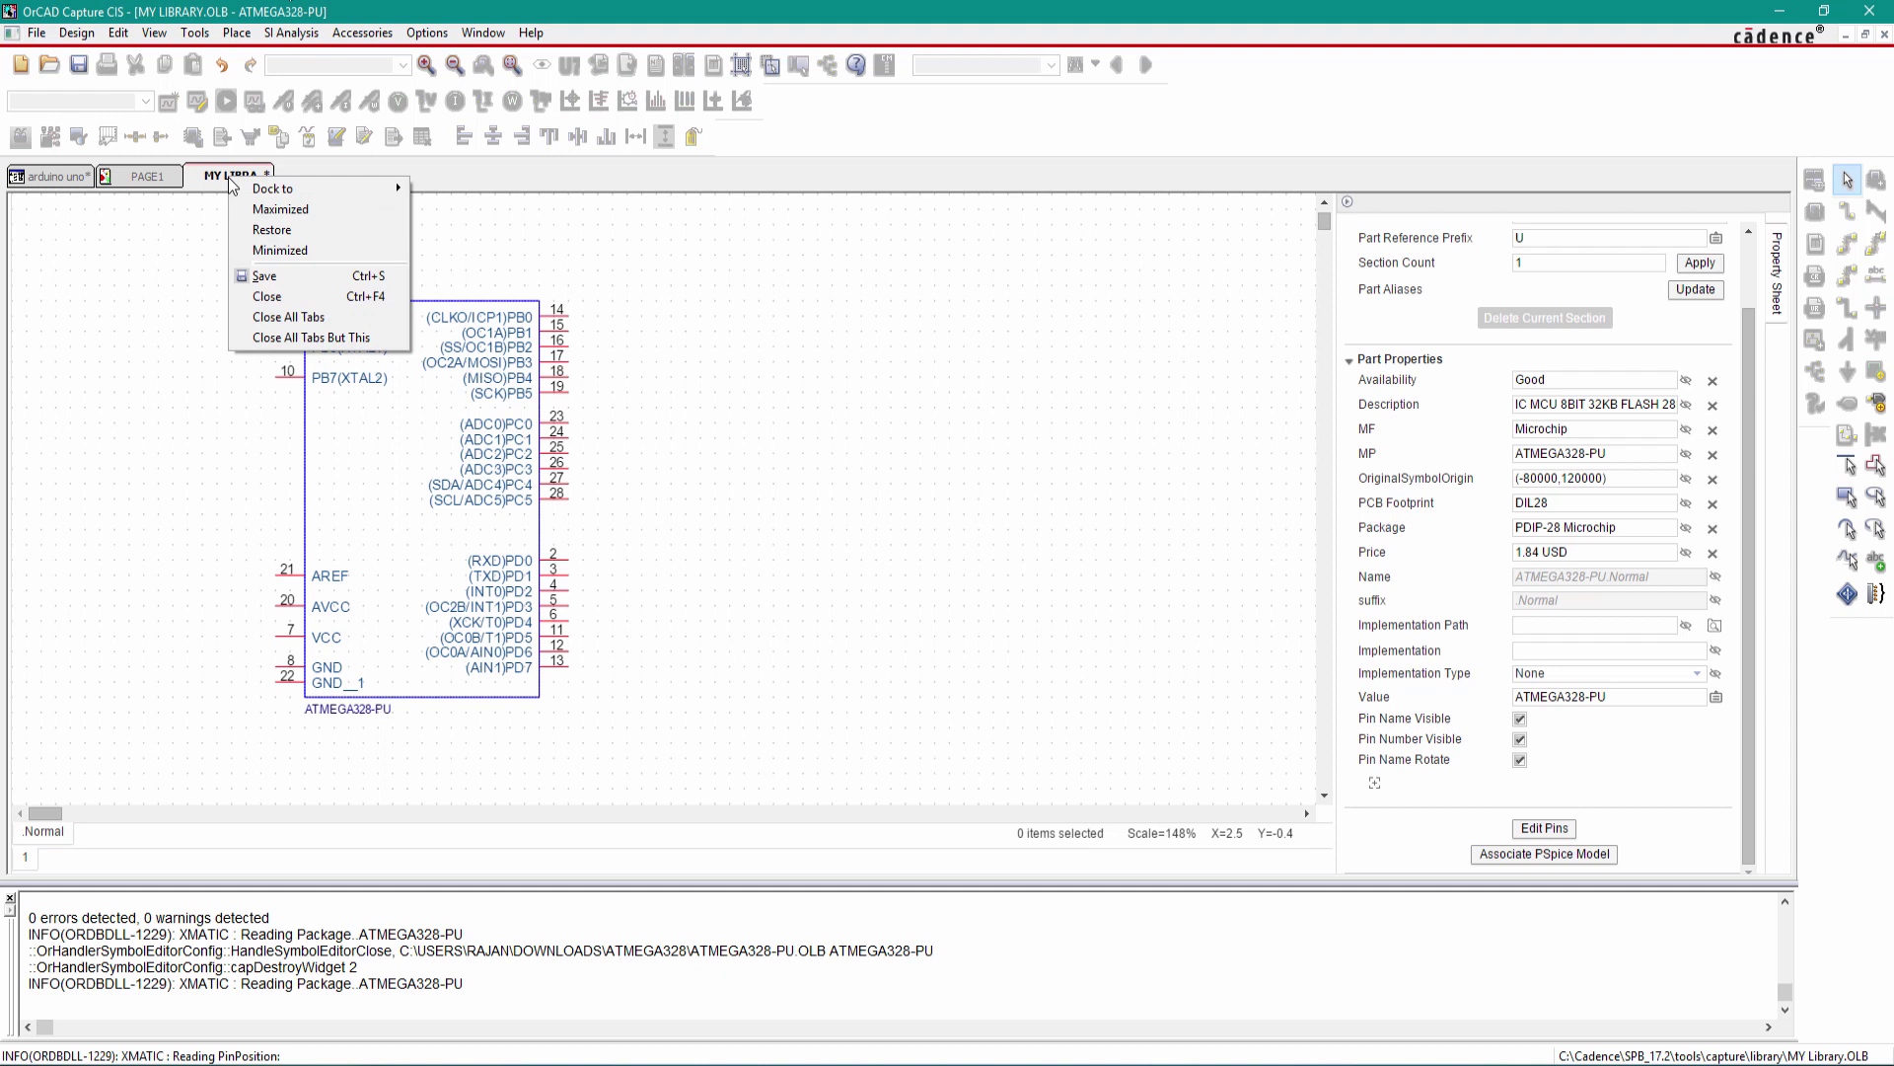
click(267, 277)
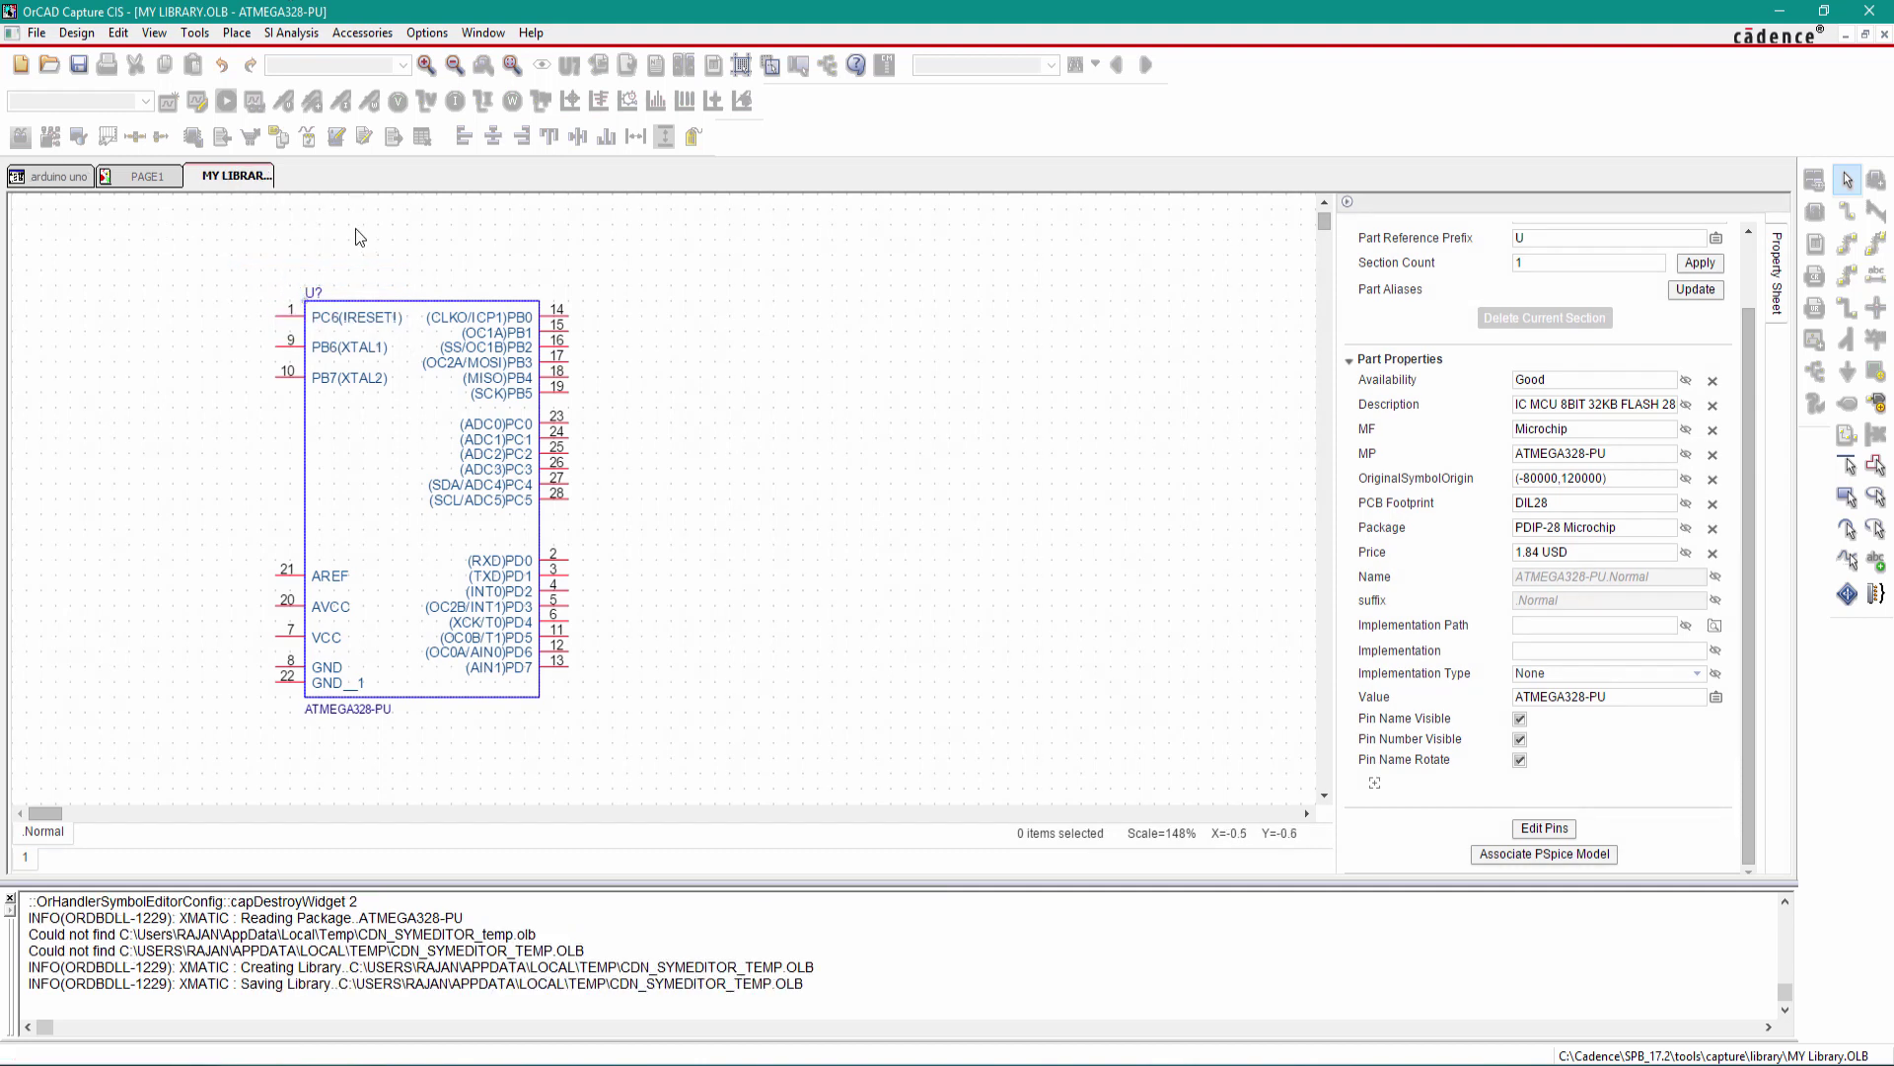
right_click(234, 180)
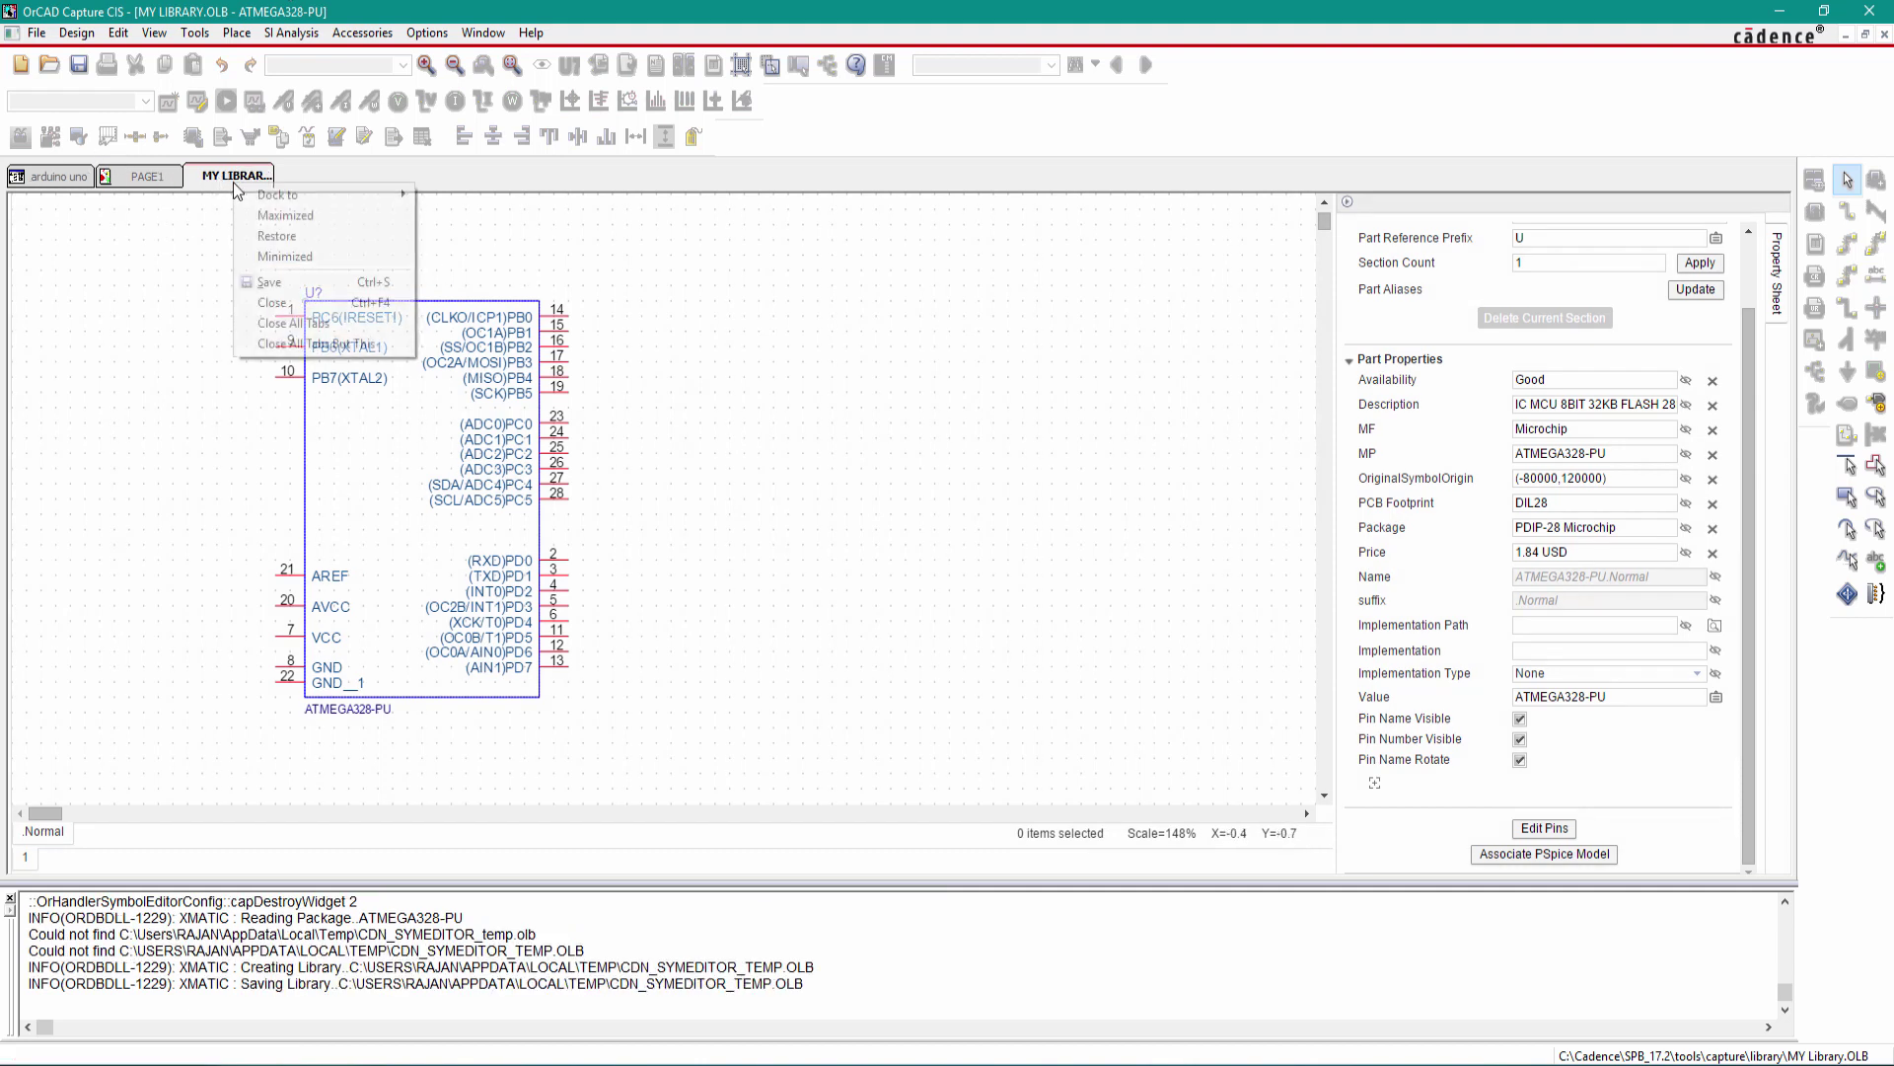
click(282, 301)
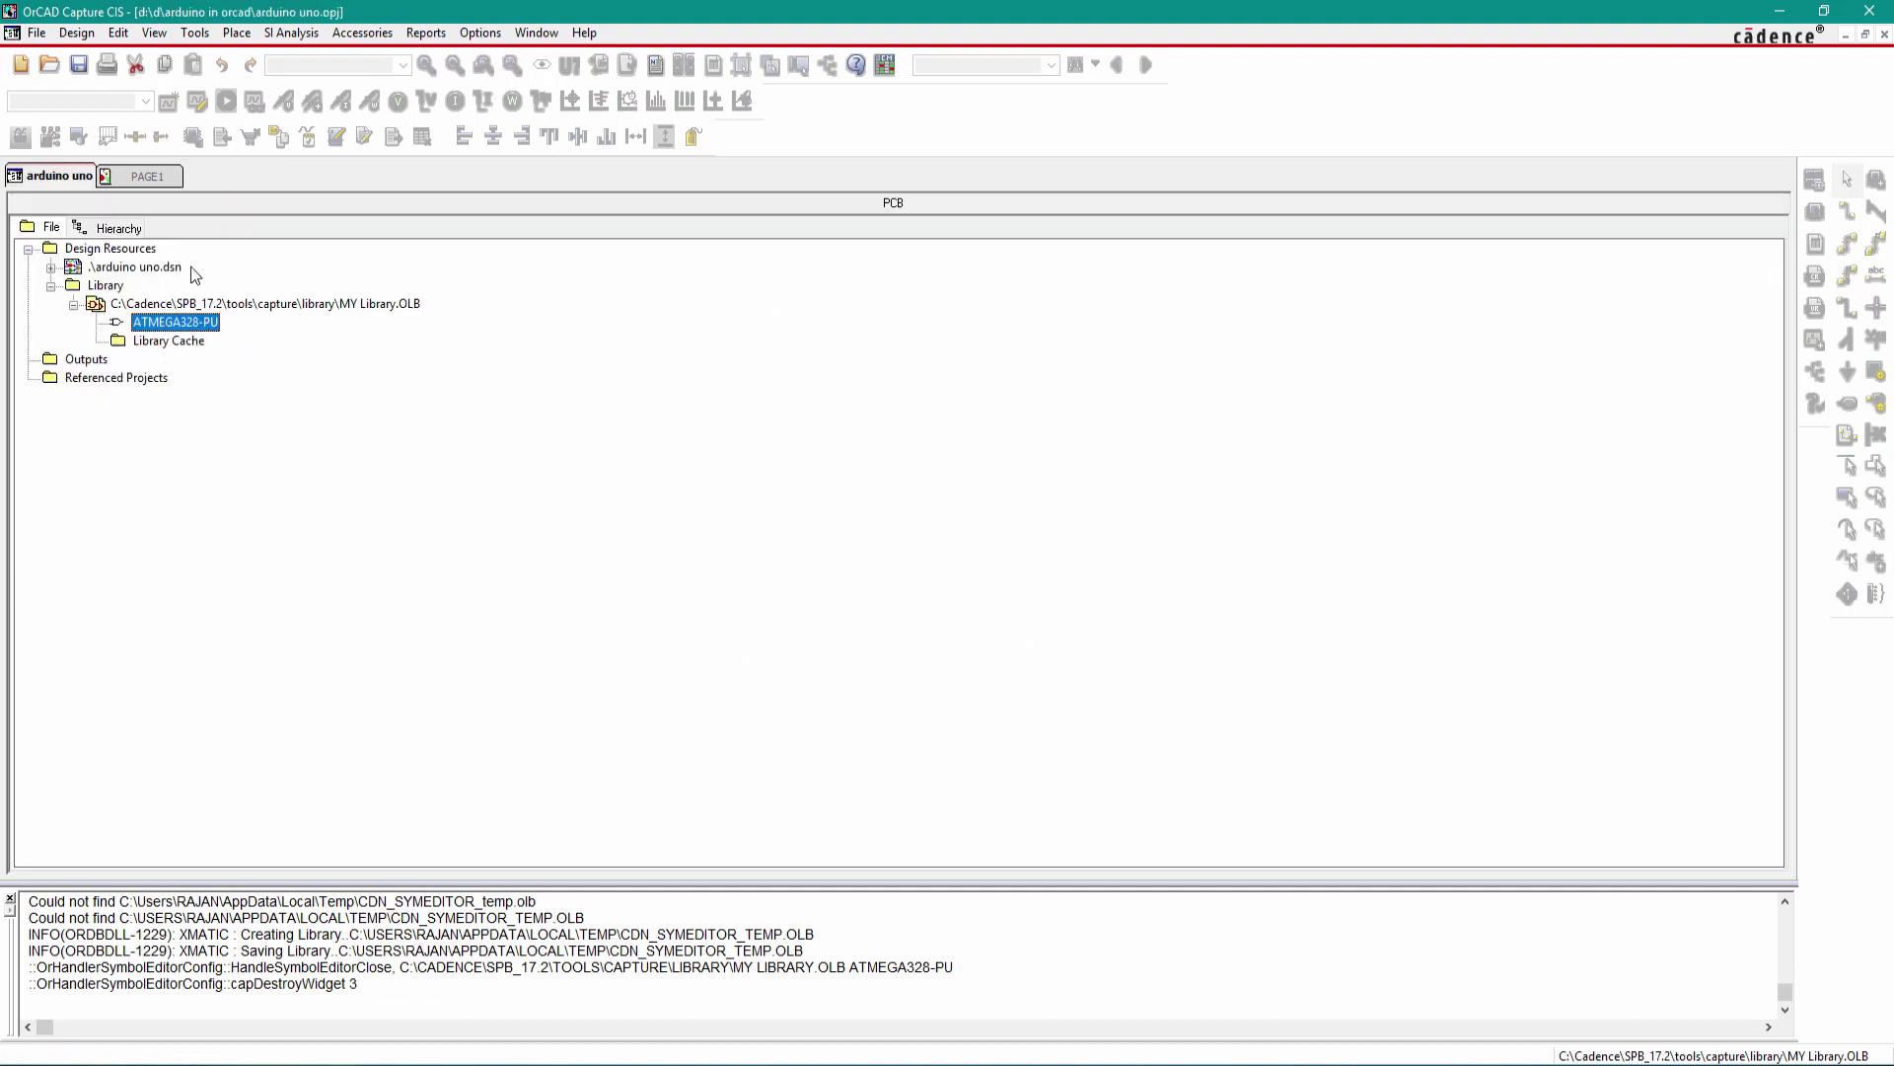
click(148, 175)
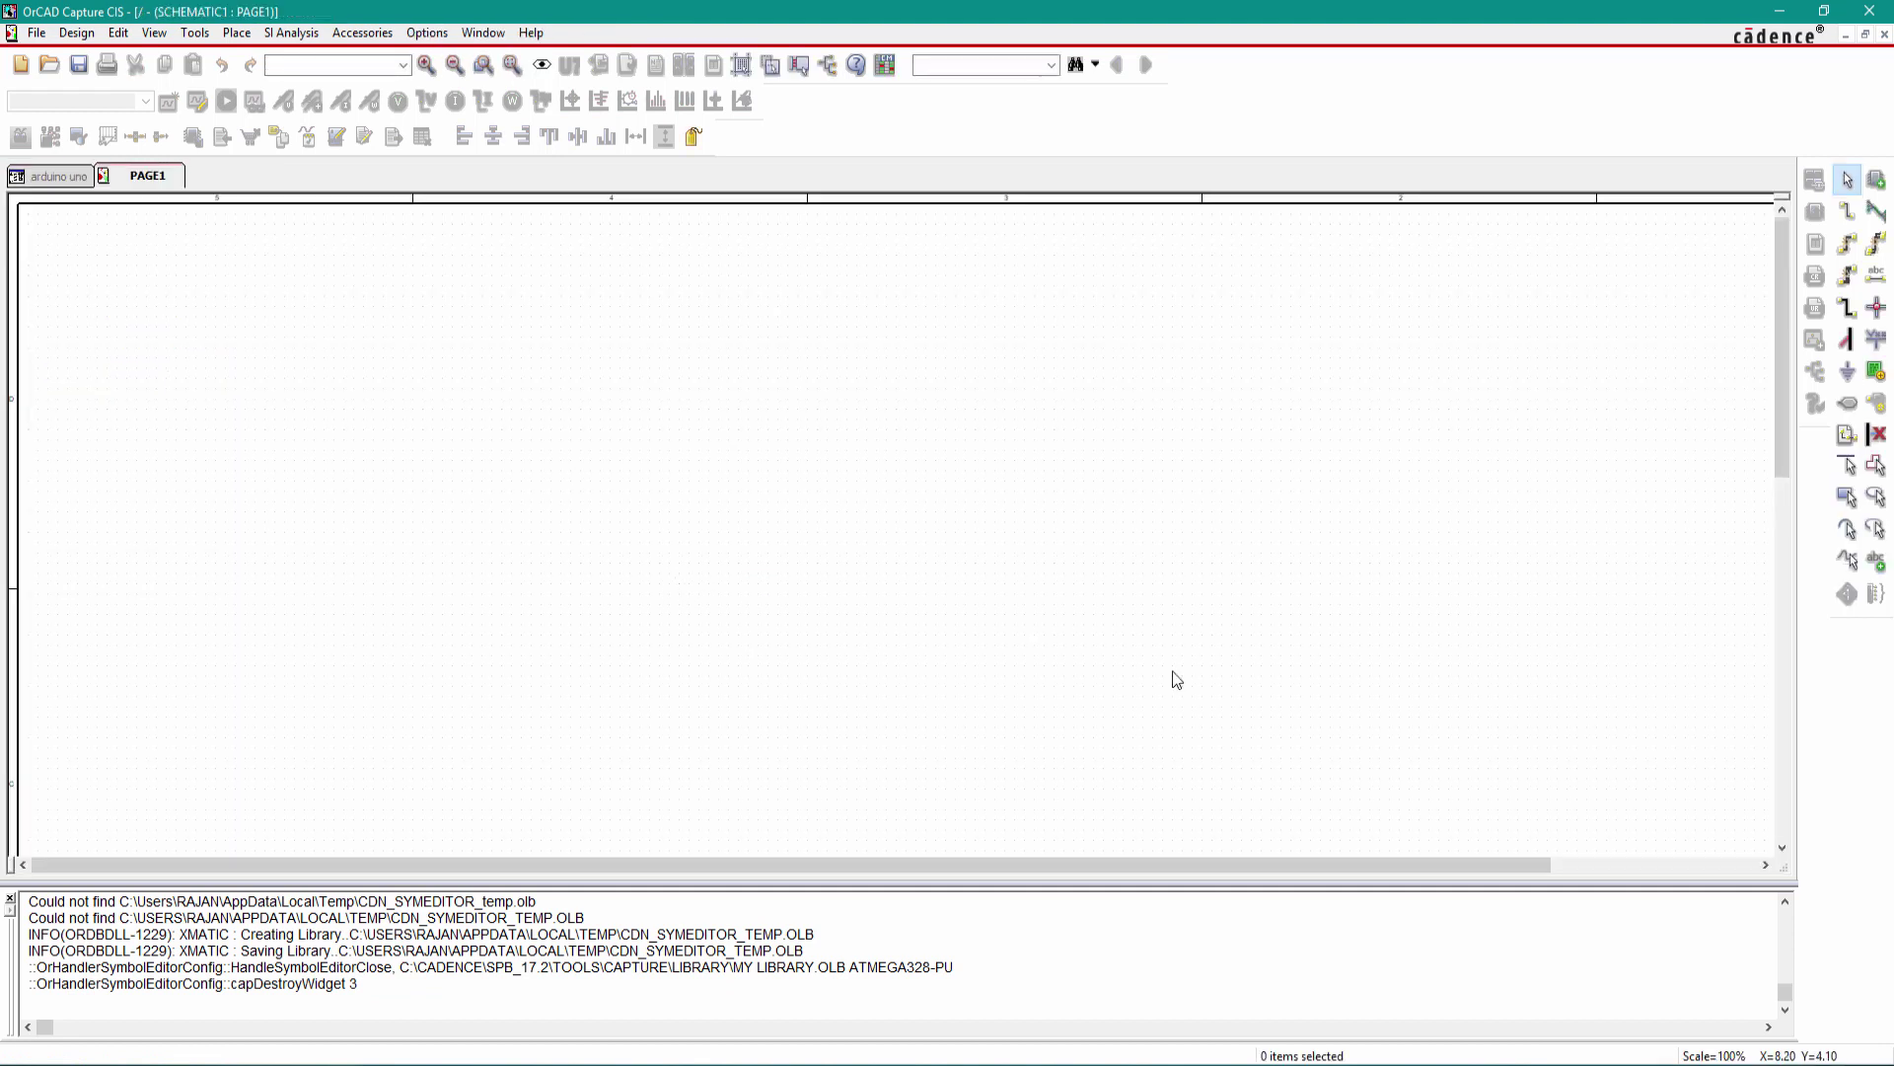
Add MY LIBRARY to the Place Part library list.
click(1877, 182)
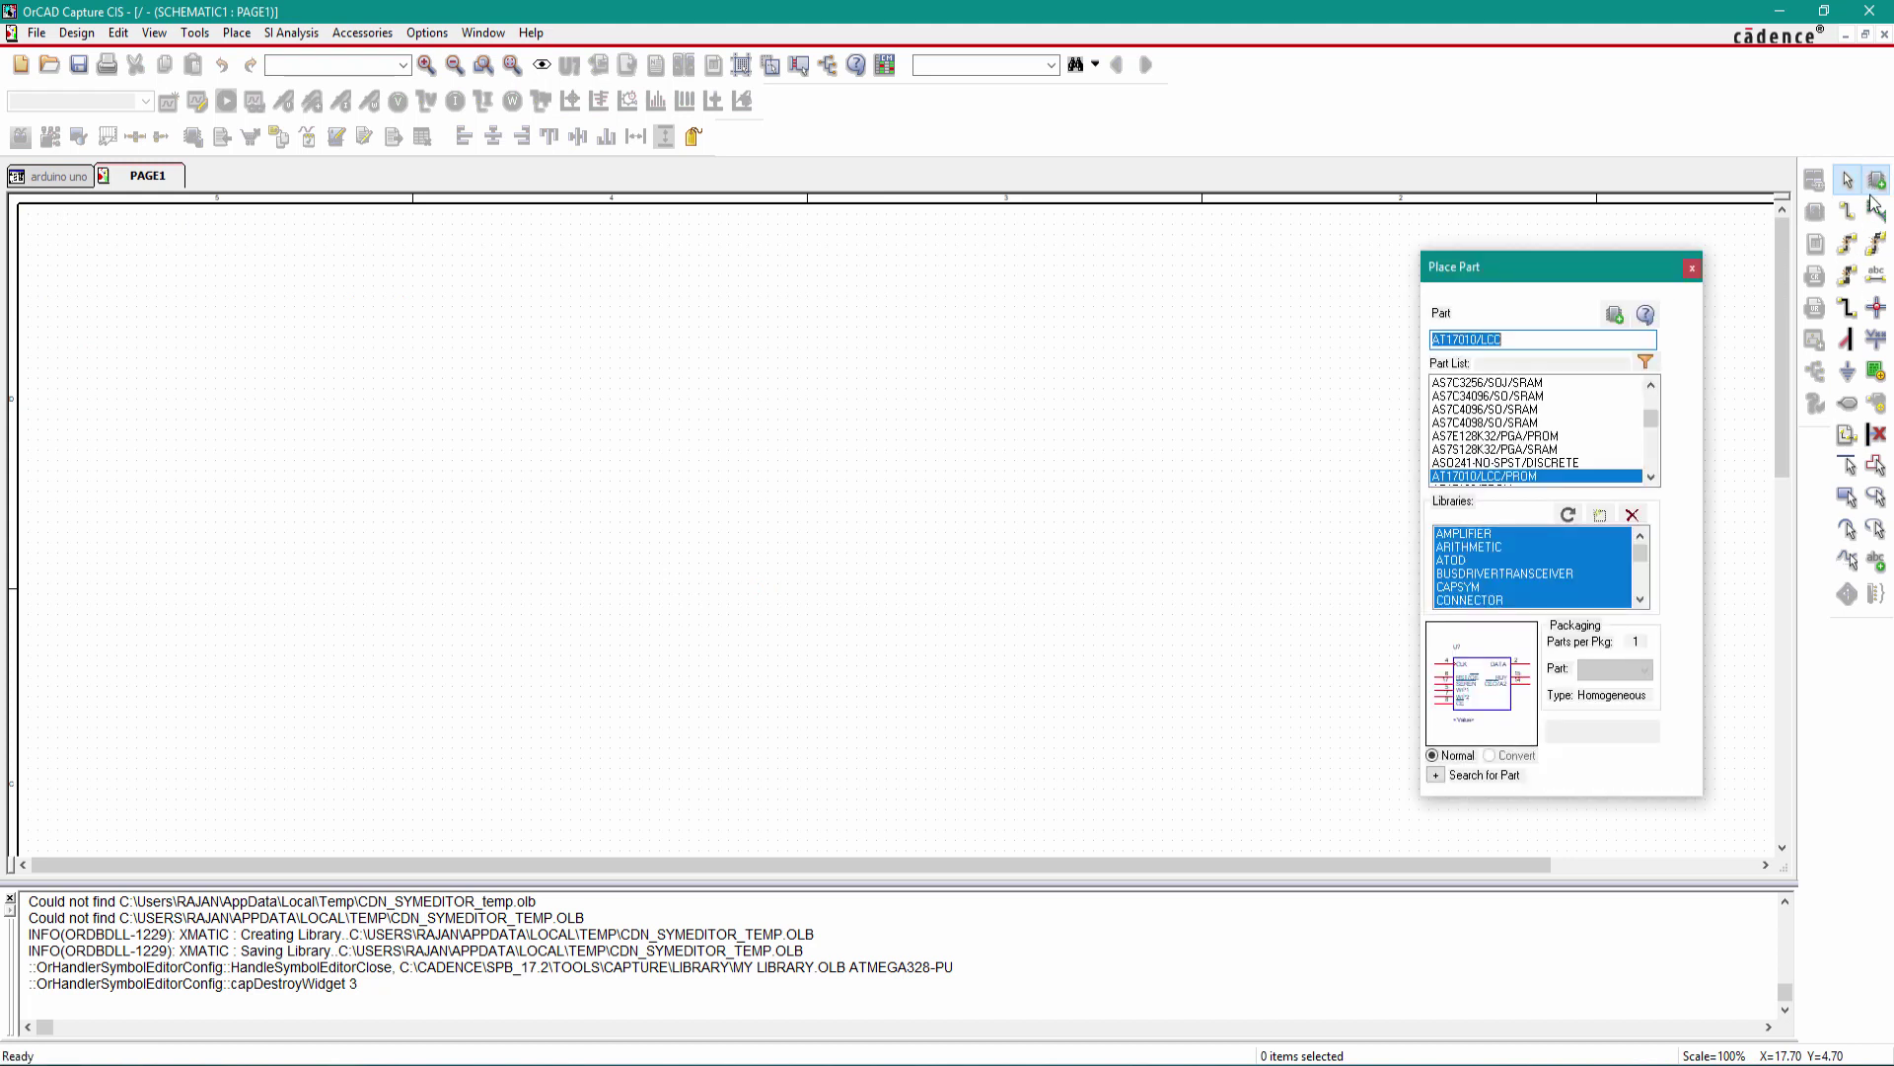
click(1600, 515)
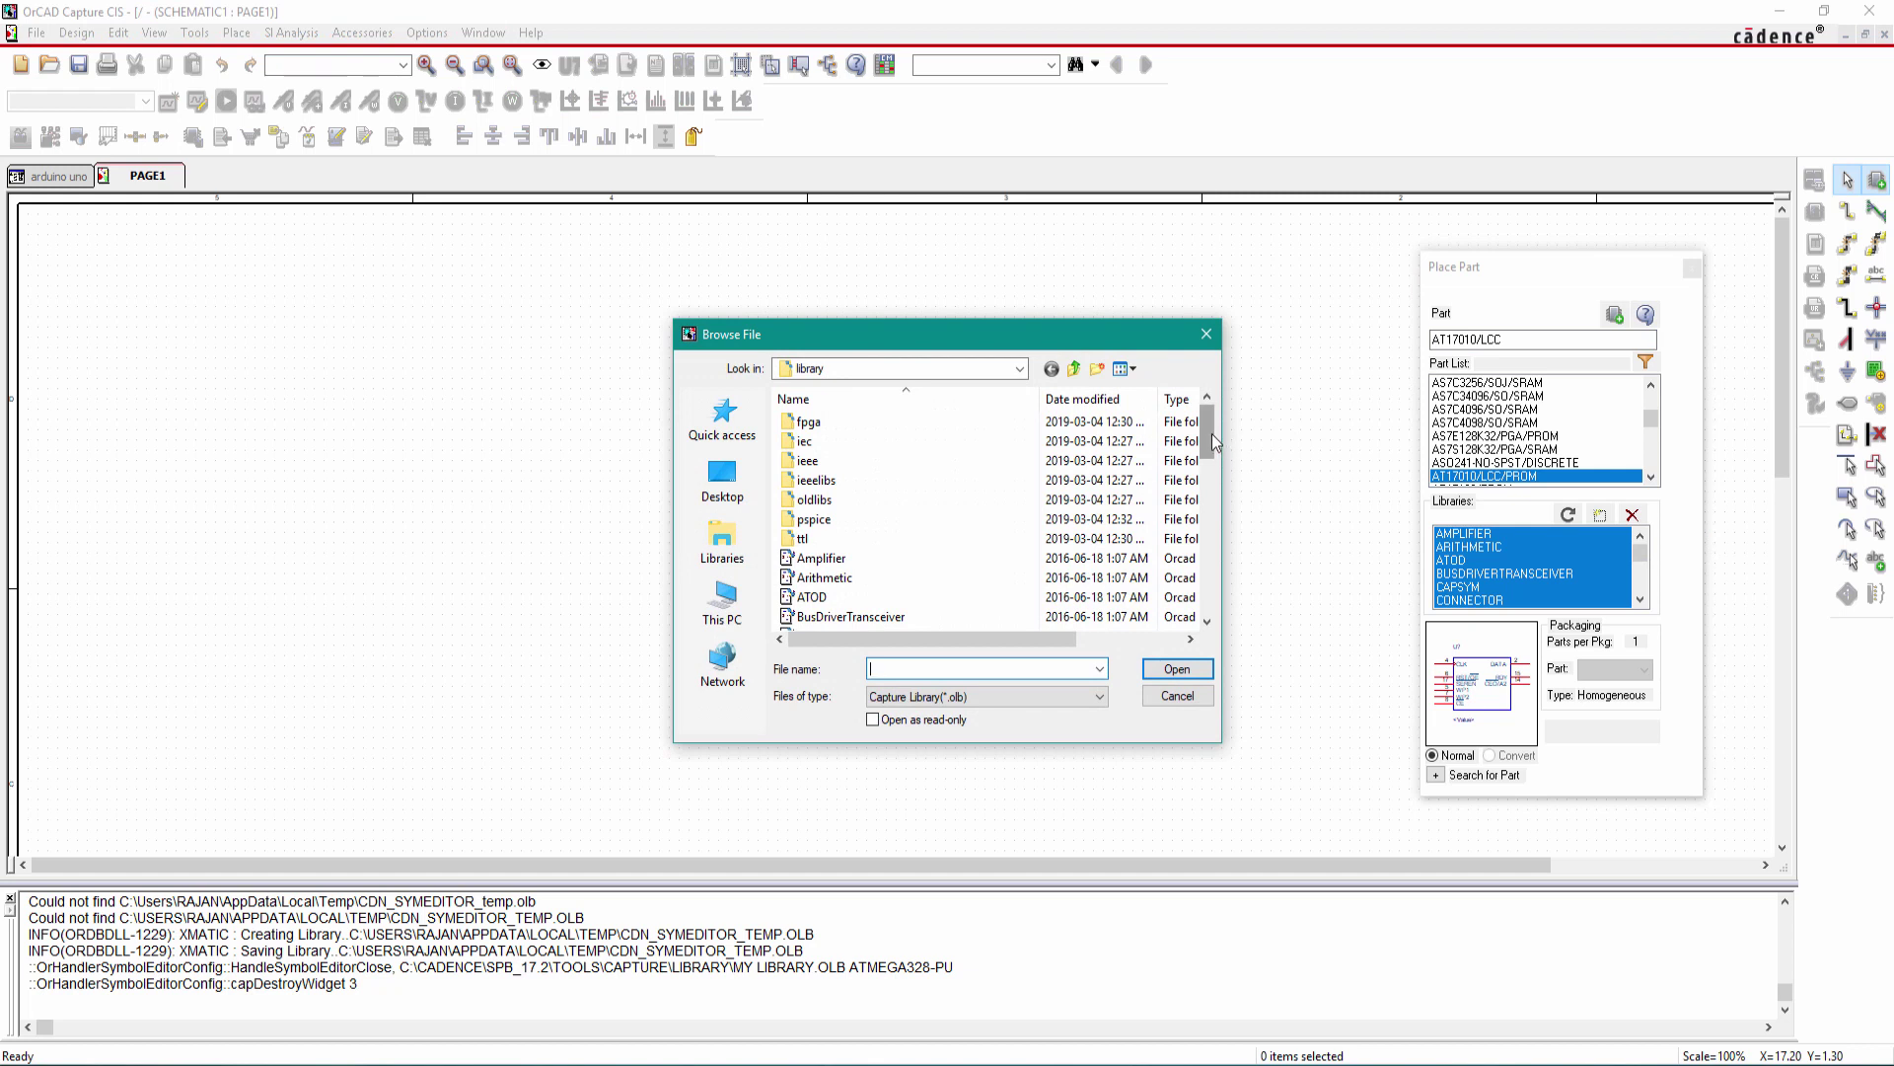
drag(1212, 434, 1223, 551)
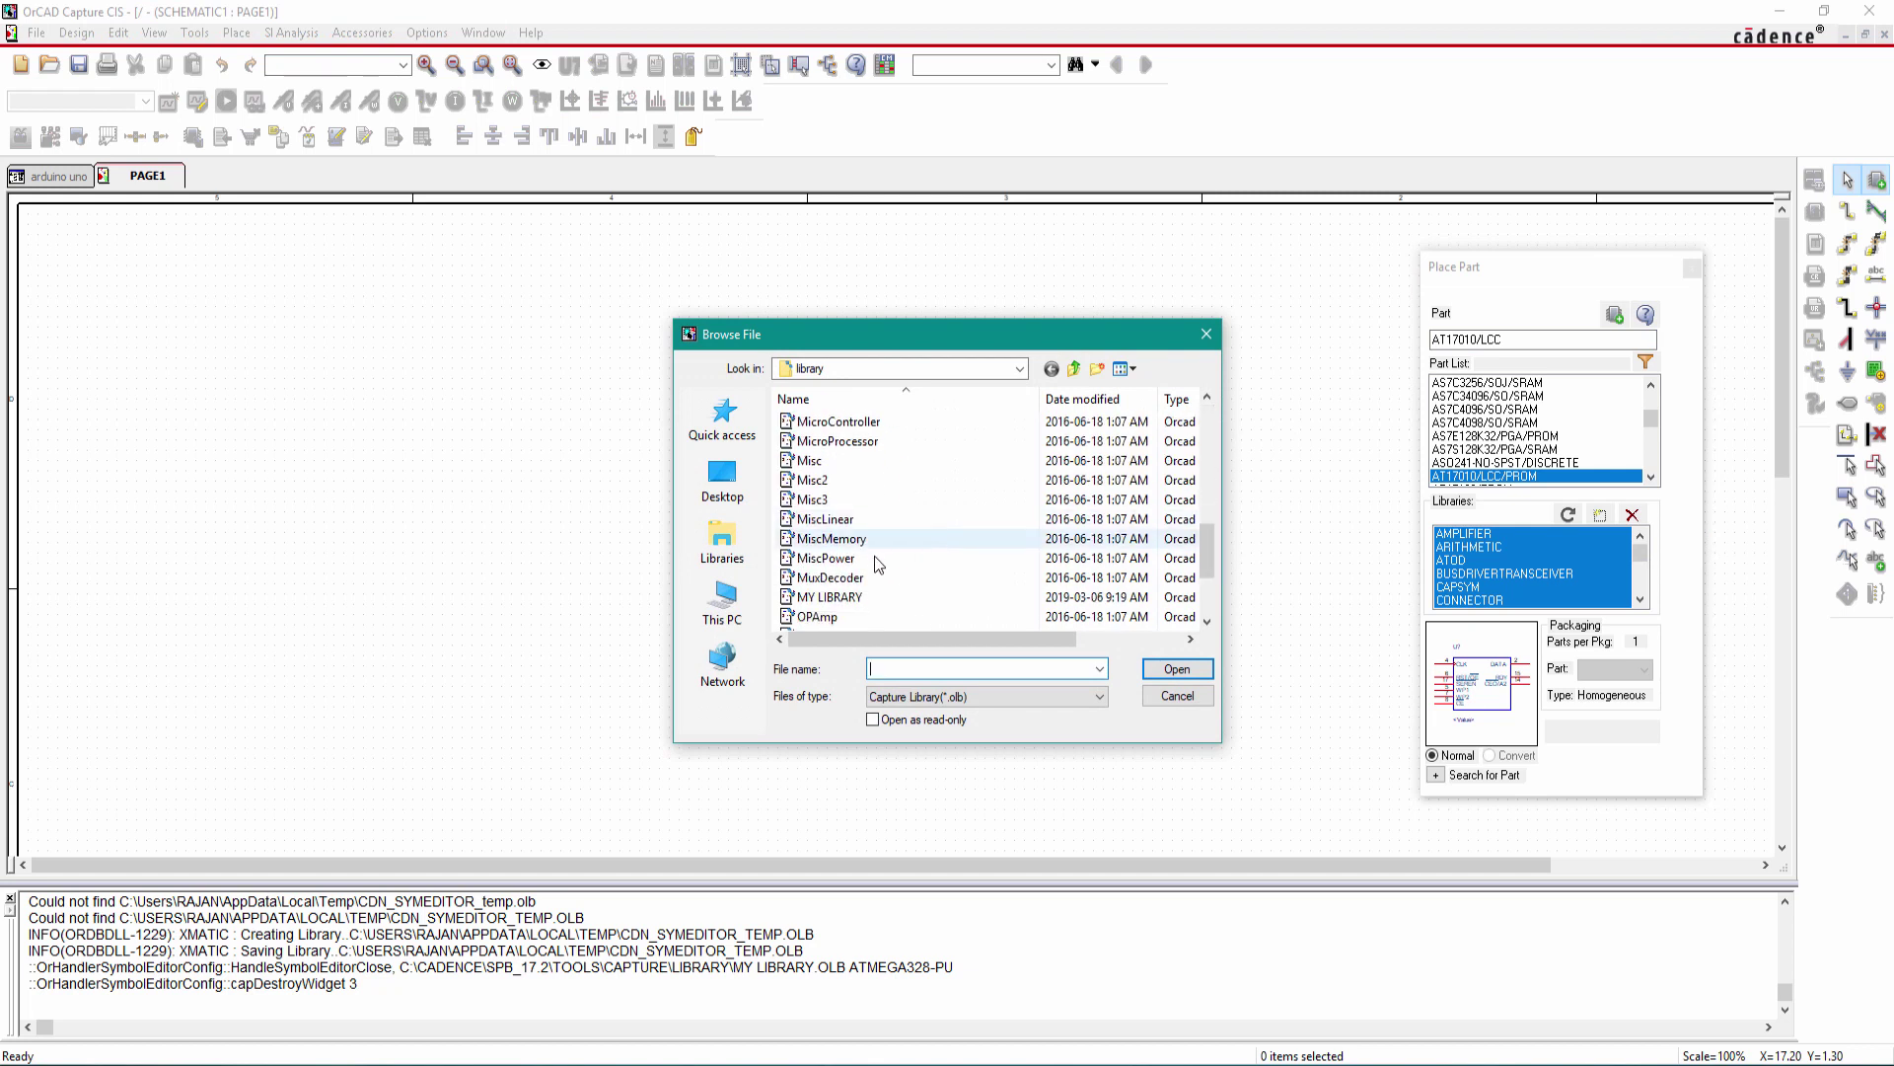
click(840, 597)
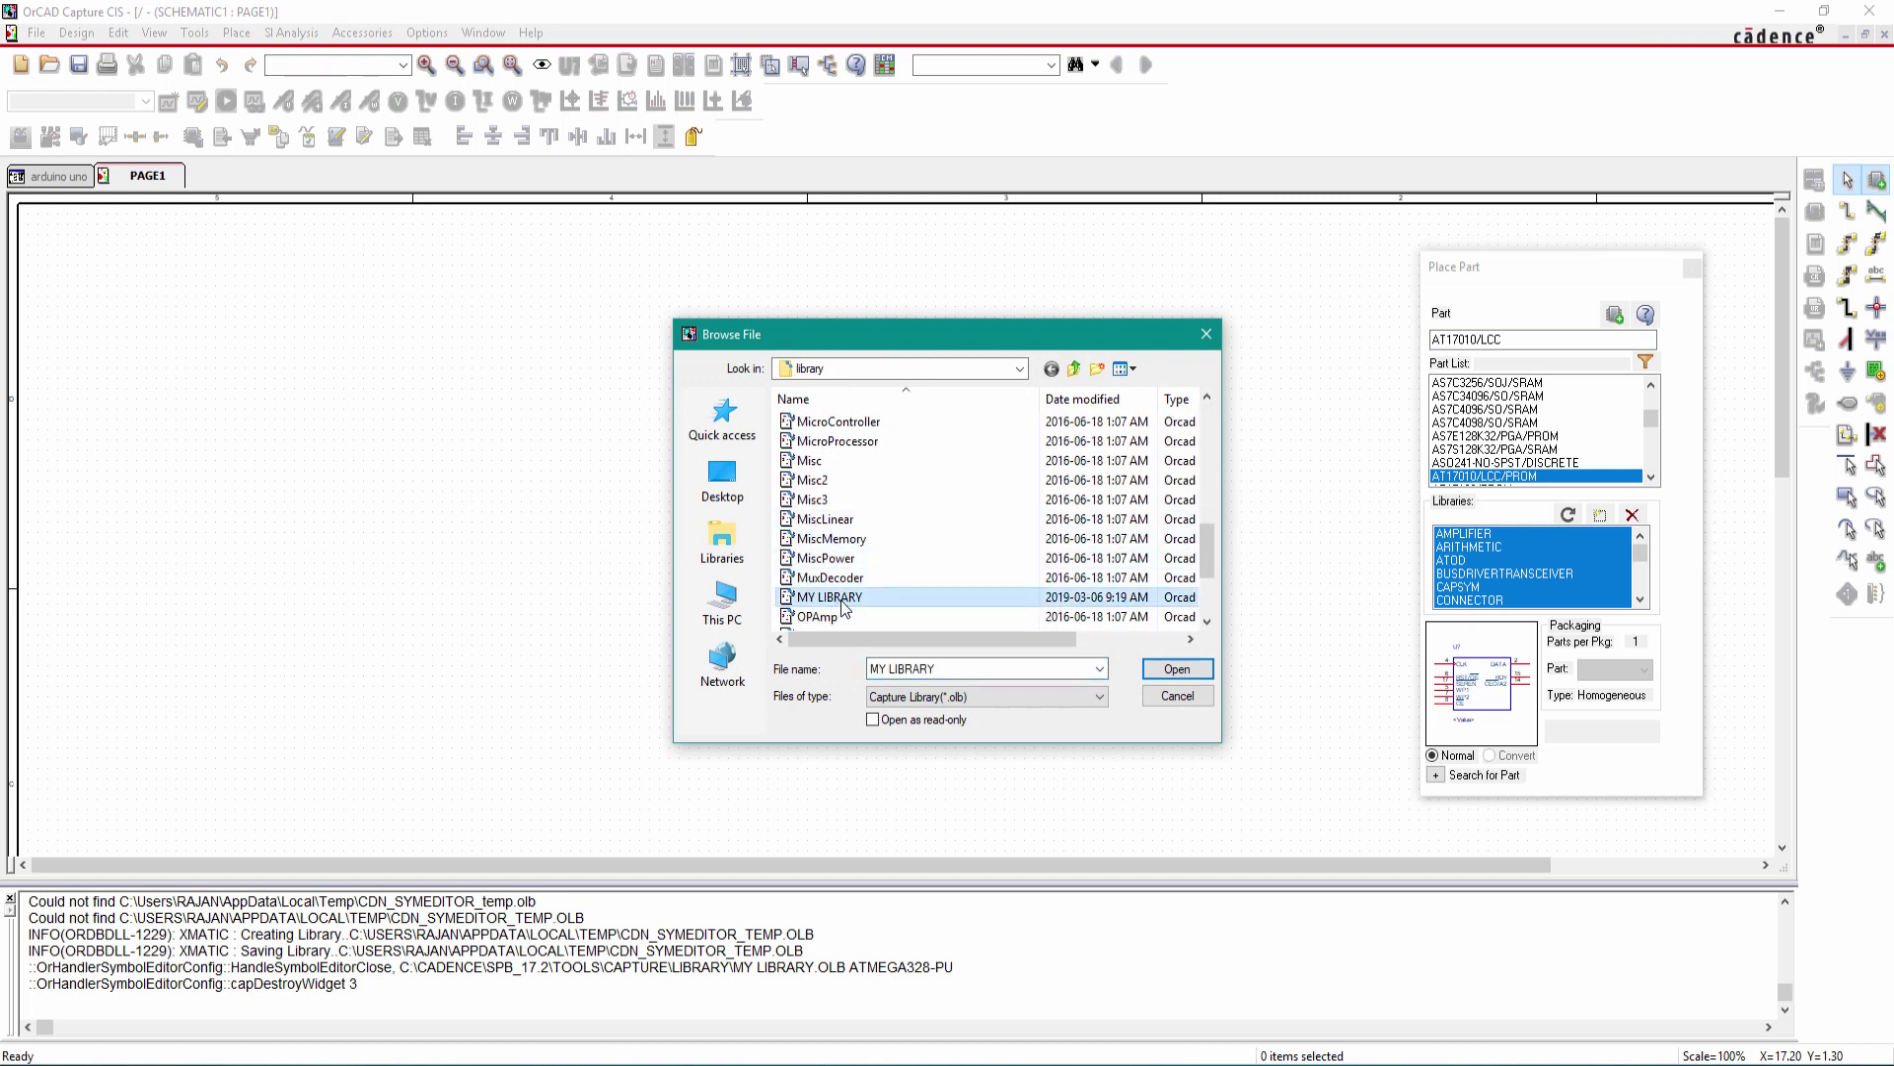
click(1177, 668)
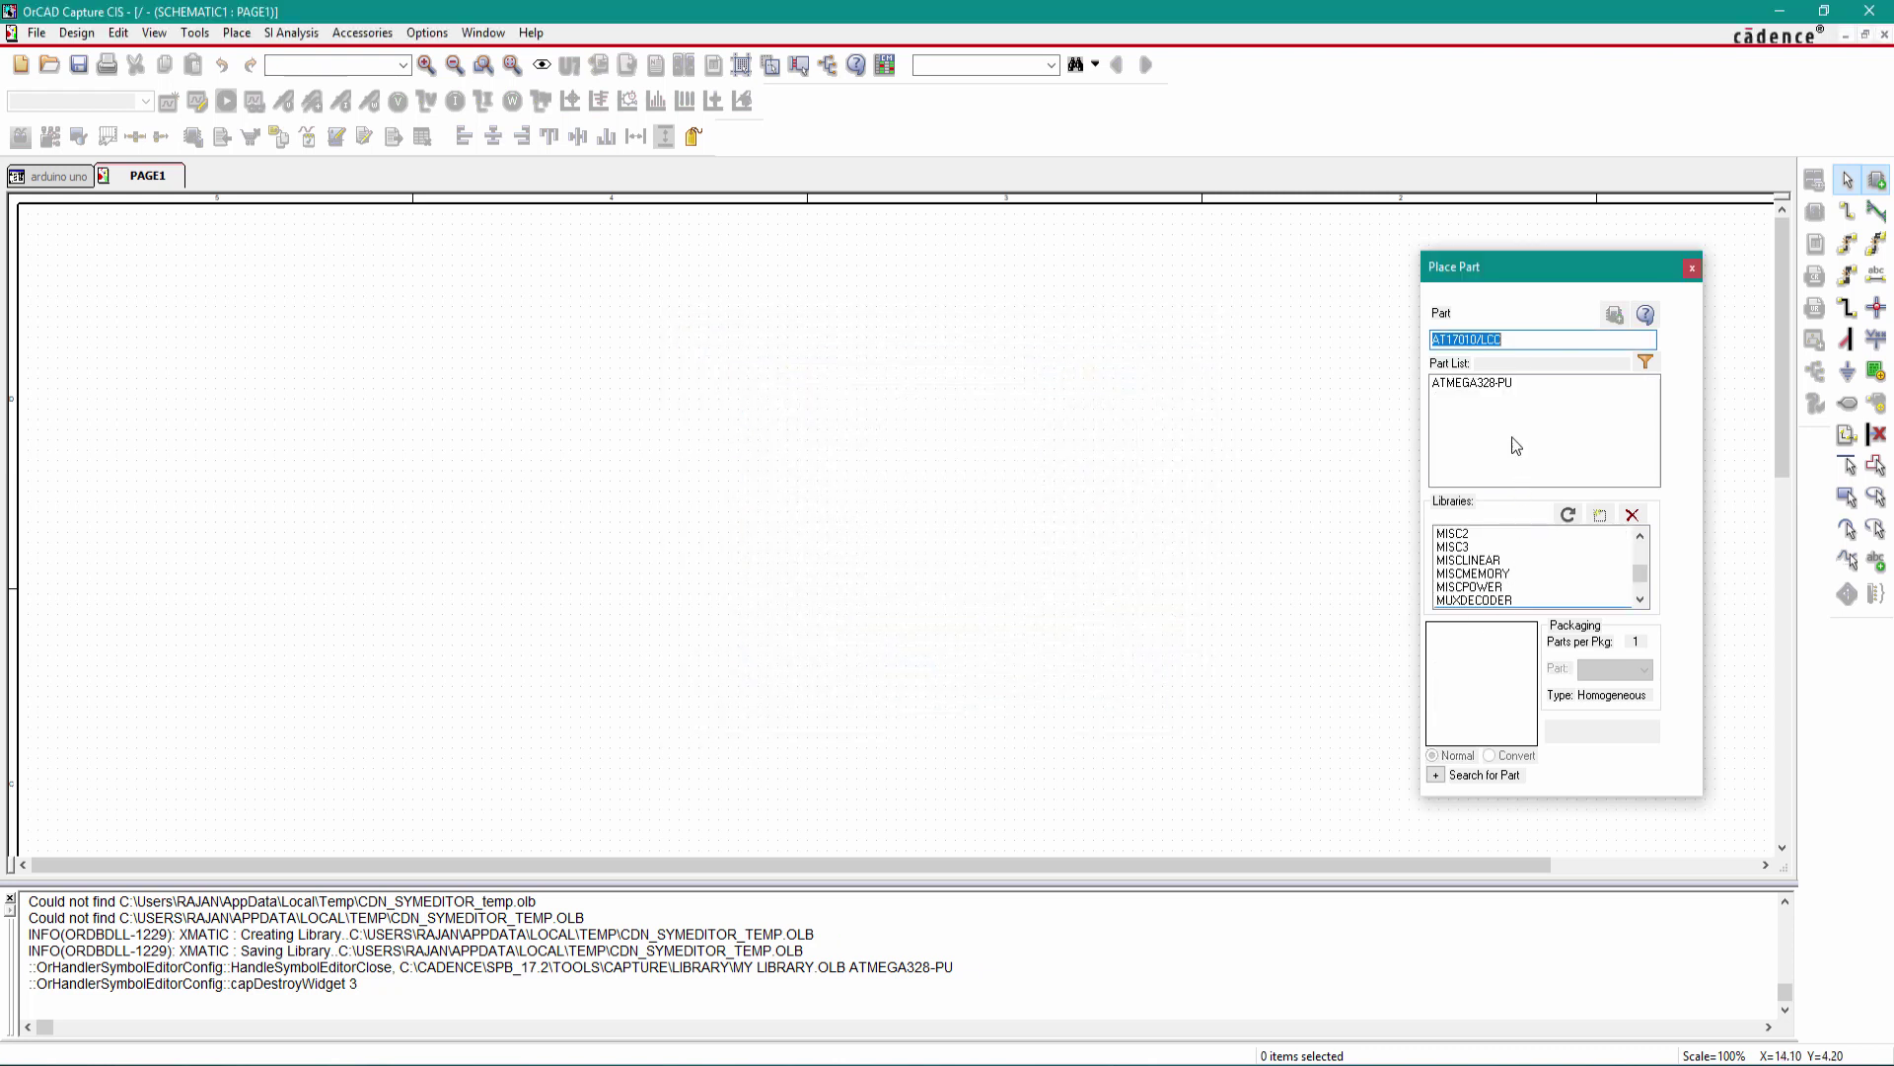
Place ATMEGA328-PU as U1 on PAGE1, end placement mode, and close the Place Part panel.
click(1498, 383)
key(Return)
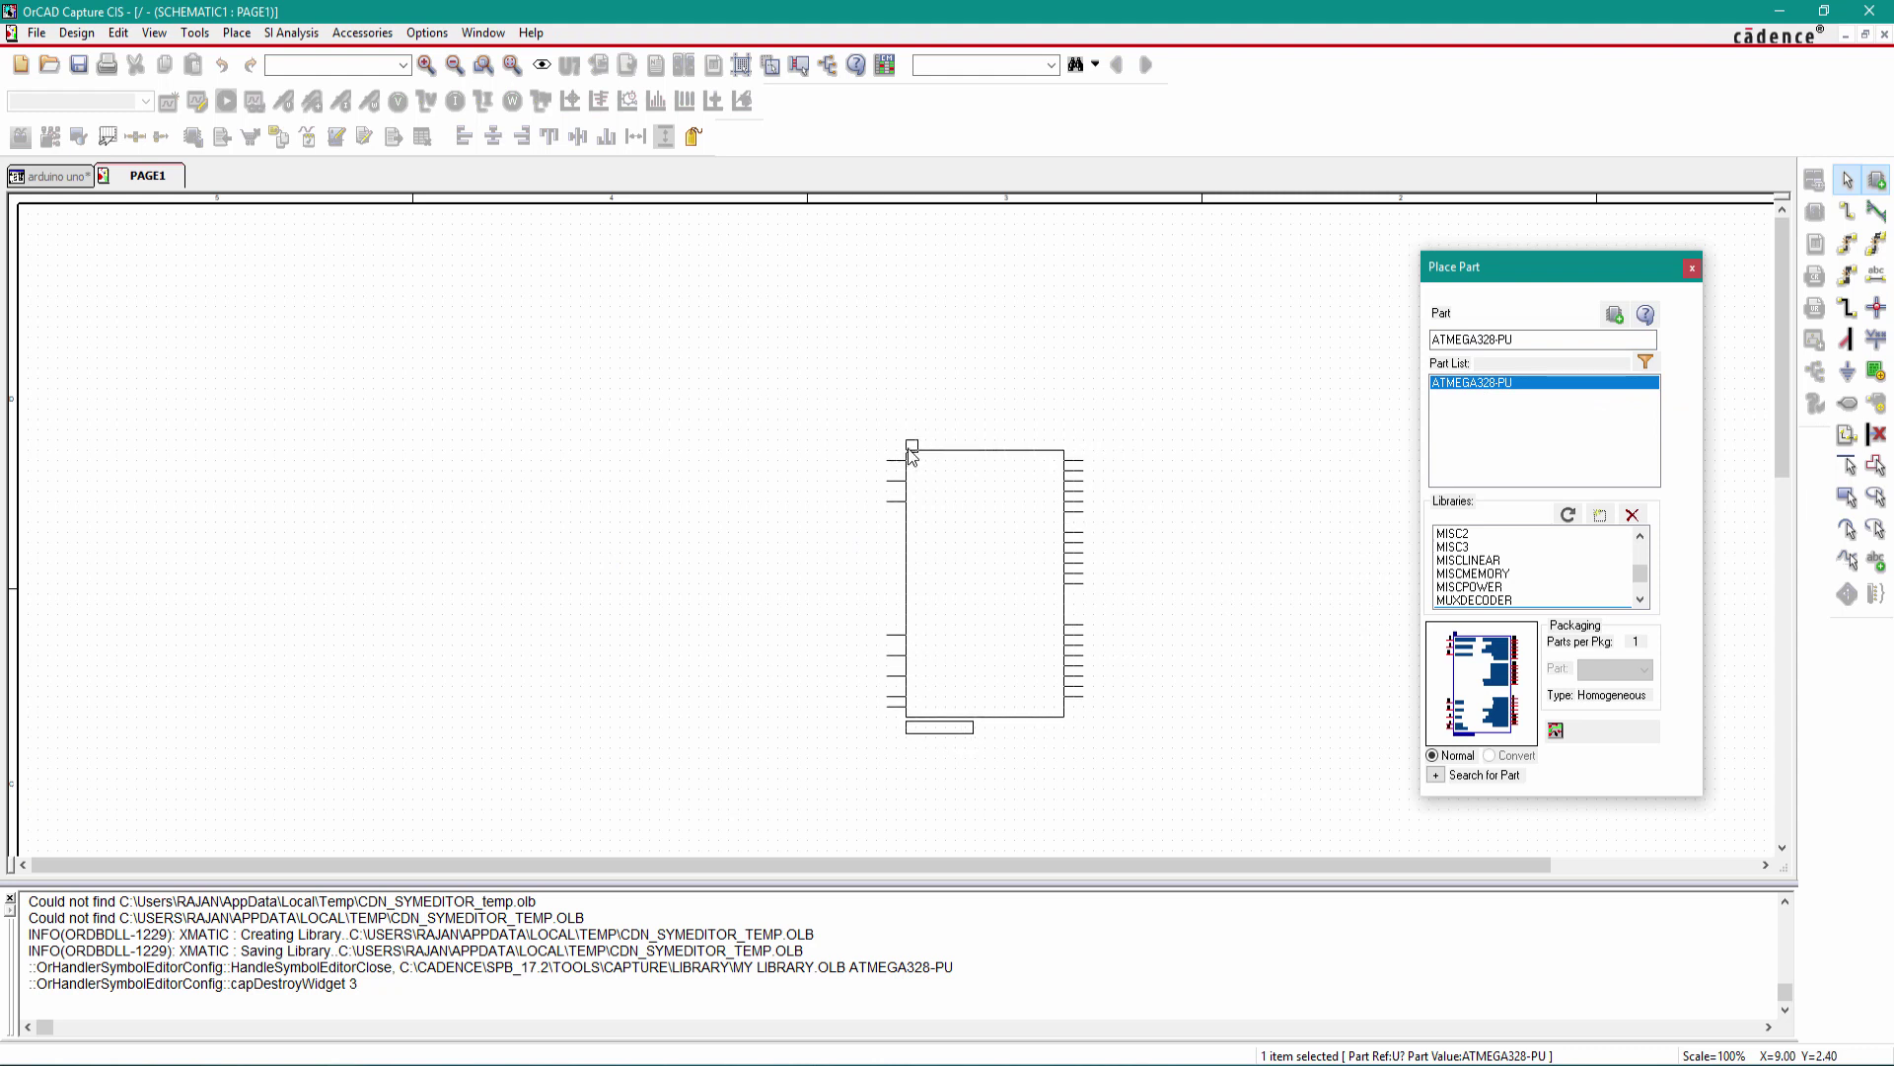
click(912, 452)
right_click(1016, 355)
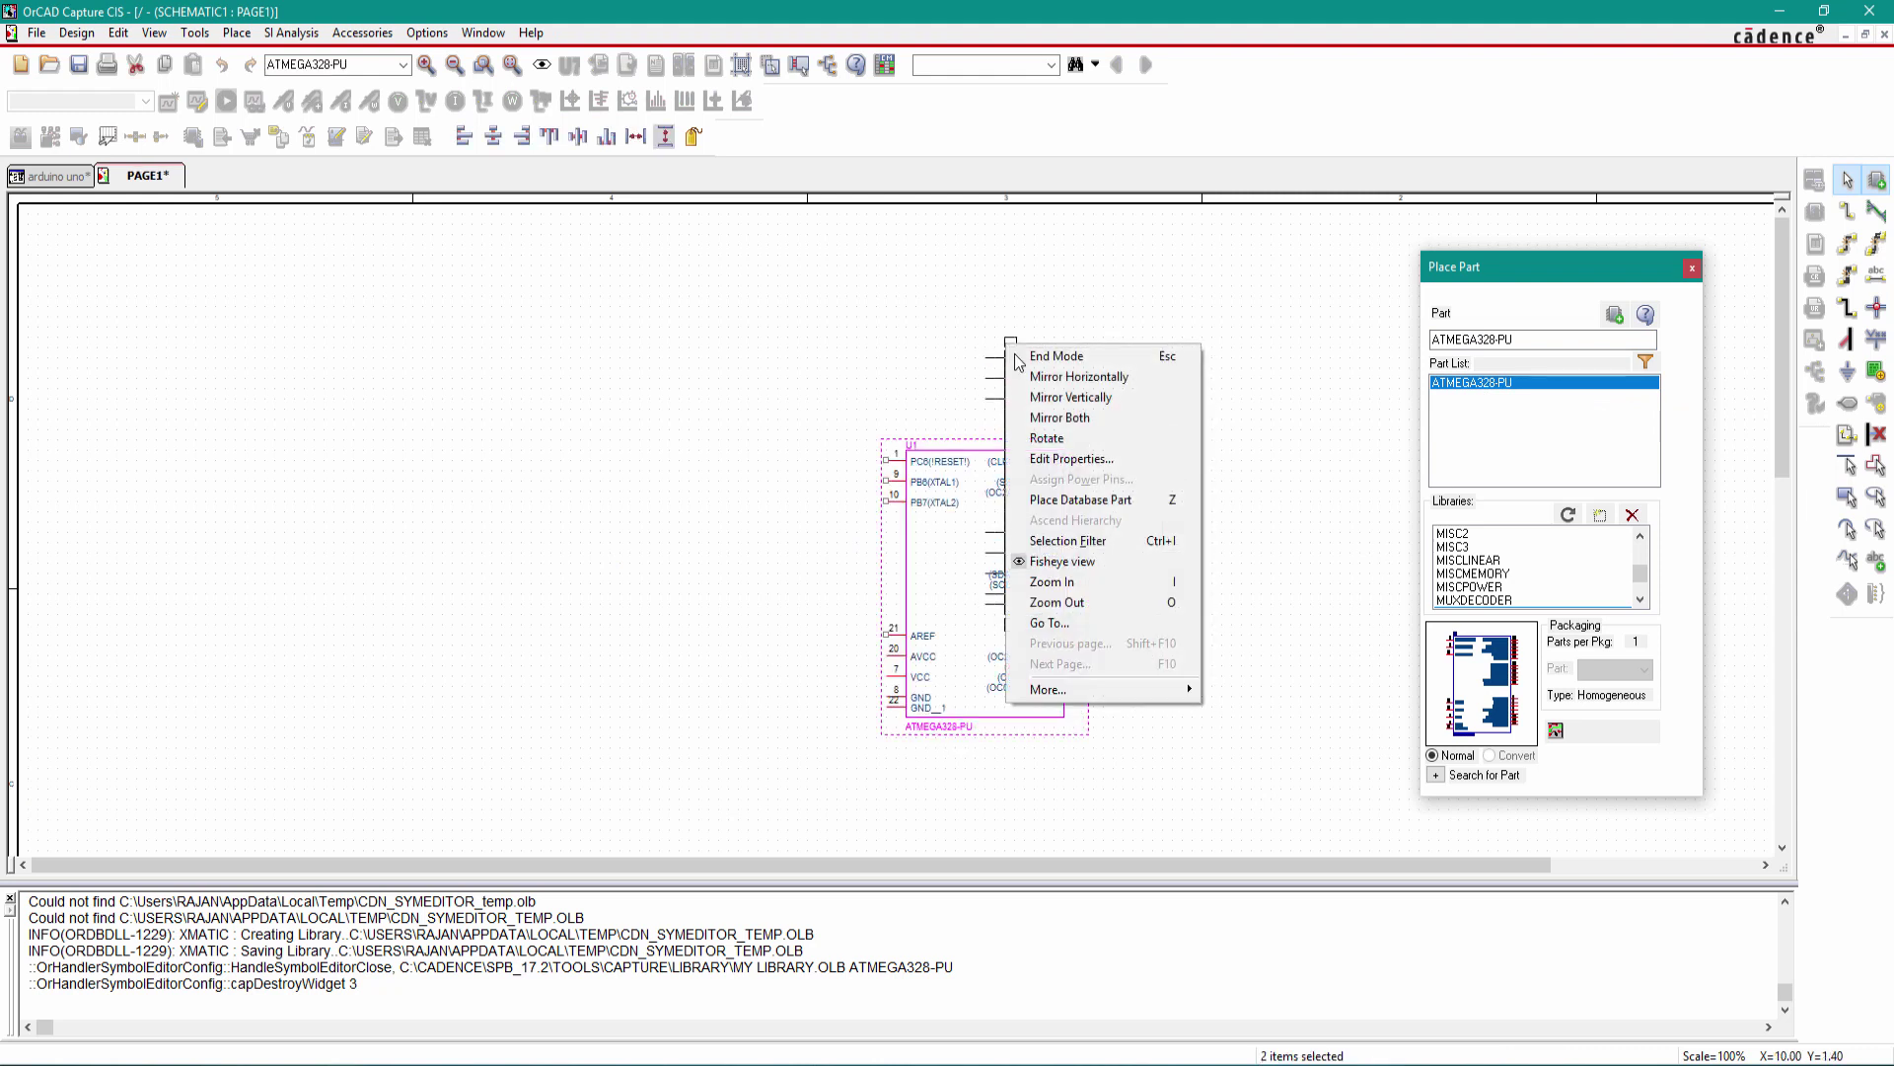
click(1022, 358)
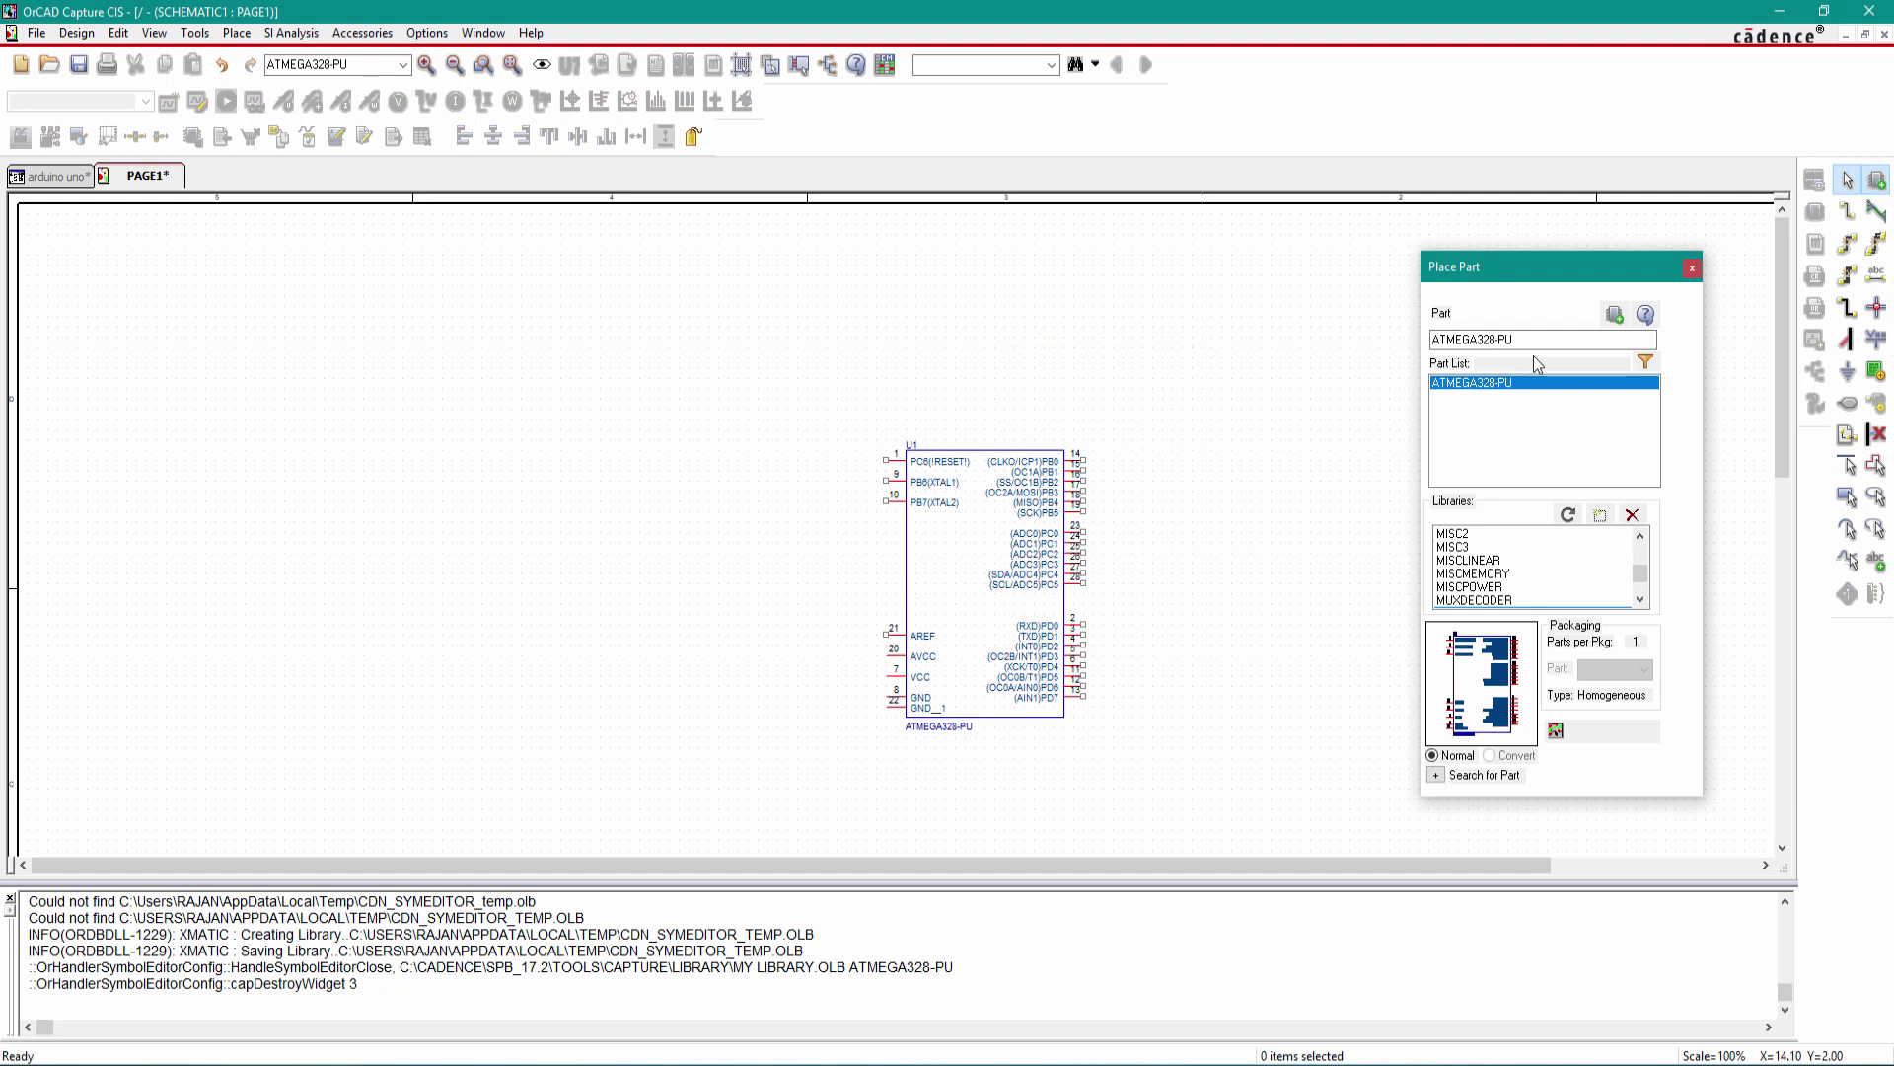
click(1692, 269)
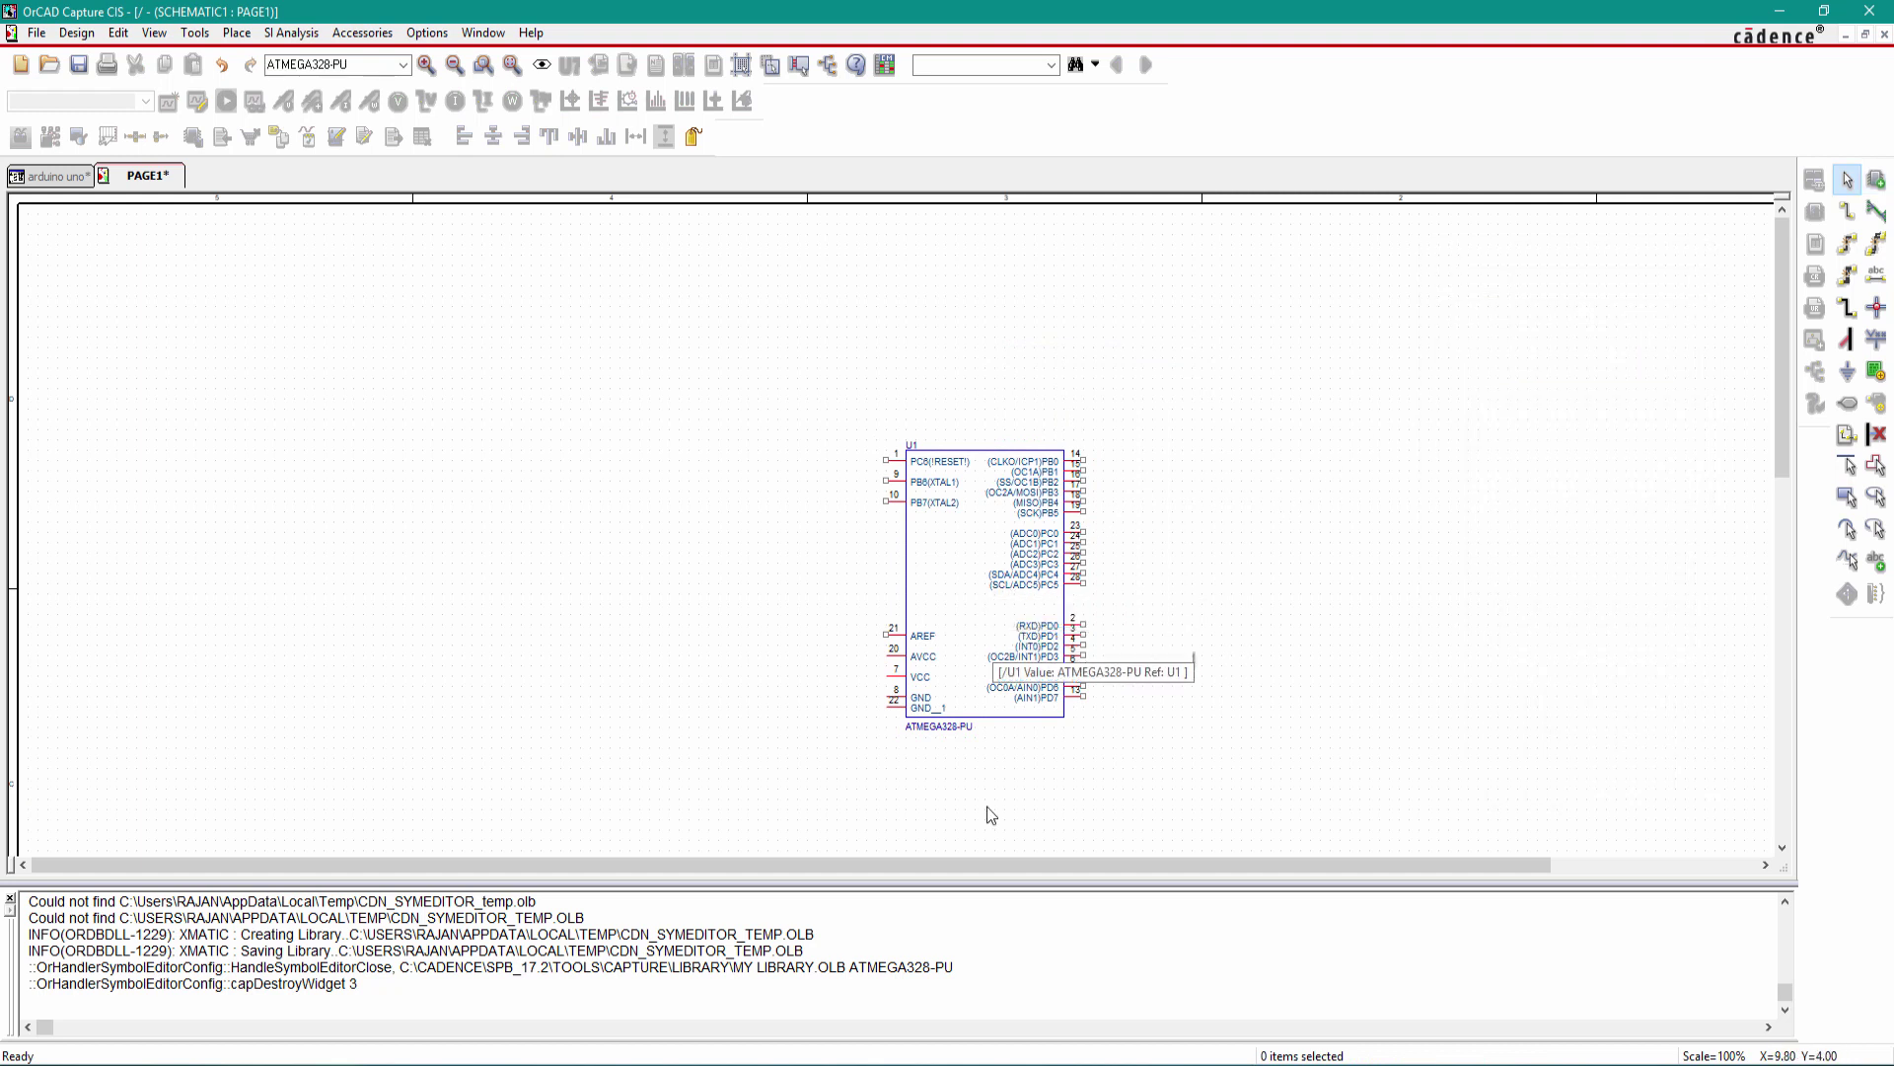
key(alt+Tab)
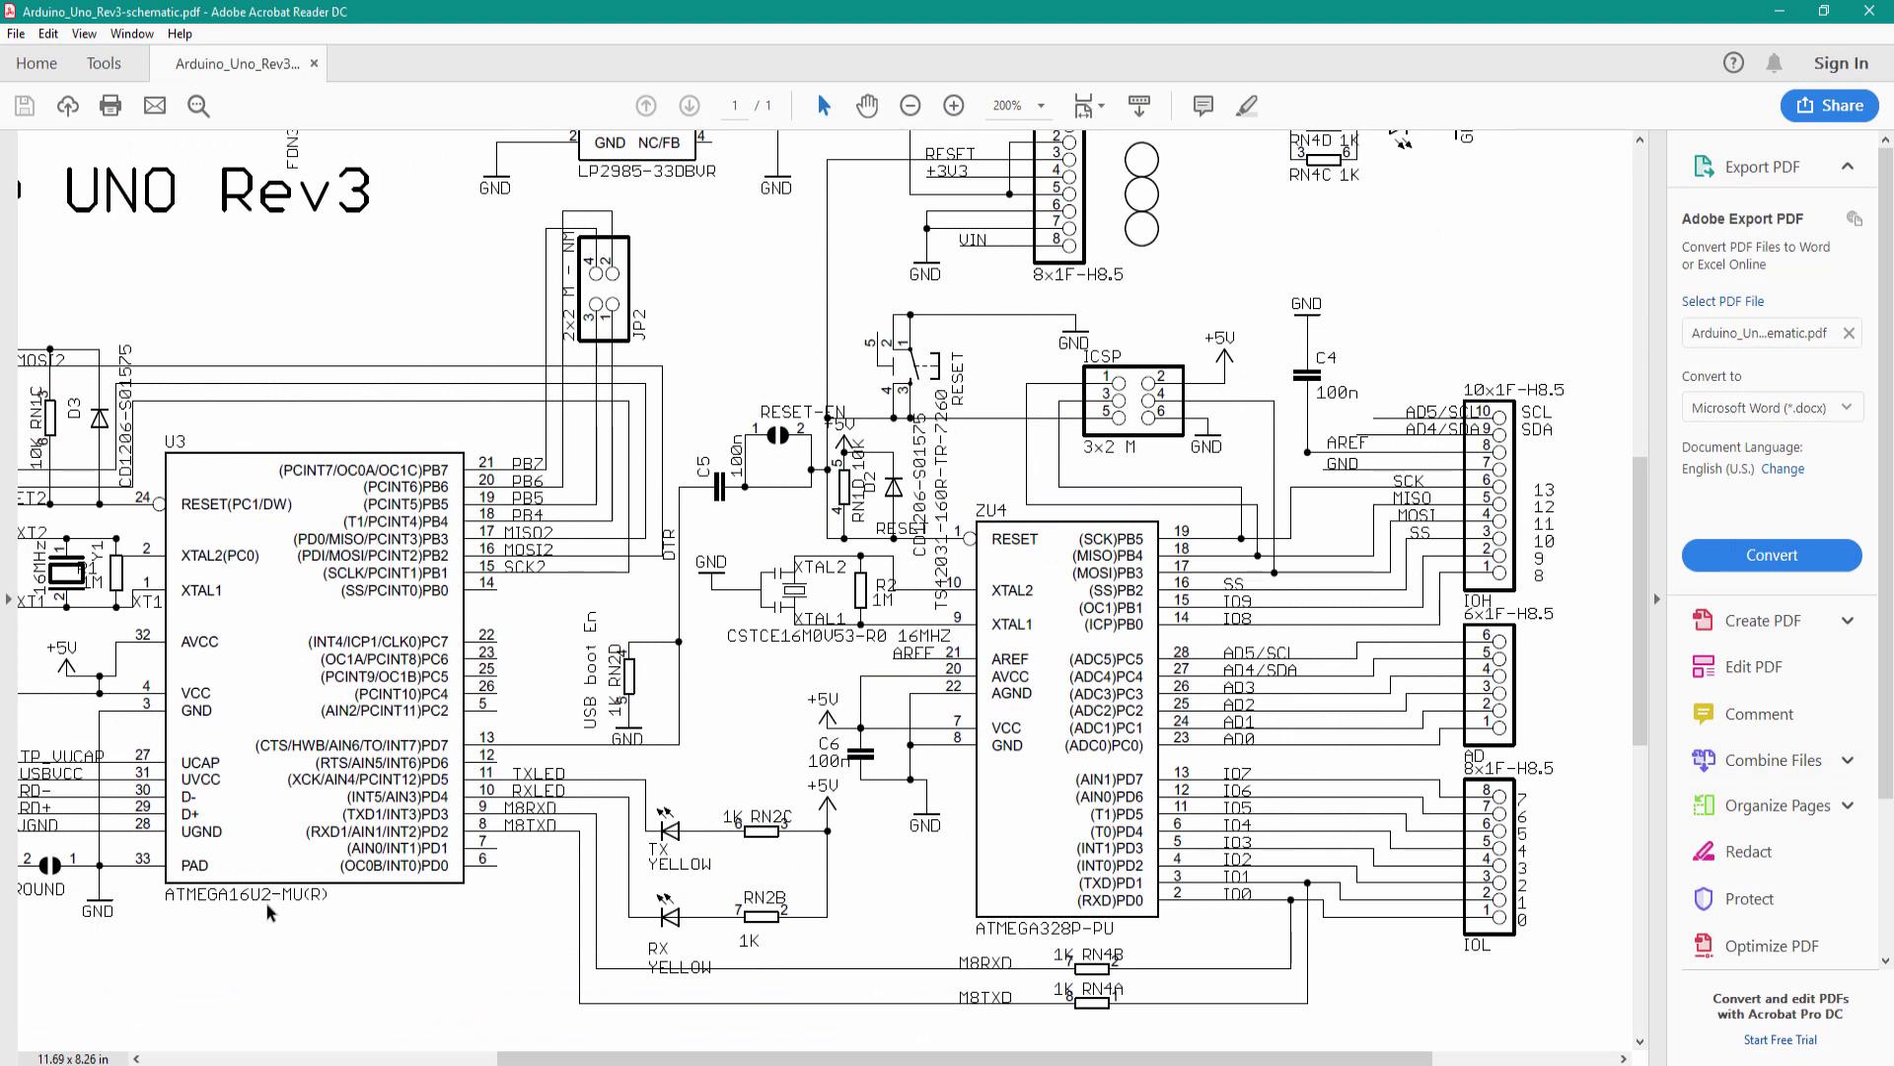
Search SnapEDA for 'Atmega 16u2 mu', checking the USB chip's part number on the schematic.
key(alt+Tab)
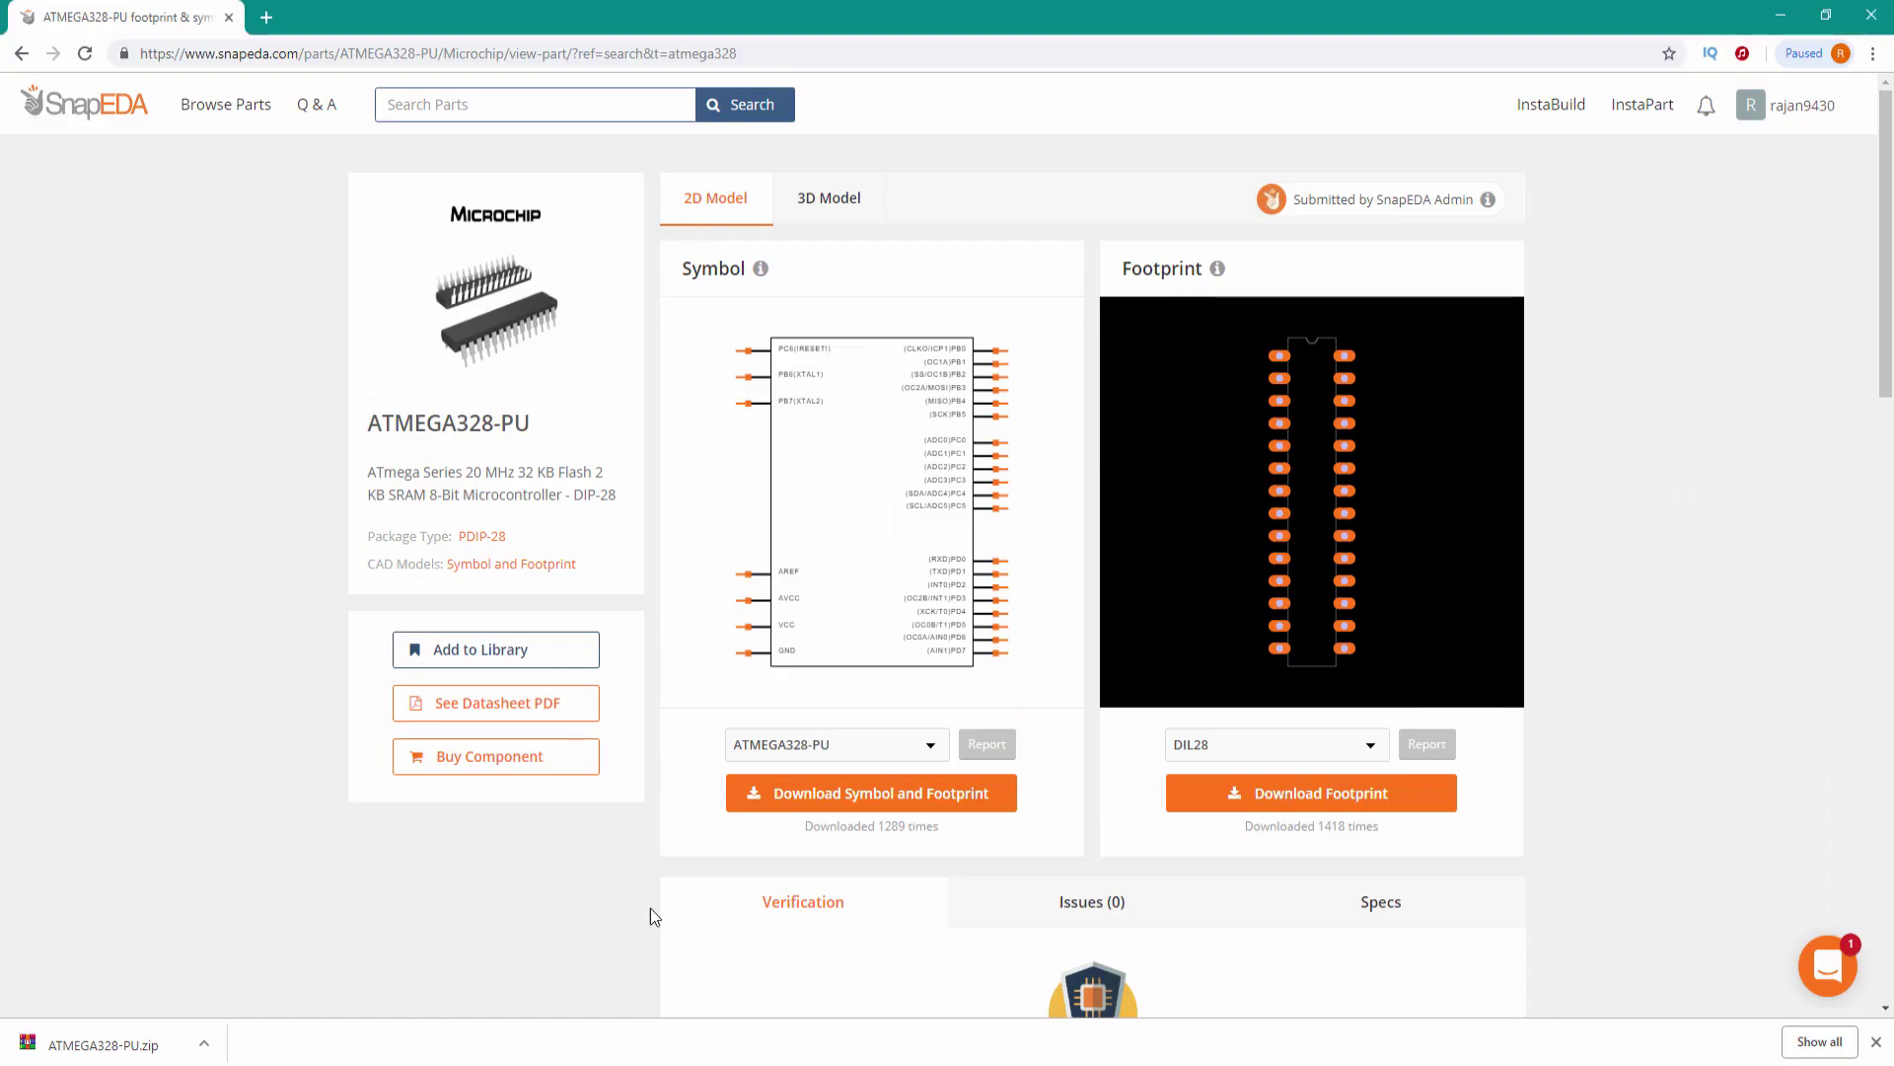
click(473, 105)
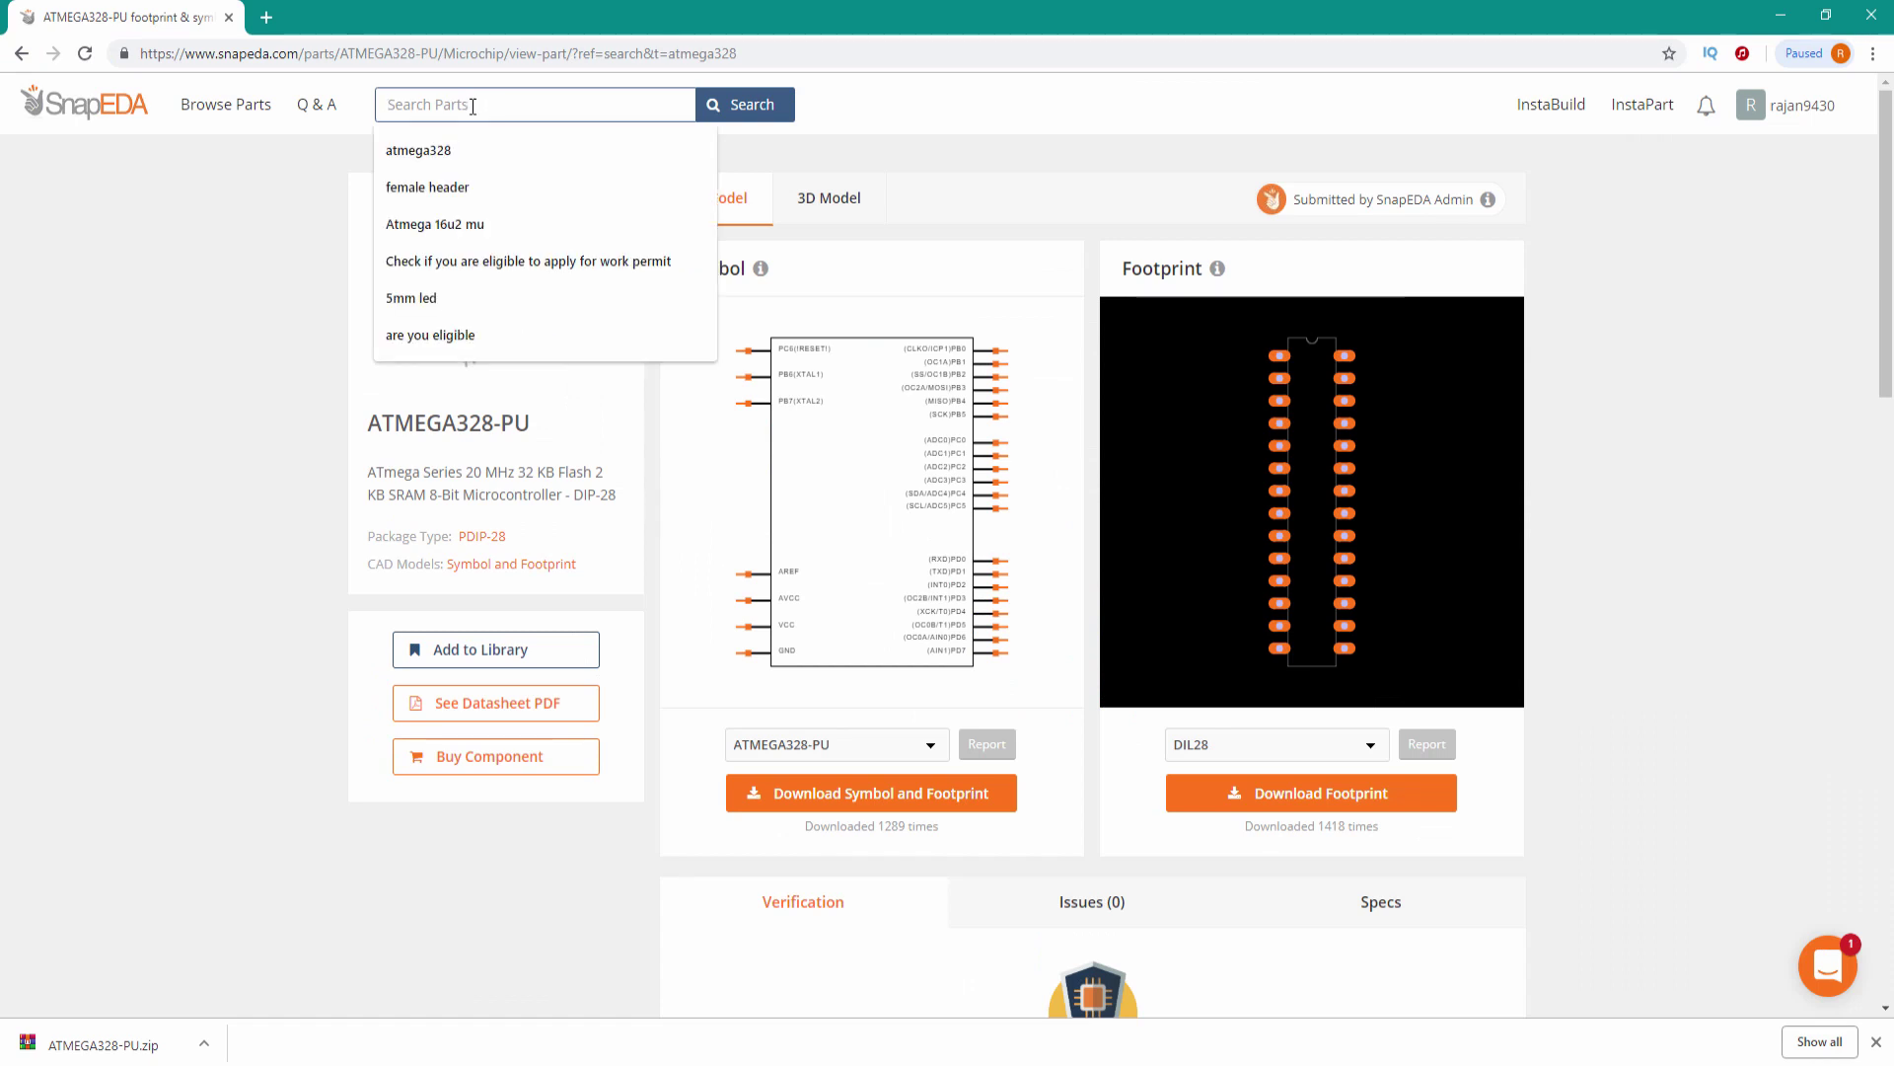
click(463, 227)
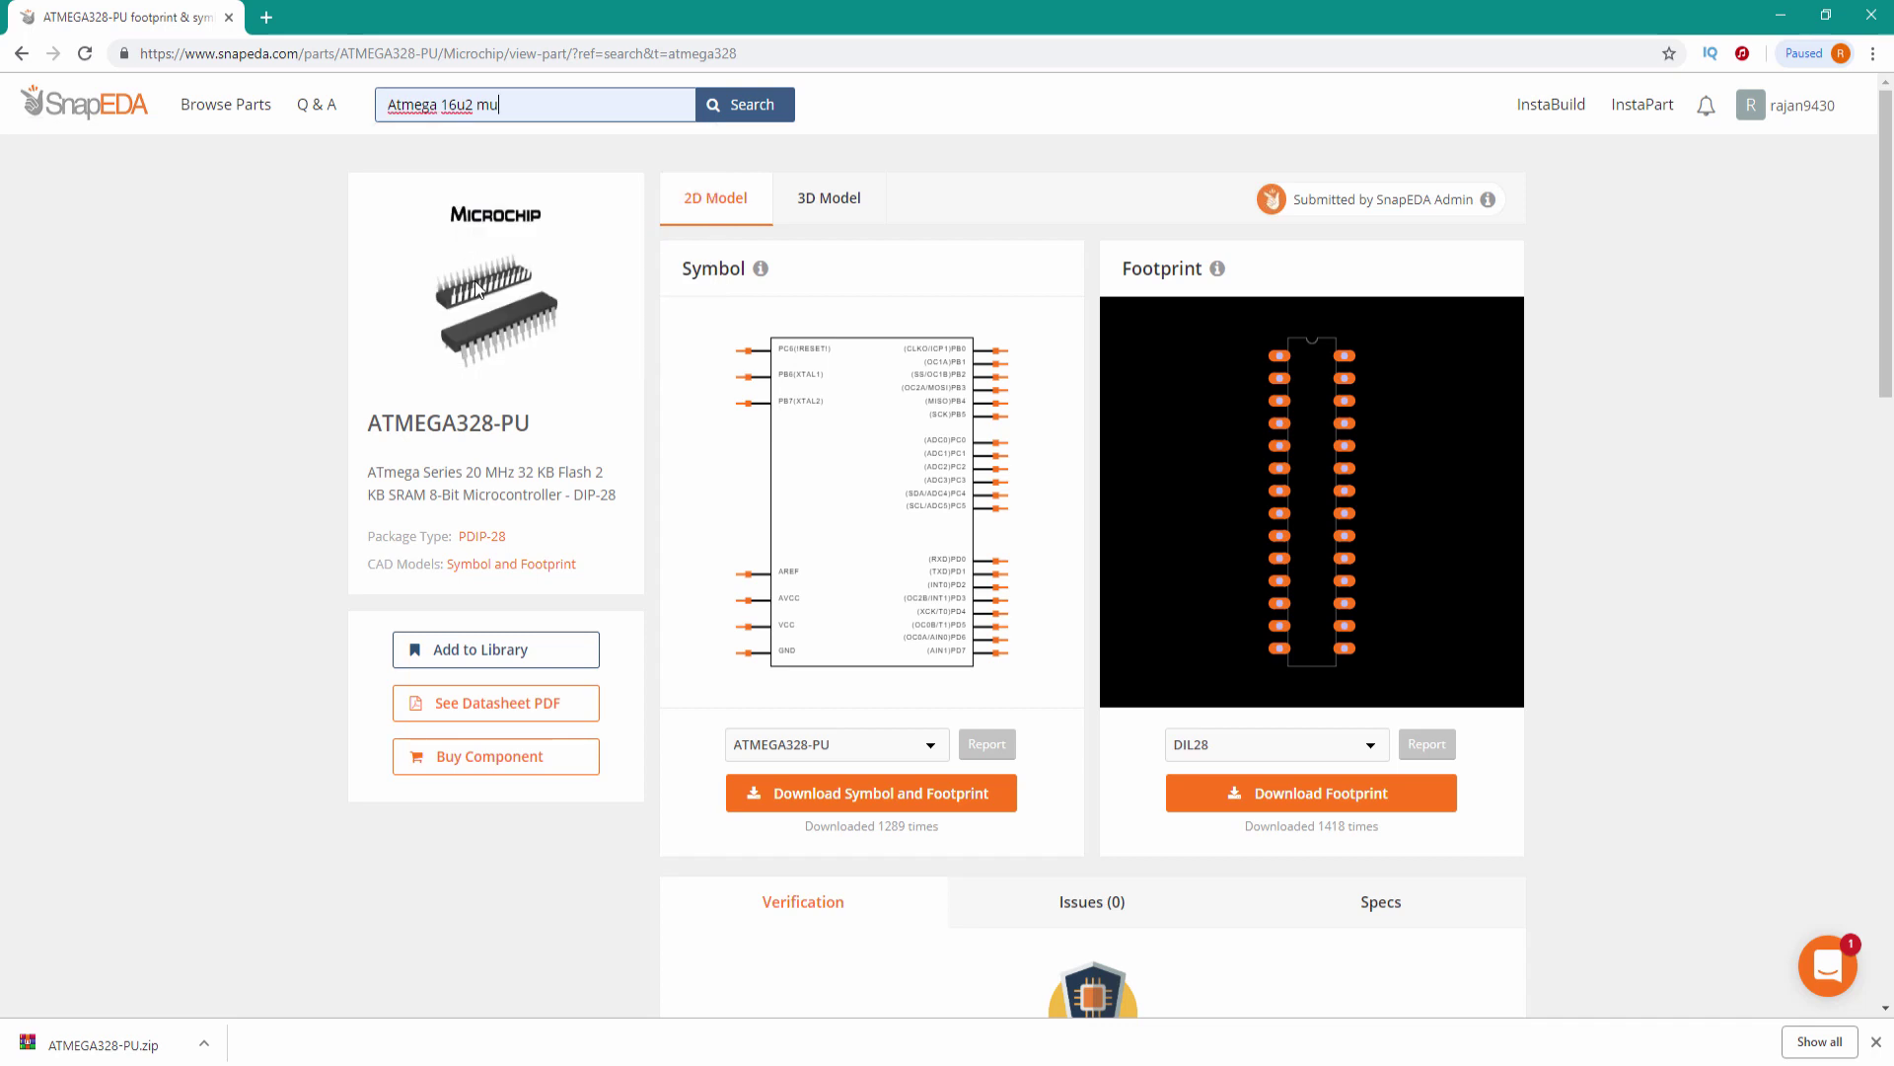
click(777, 105)
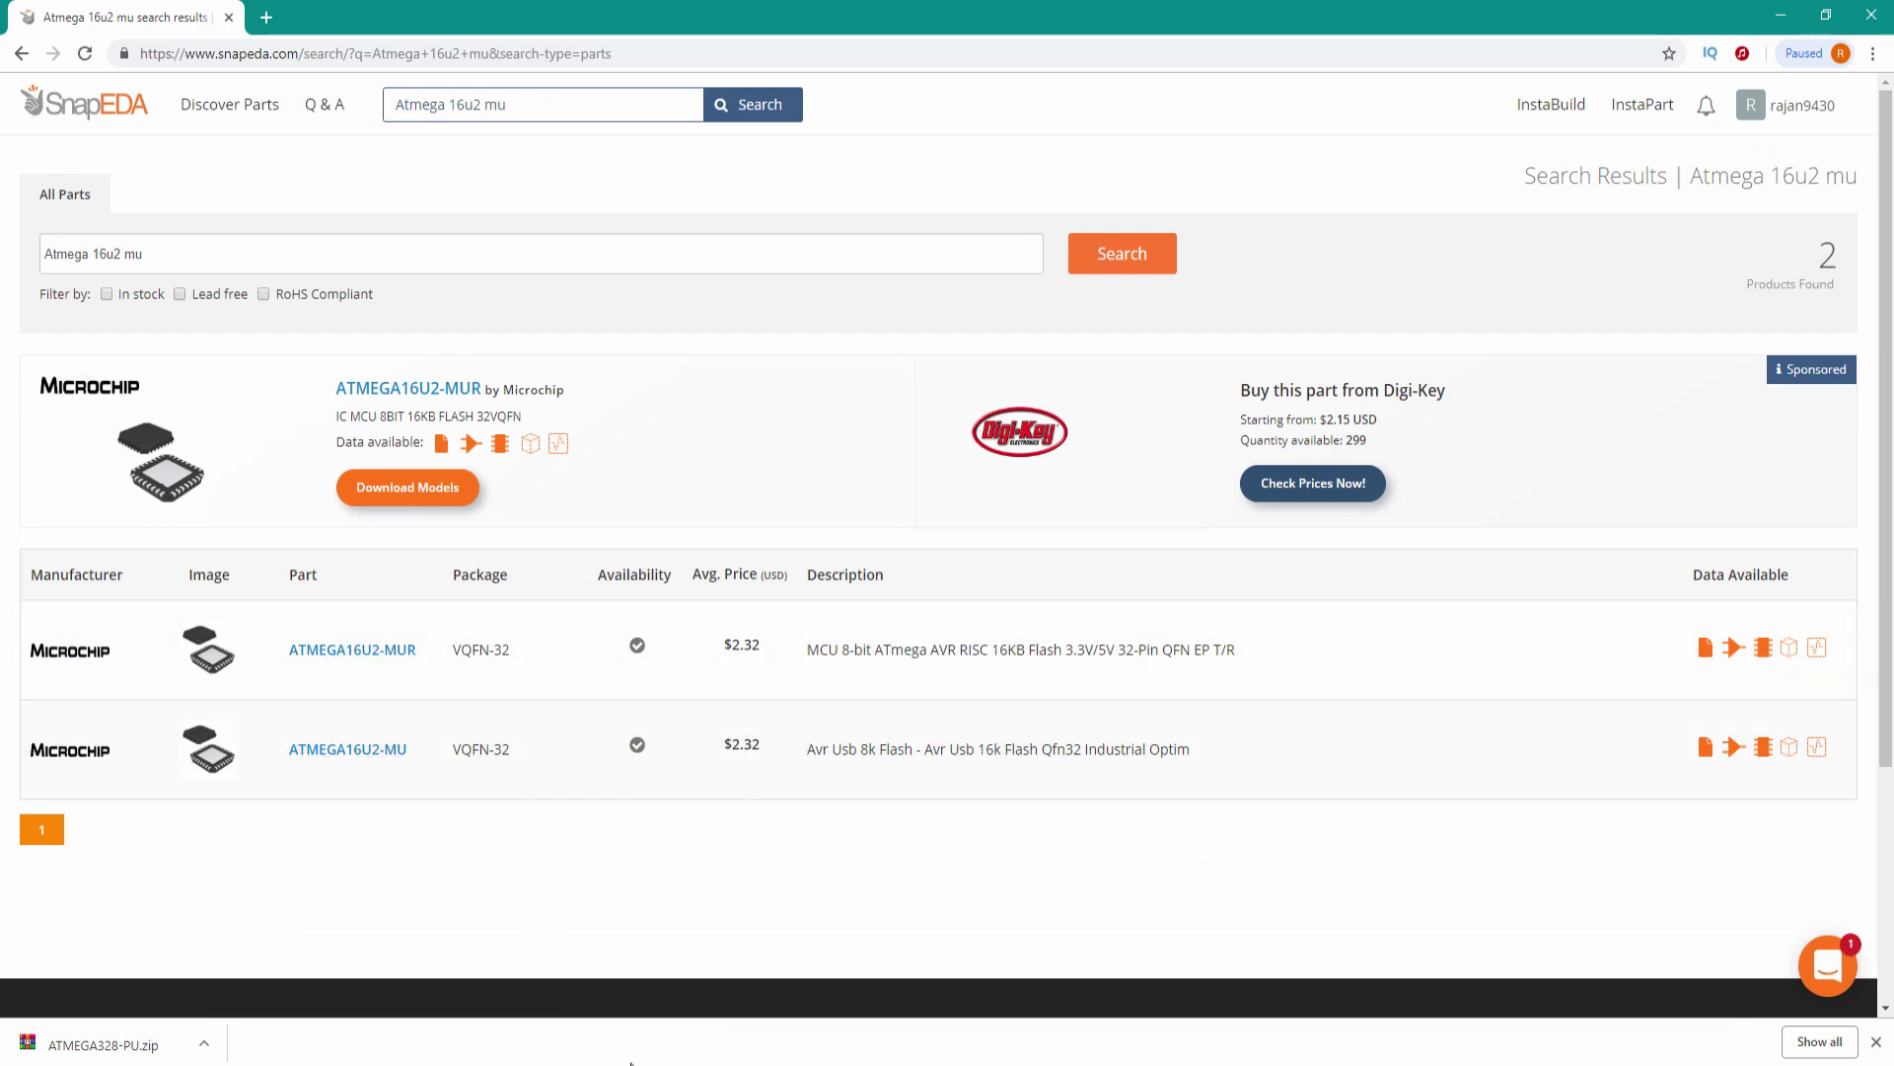
key(alt+Tab)
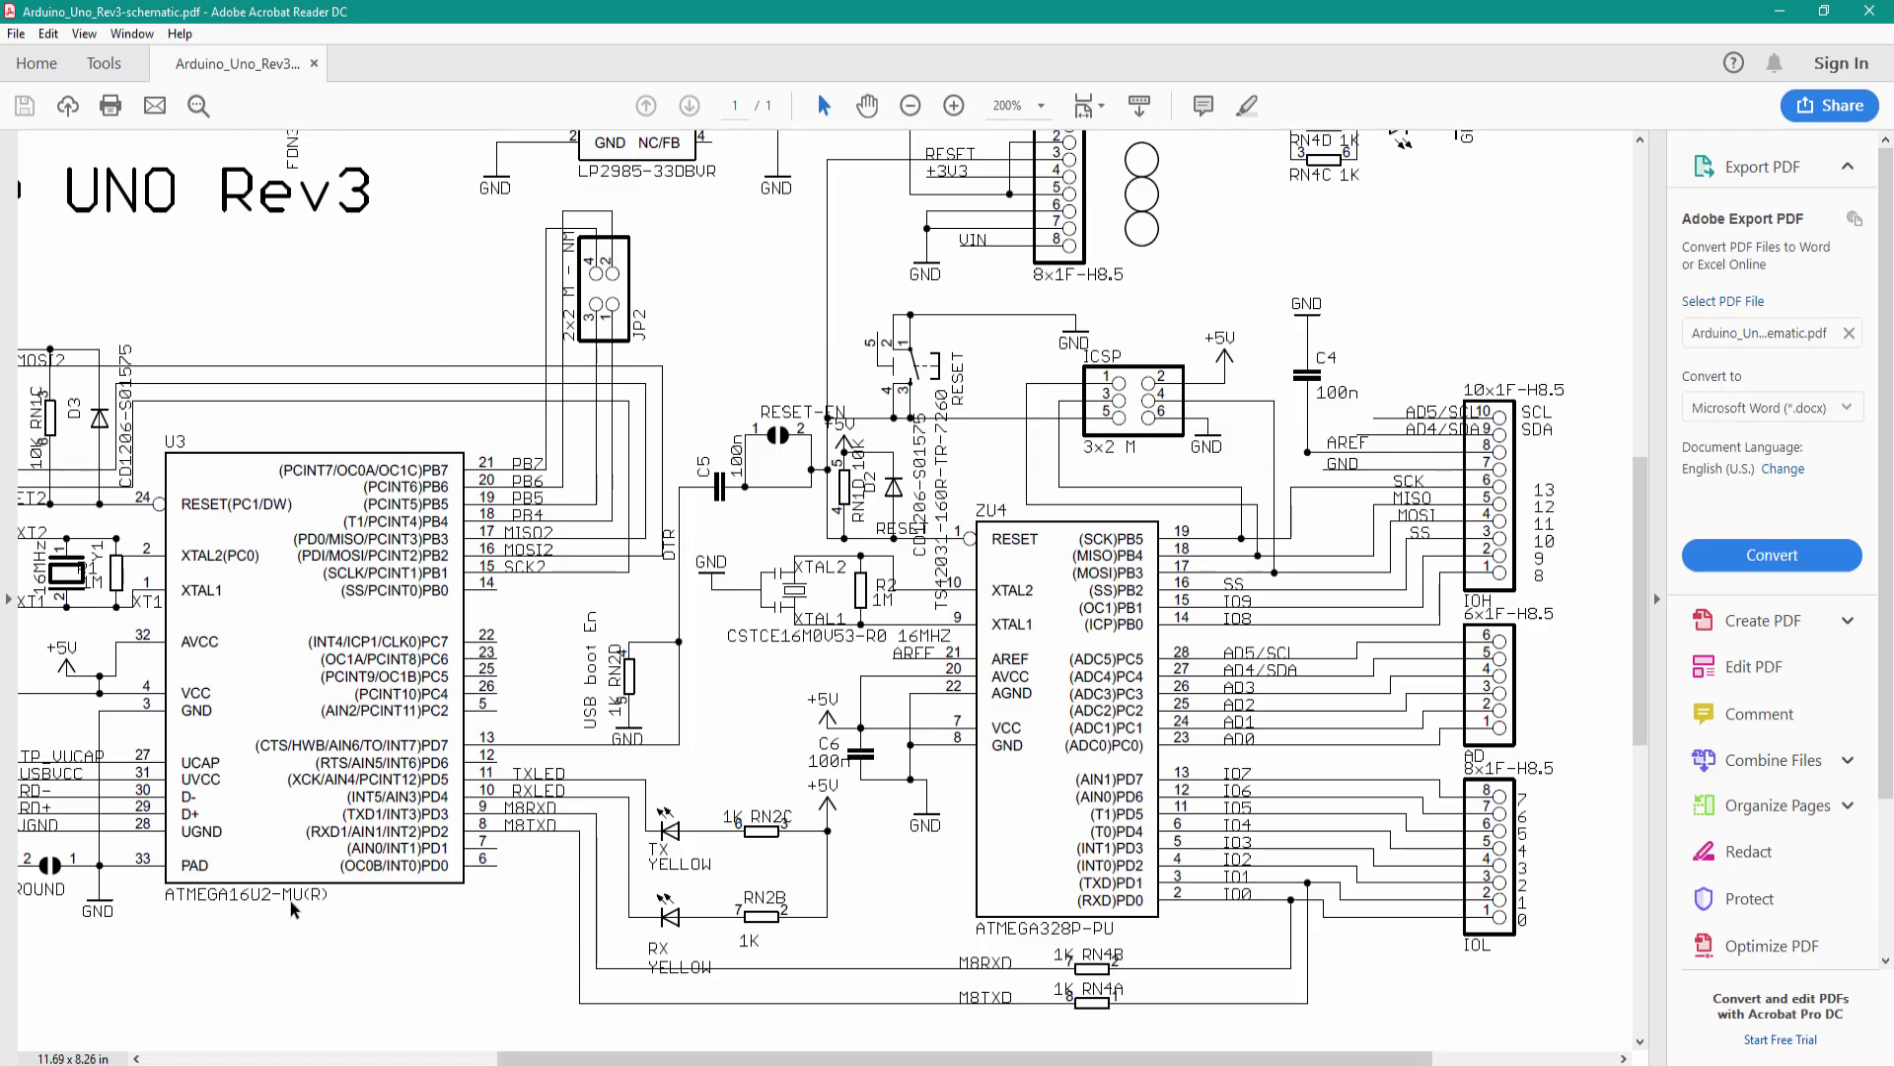
key(alt+Tab)
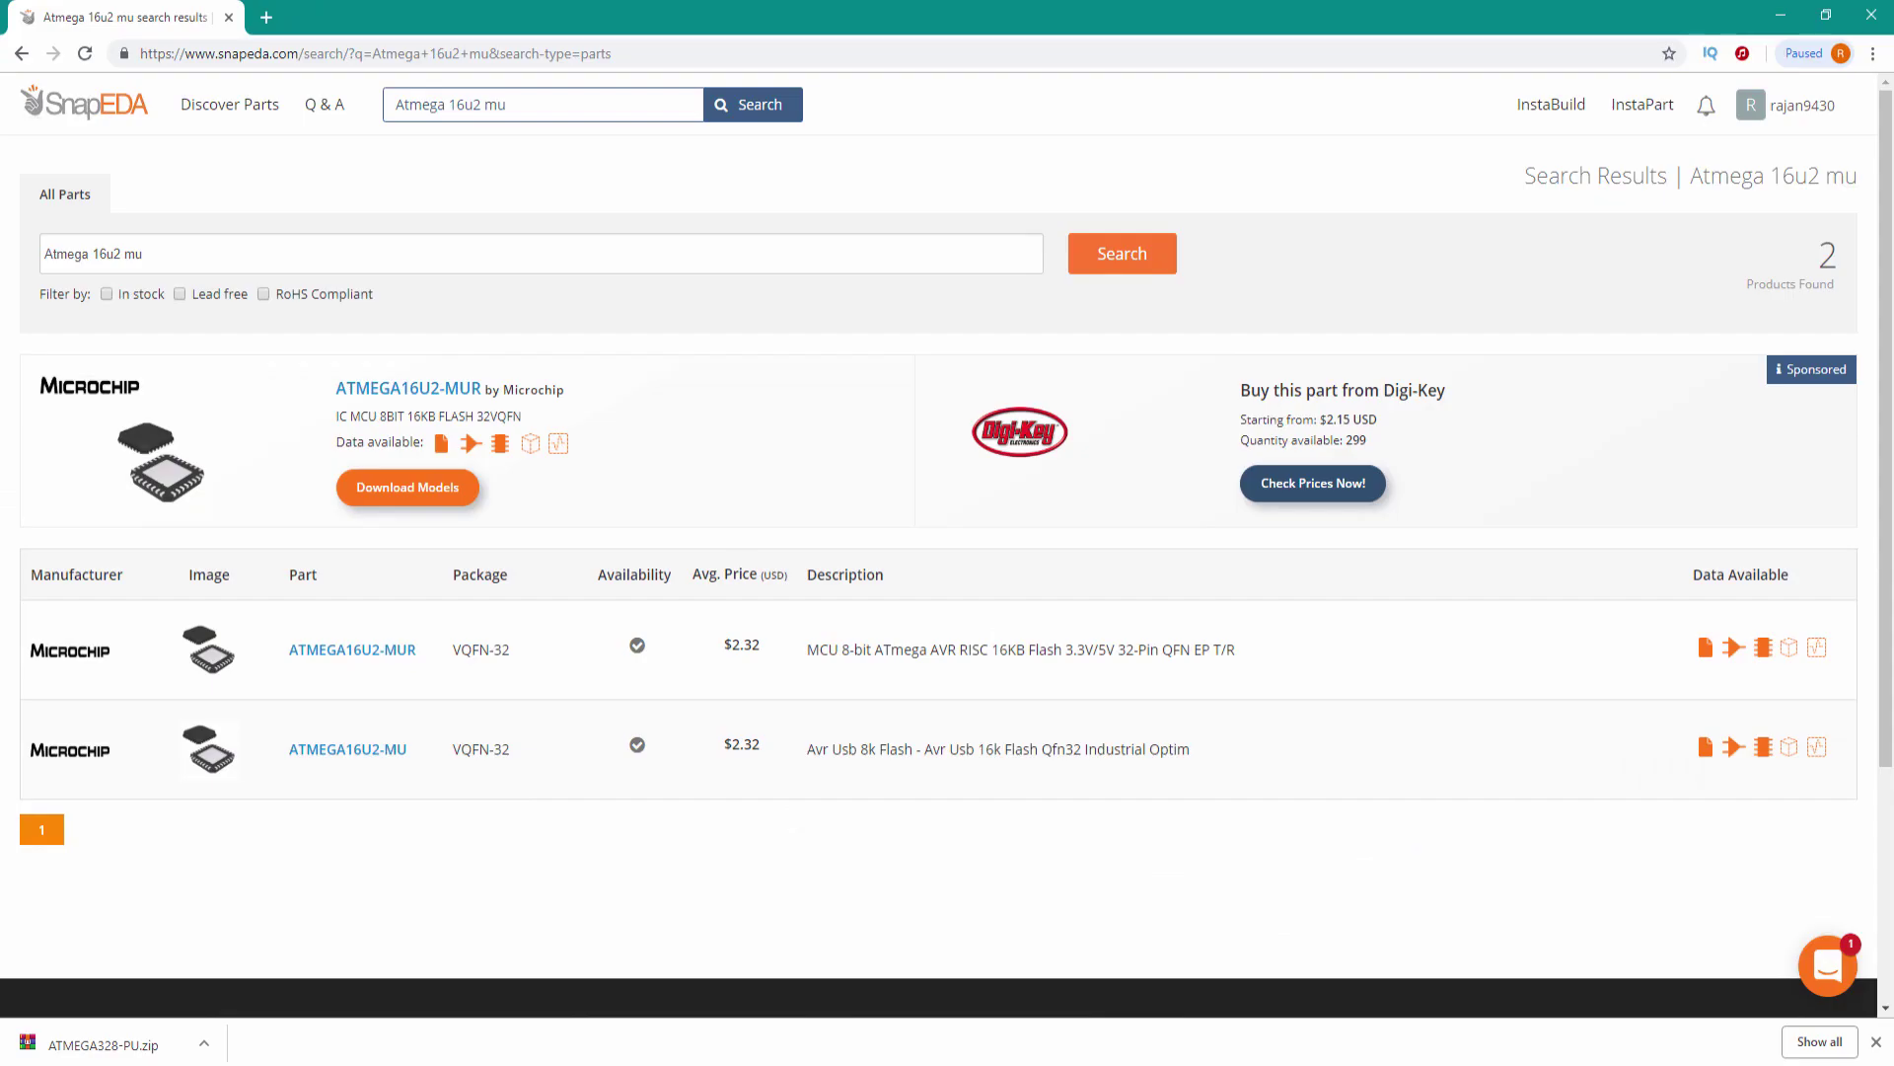
Download the ATMEGA16U2-MUR symbol and footprint in OrCAD / Allegro format.
click(339, 655)
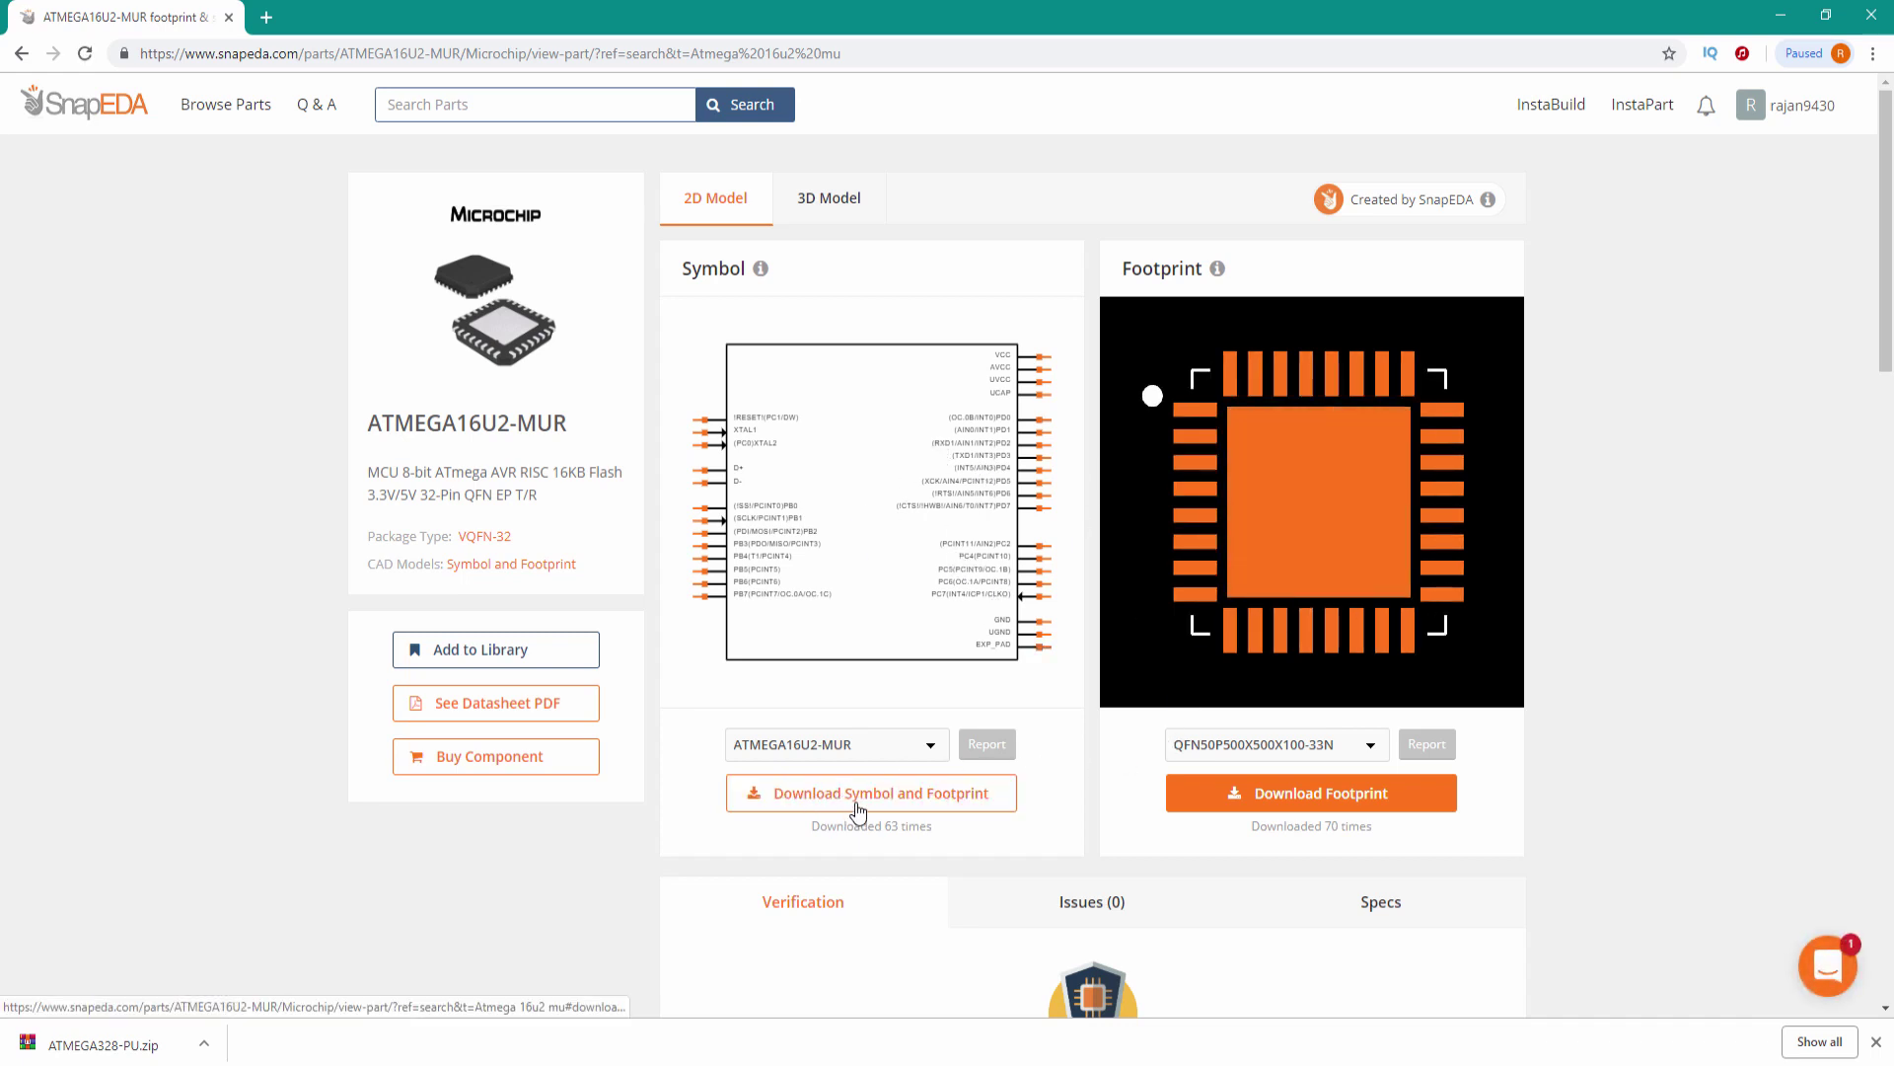
click(859, 809)
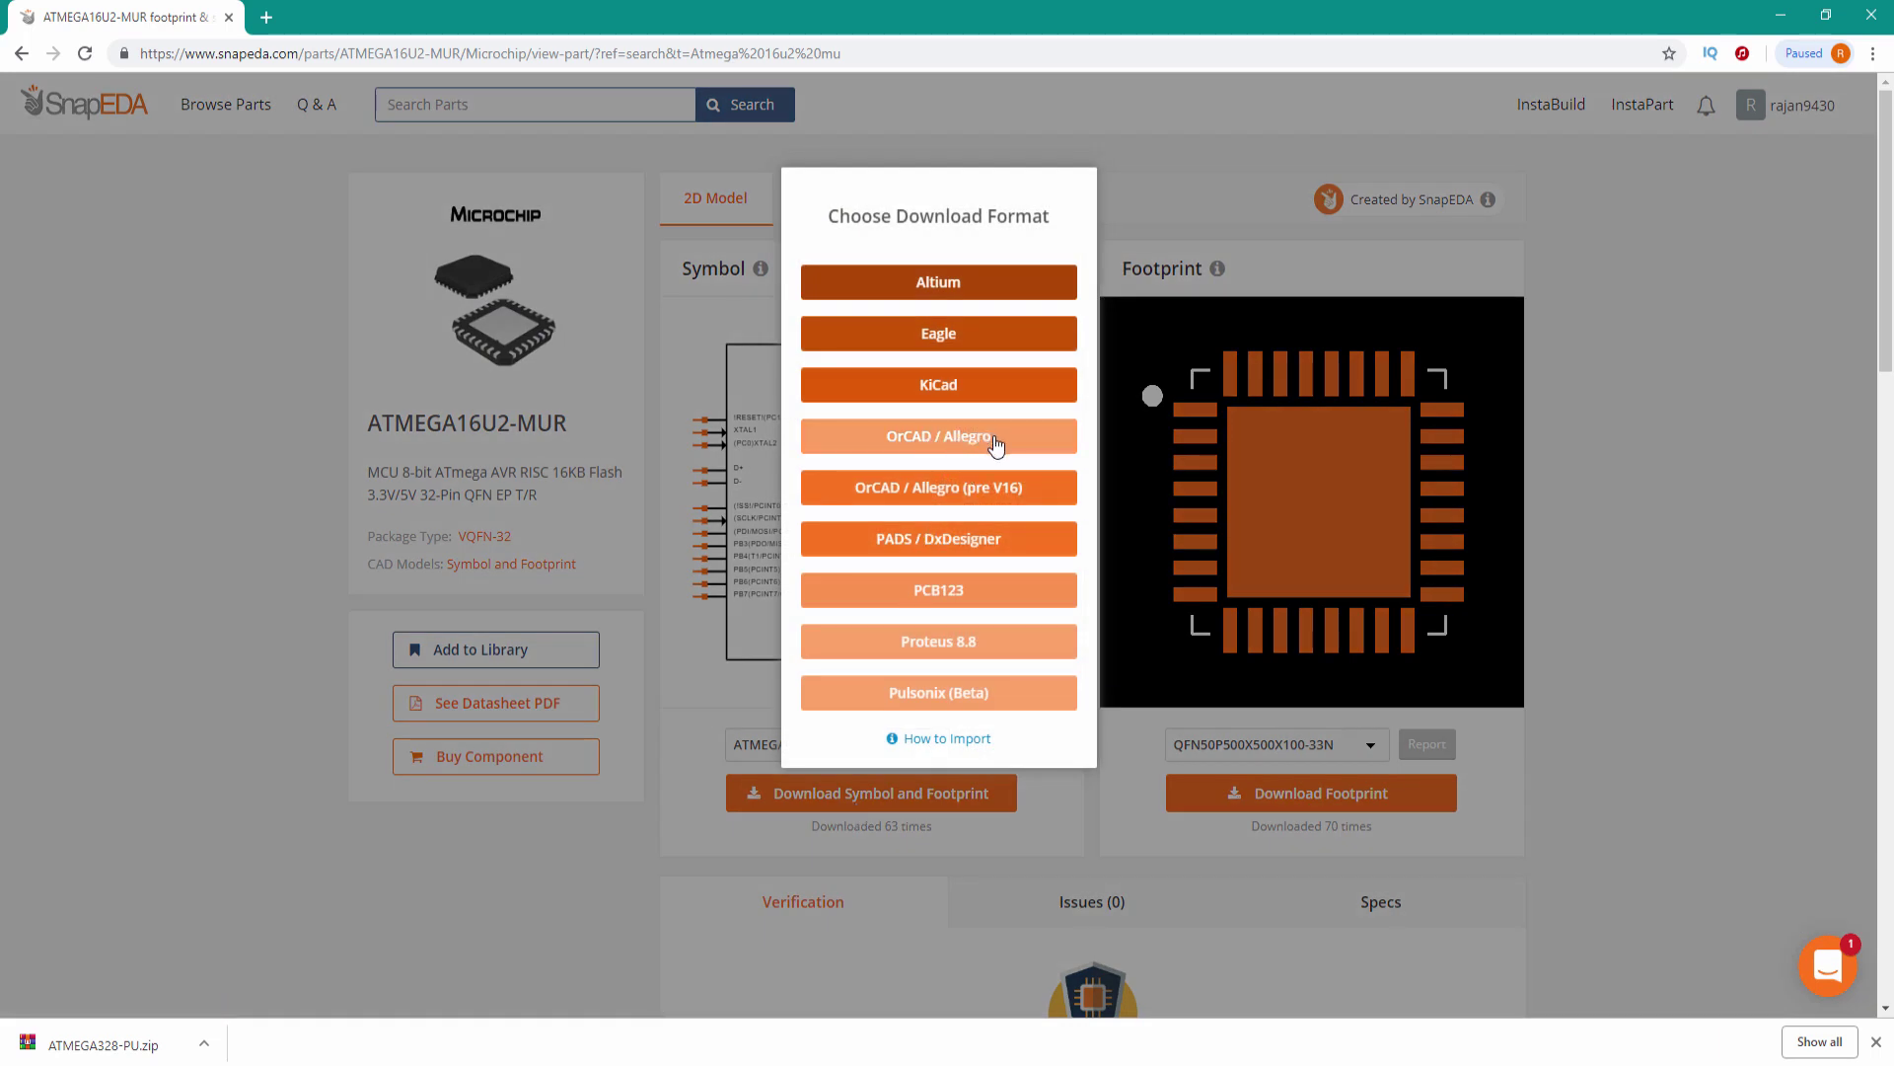
click(996, 446)
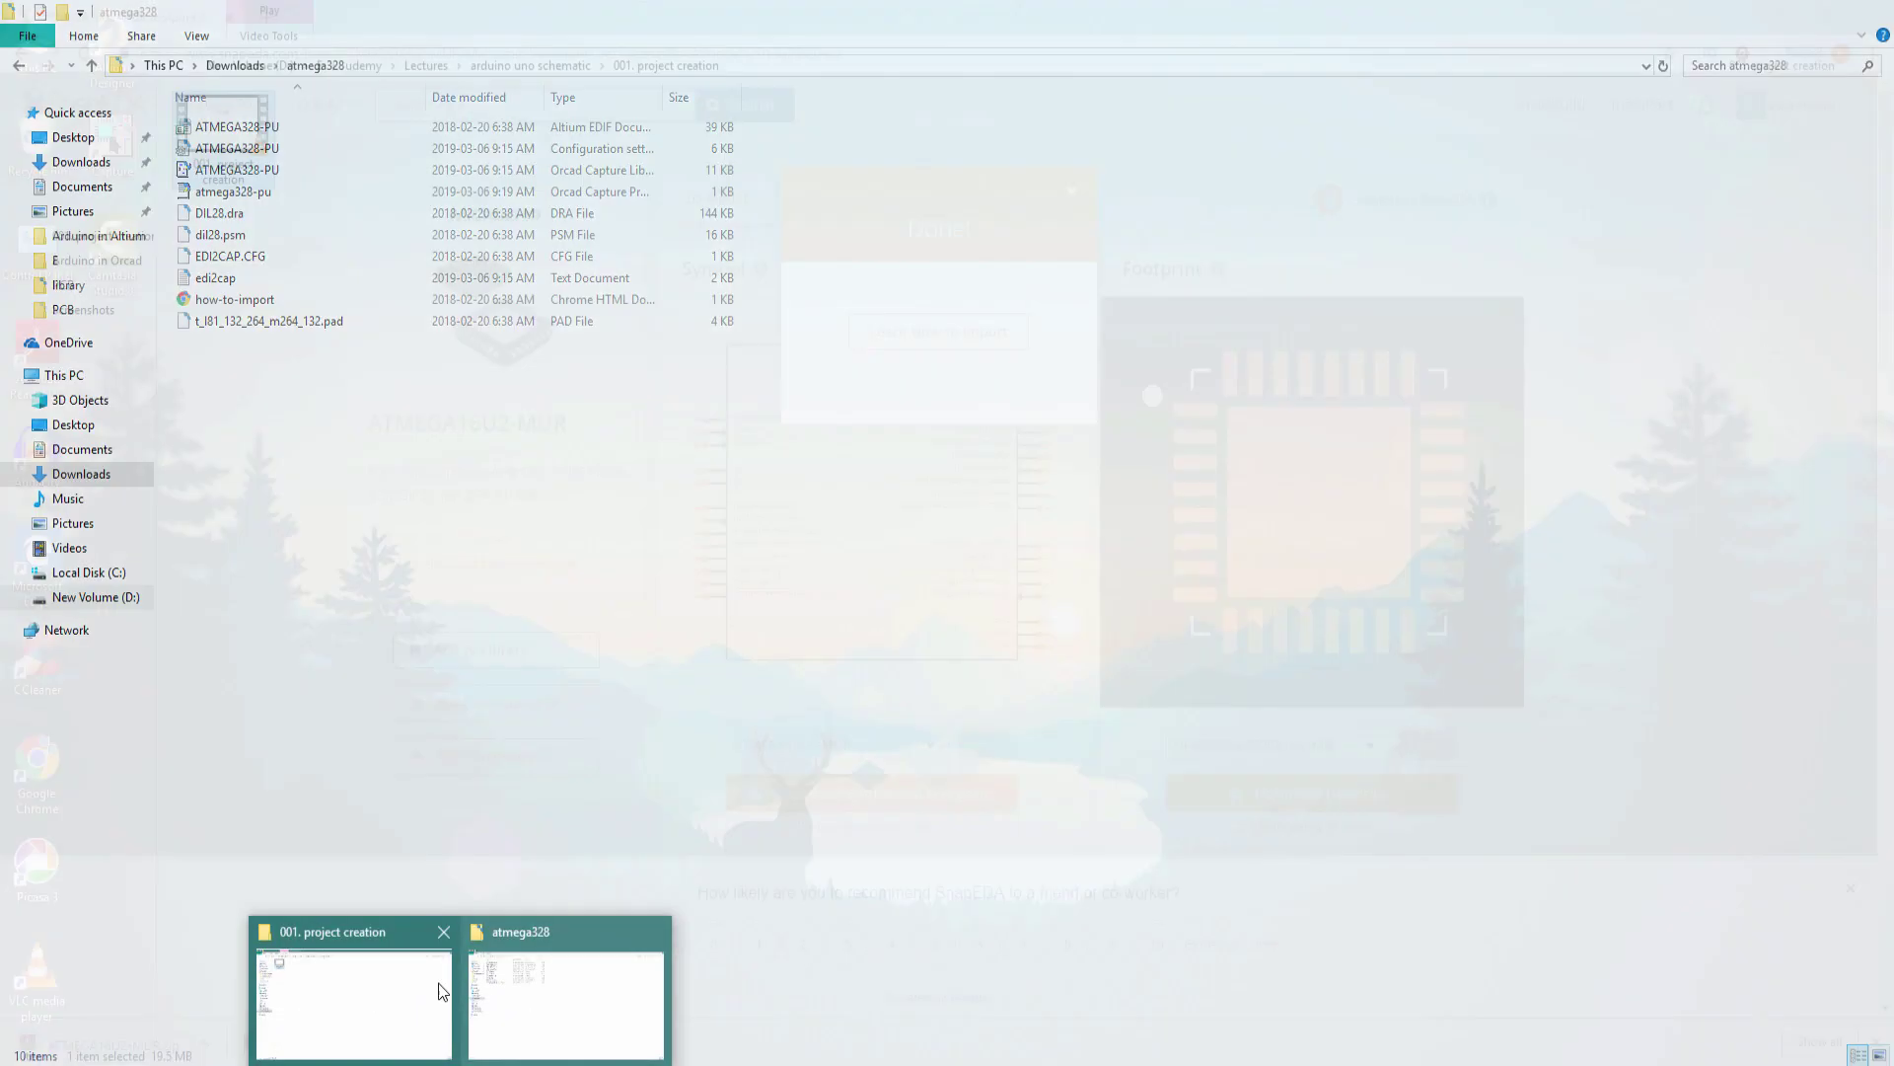
Extract the ATMEGA16U2-MUR zip archive into the Downloads folder.
click(444, 987)
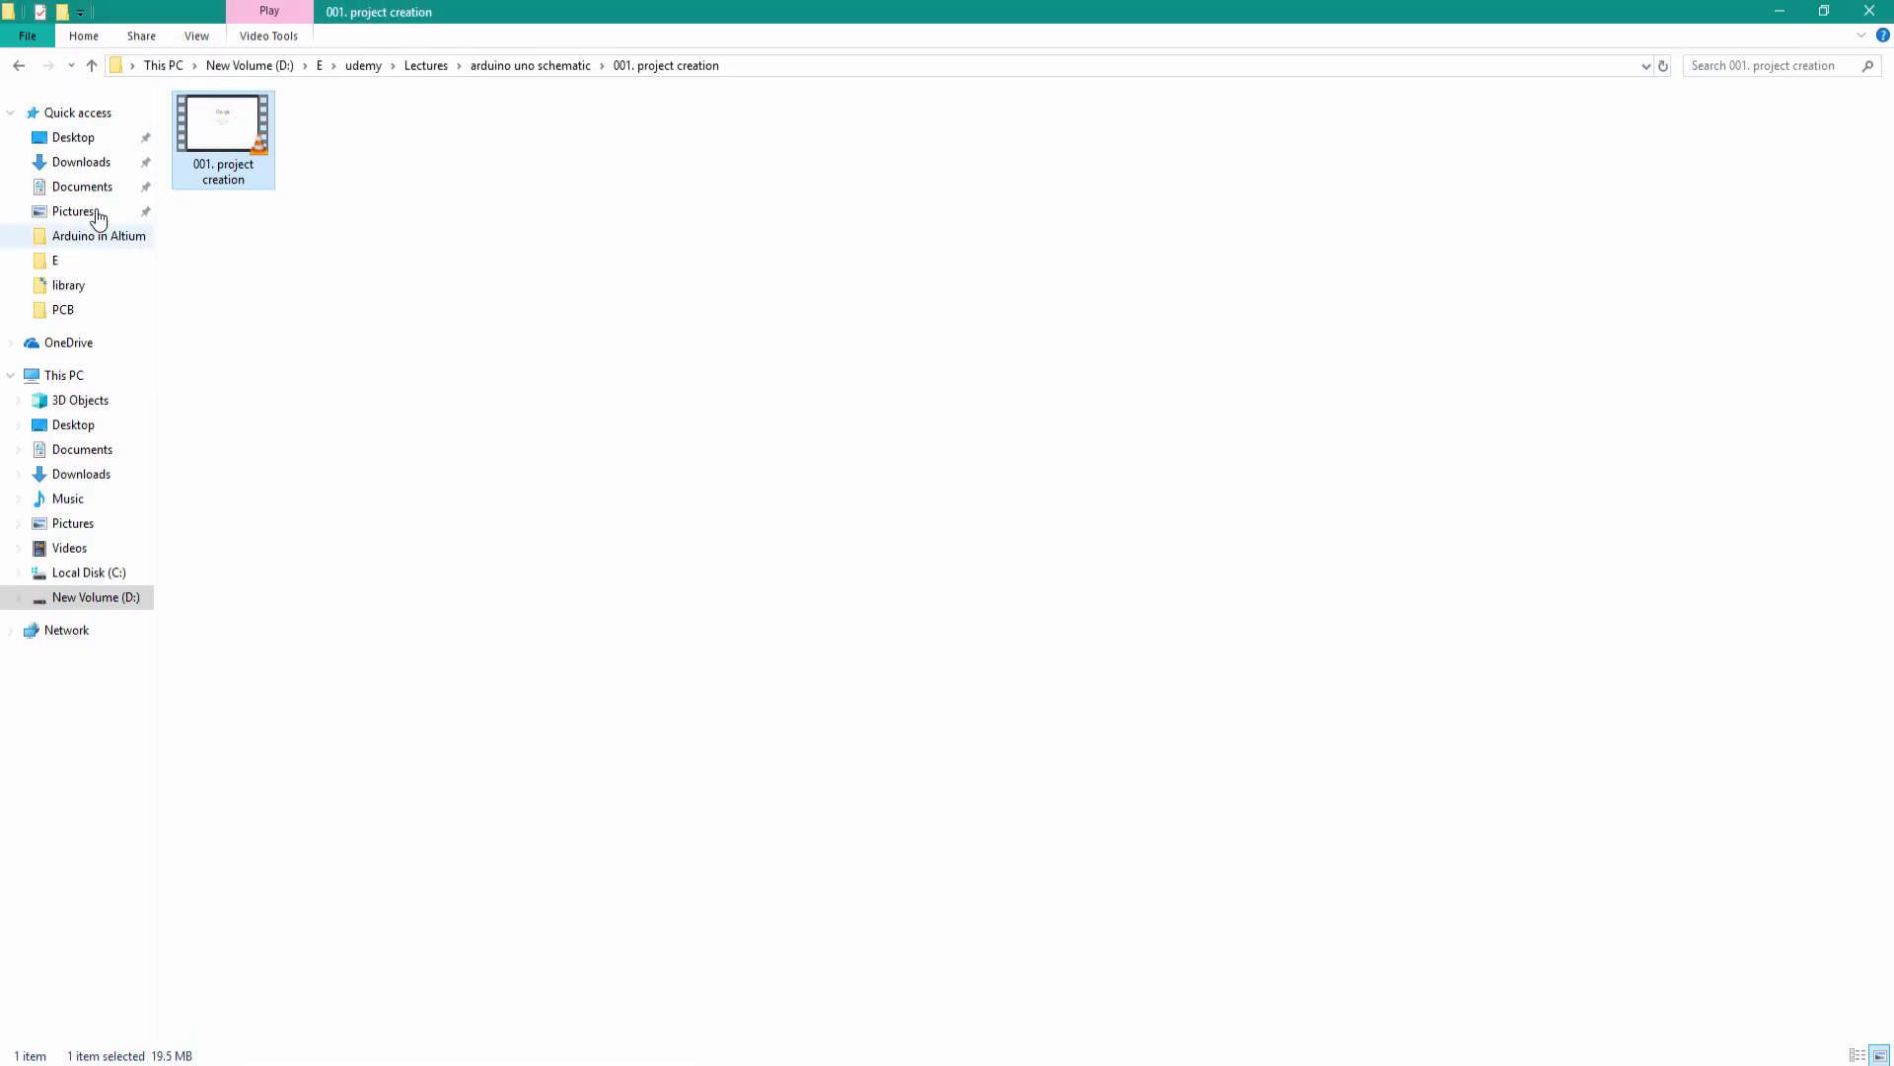
click(75, 169)
click(255, 151)
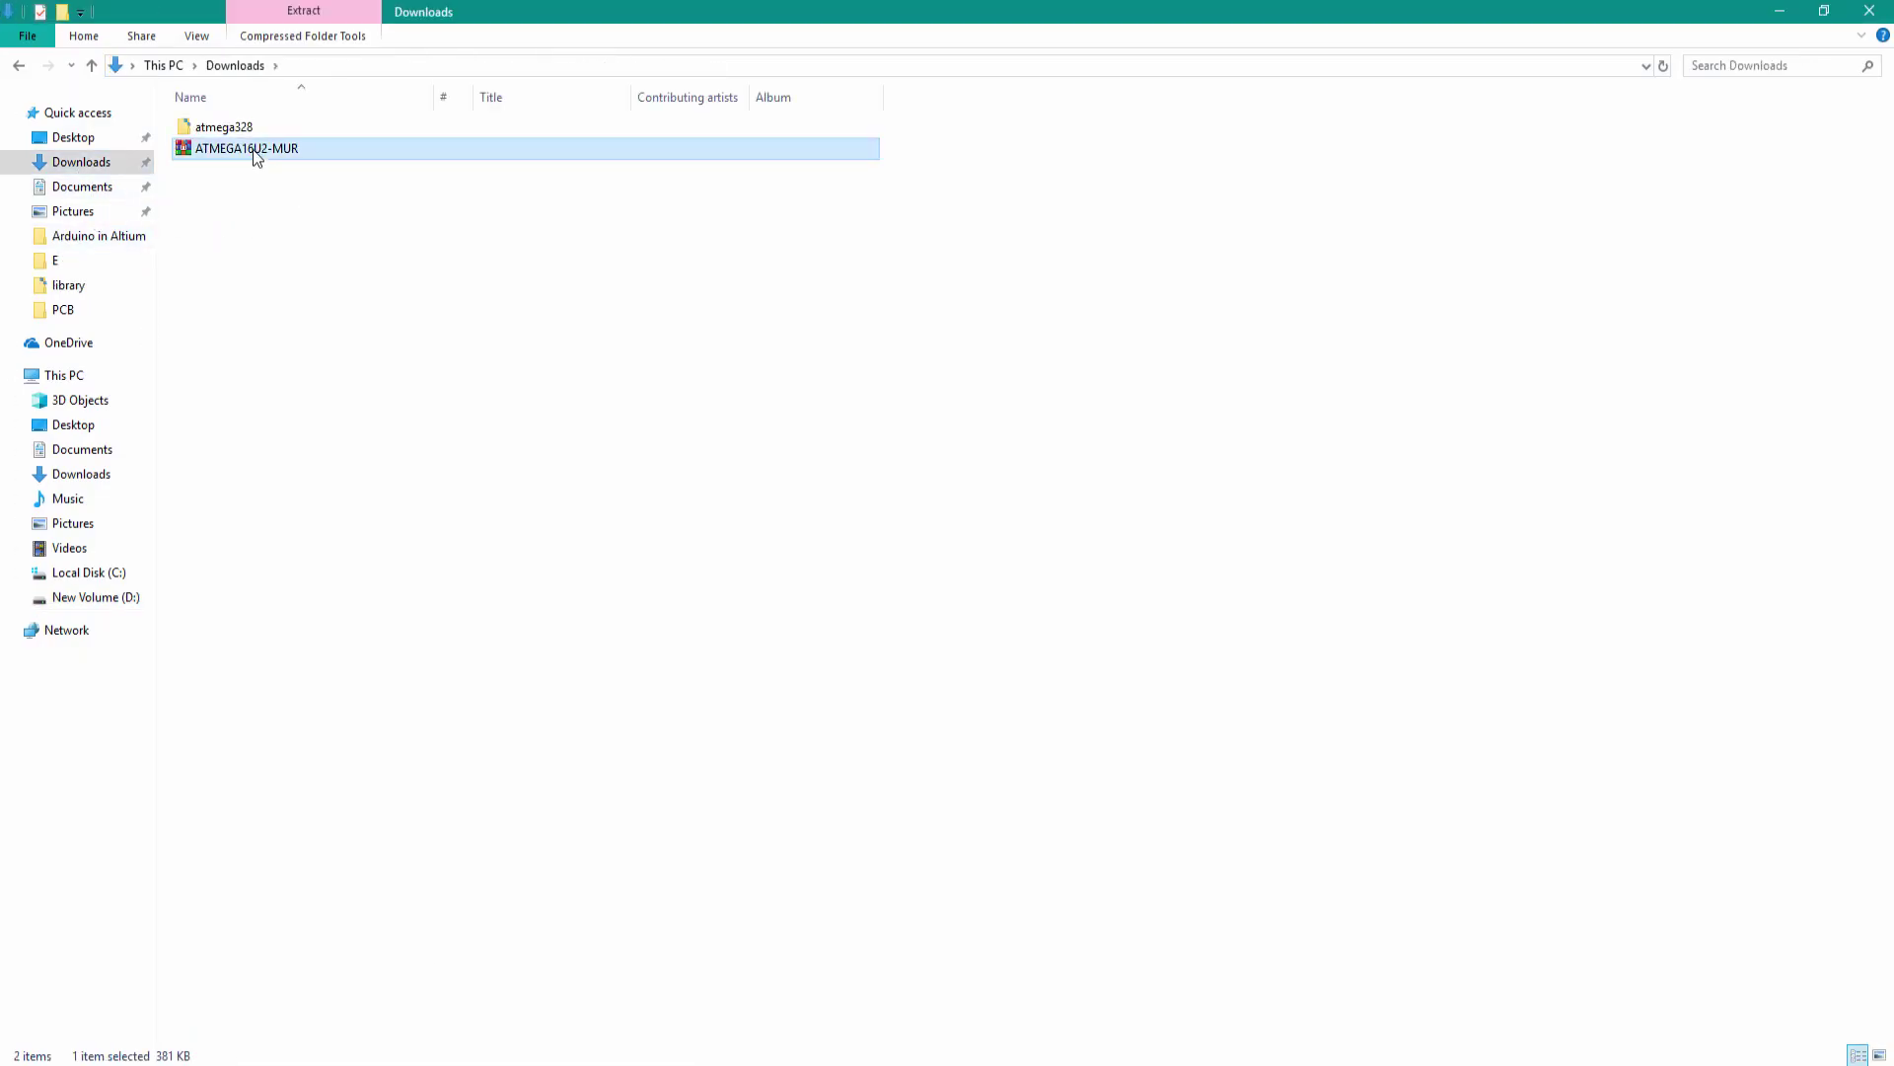
right_click(253, 150)
click(326, 233)
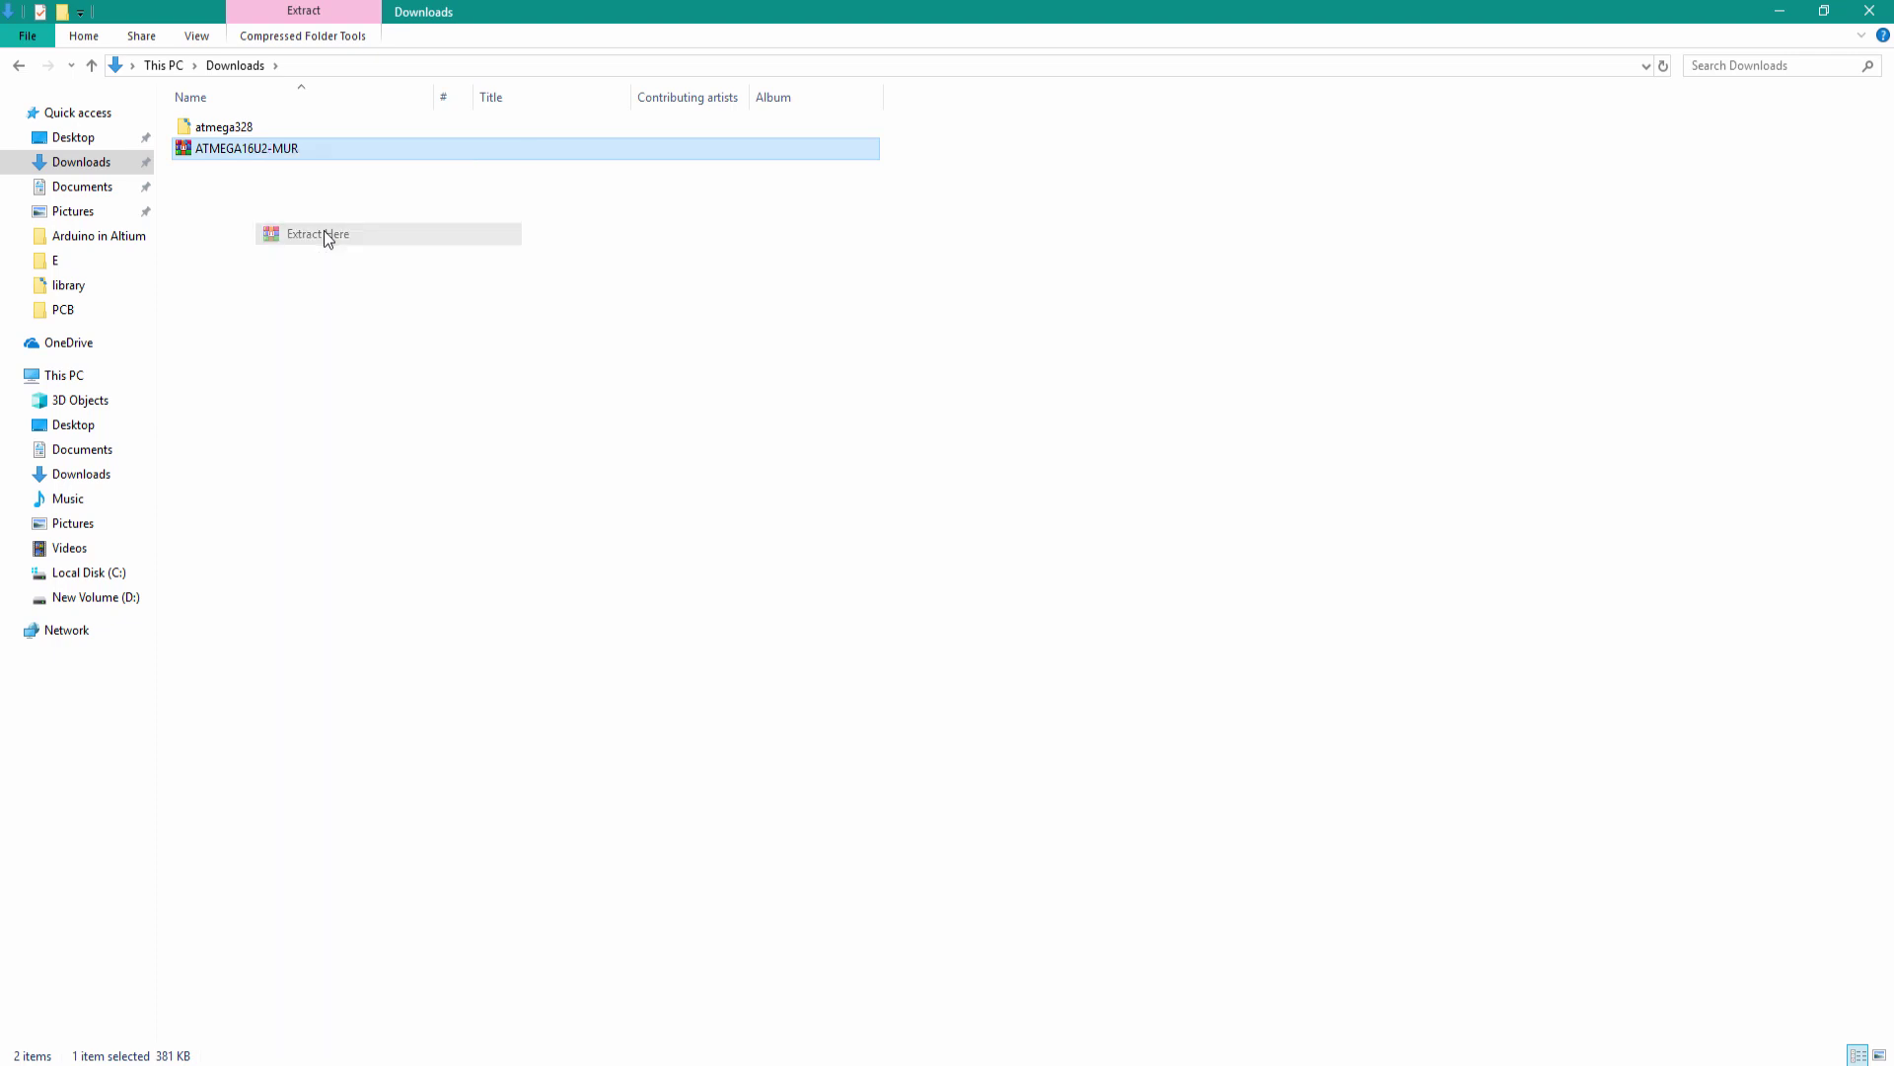
Create a new folder named ATMEGA16U in Downloads.
right_click(480, 430)
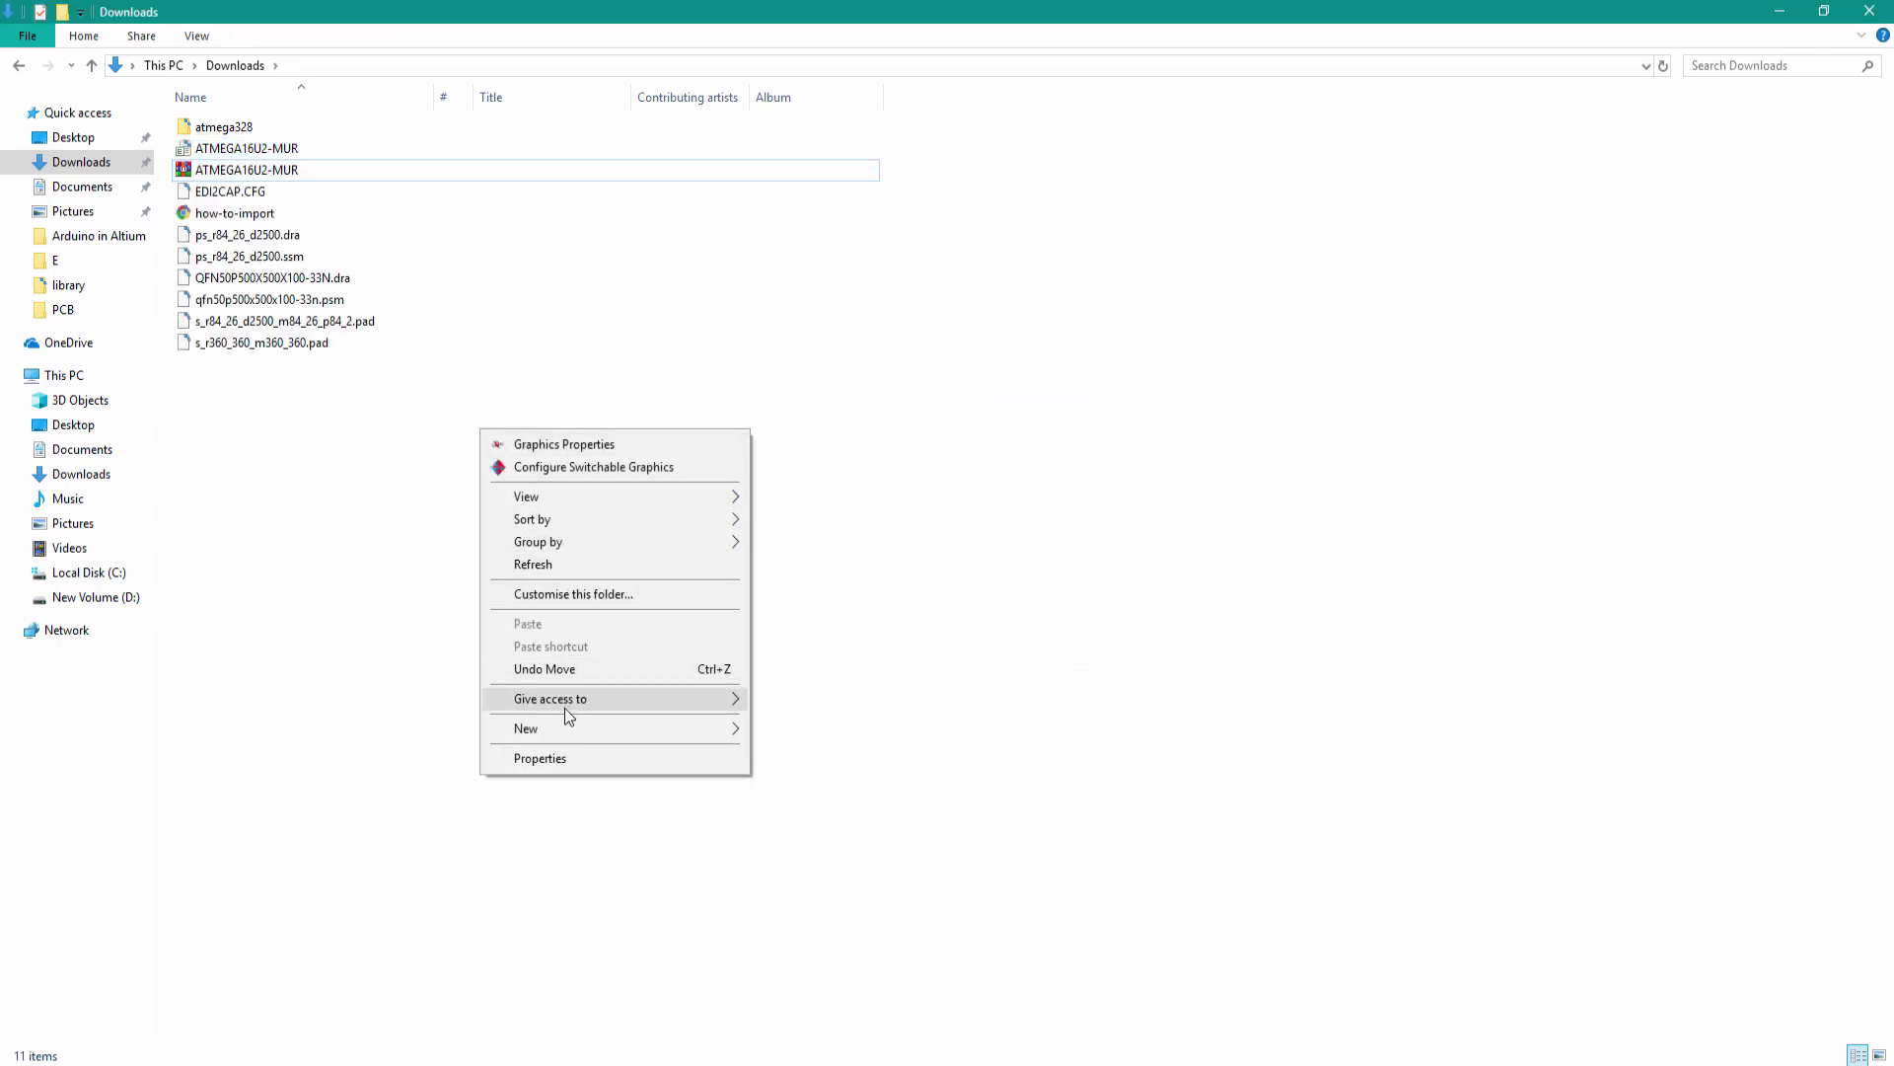
mouse_move(736, 730)
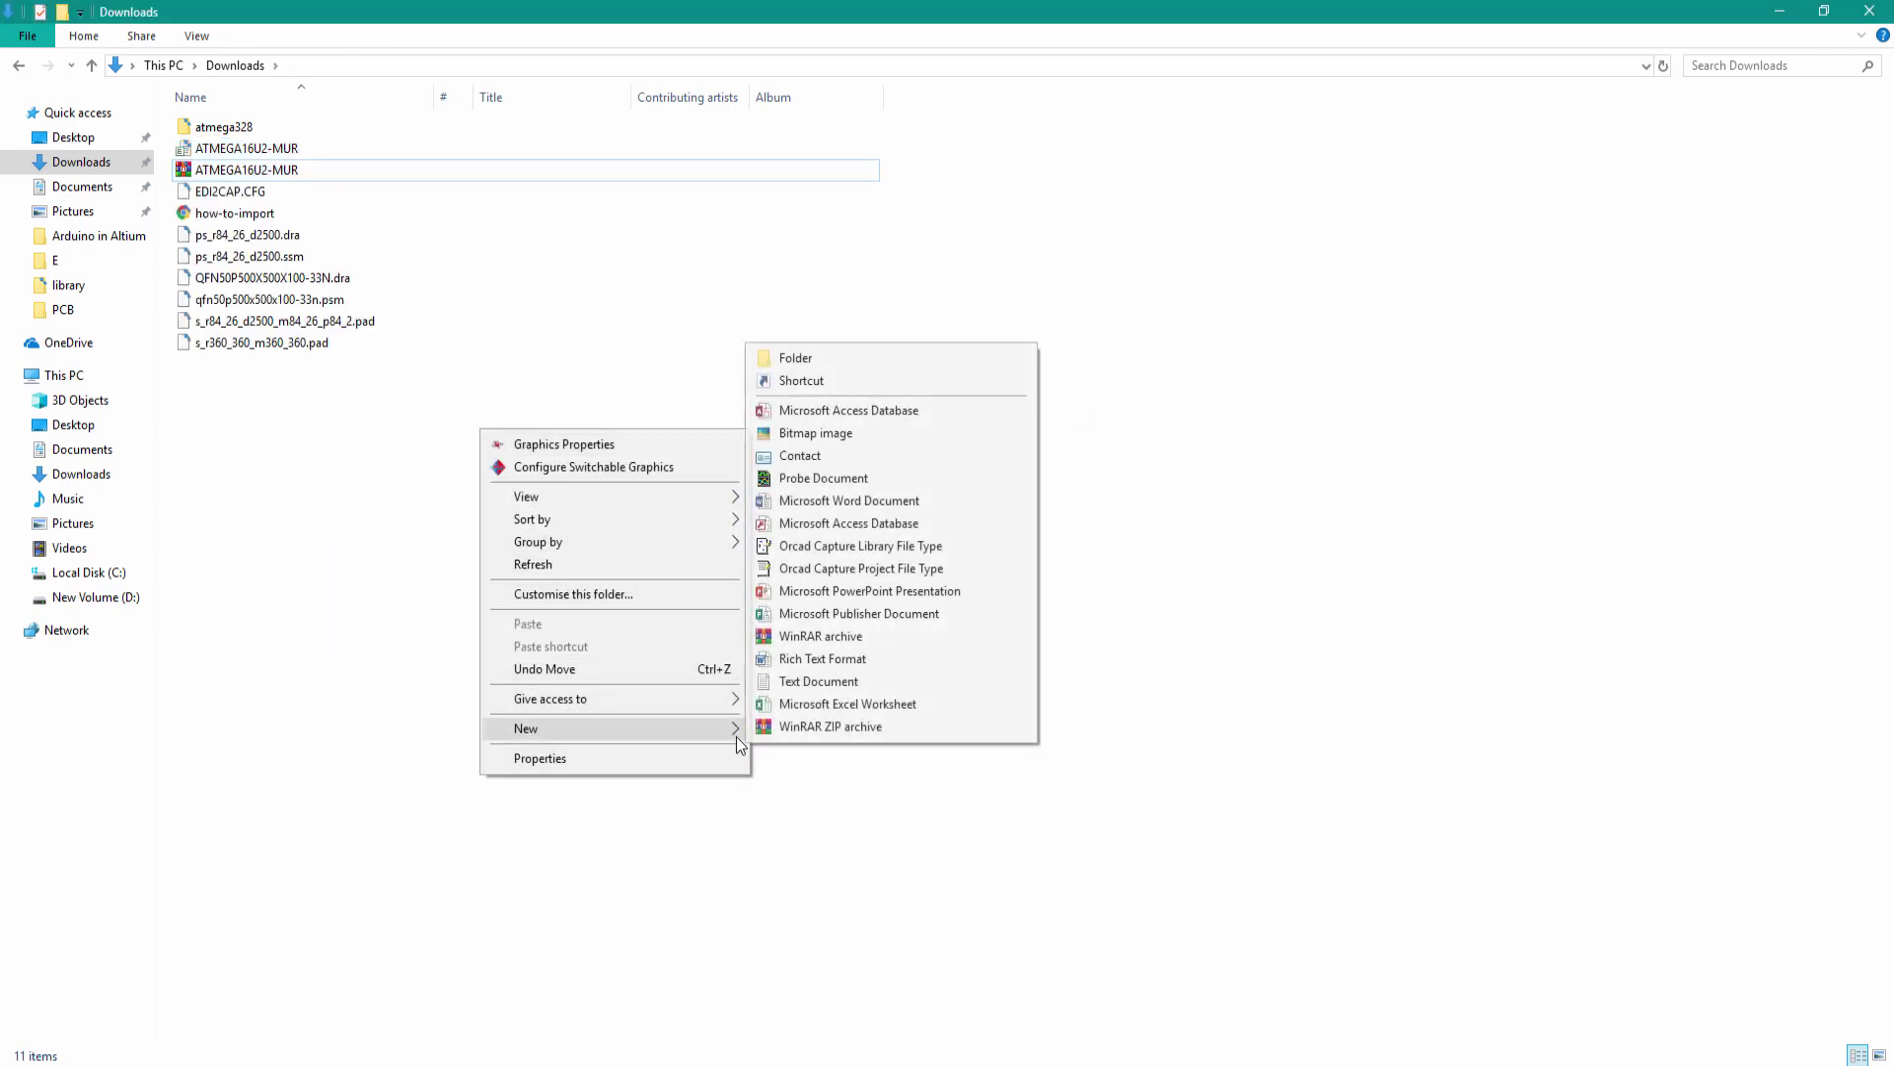
click(789, 358)
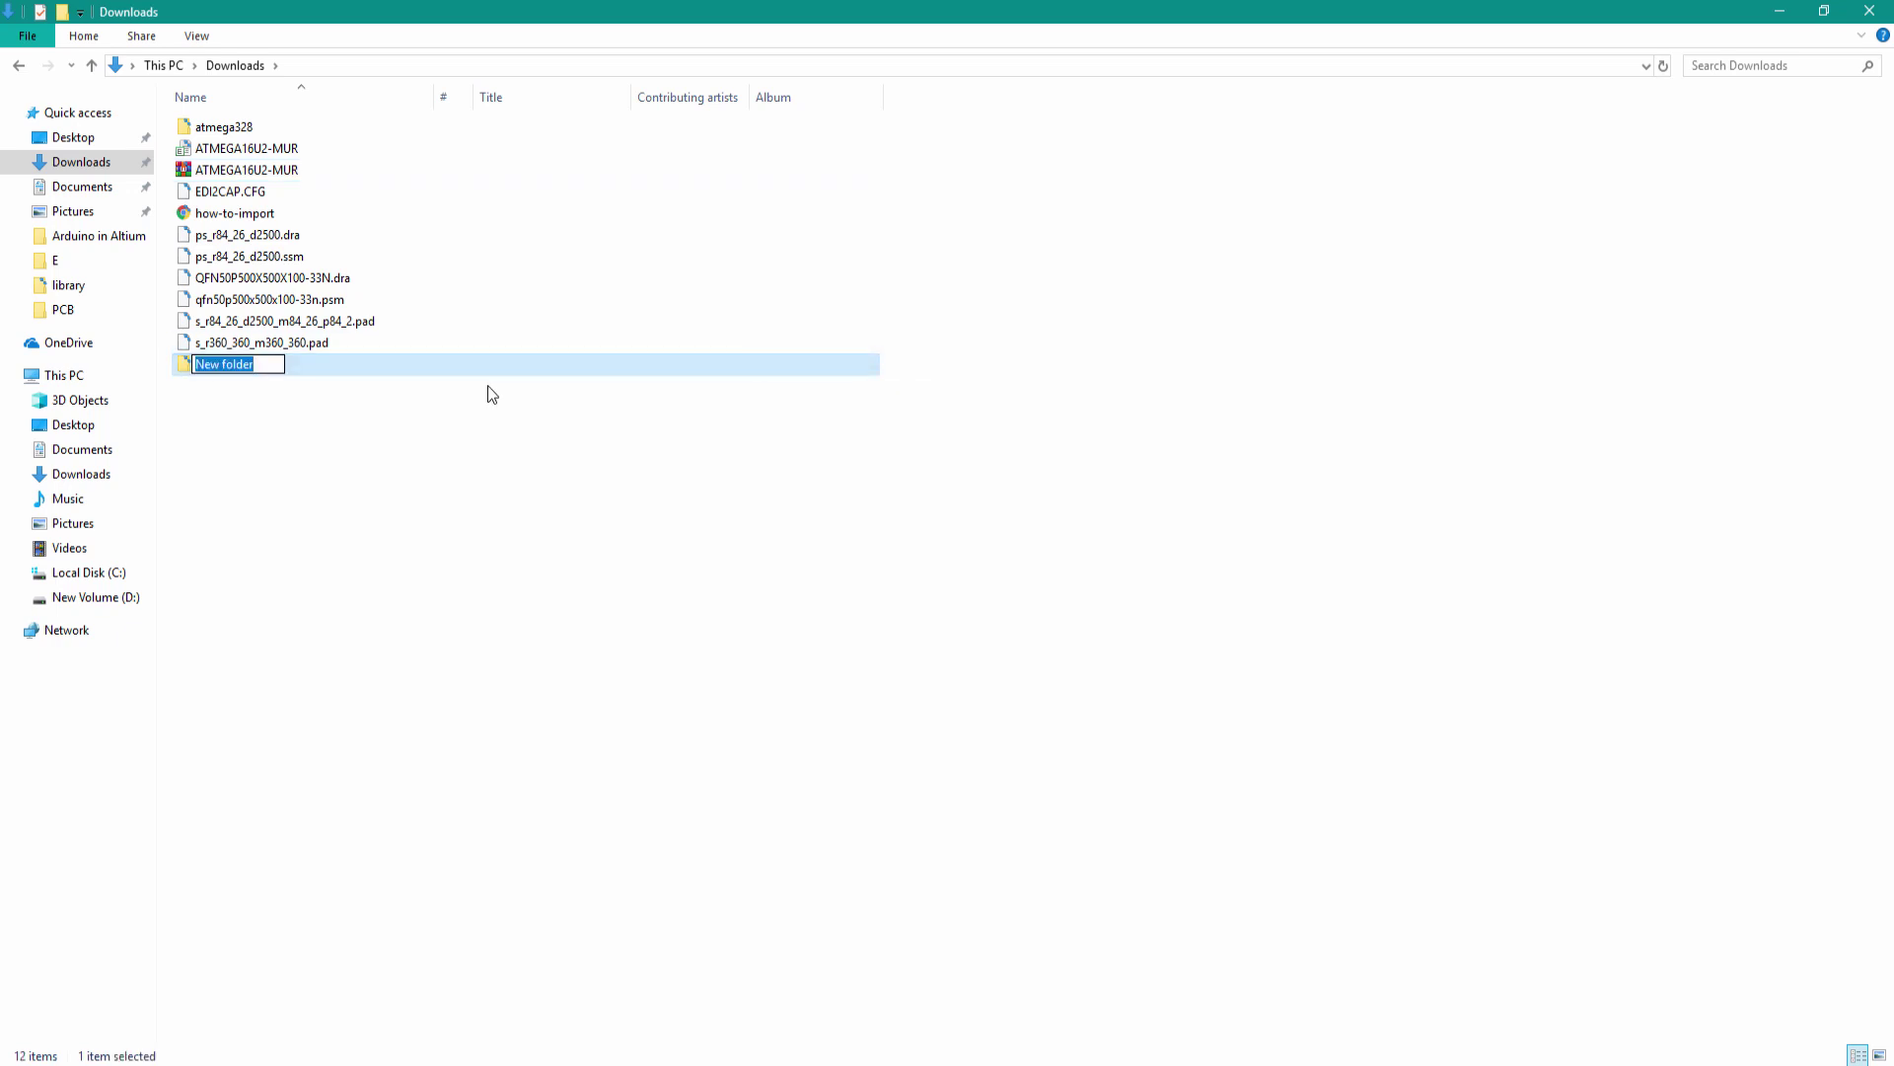
text(ATMEGA16U)
key(Return)
Delete the extra ATMEGA16U2-MUR archive and move the extracted files into ATMEGA16U.
click(309, 173)
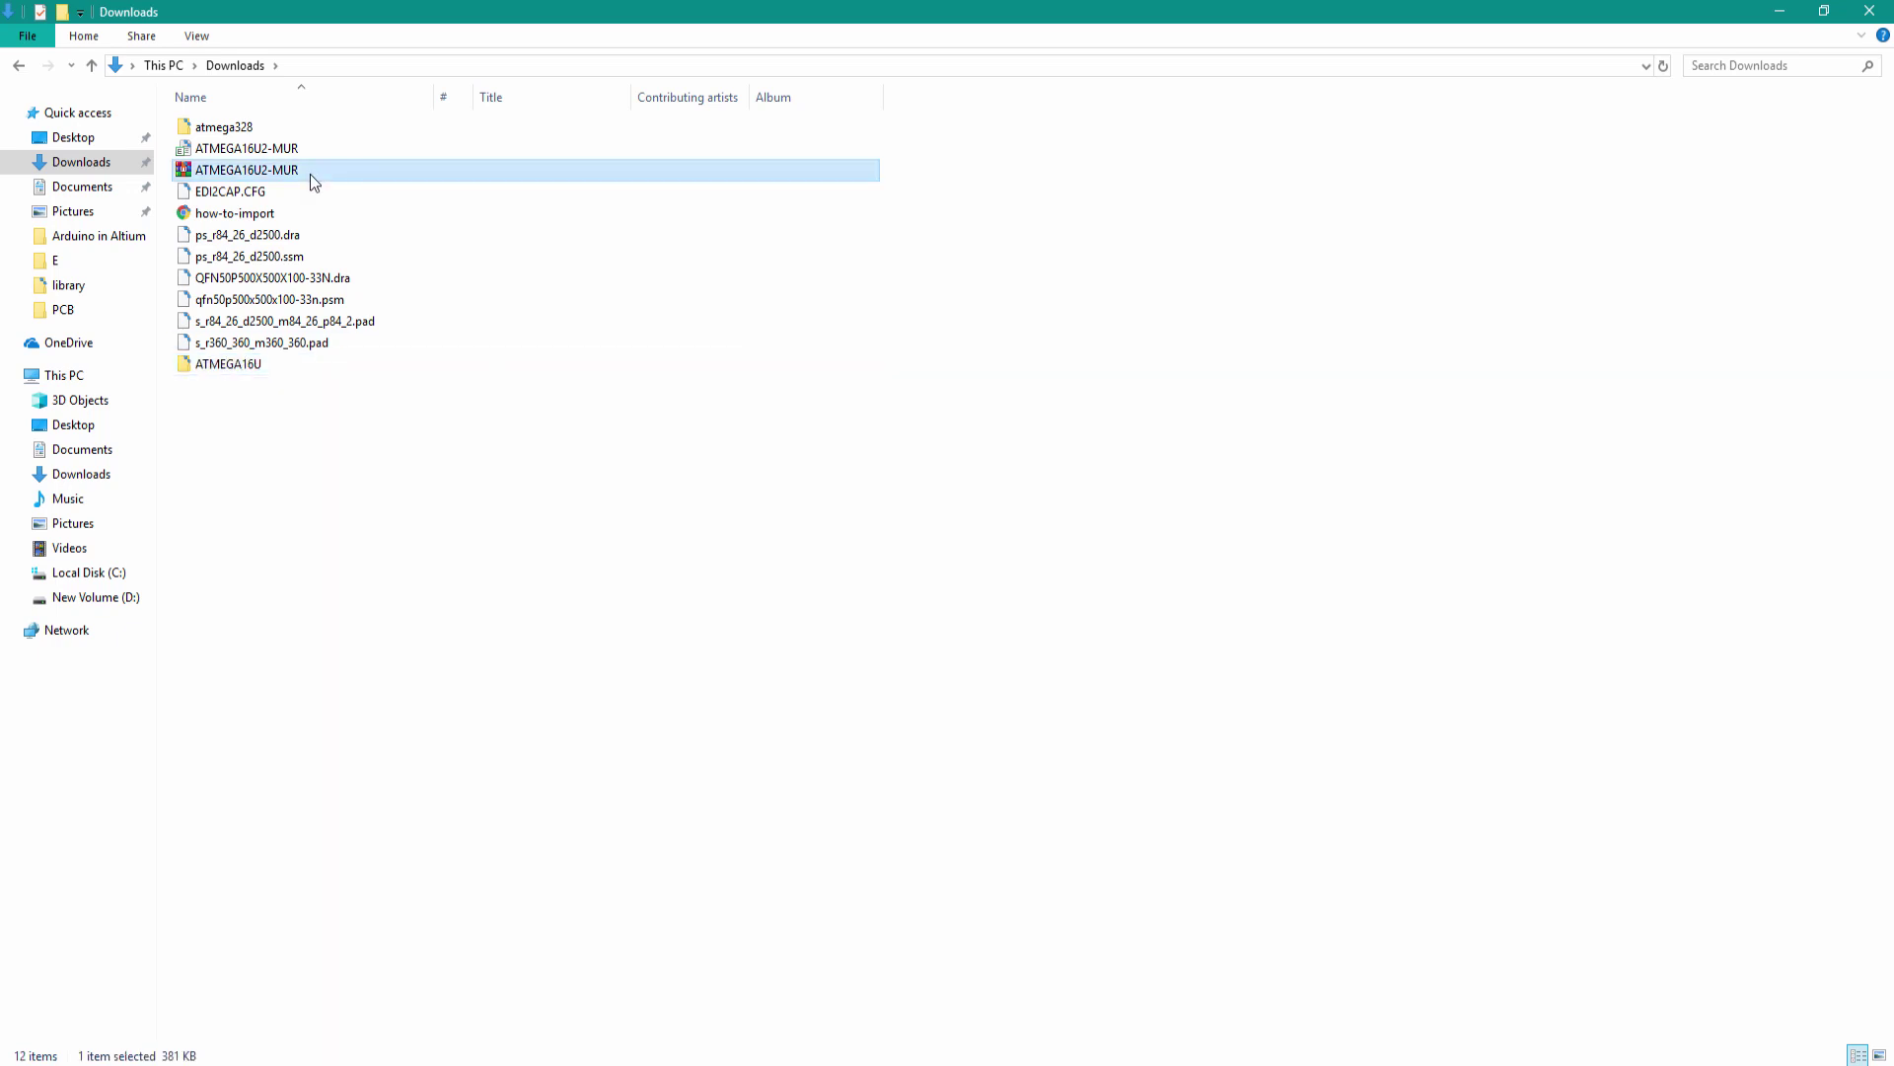
key(Delete)
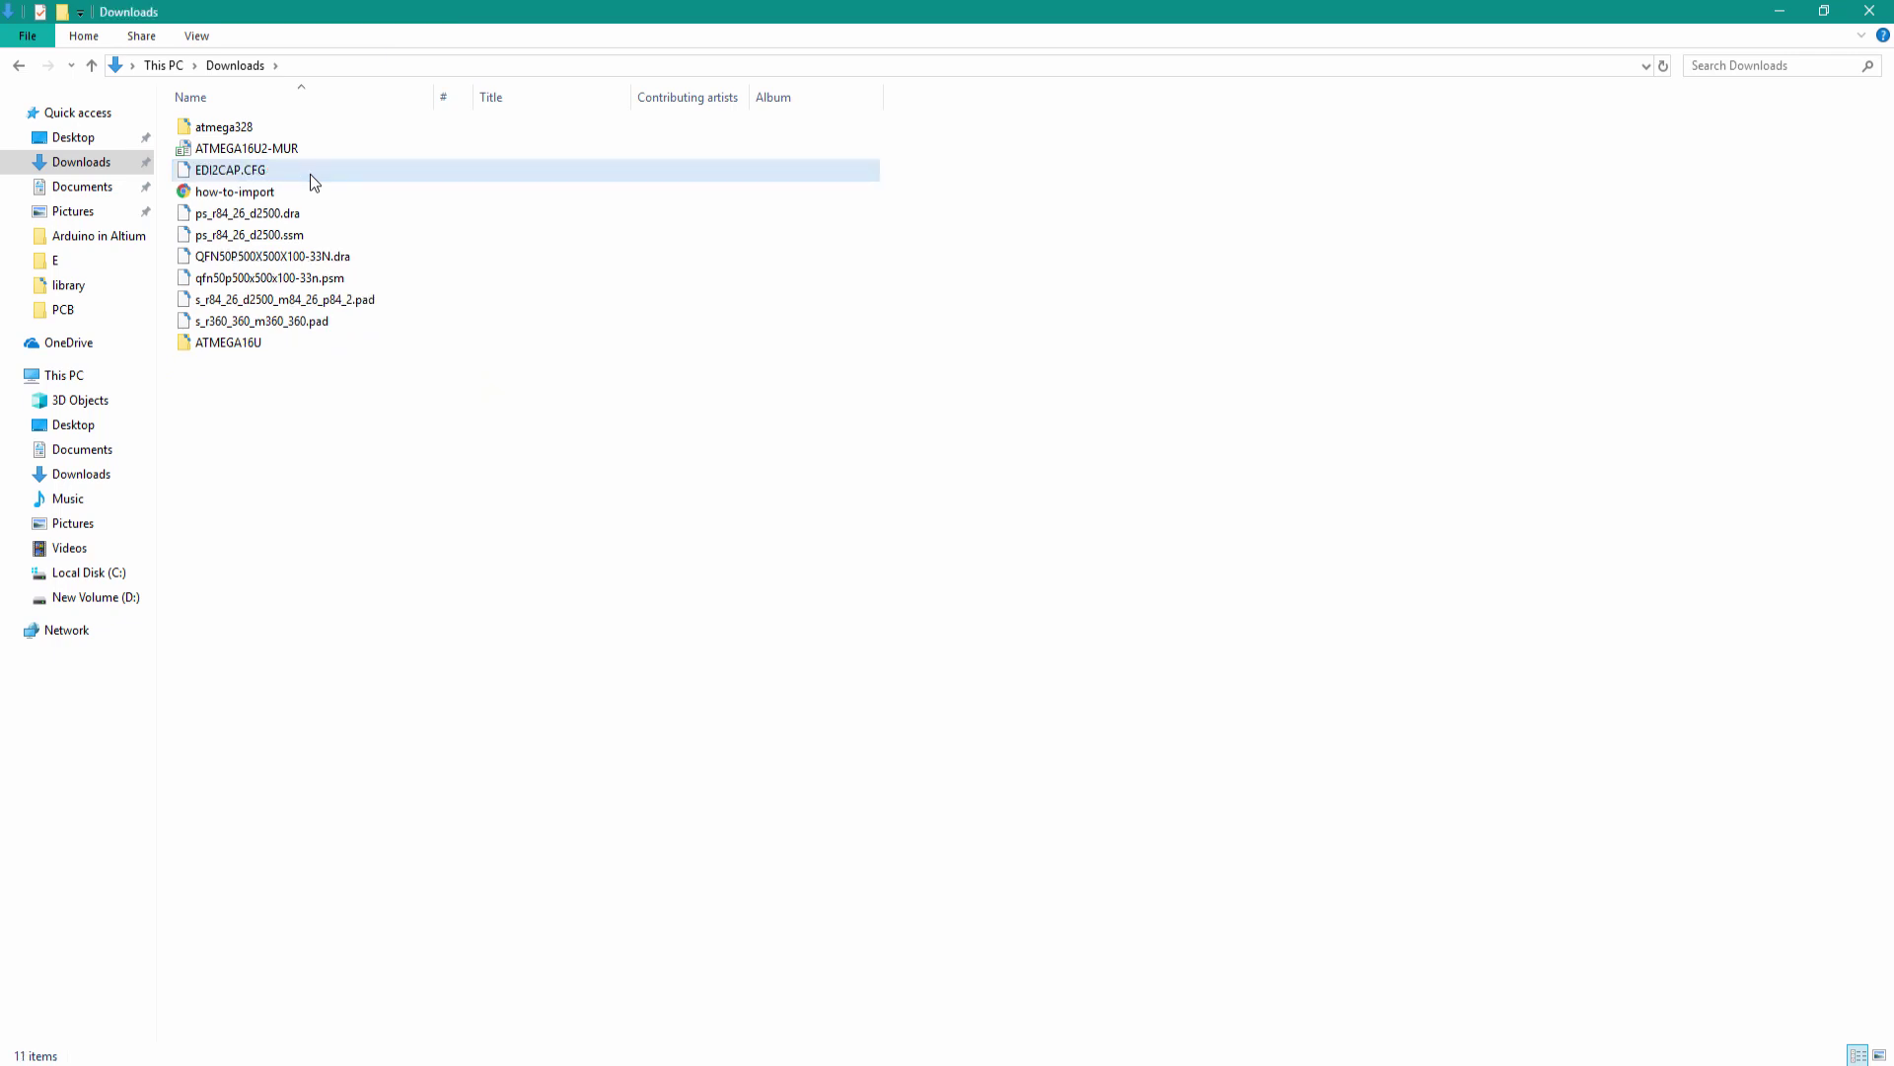
drag(1004, 161, 414, 331)
drag(235, 197, 210, 345)
Import the ATMEGA16U2-MUR EDIF file from Downloads\ATMEGA16U via File > Import > EDIF.
double_click(235, 151)
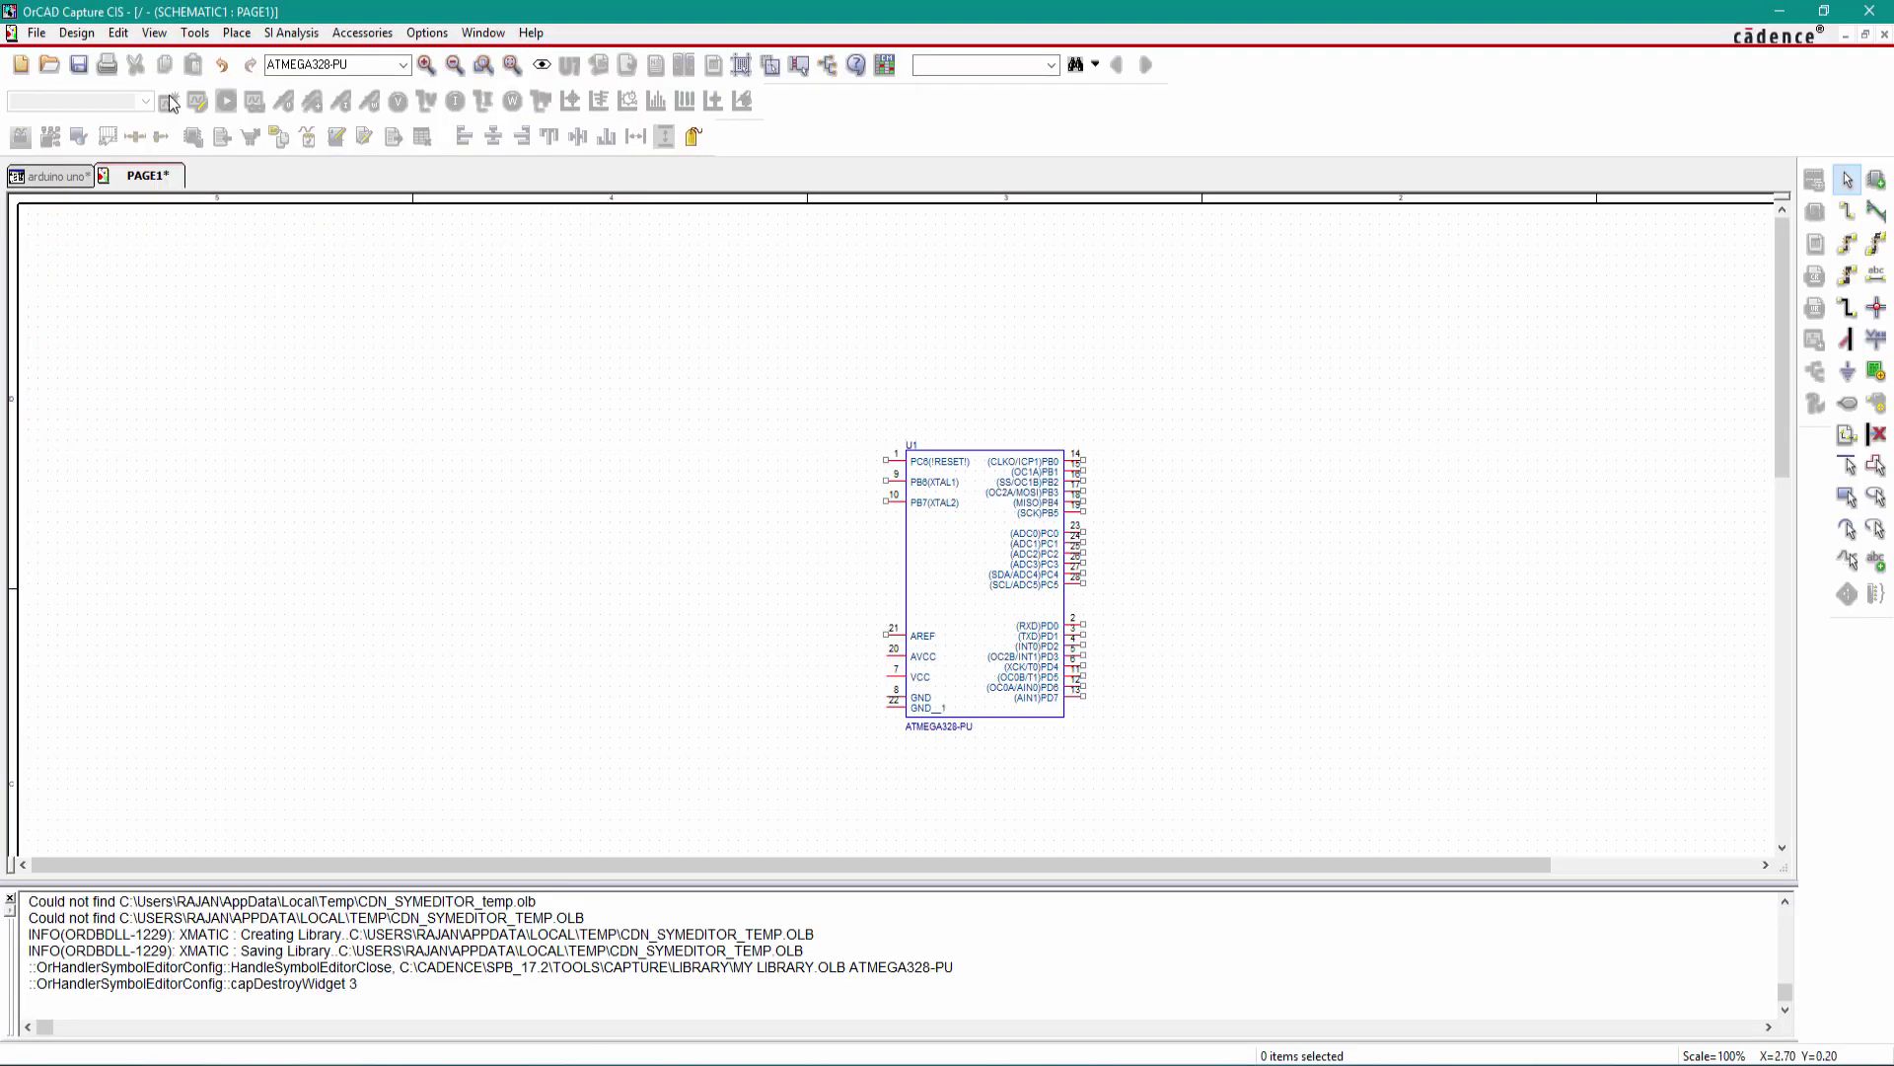
click(38, 34)
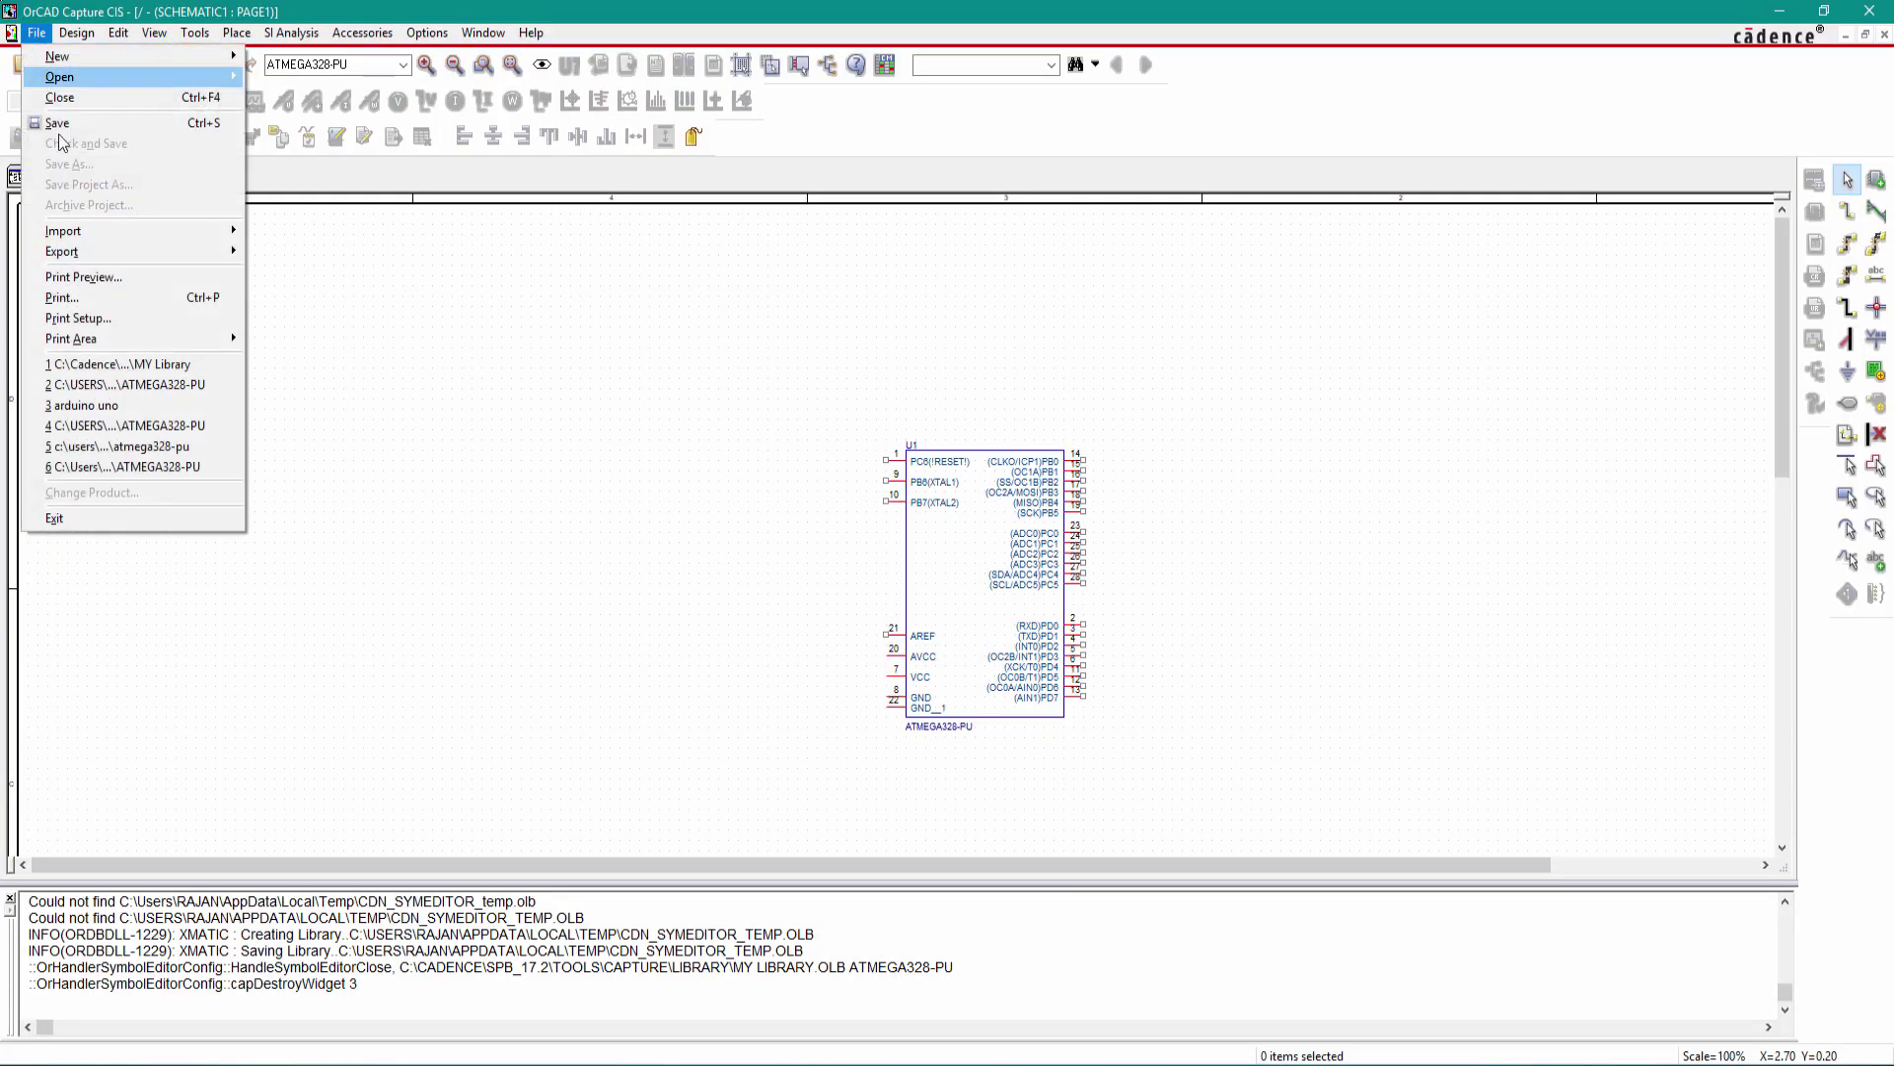
mouse_move(116, 241)
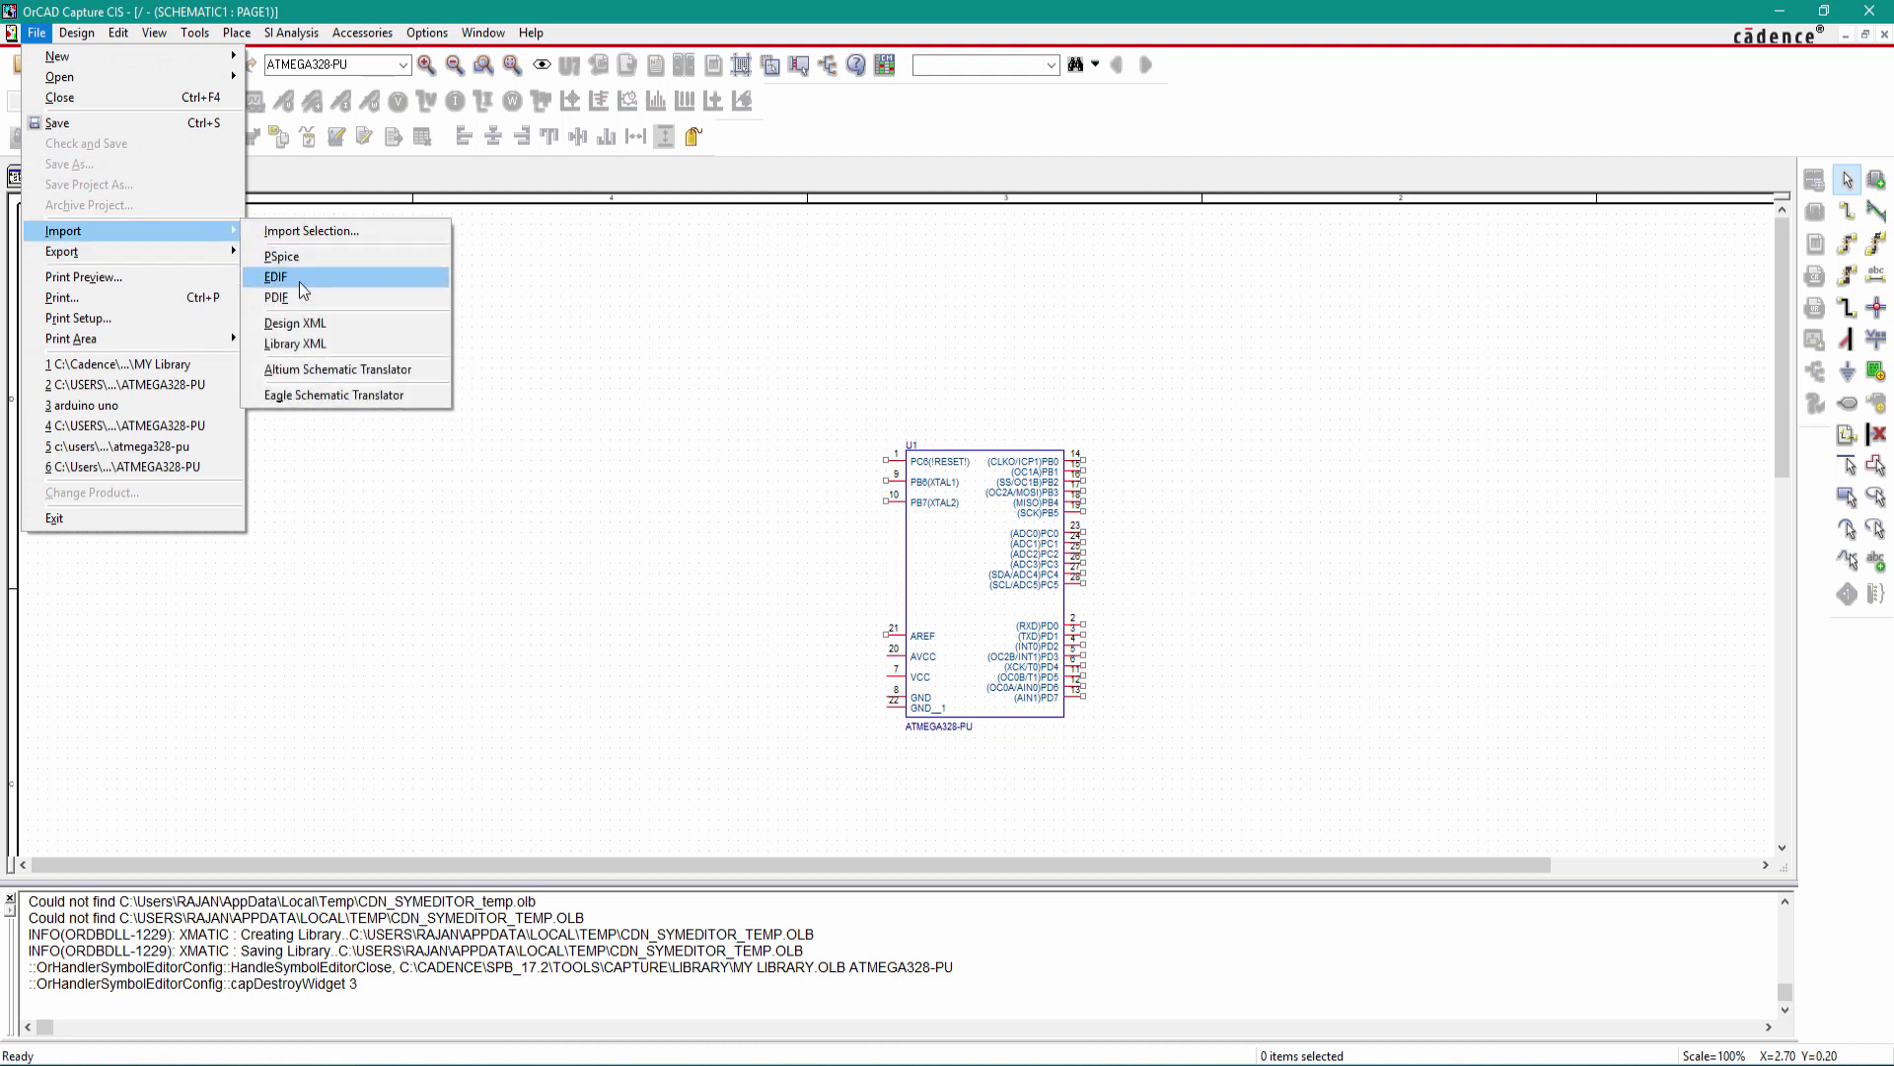
click(300, 283)
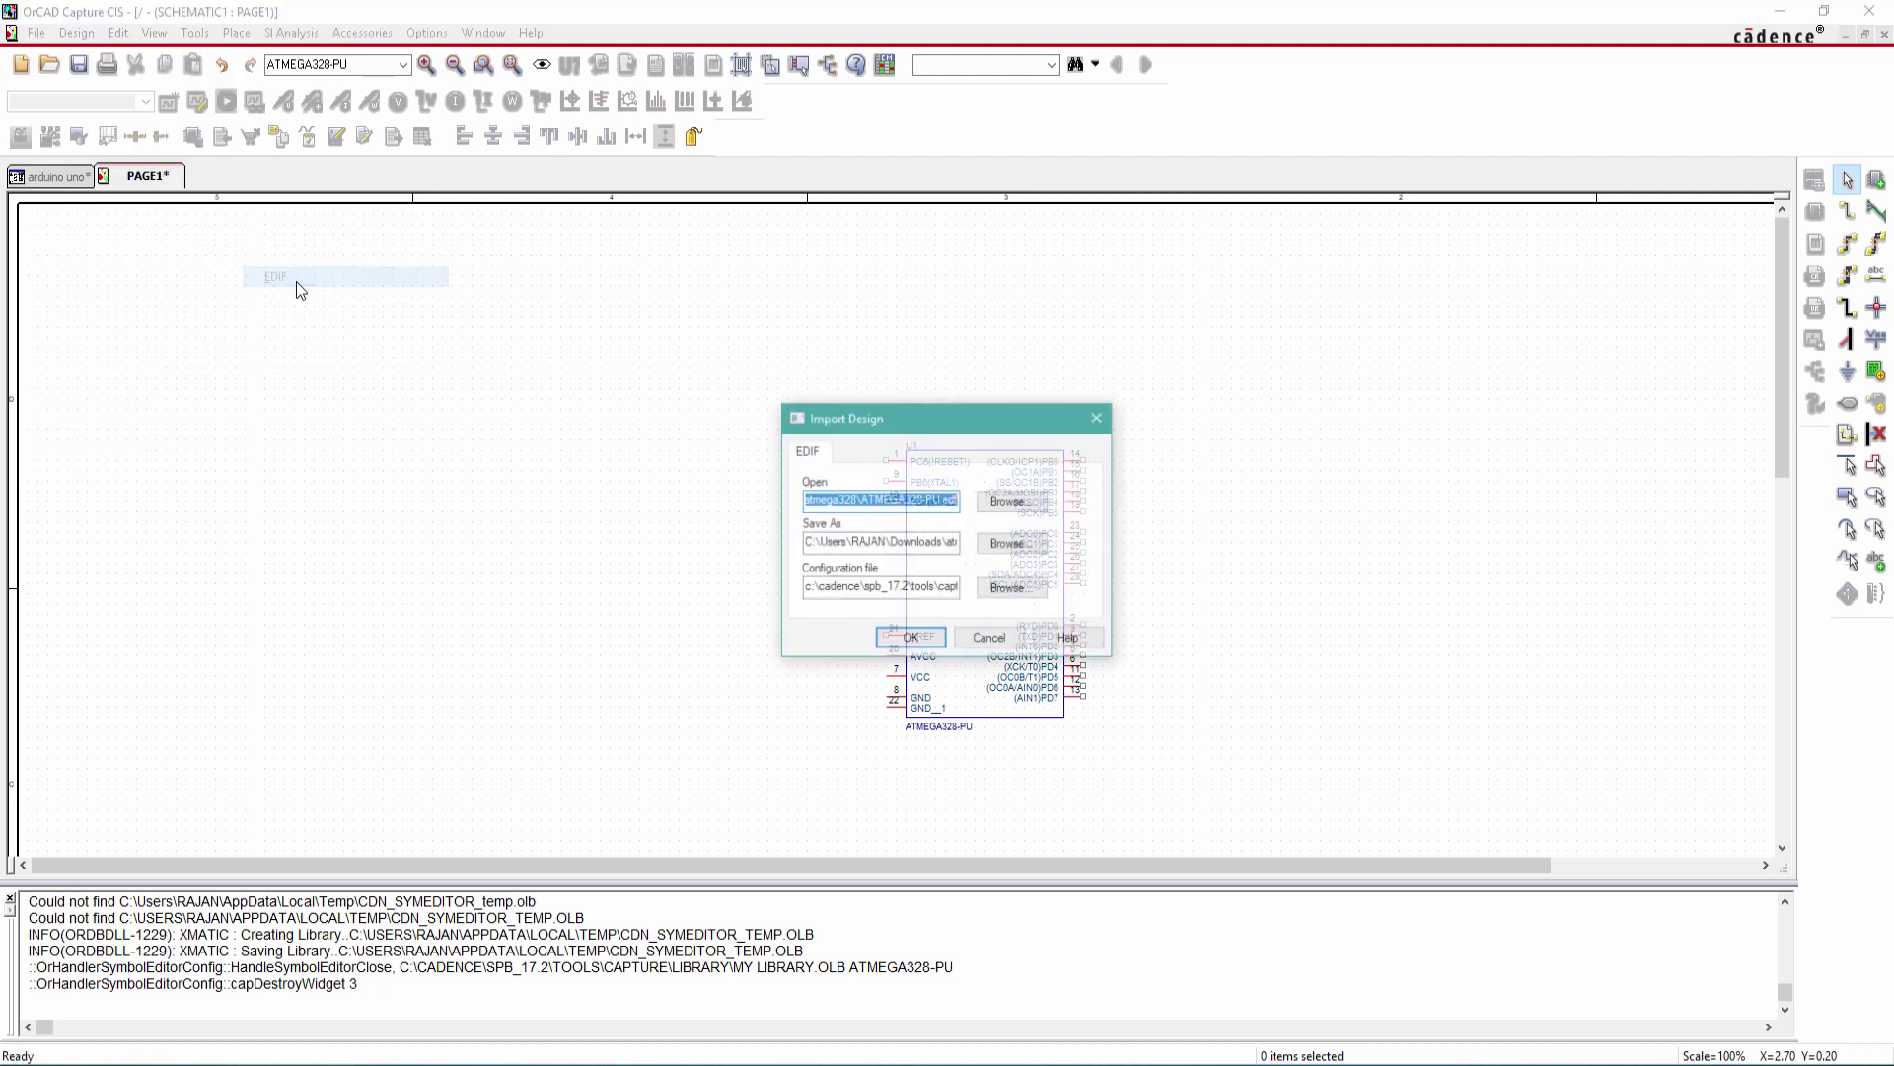
click(997, 503)
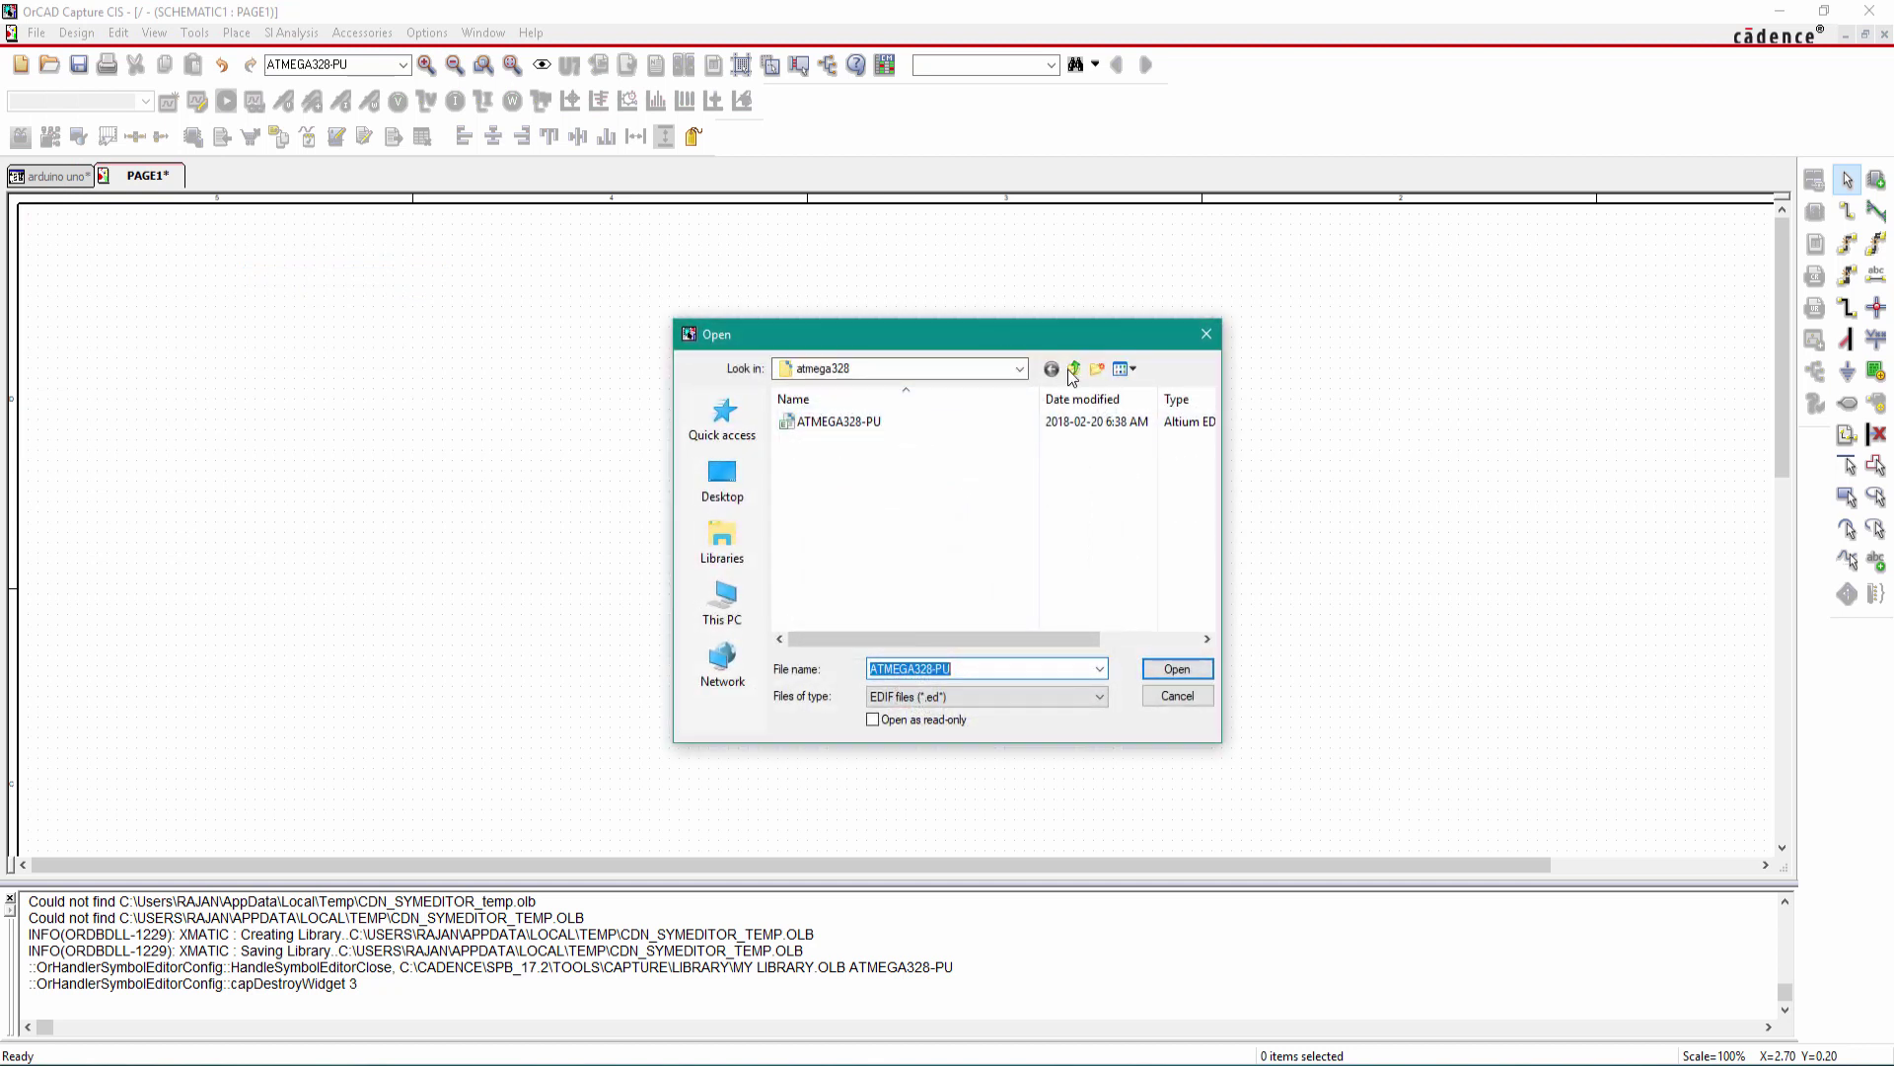
click(1072, 371)
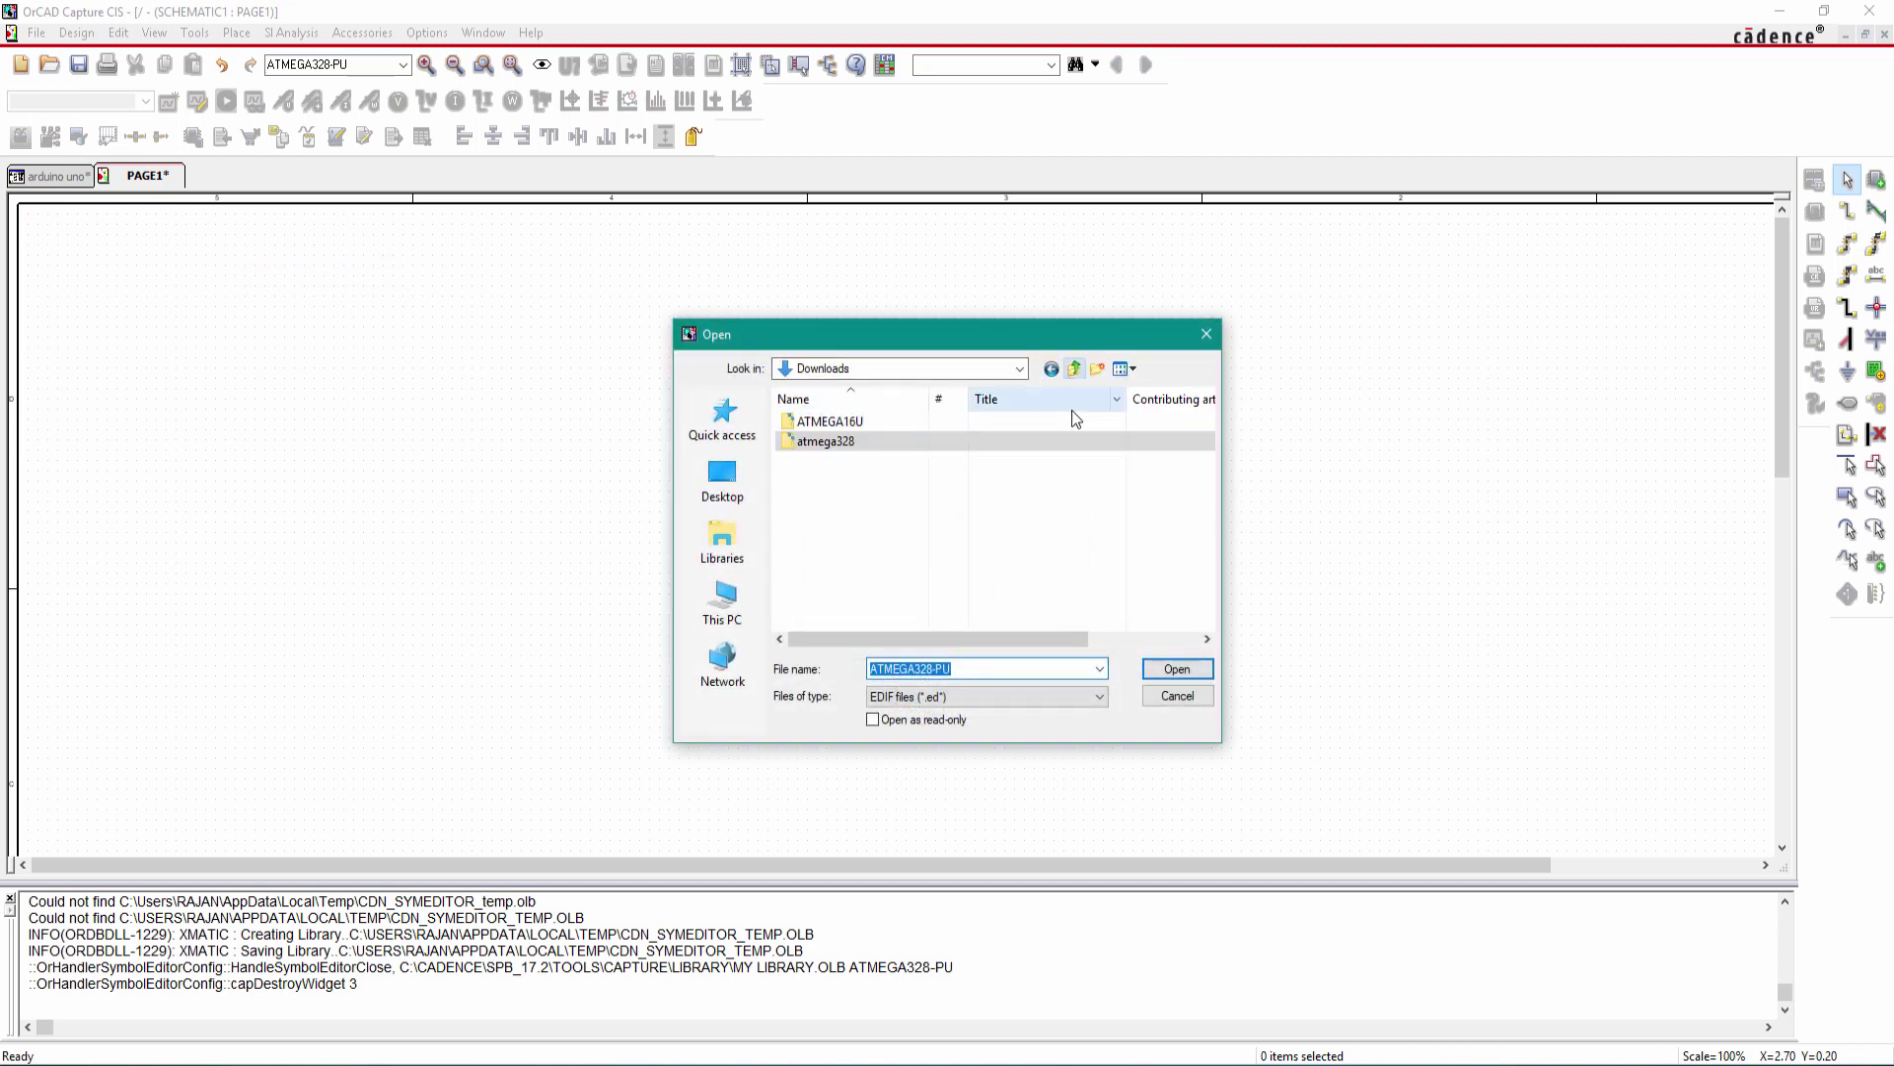
double_click(866, 424)
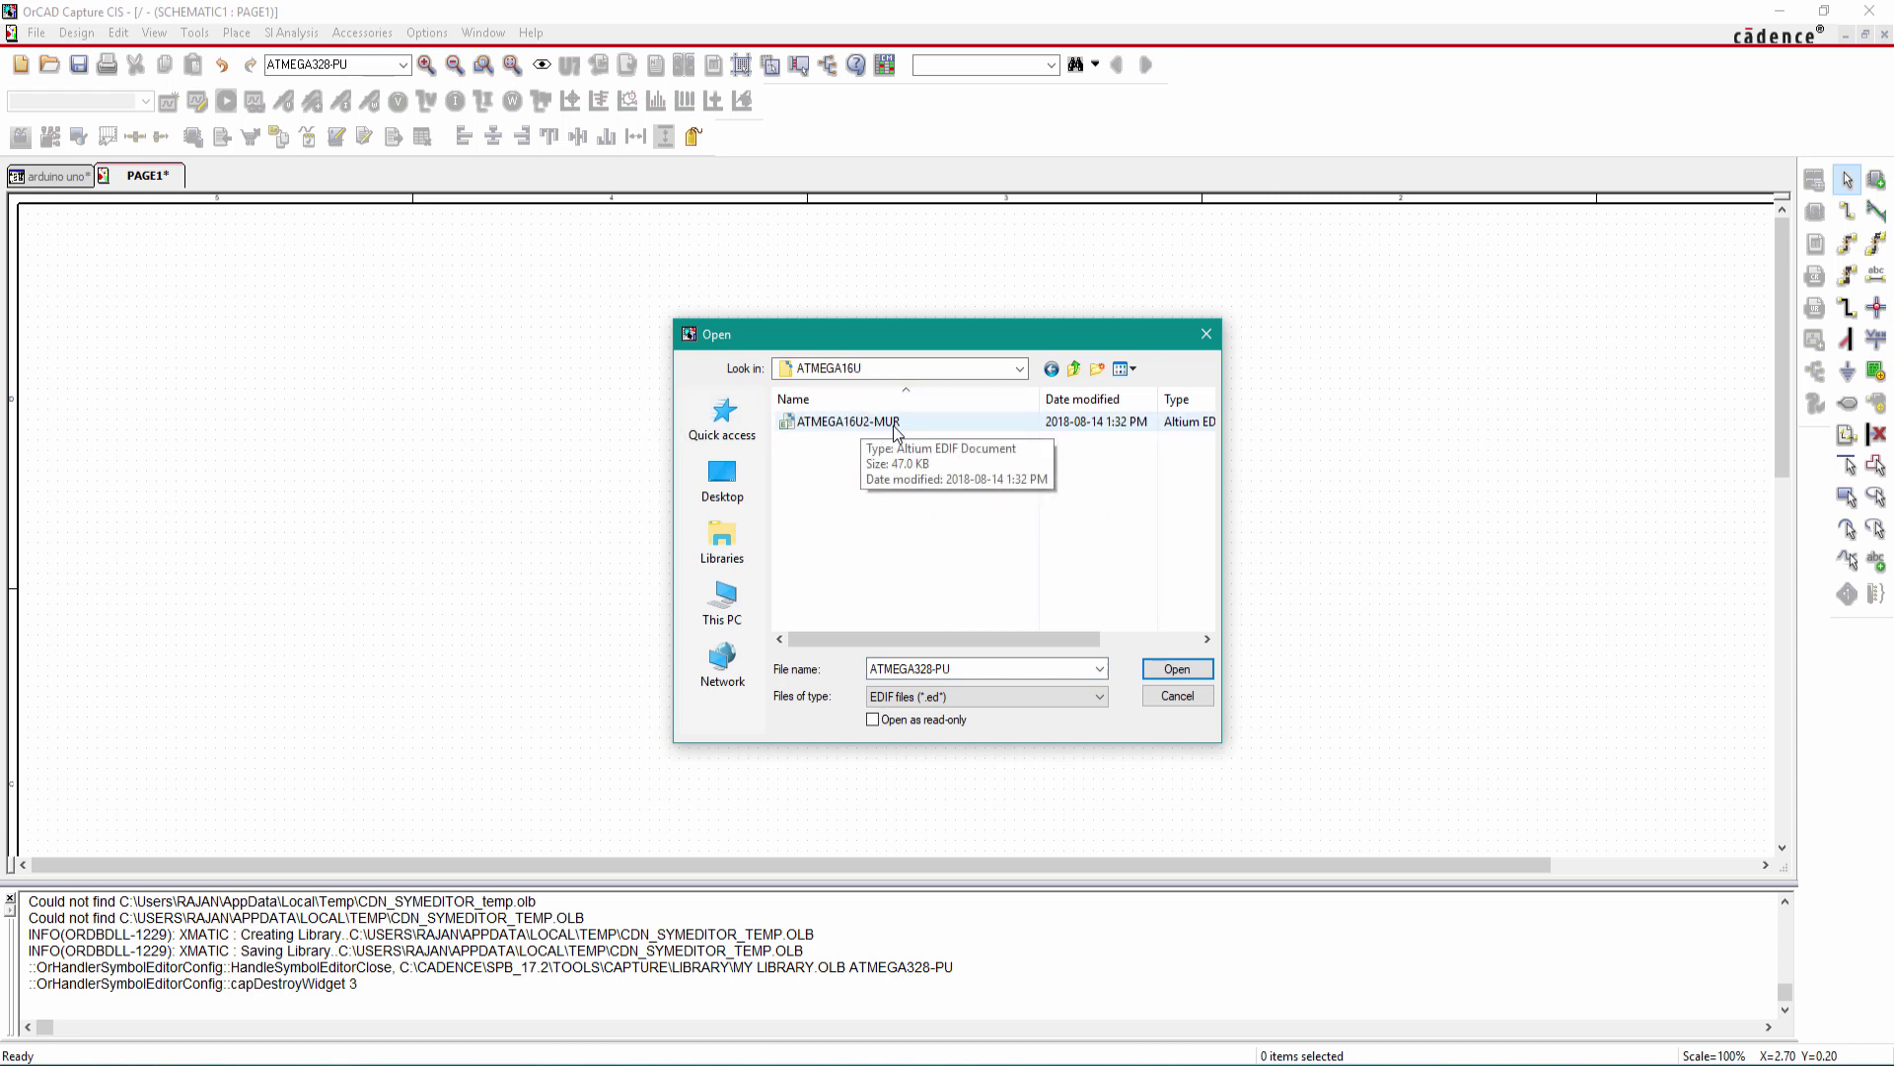
click(895, 424)
click(1176, 670)
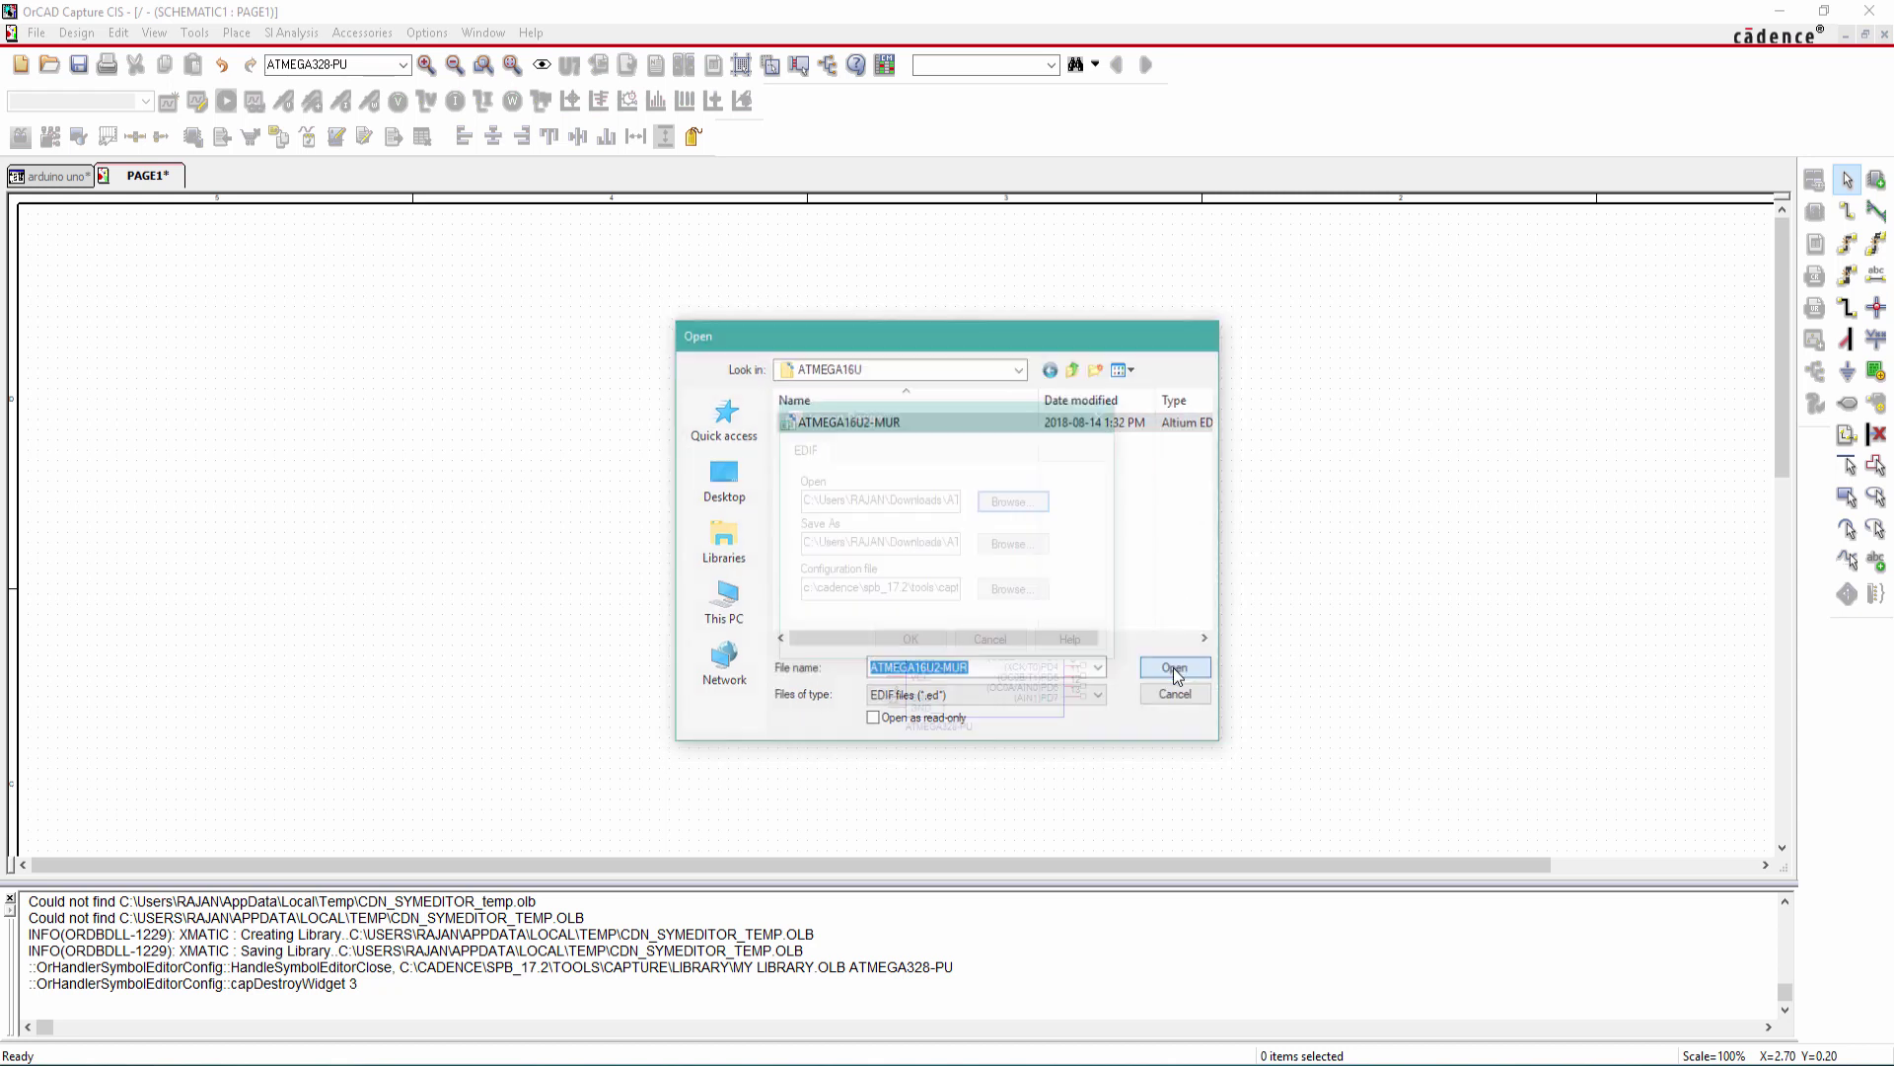
click(939, 638)
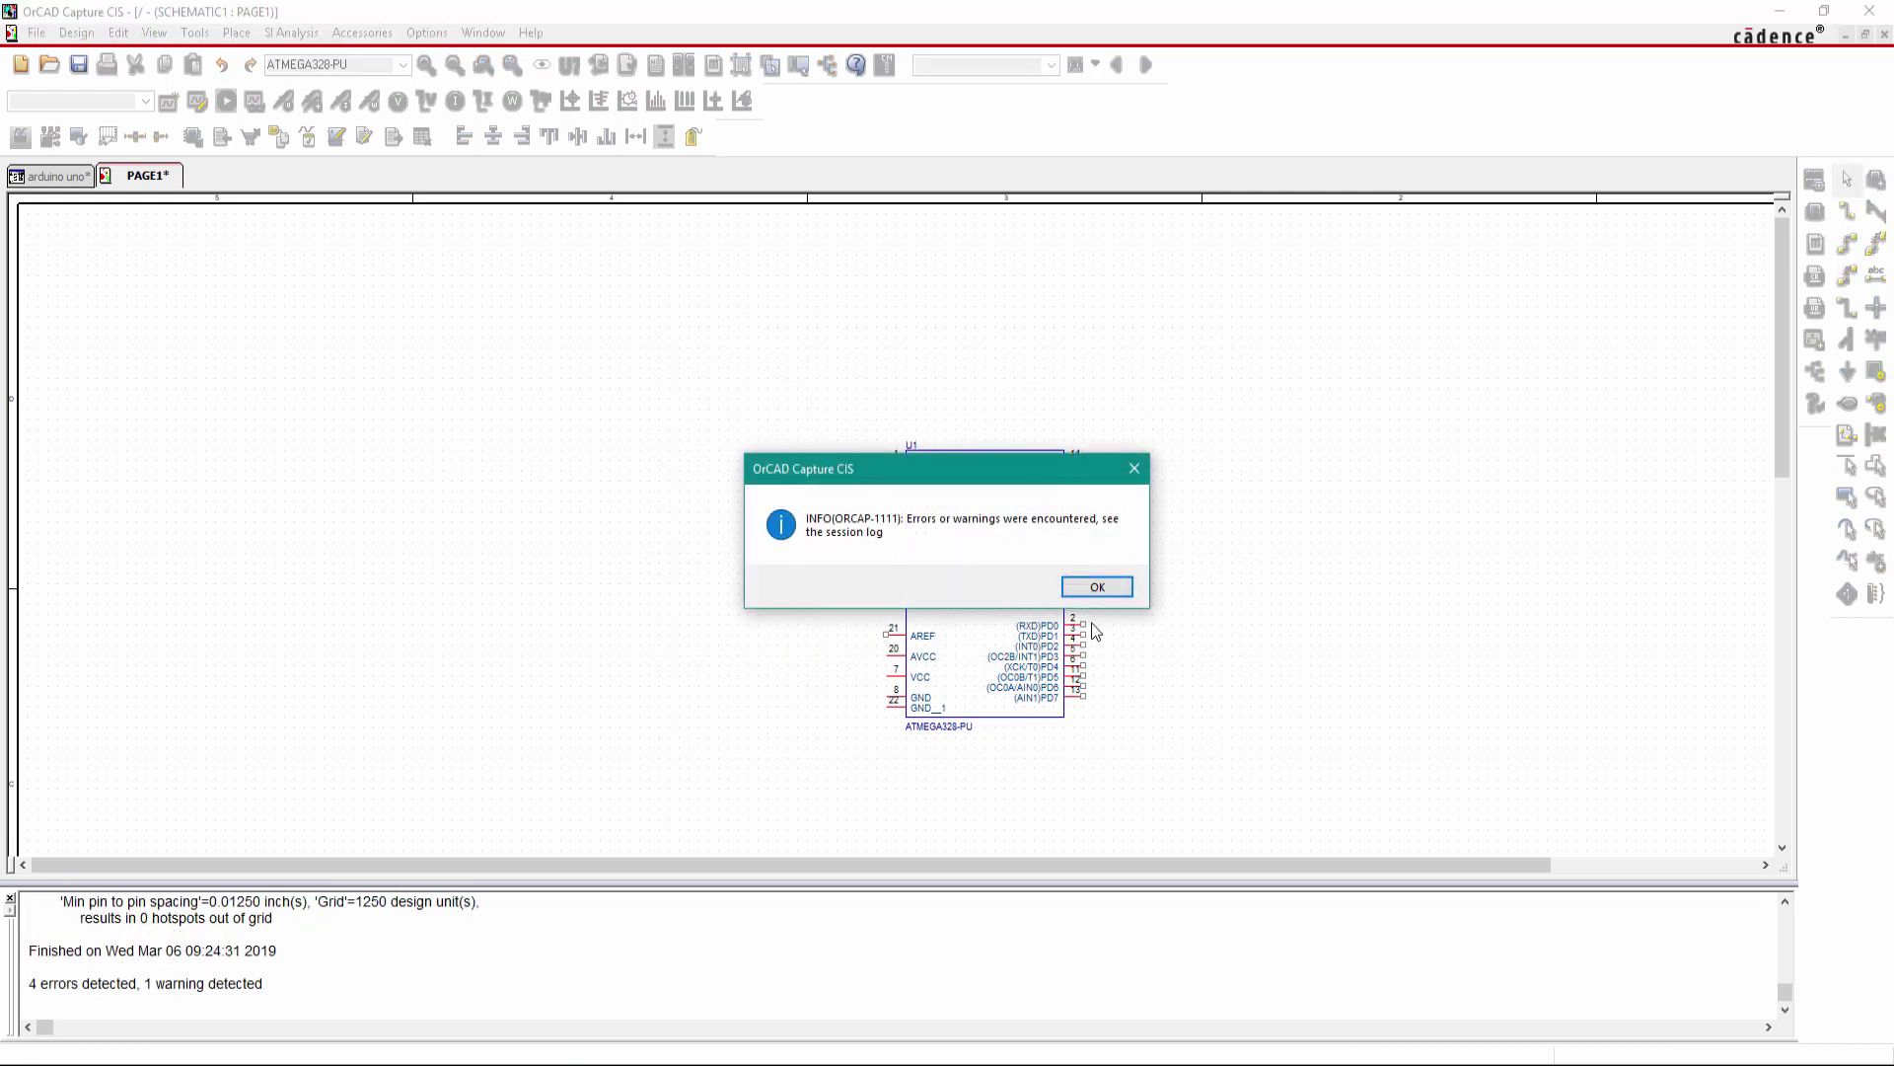
Dismiss the import errors, open atmega16u2-mur.olb from Downloads\ATMEGA16U, and open ATMEGA16U2-MUR for editing.
click(1097, 588)
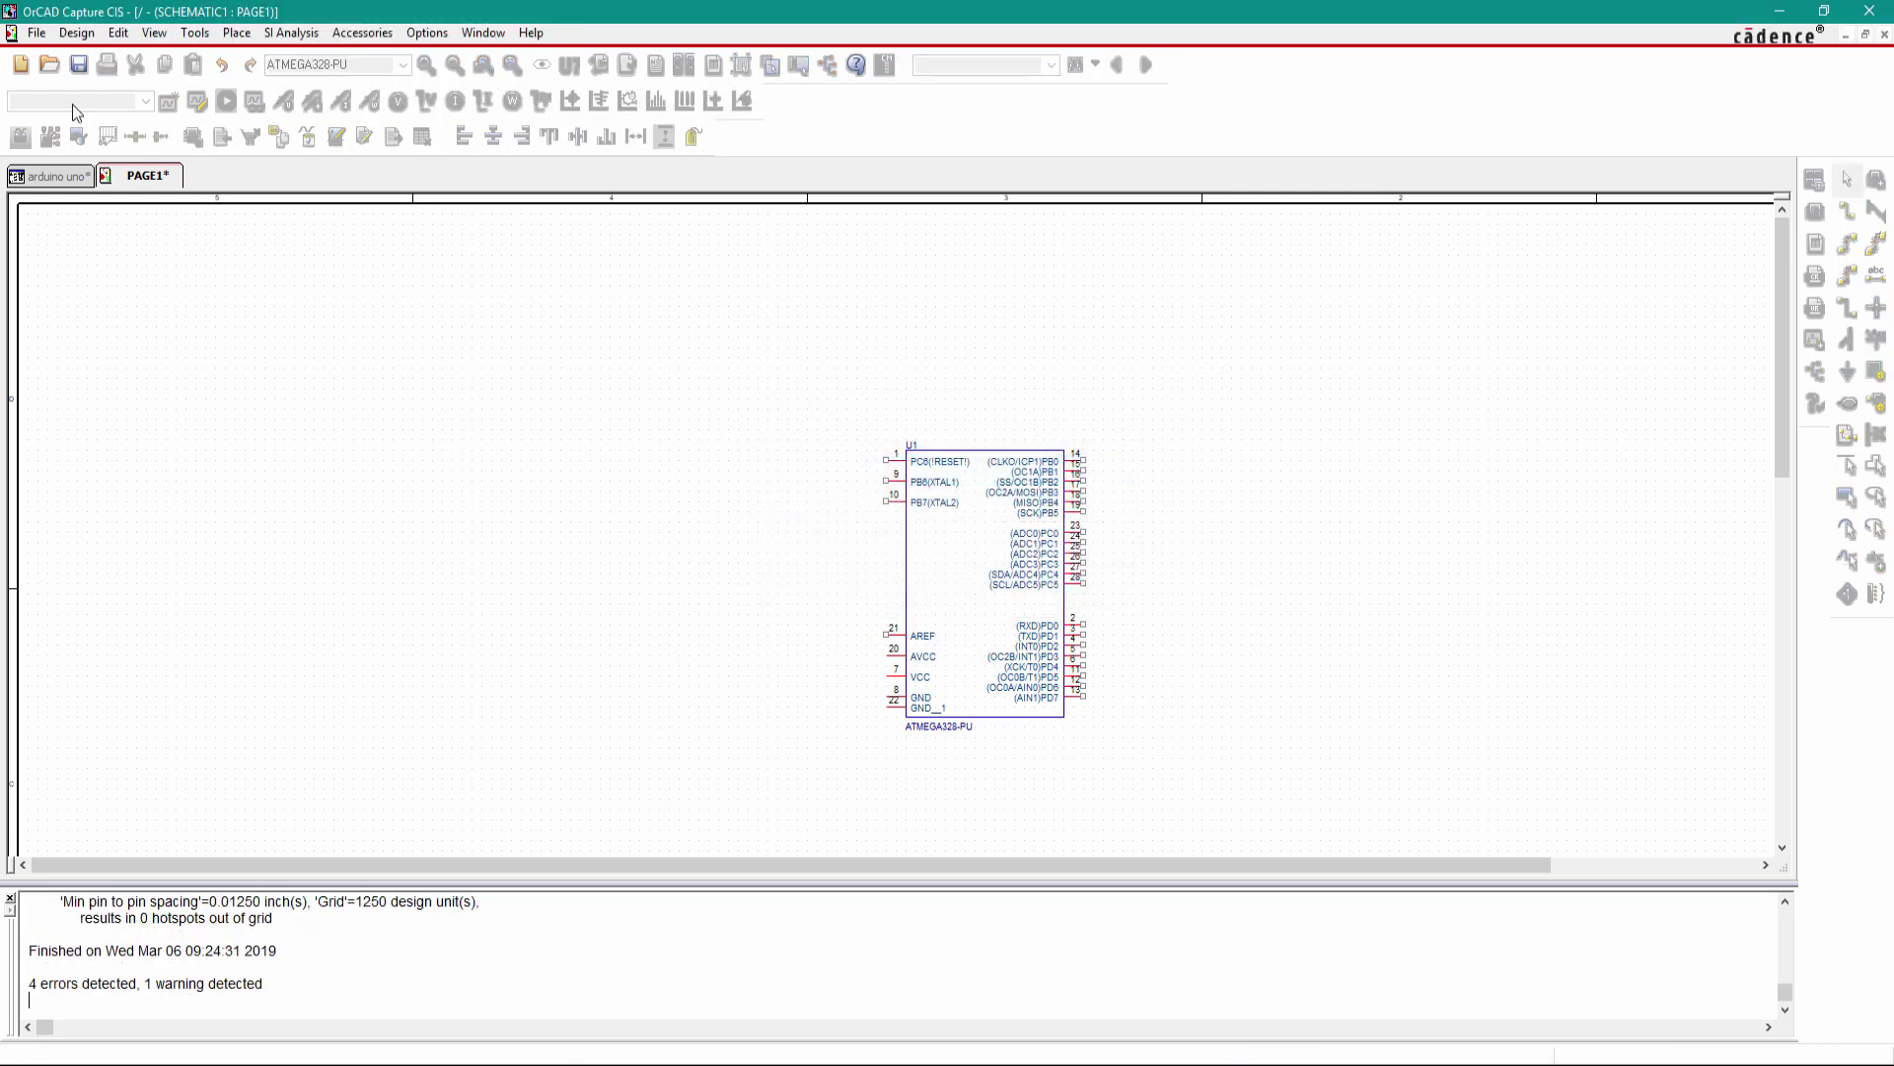
click(35, 34)
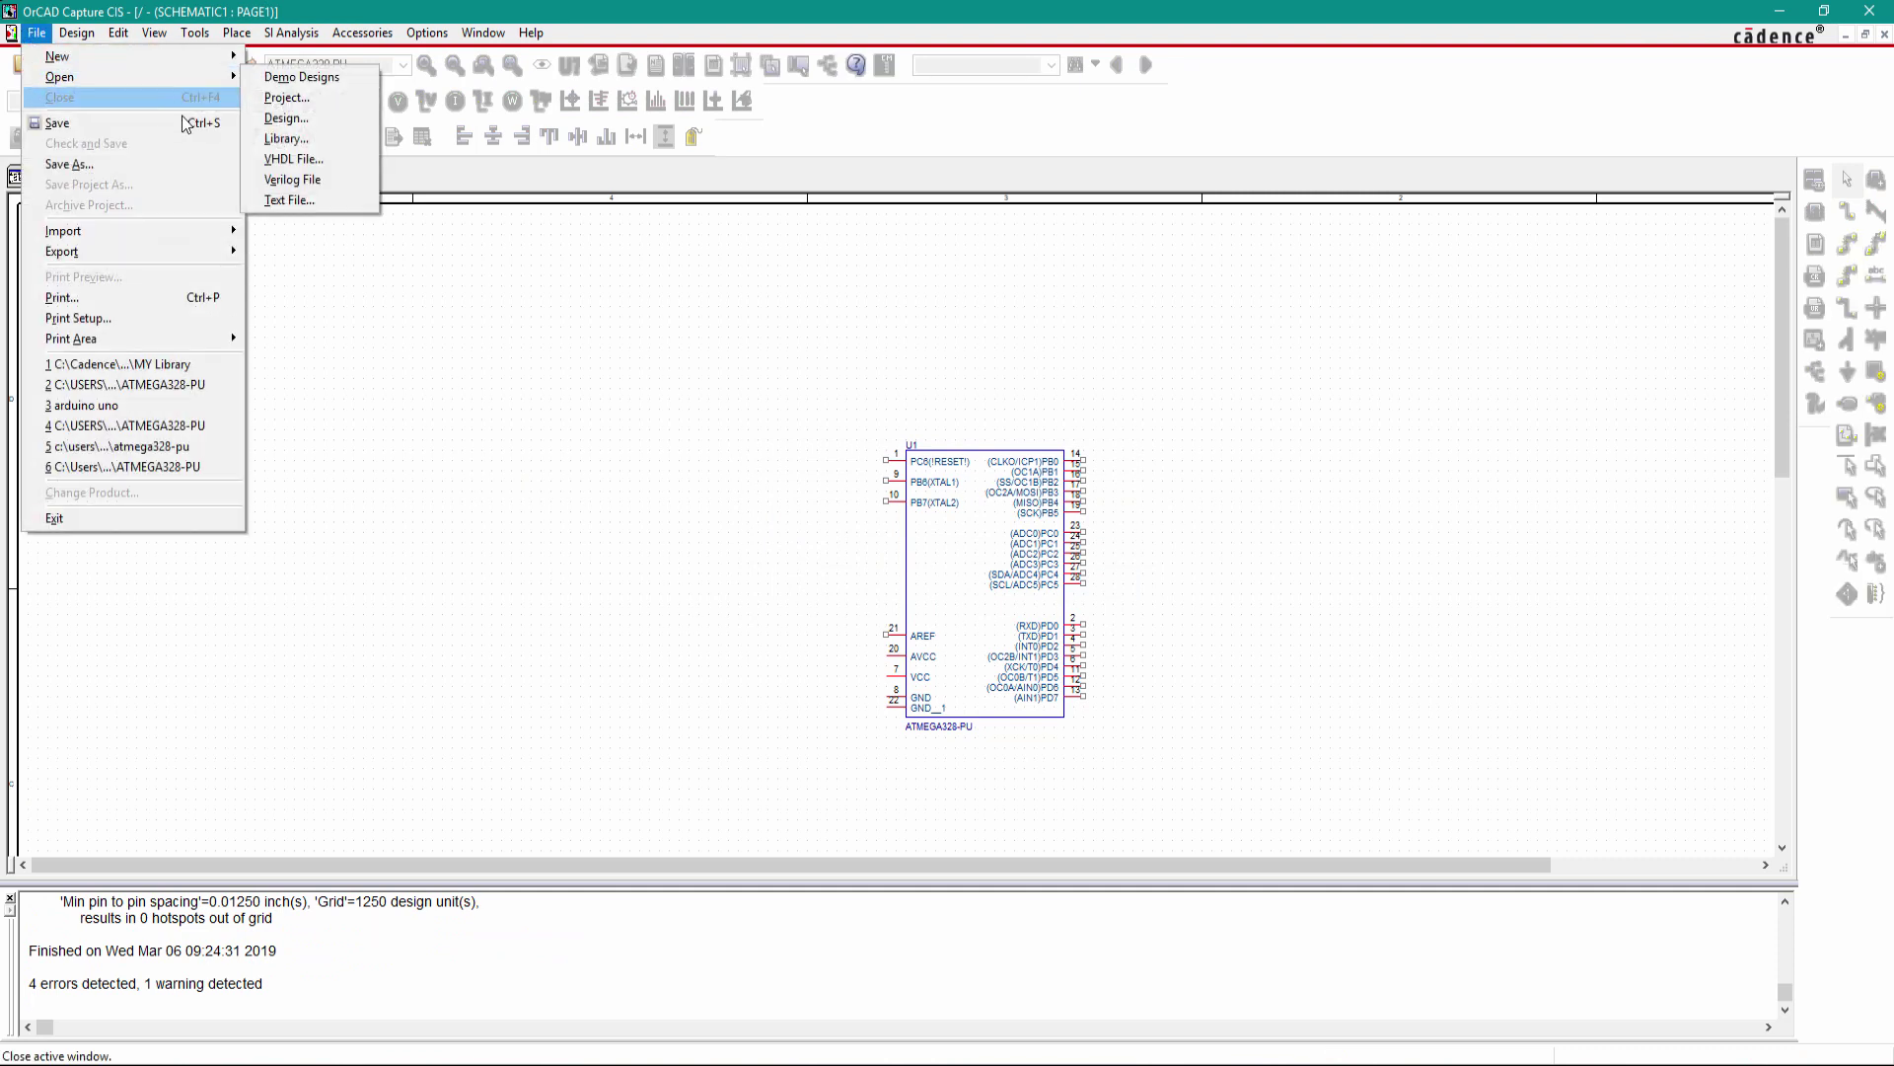
mouse_move(209, 79)
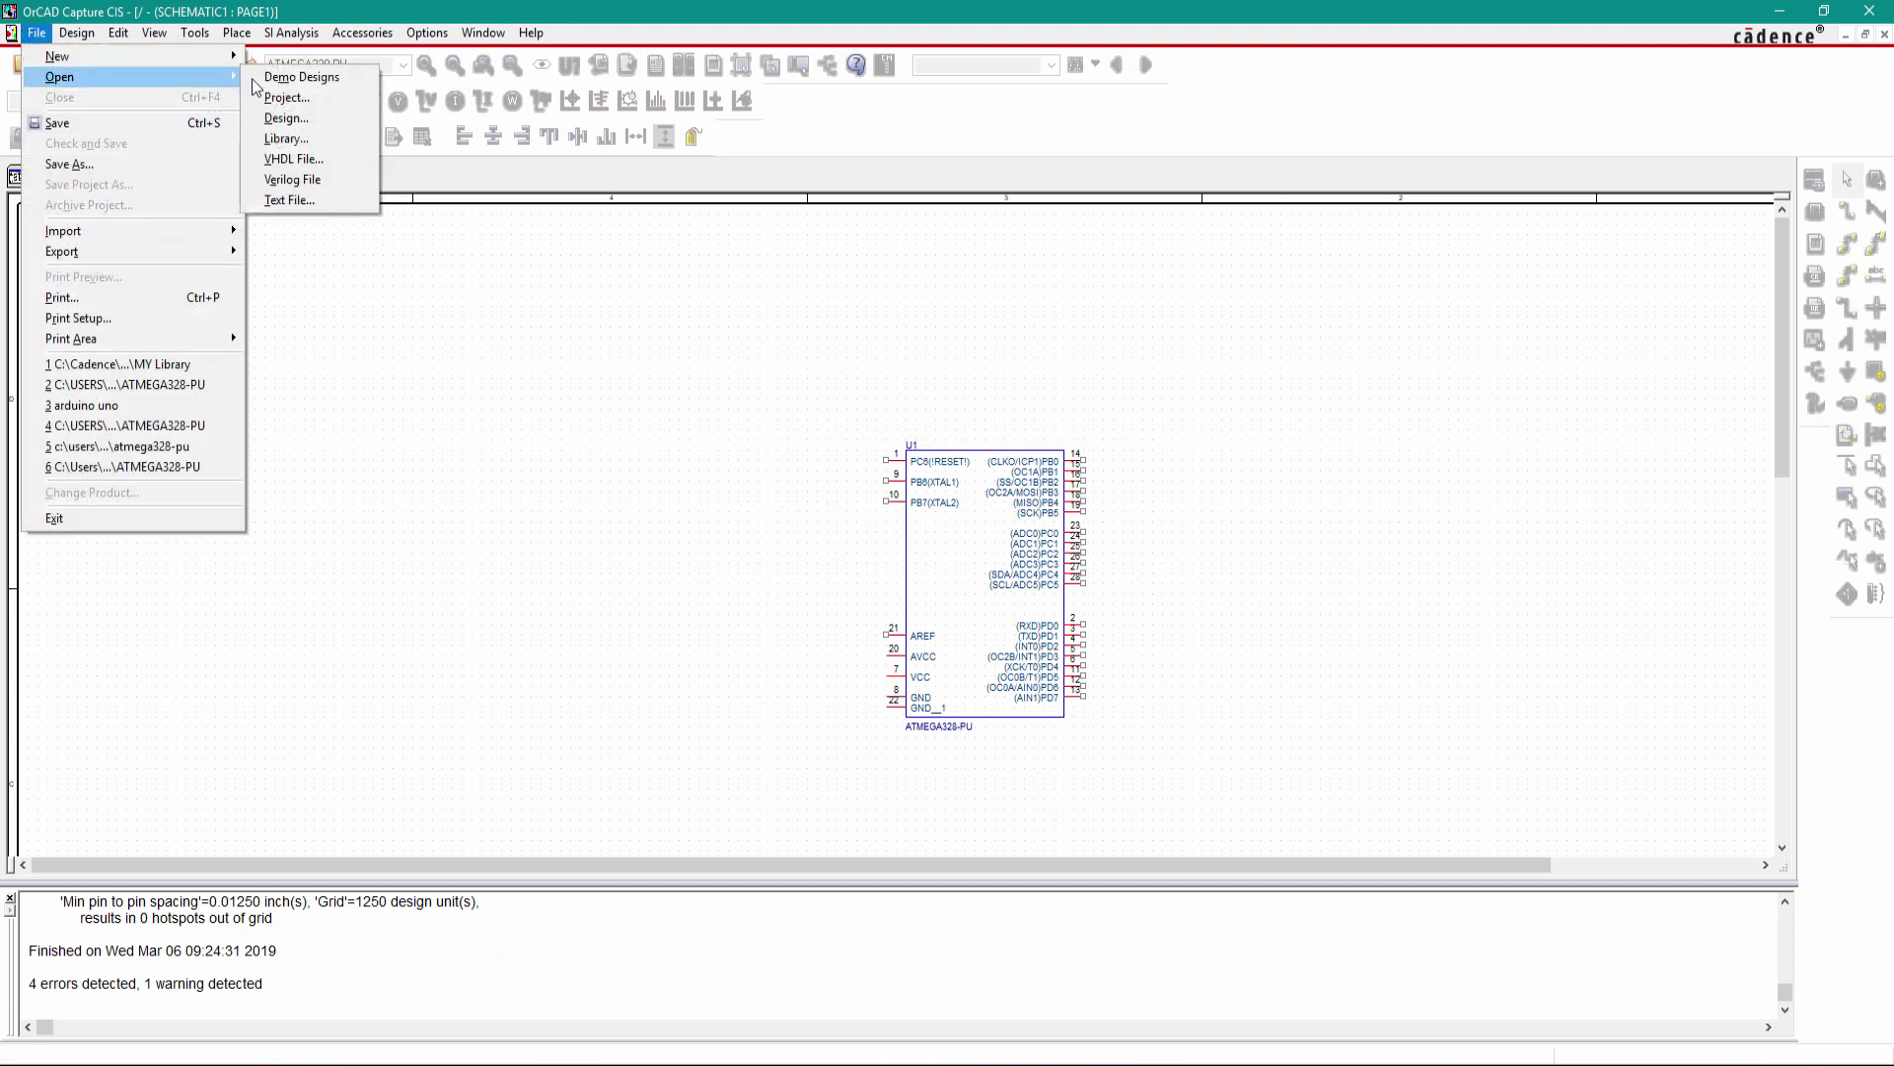
click(303, 140)
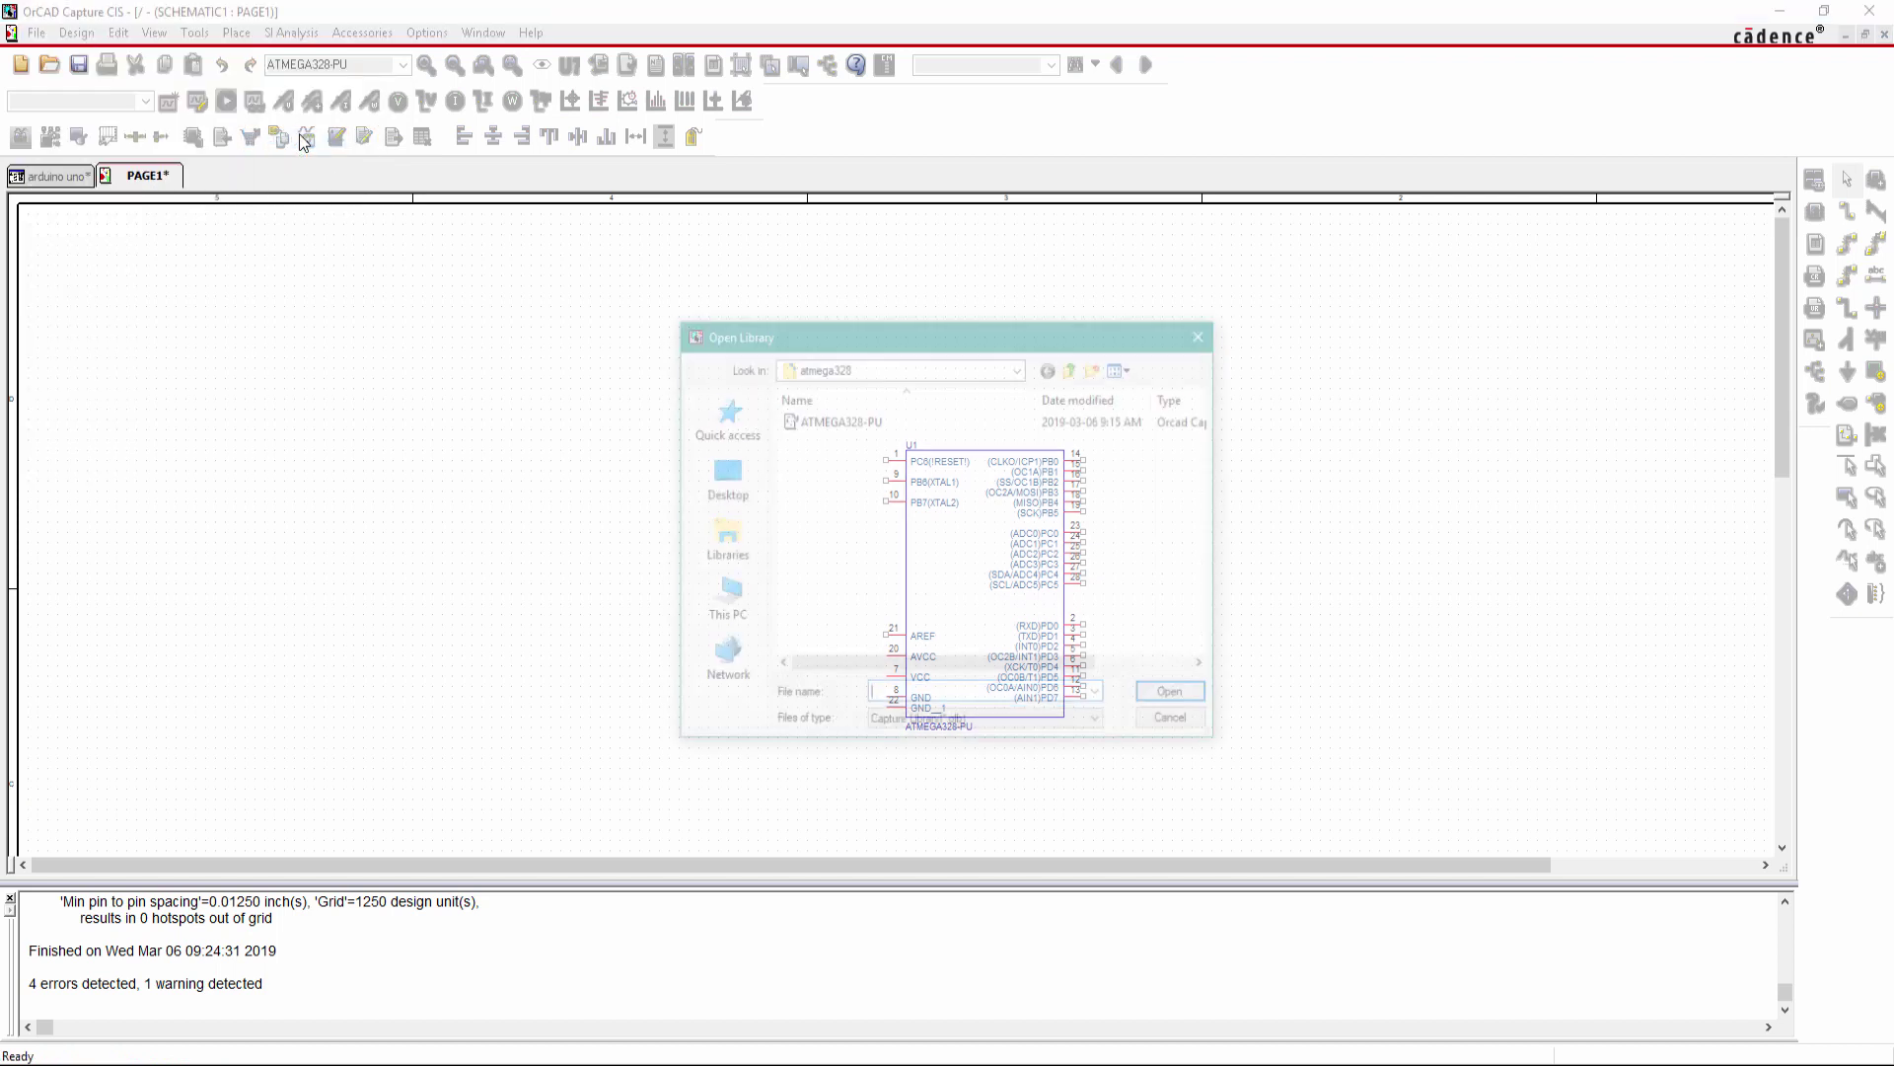
click(1072, 367)
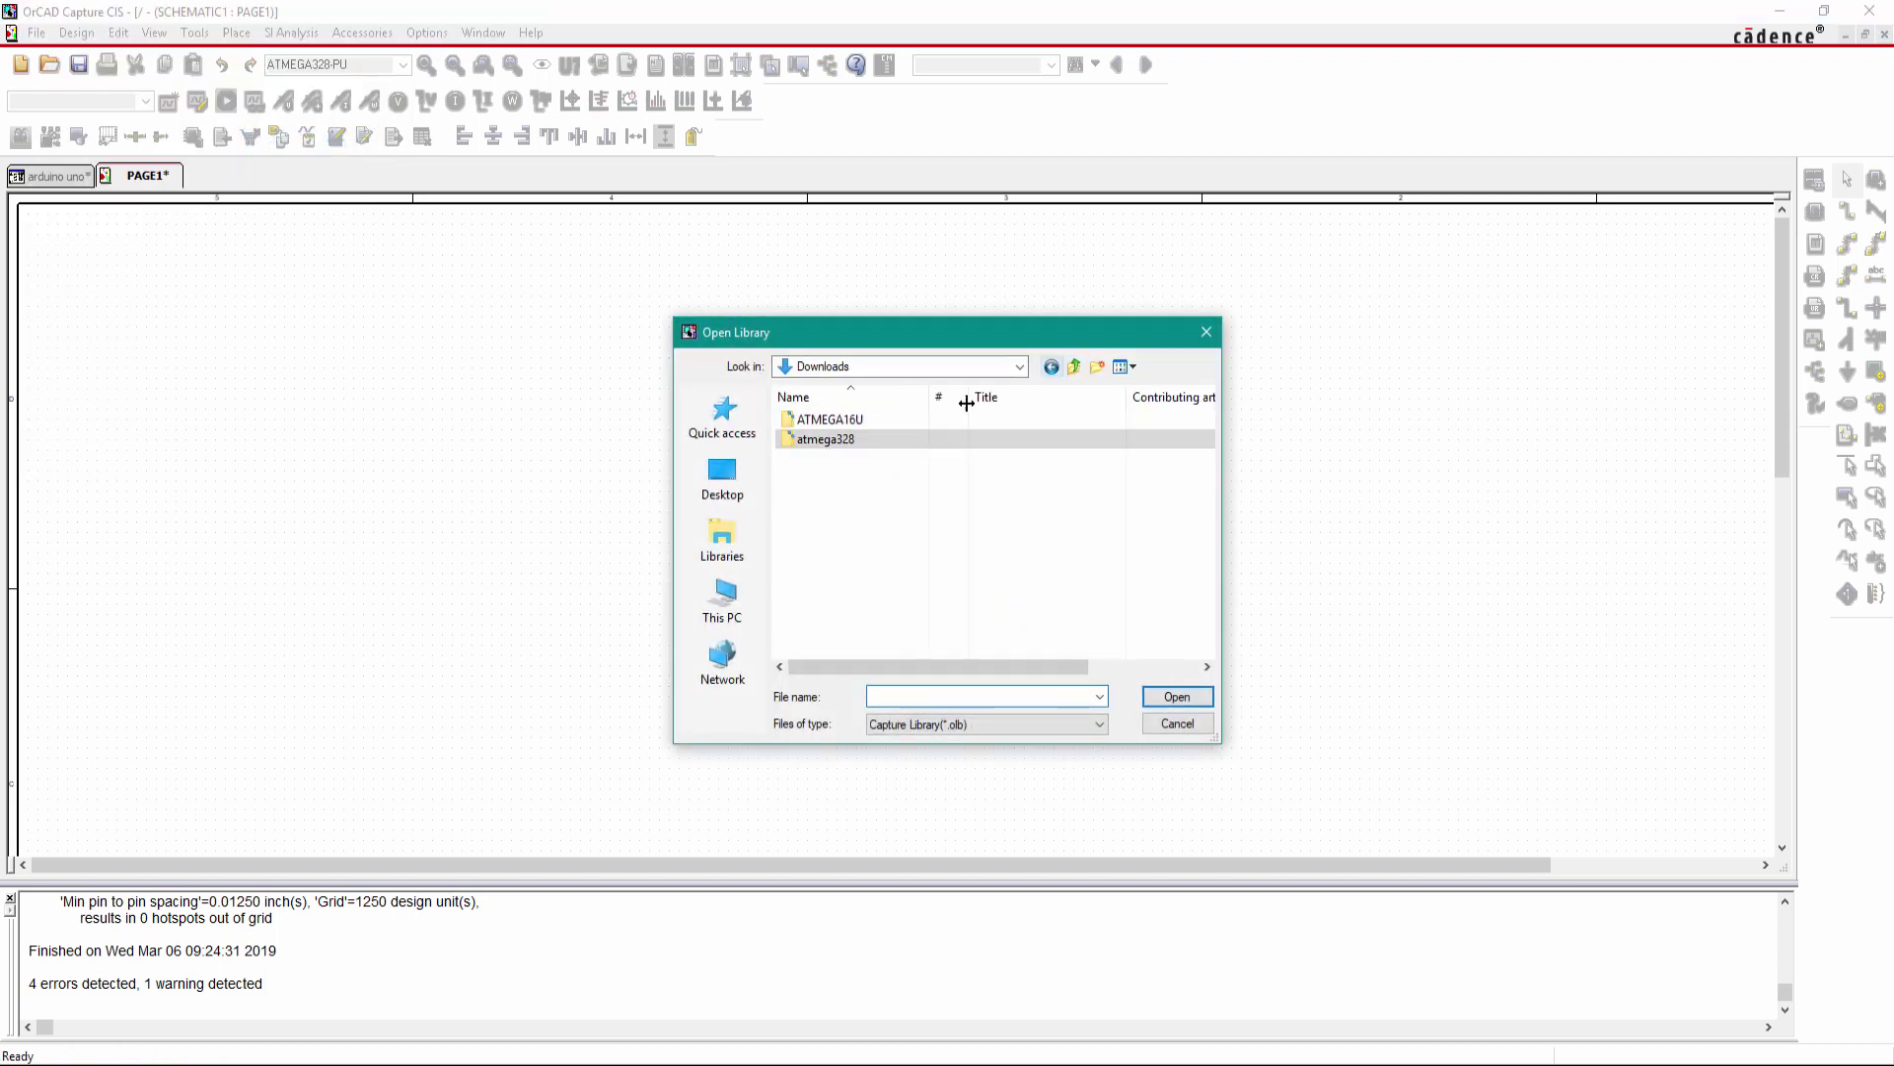
double_click(850, 420)
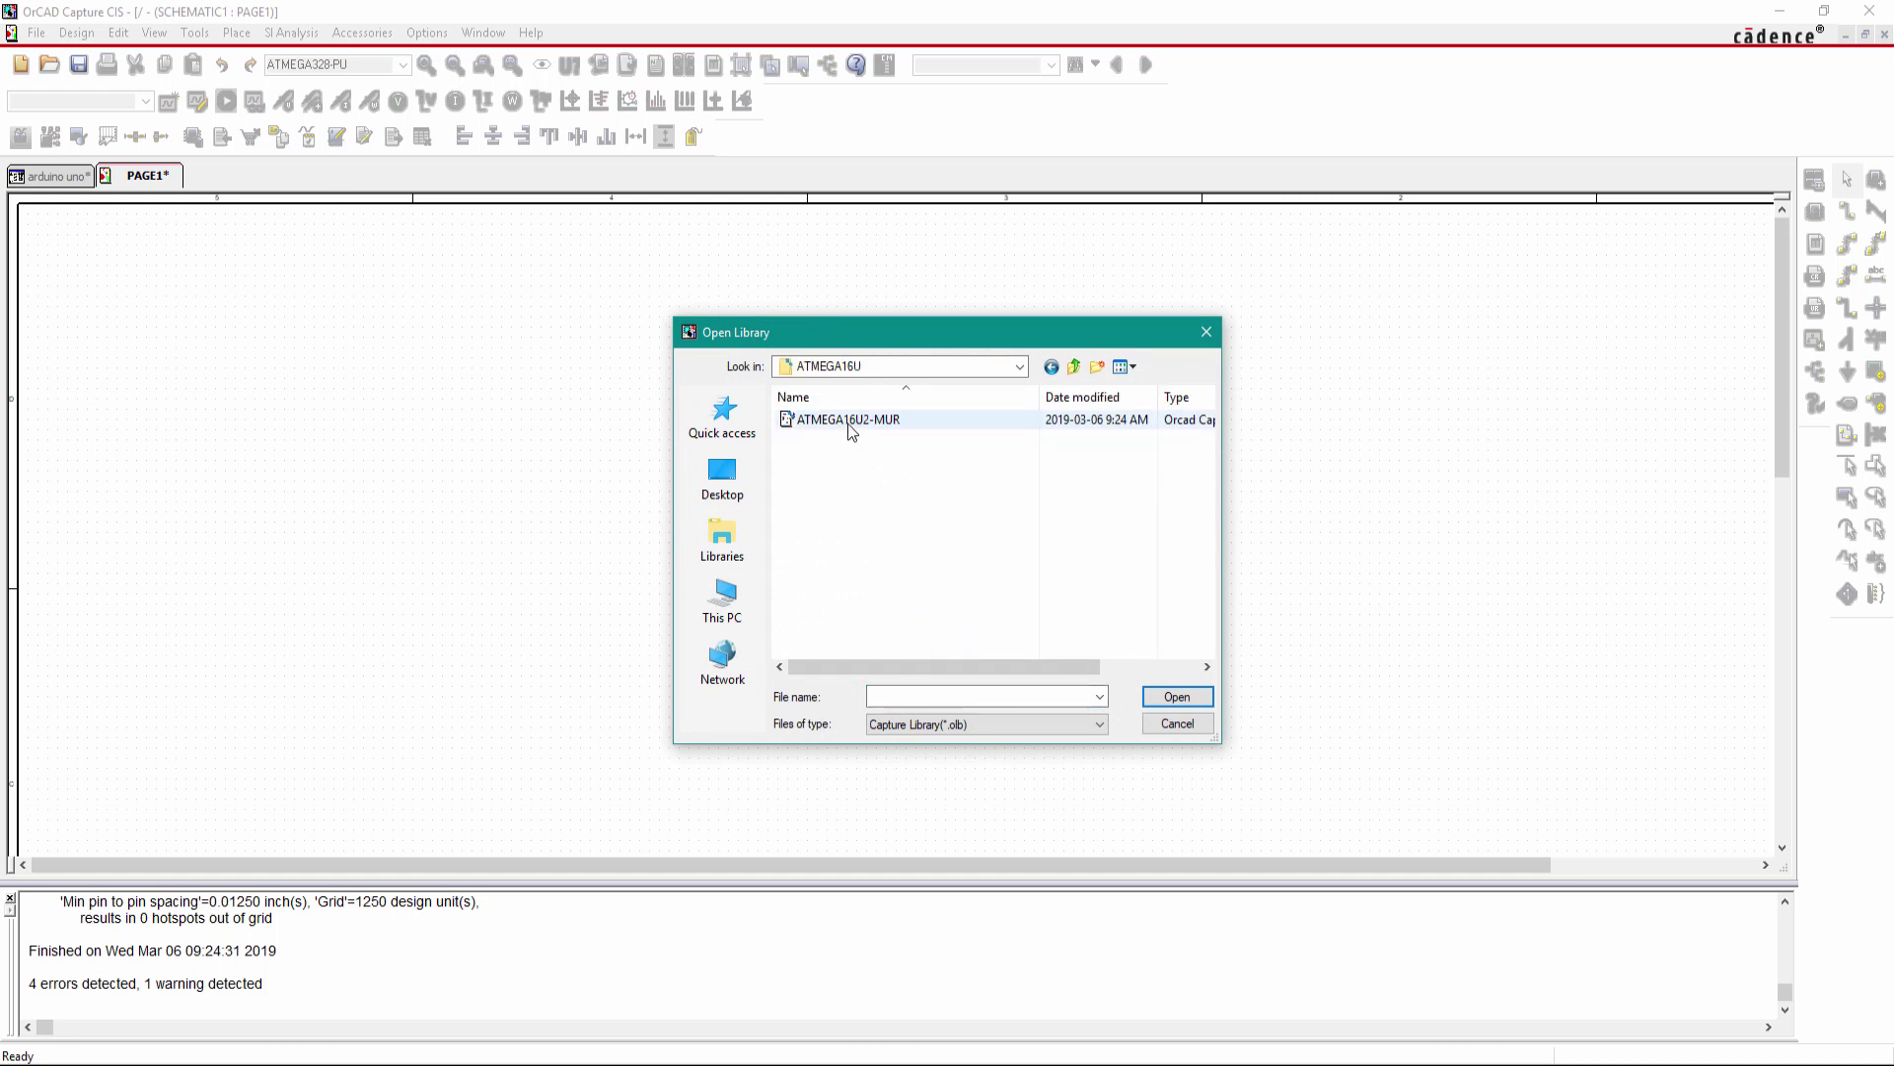
click(861, 427)
click(1174, 697)
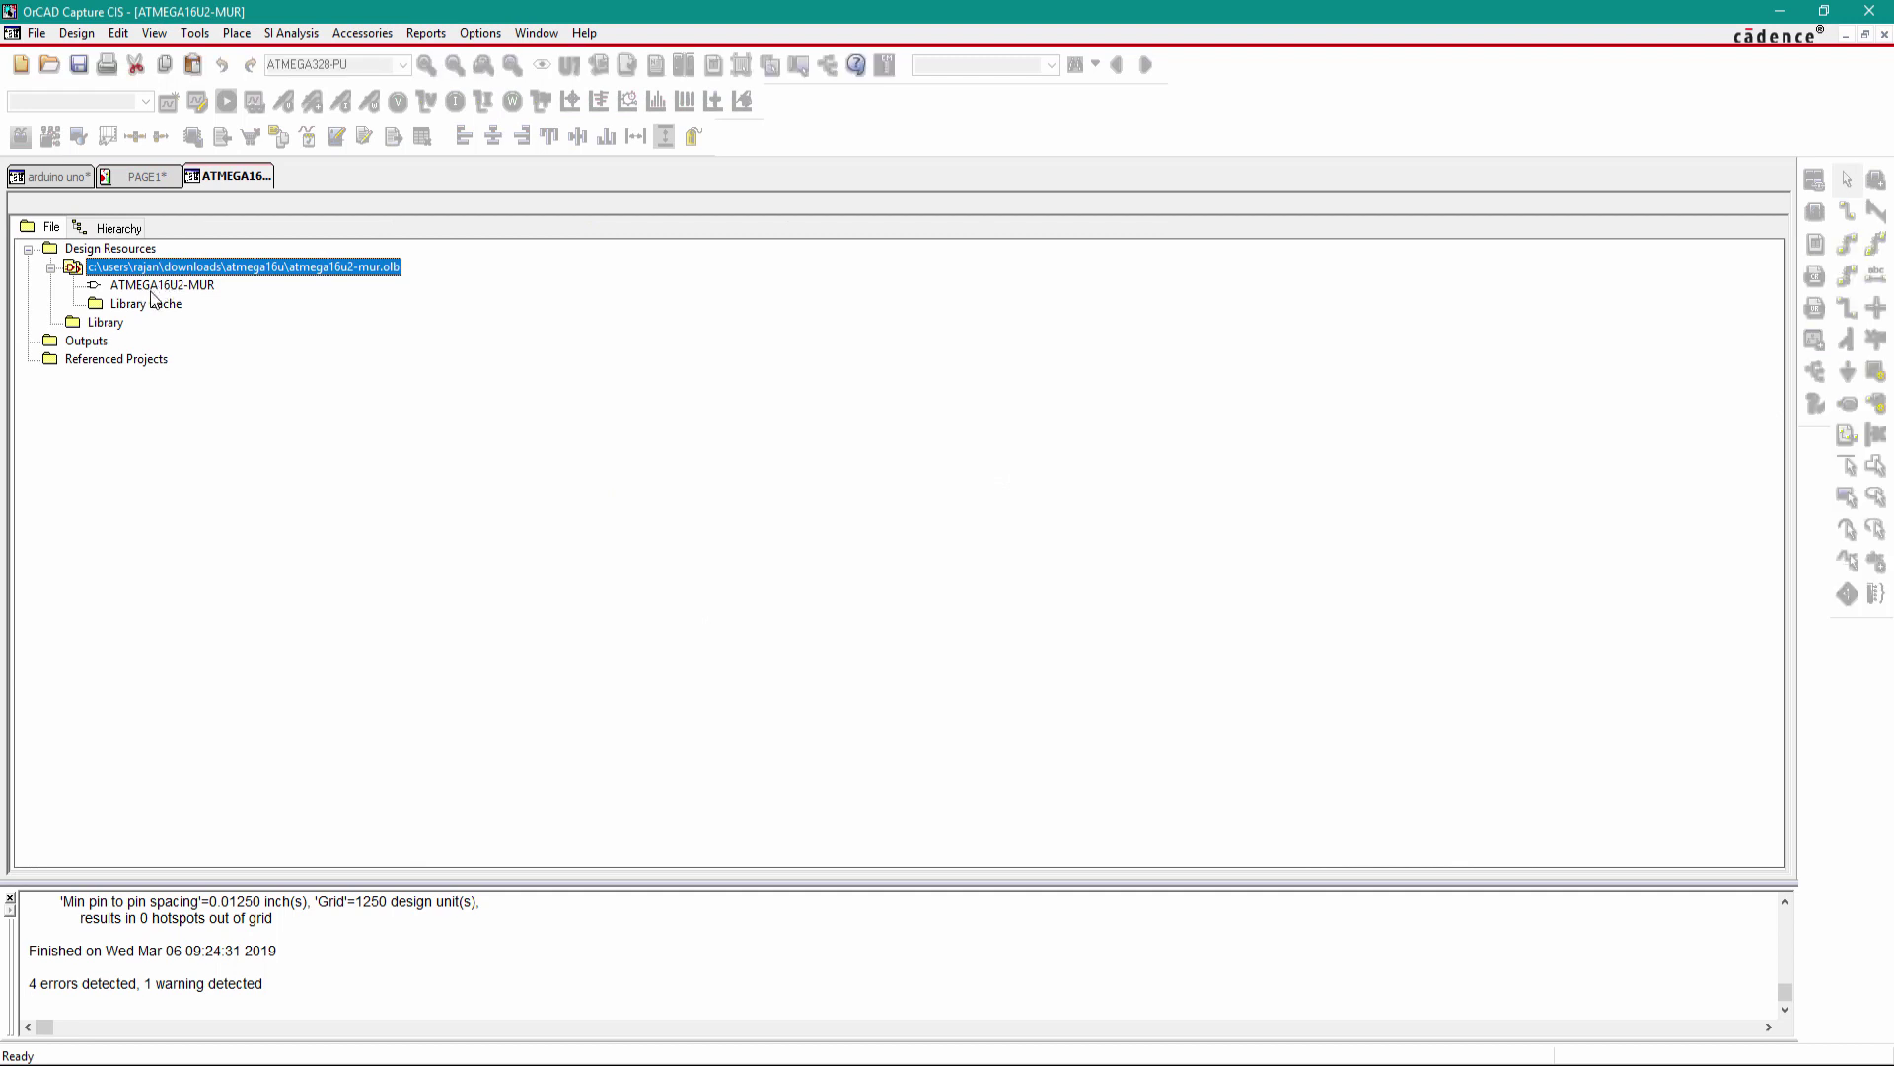
double_click(160, 285)
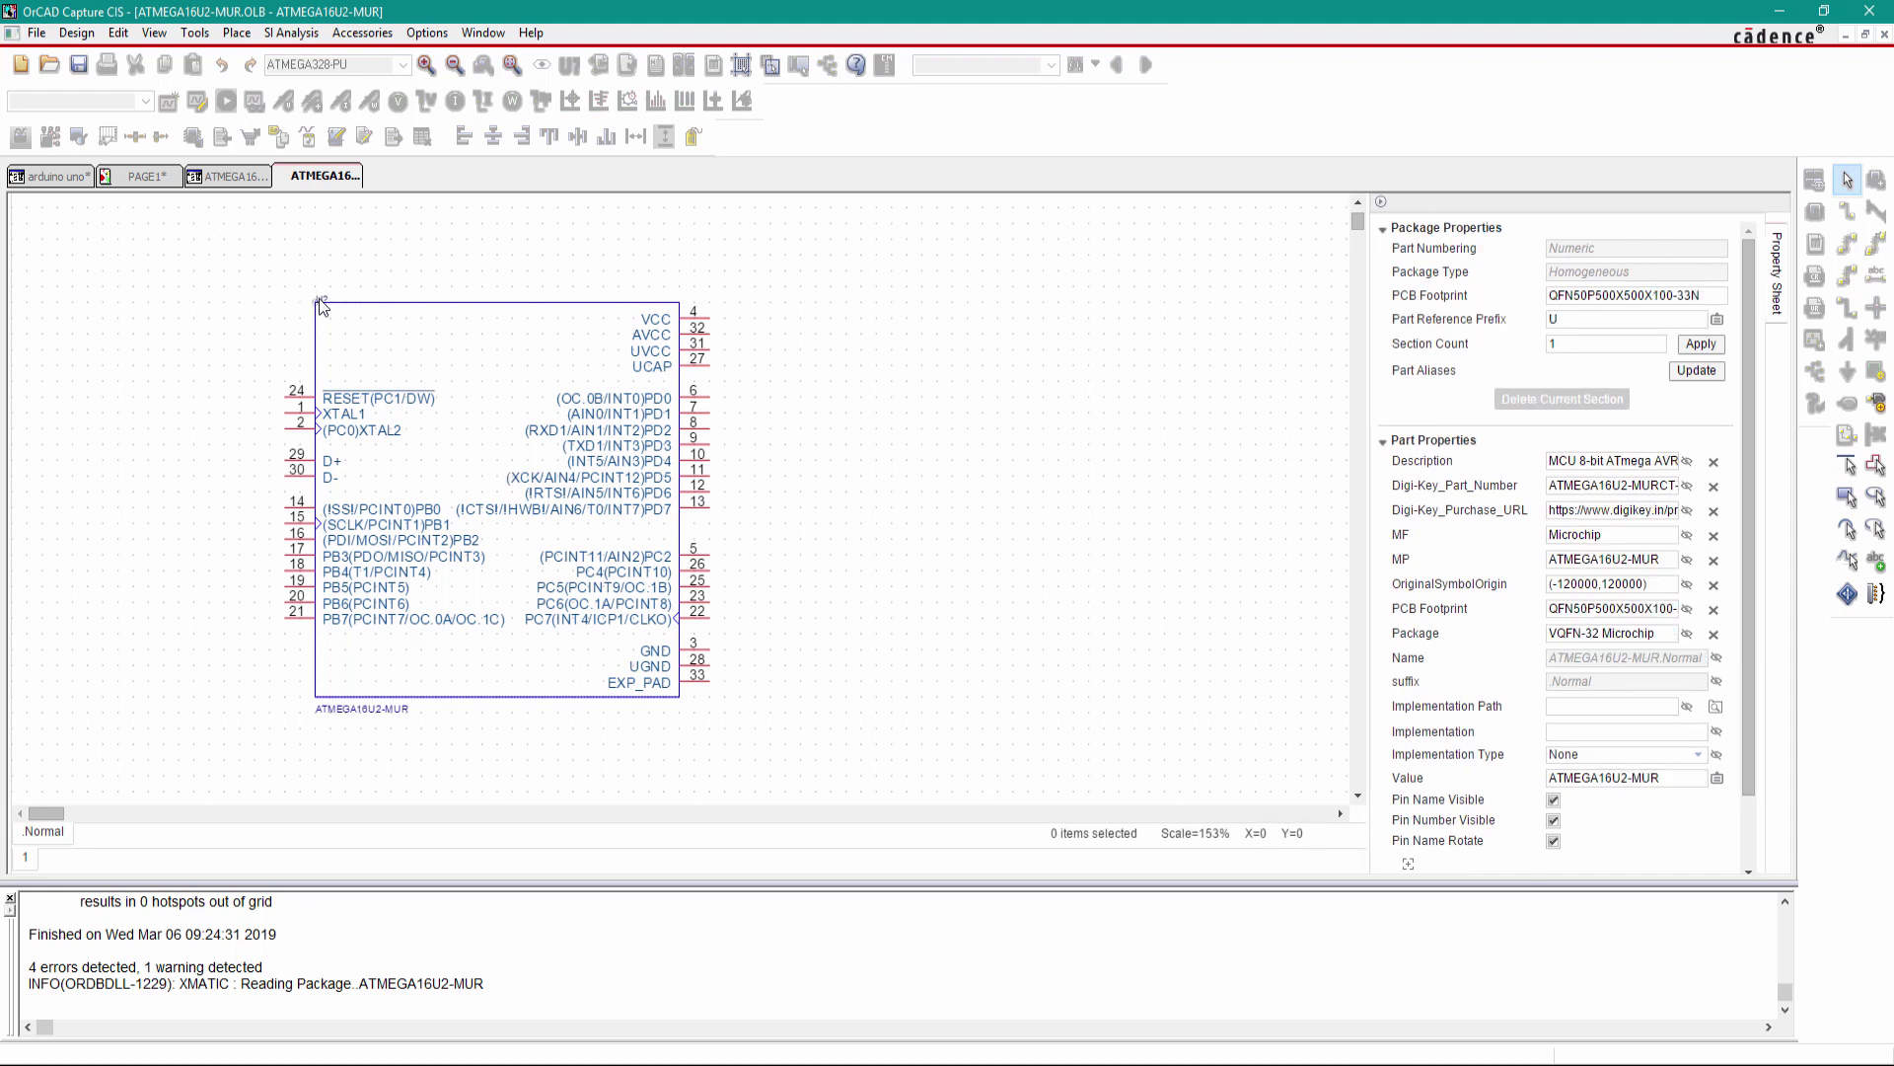
Set the ATMEGA16U2-MUR reference label font size to 7 and value label to 6.
scroll(1757, 676, down, 5)
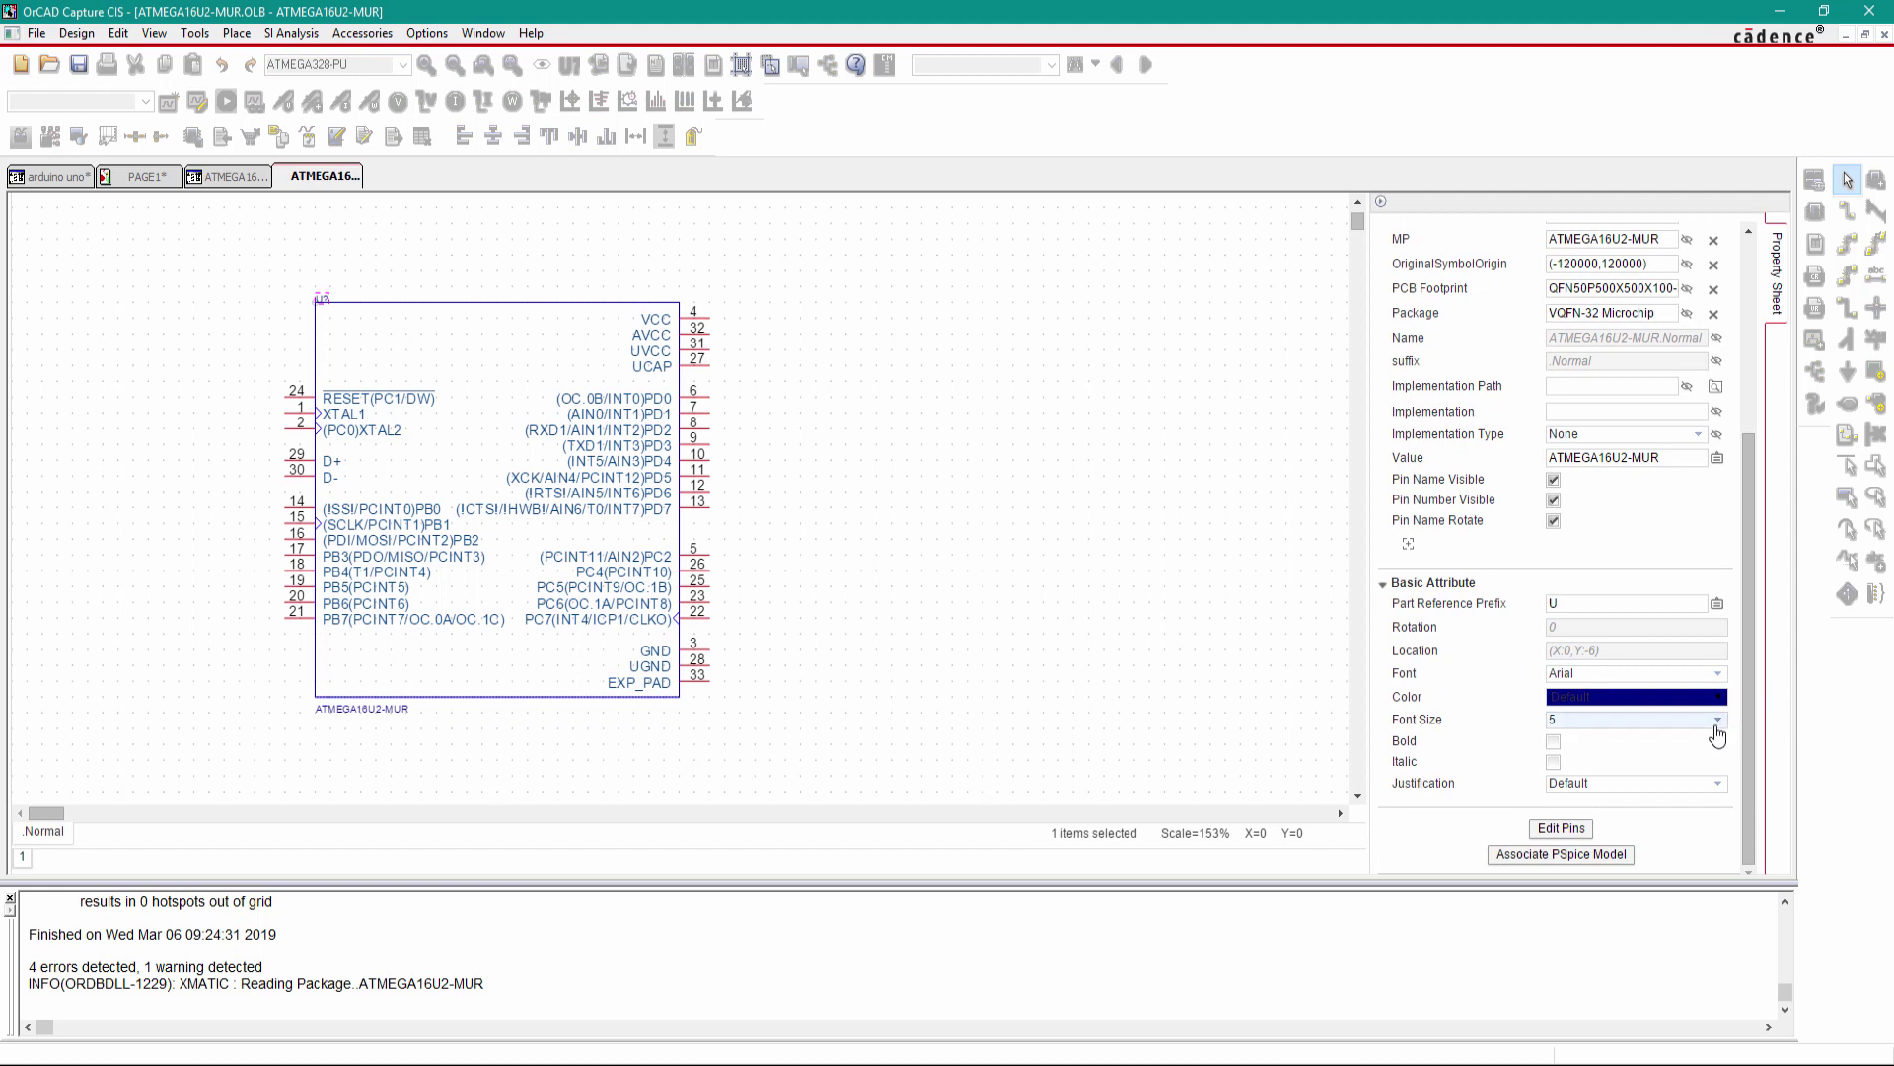
click(1716, 728)
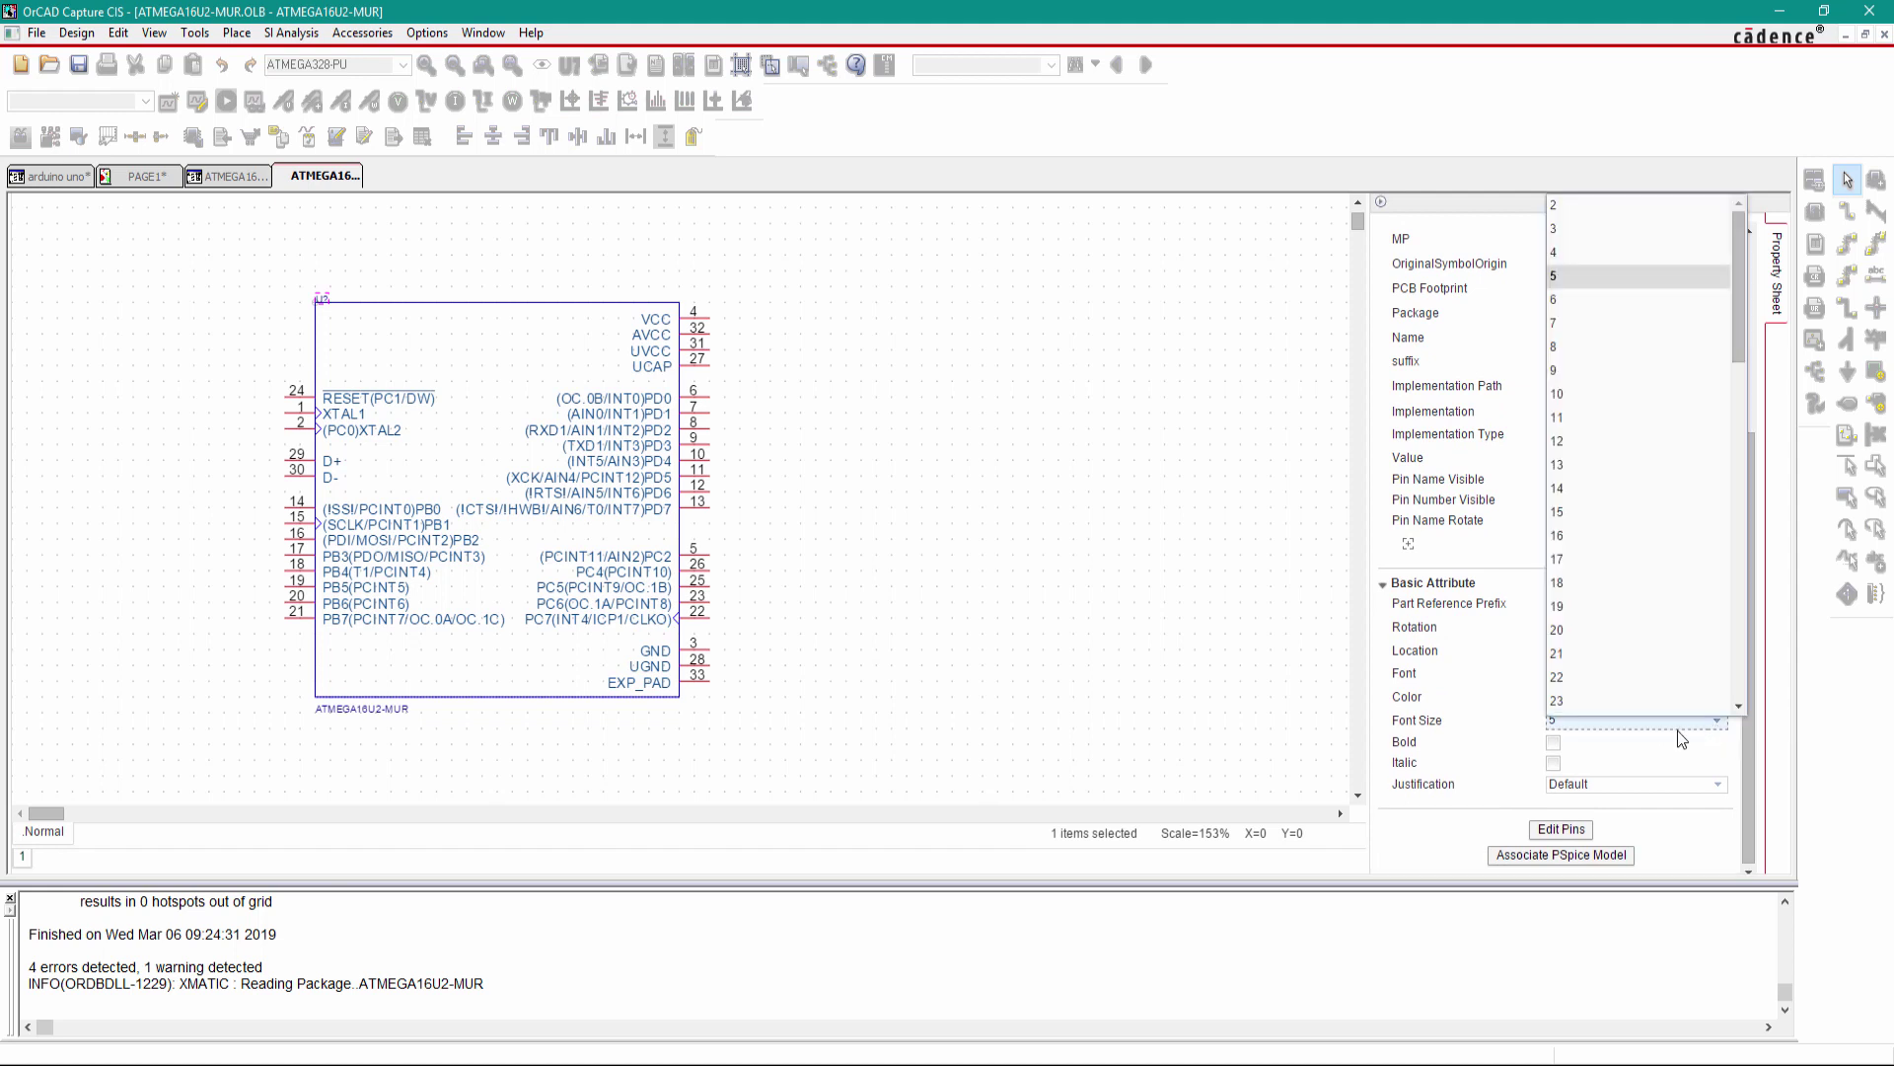
click(1565, 331)
click(383, 712)
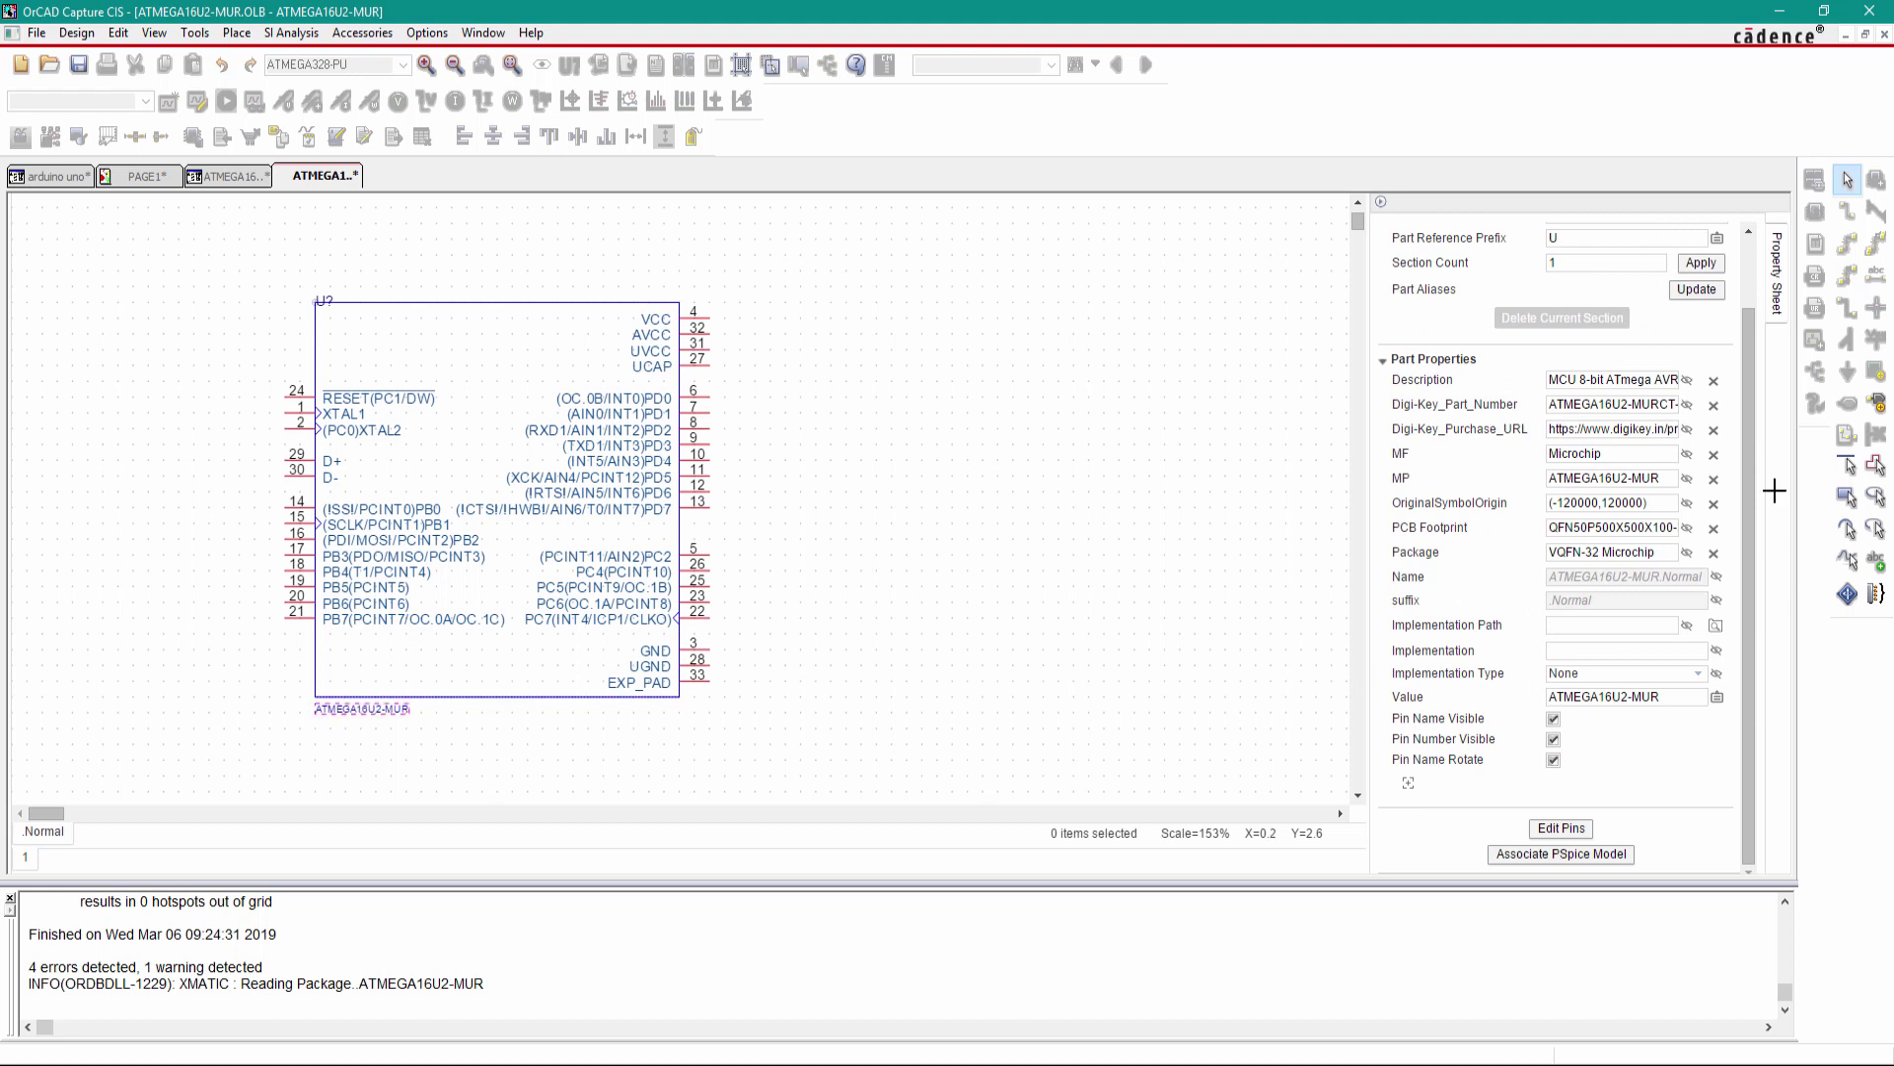
scroll(1628, 592, down, 5)
click(1592, 722)
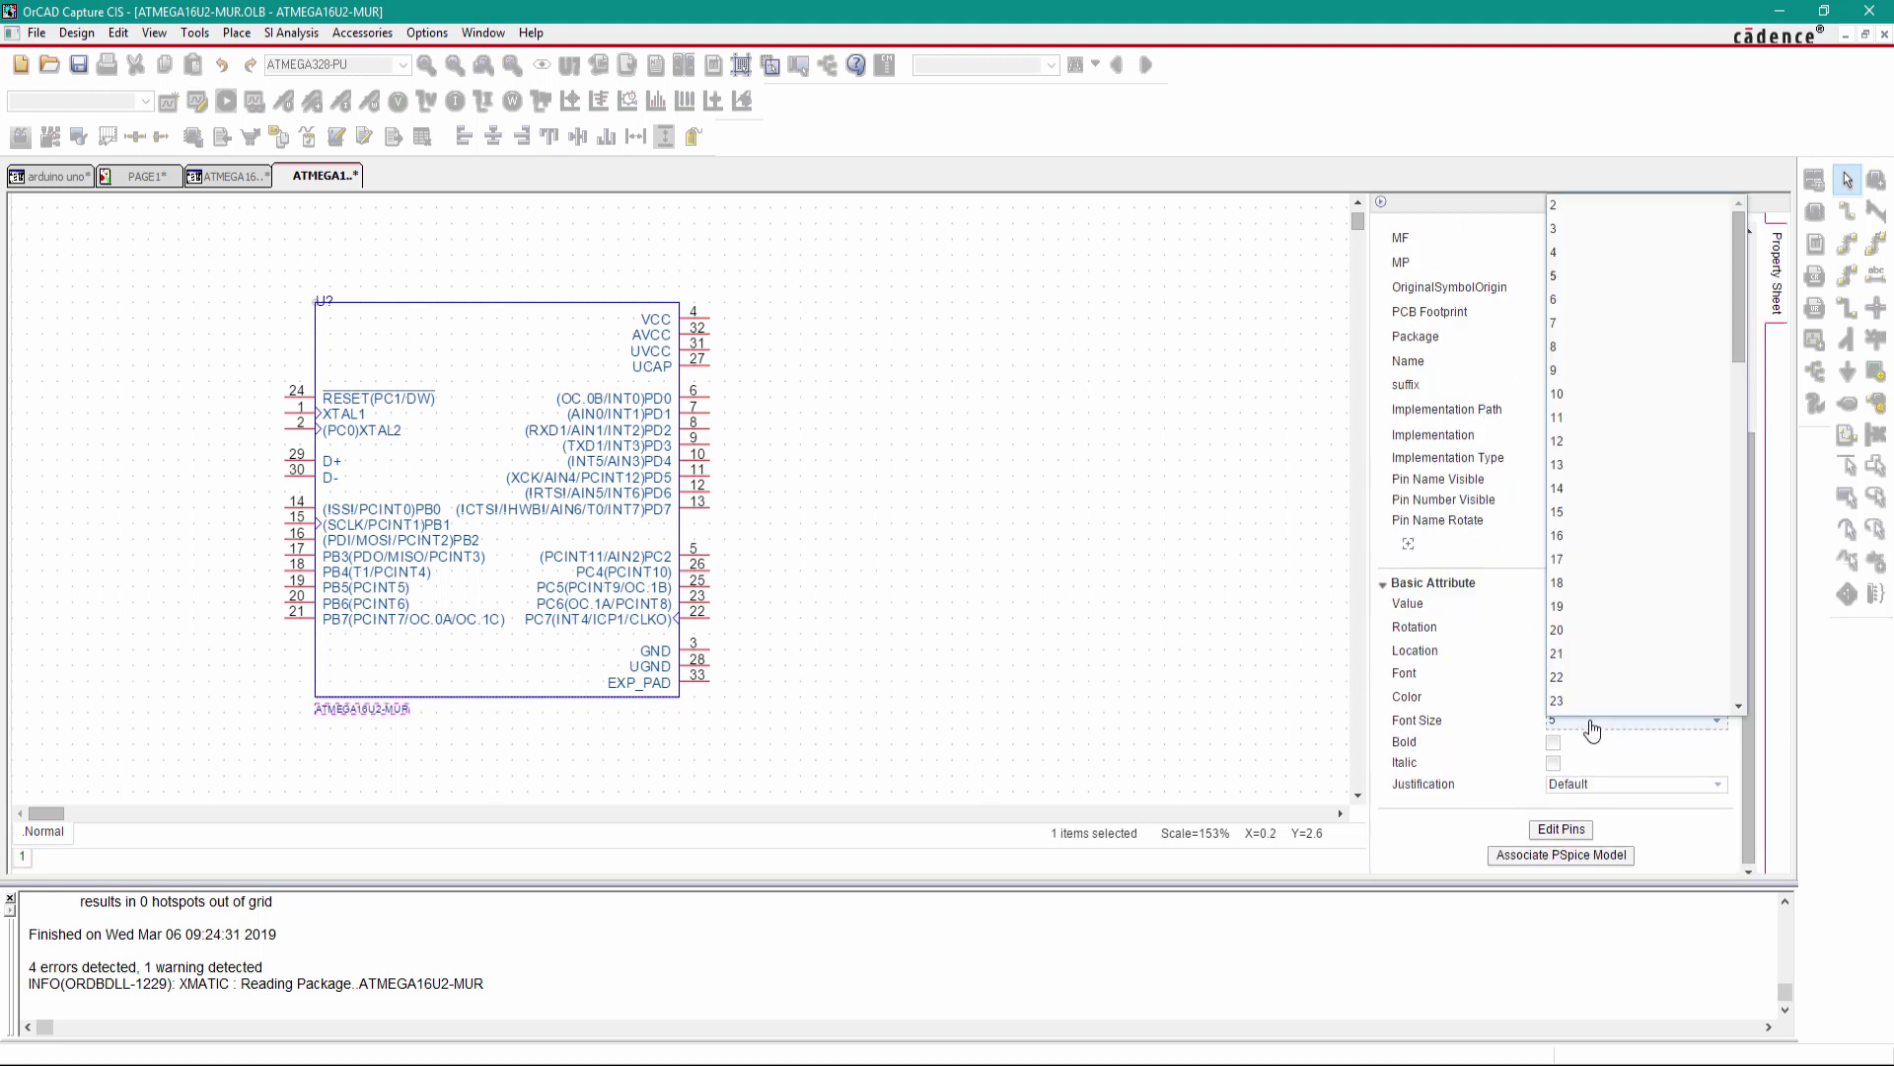
click(1561, 300)
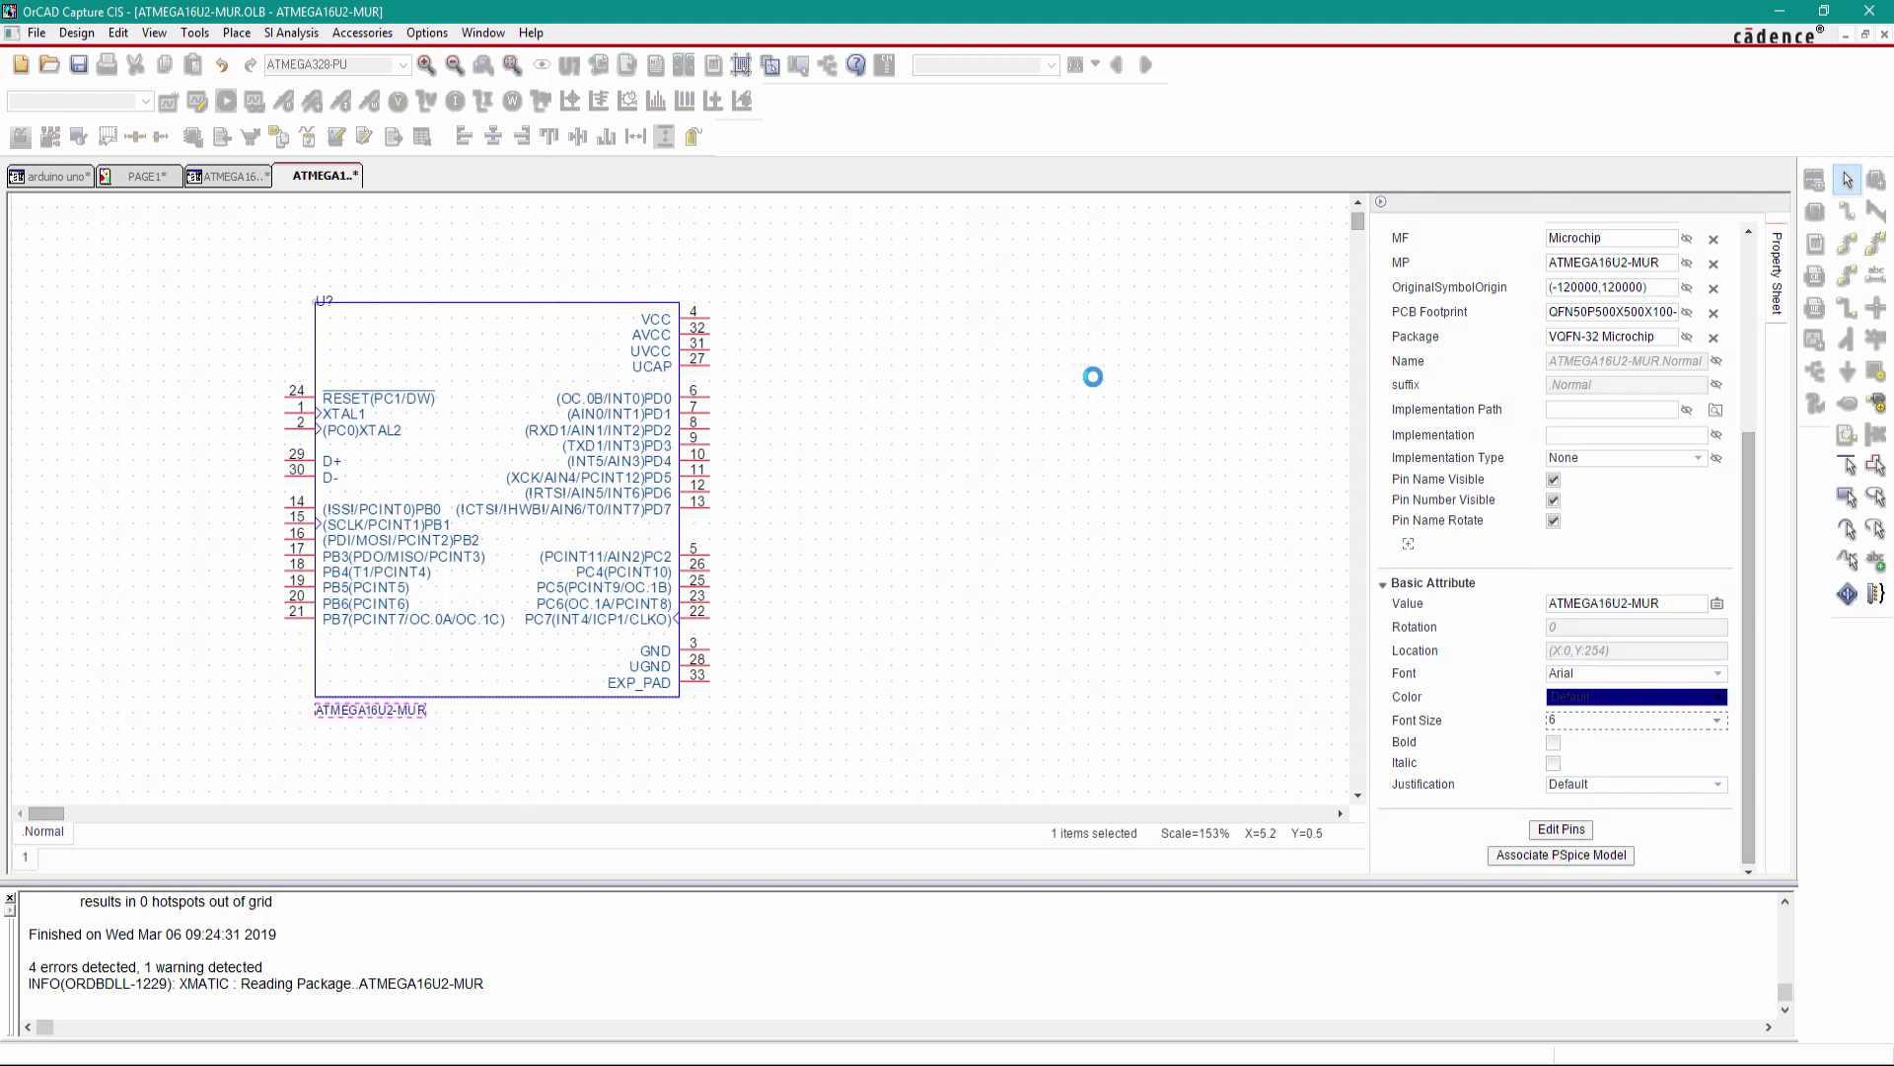
click(548, 219)
Save the edited ATMEGA16U2-MUR part and close its editor tab.
right_click(302, 178)
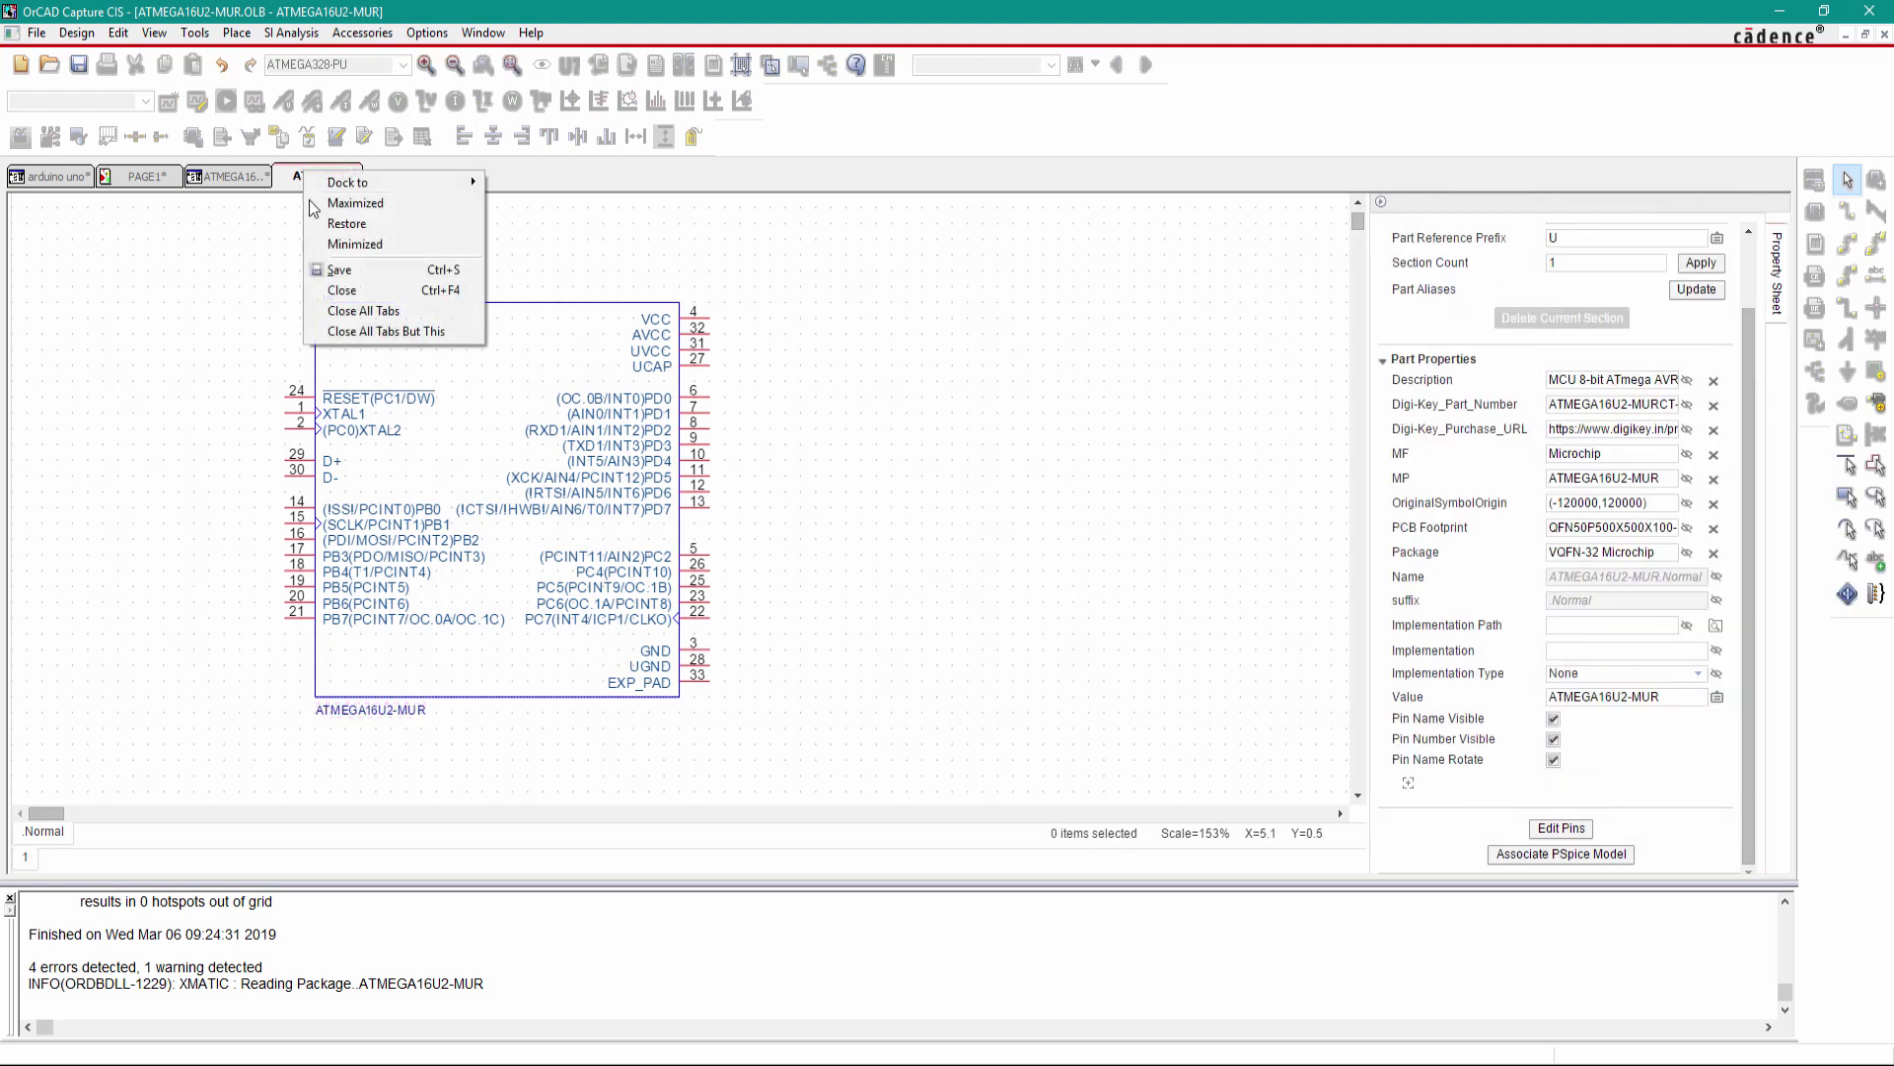
click(341, 271)
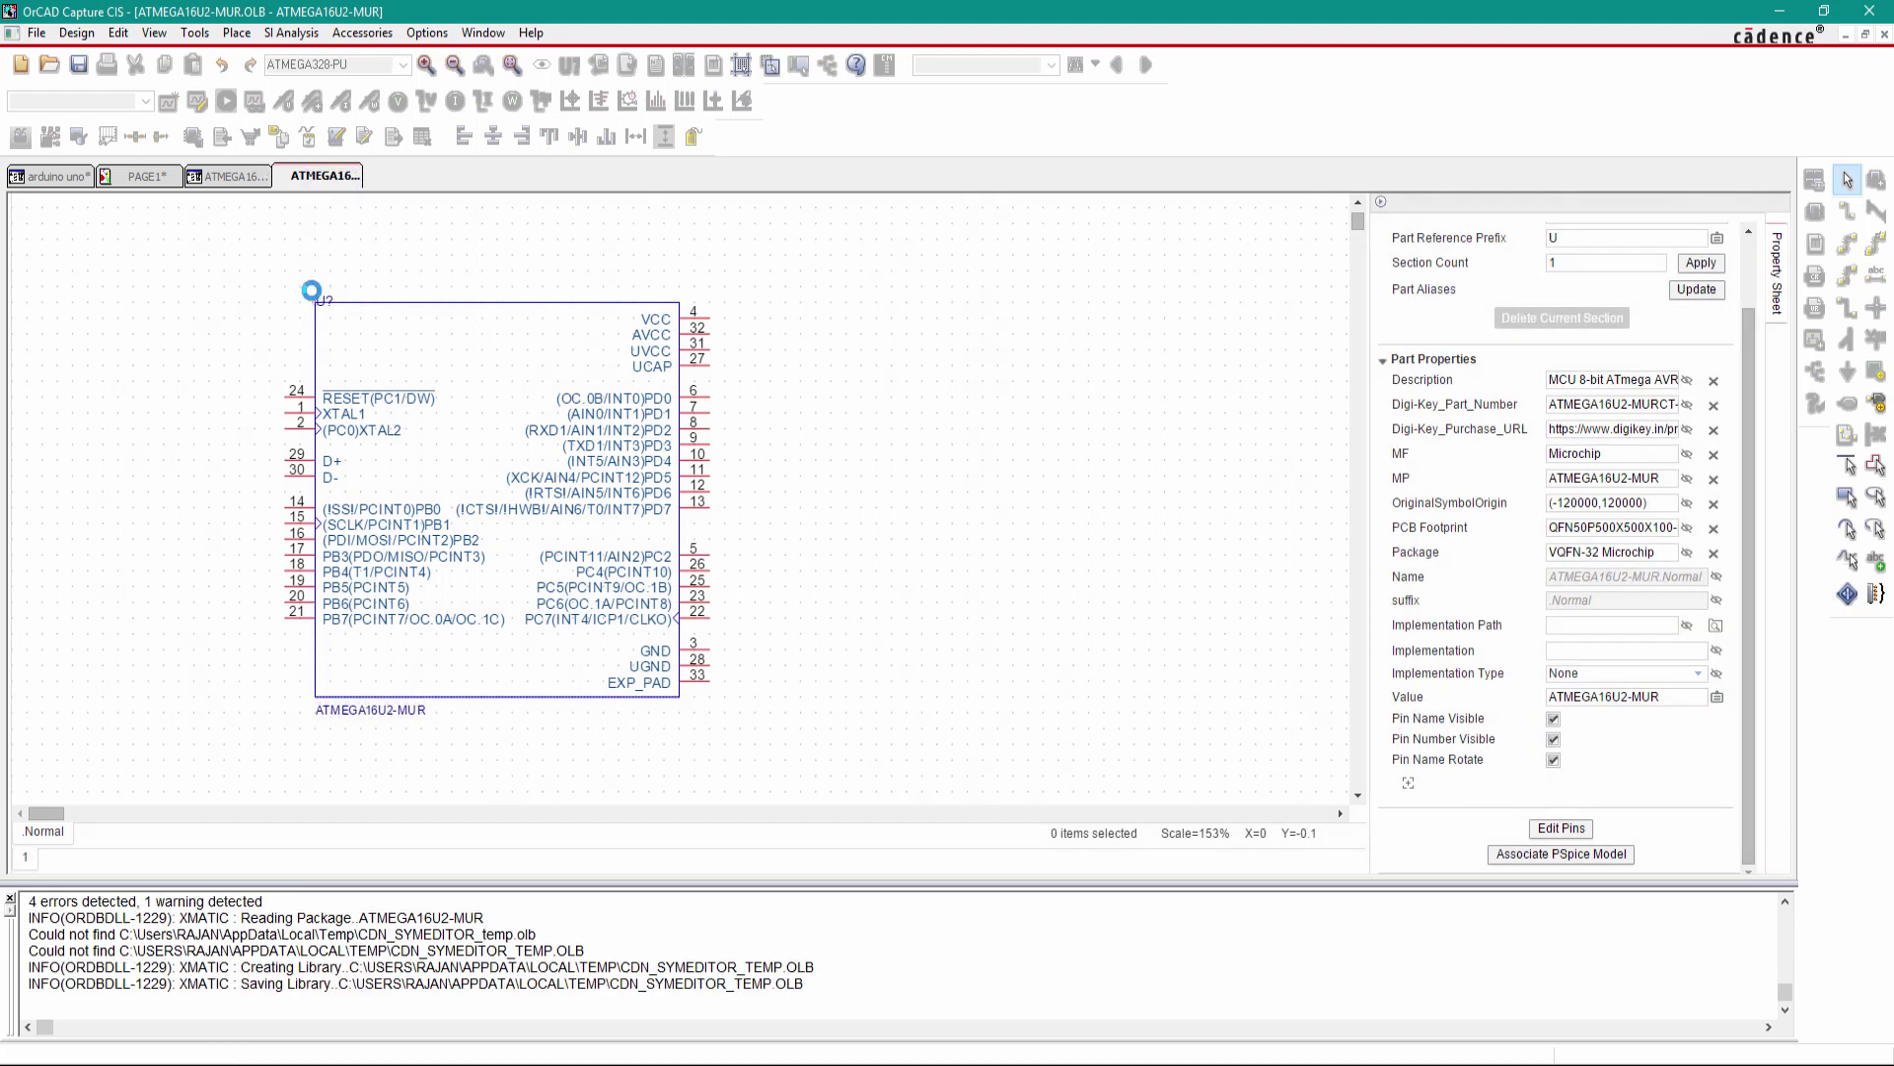
right_click(306, 179)
click(354, 302)
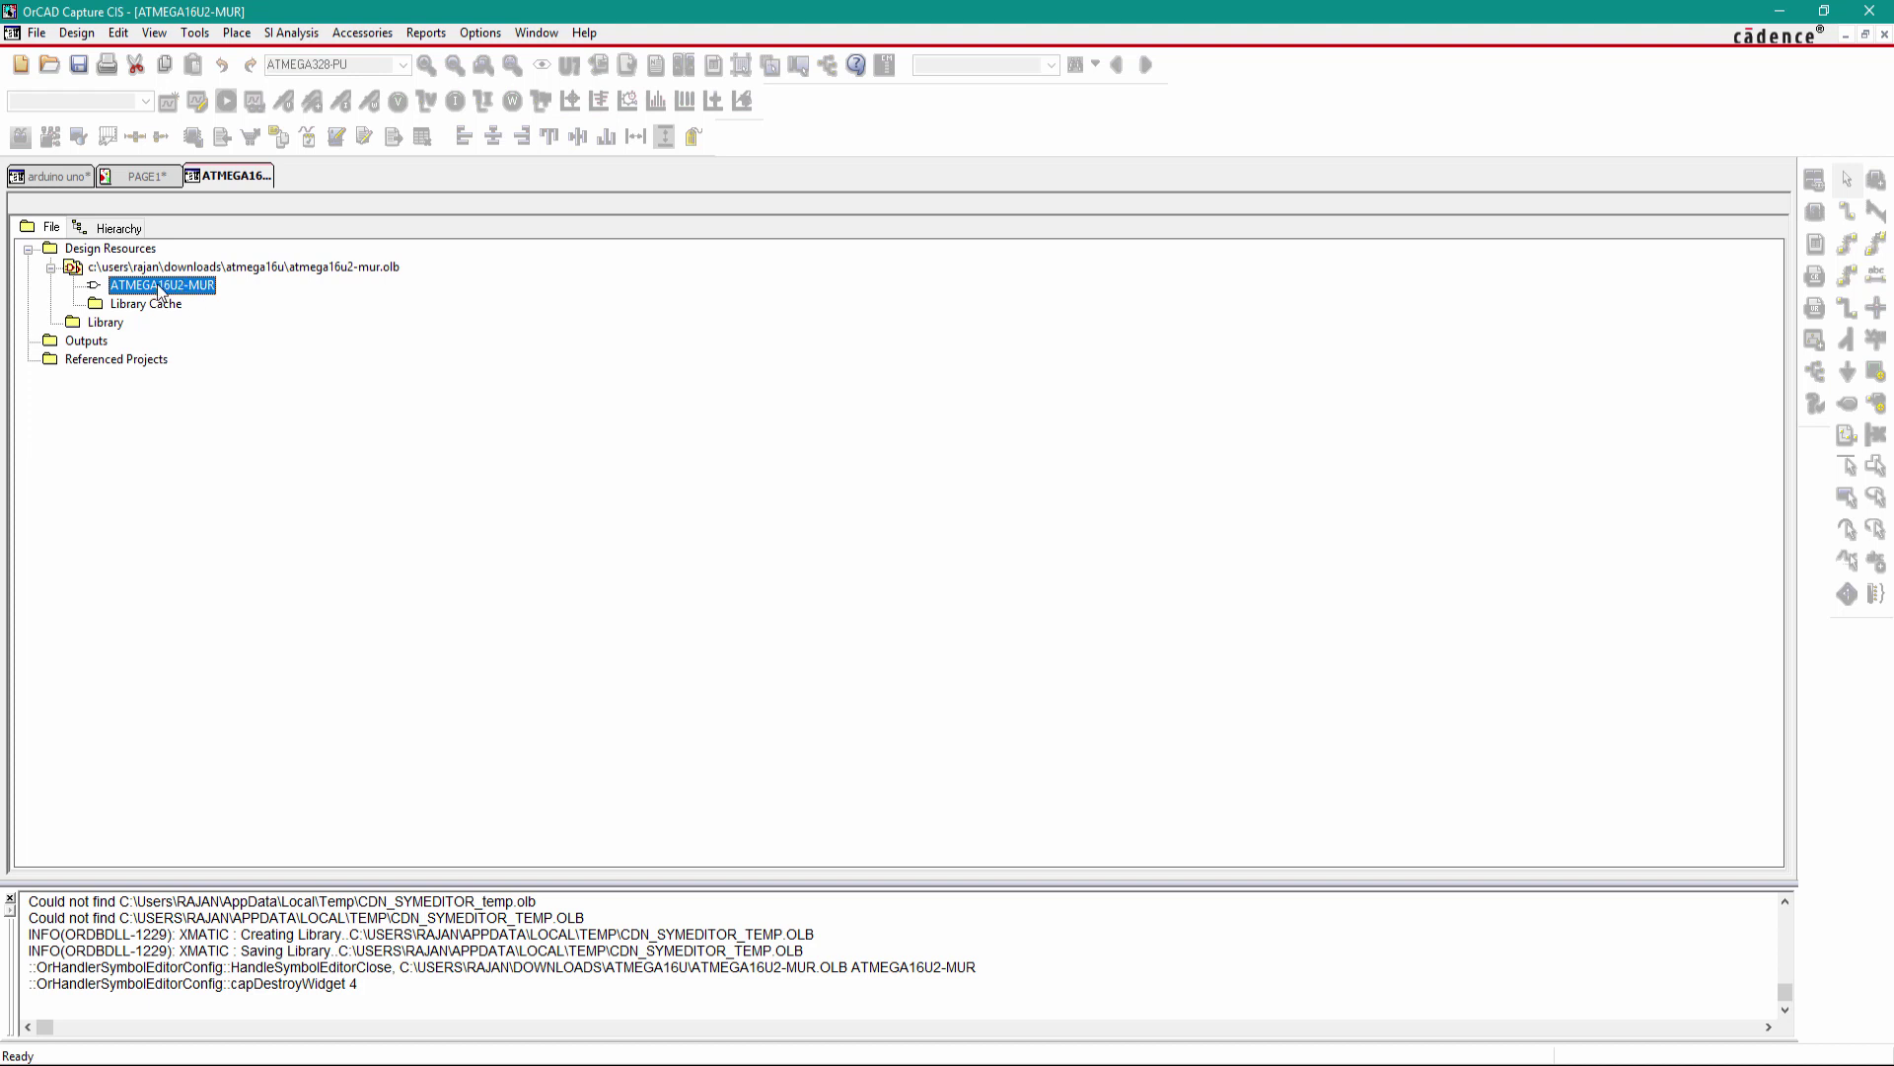
Copy ATMEGA16U2-MUR and paste it into MY Library.OLB in the arduino uno project.
right_click(157, 288)
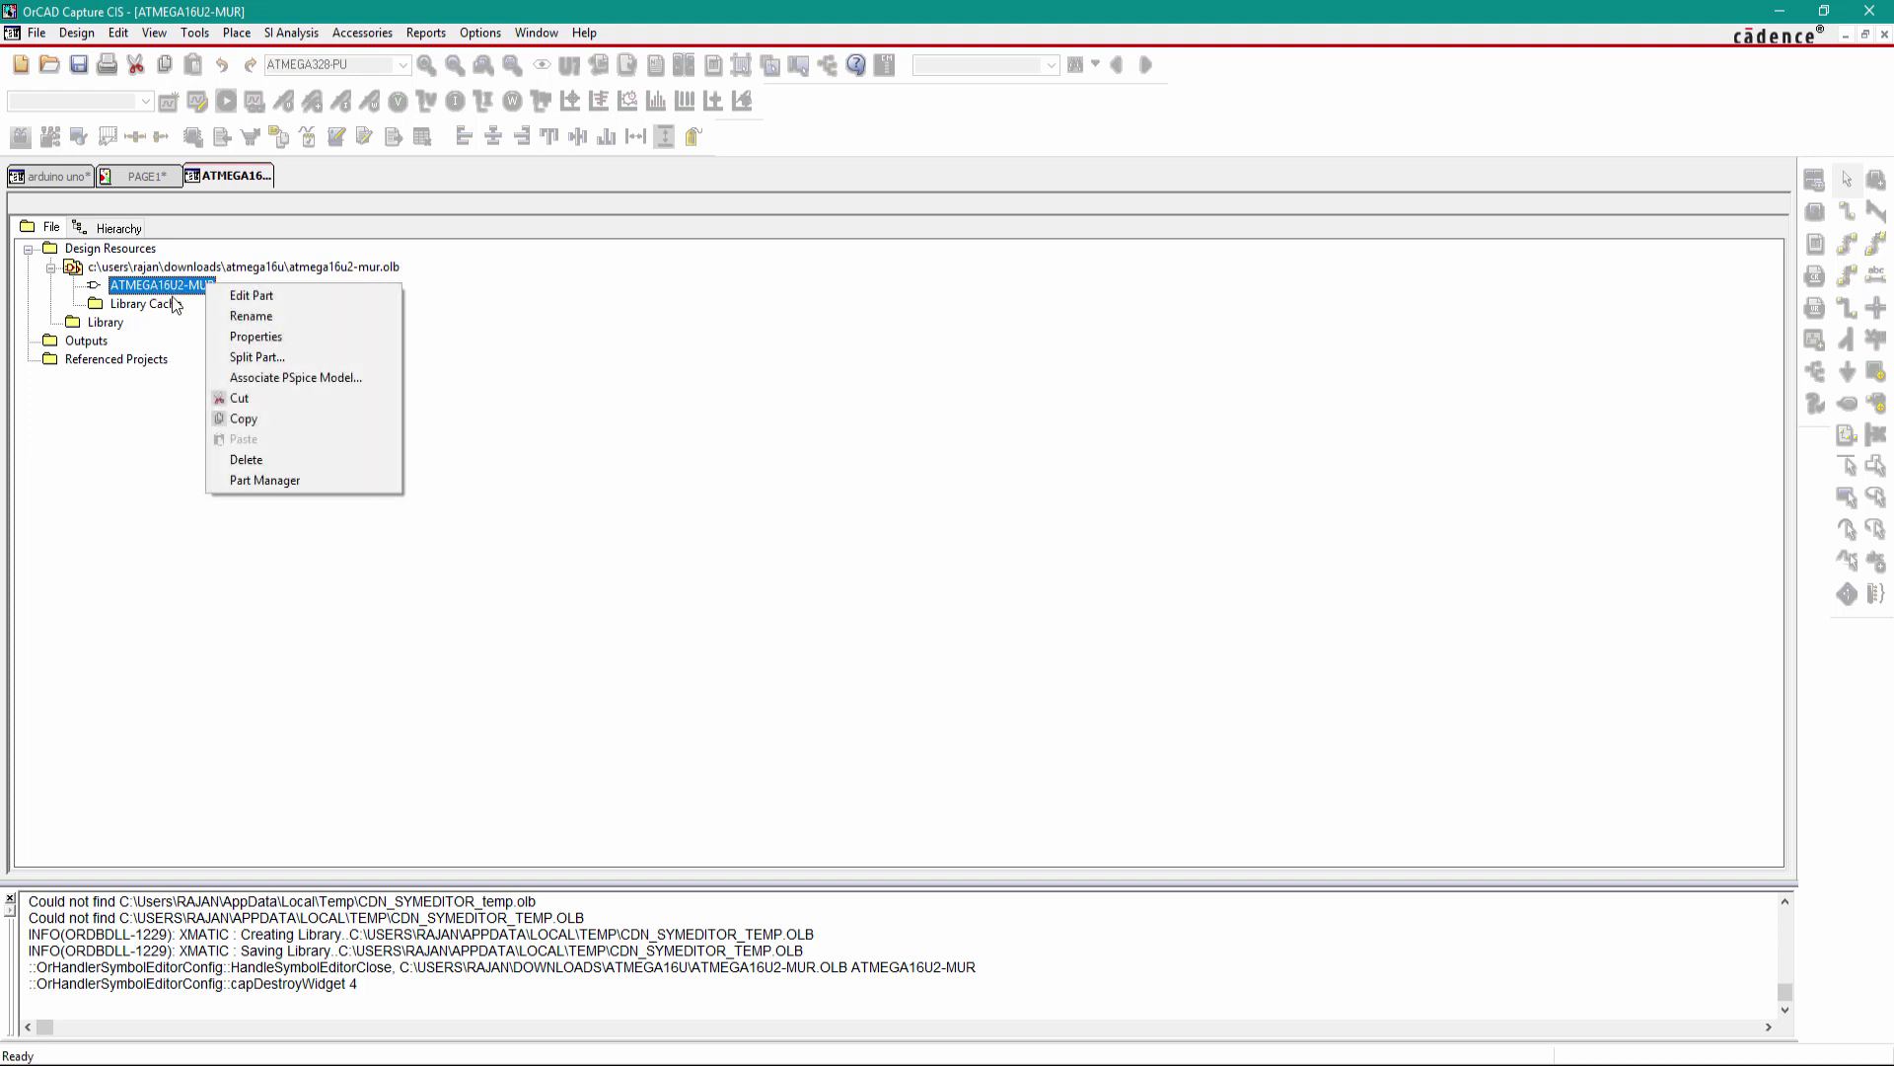
click(255, 416)
click(54, 182)
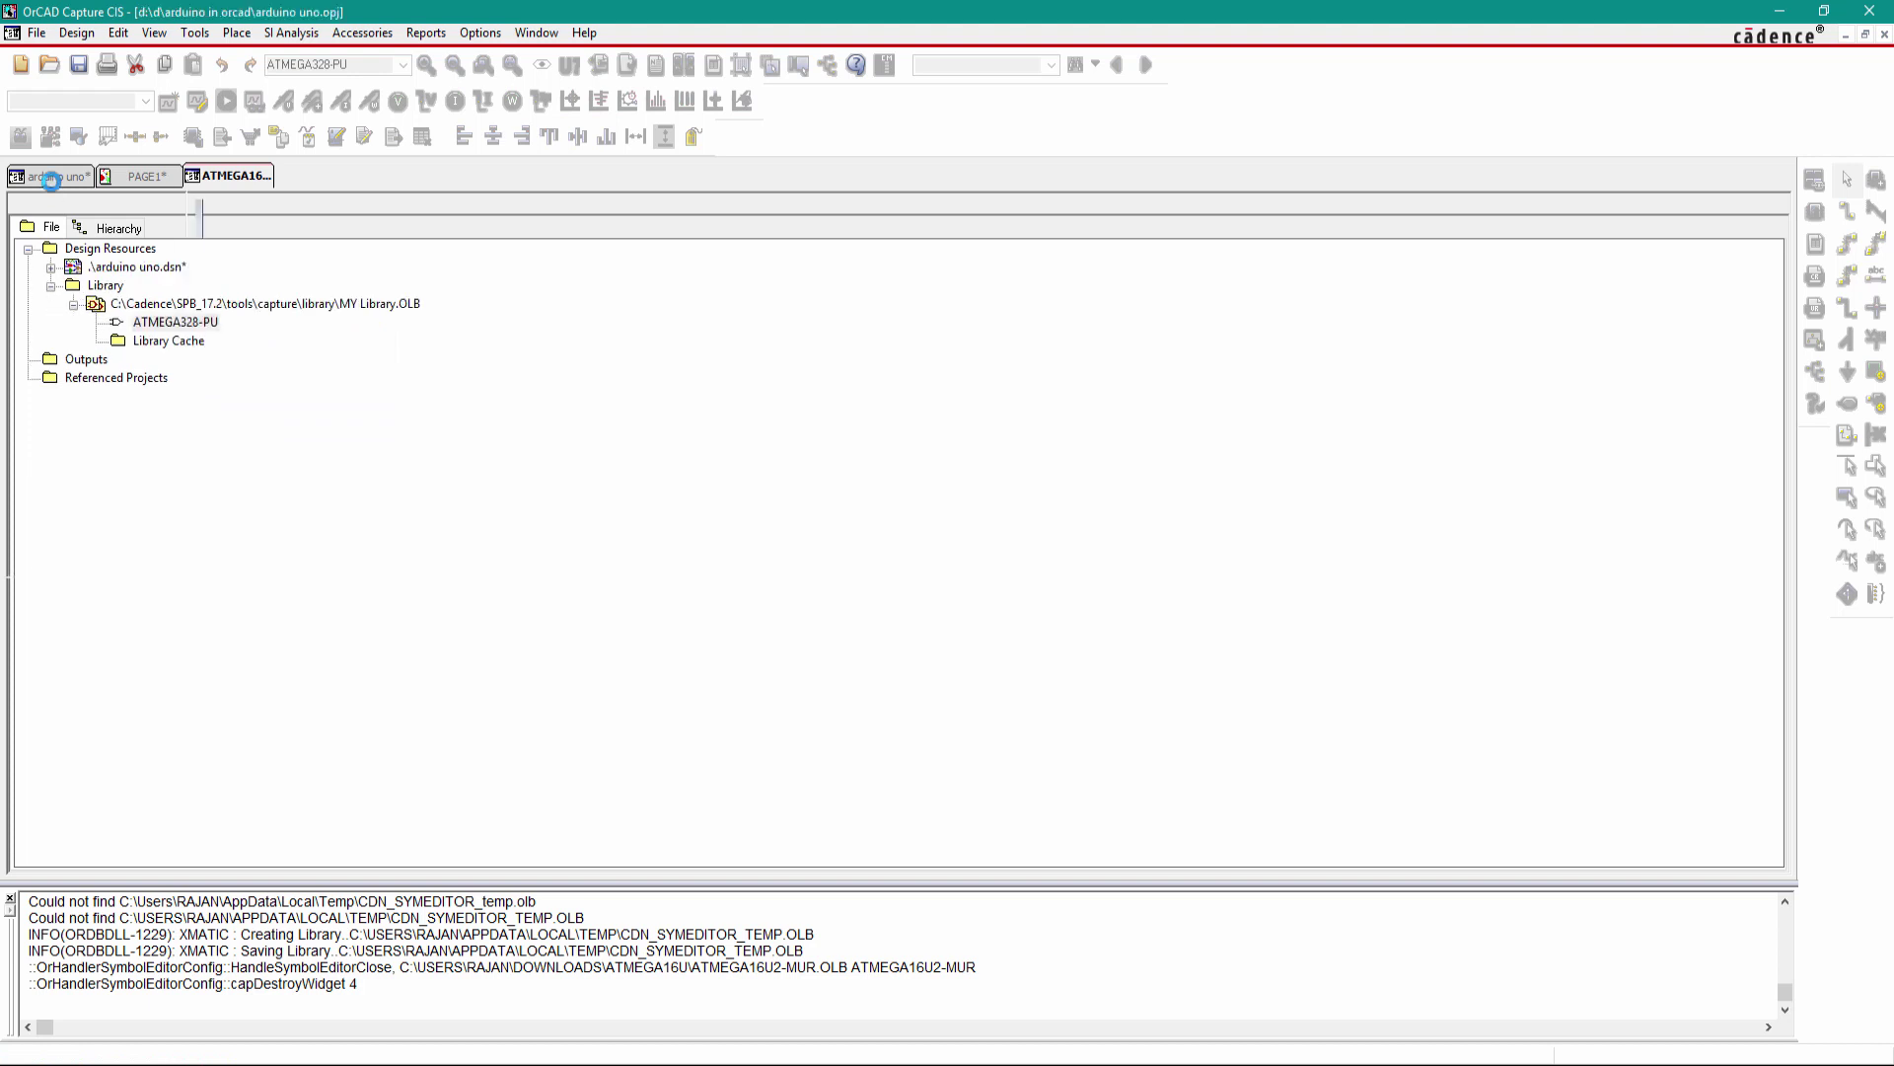
click(208, 306)
right_click(256, 305)
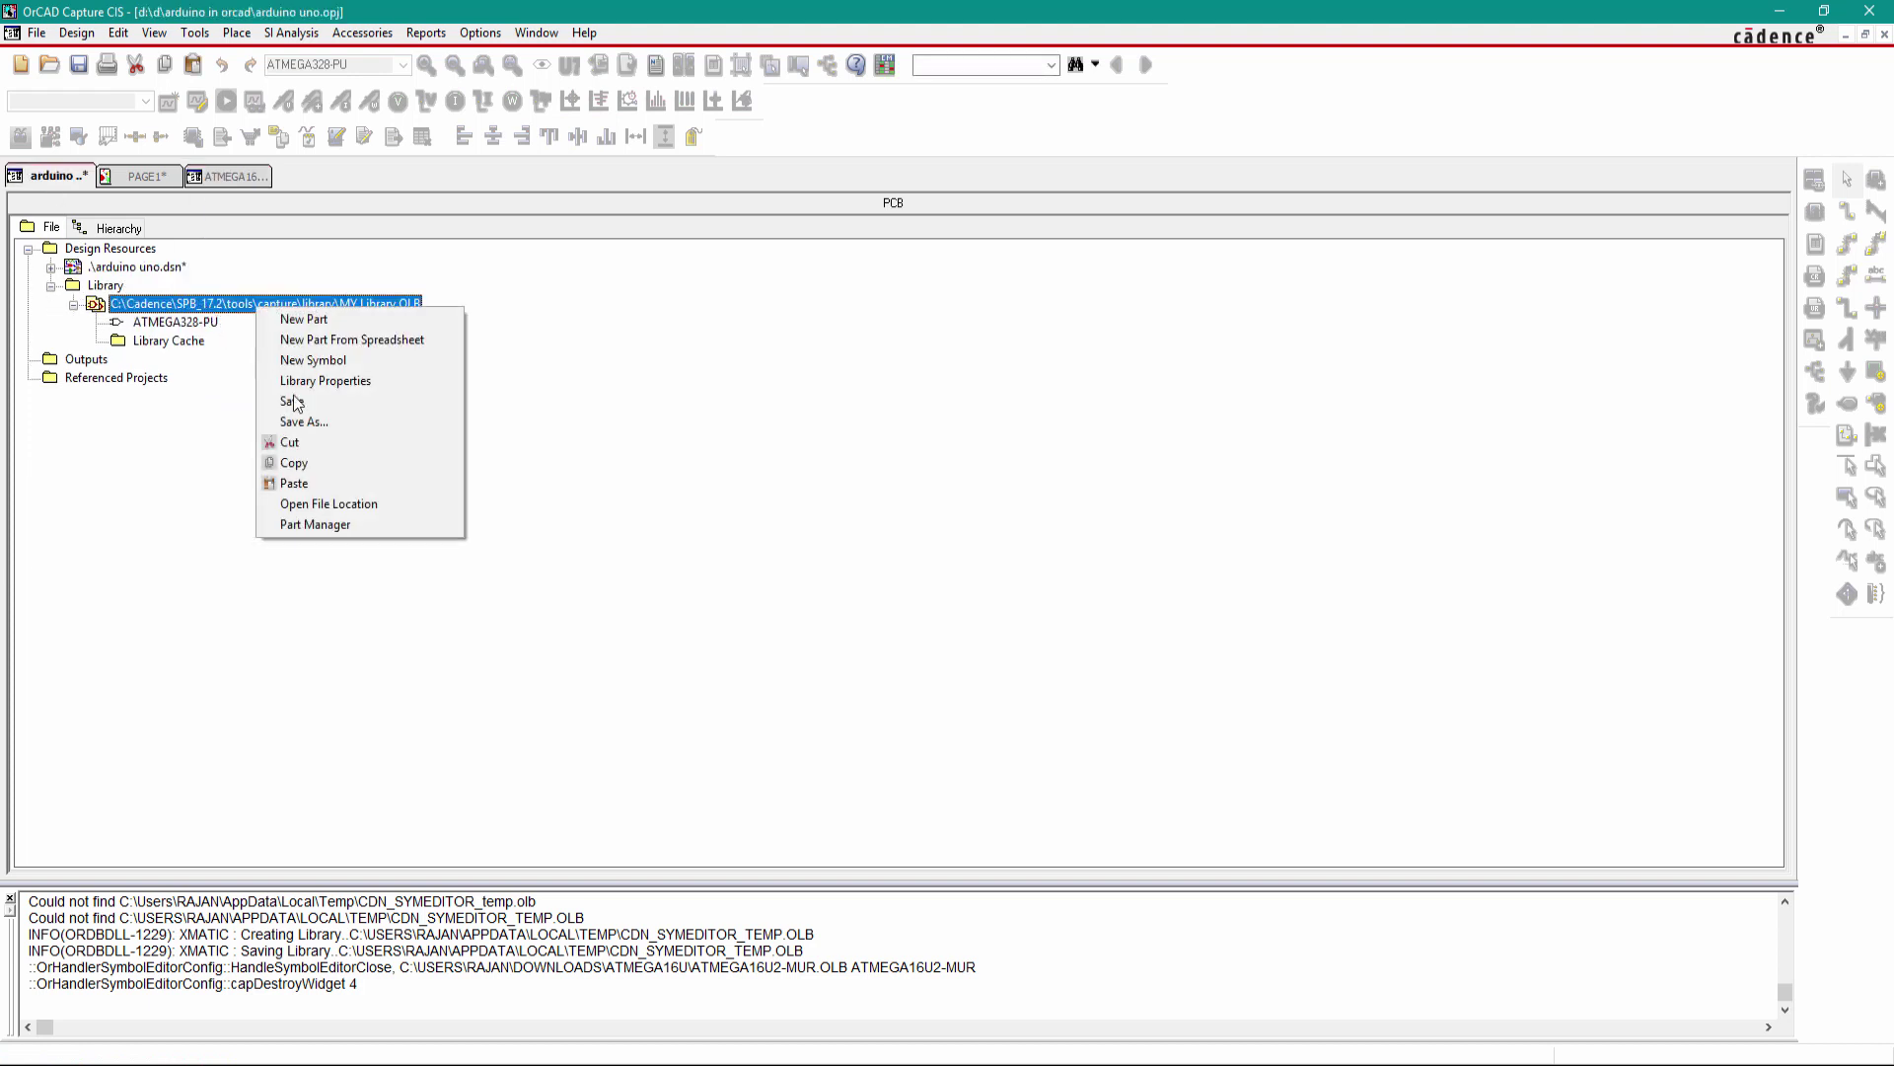
click(326, 484)
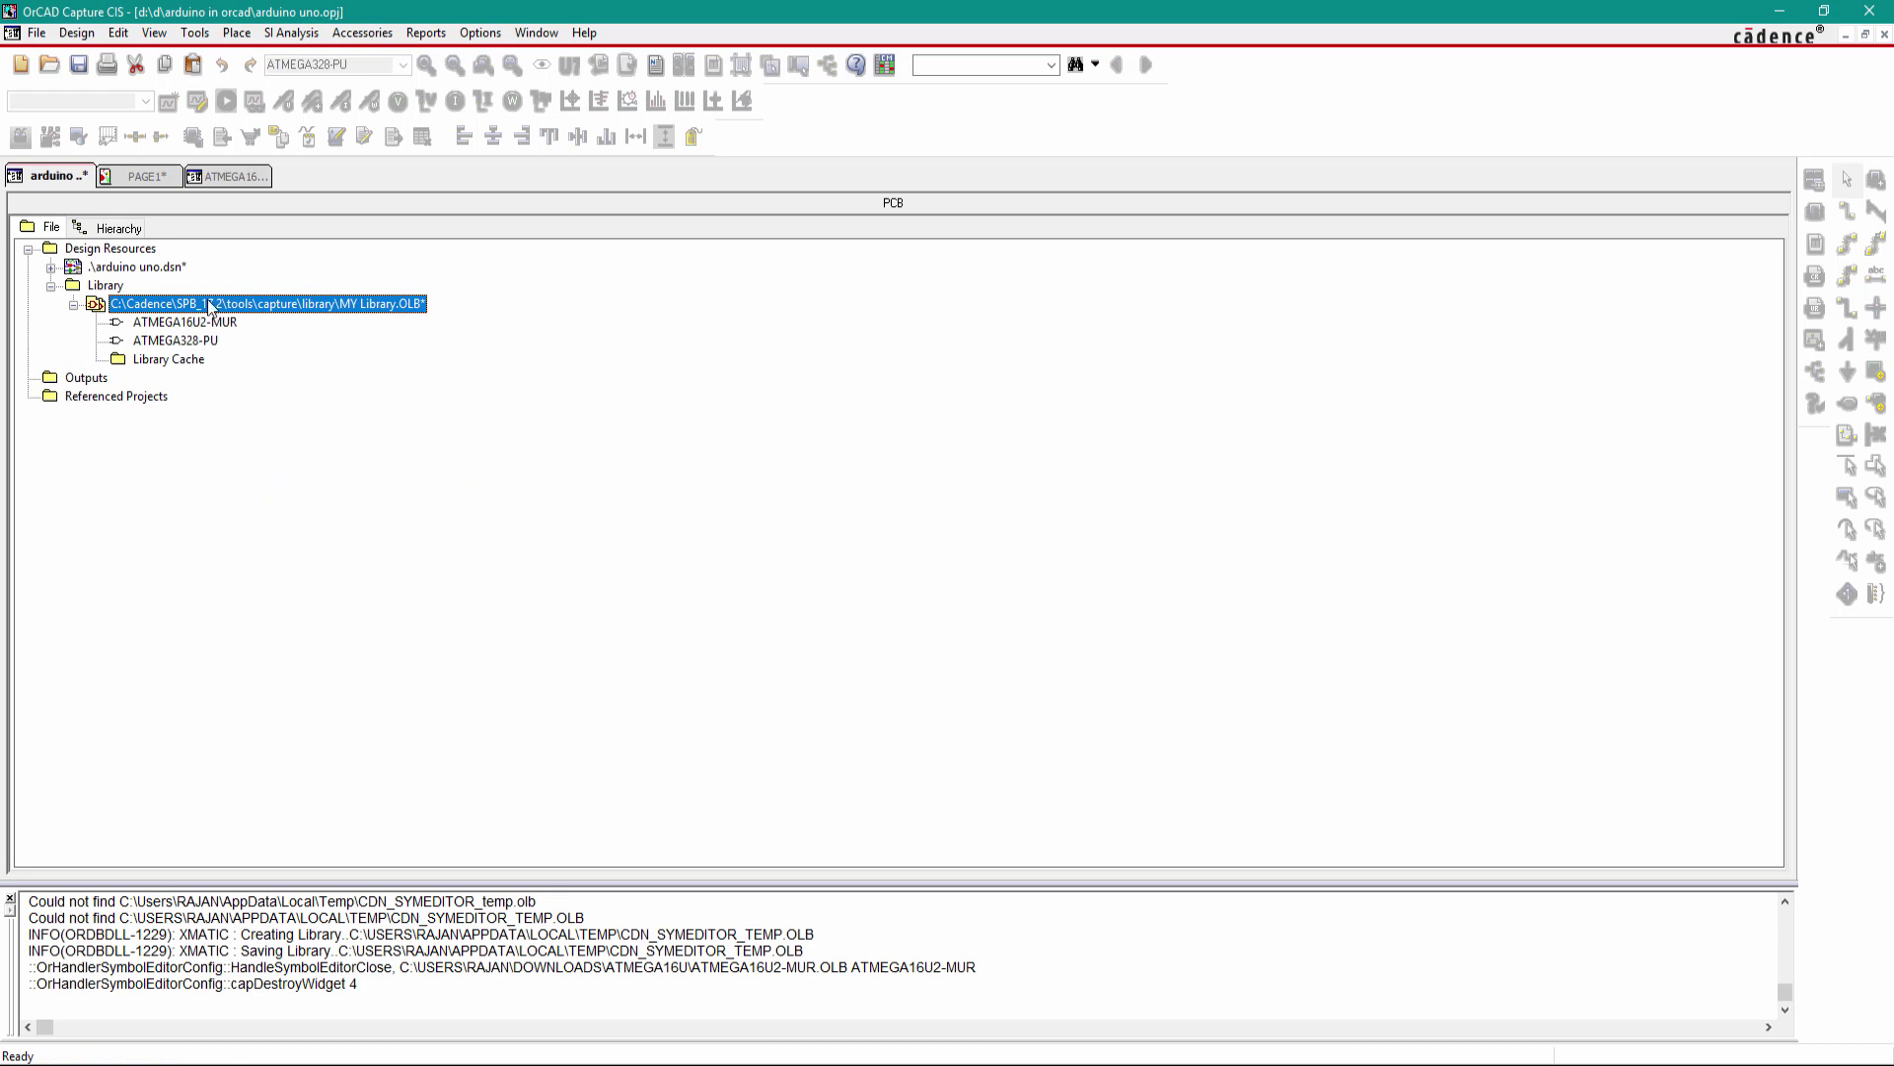
Close the downloaded ATMEGA16U2-MUR library tab and return to the PAGE1 schematic.
click(222, 177)
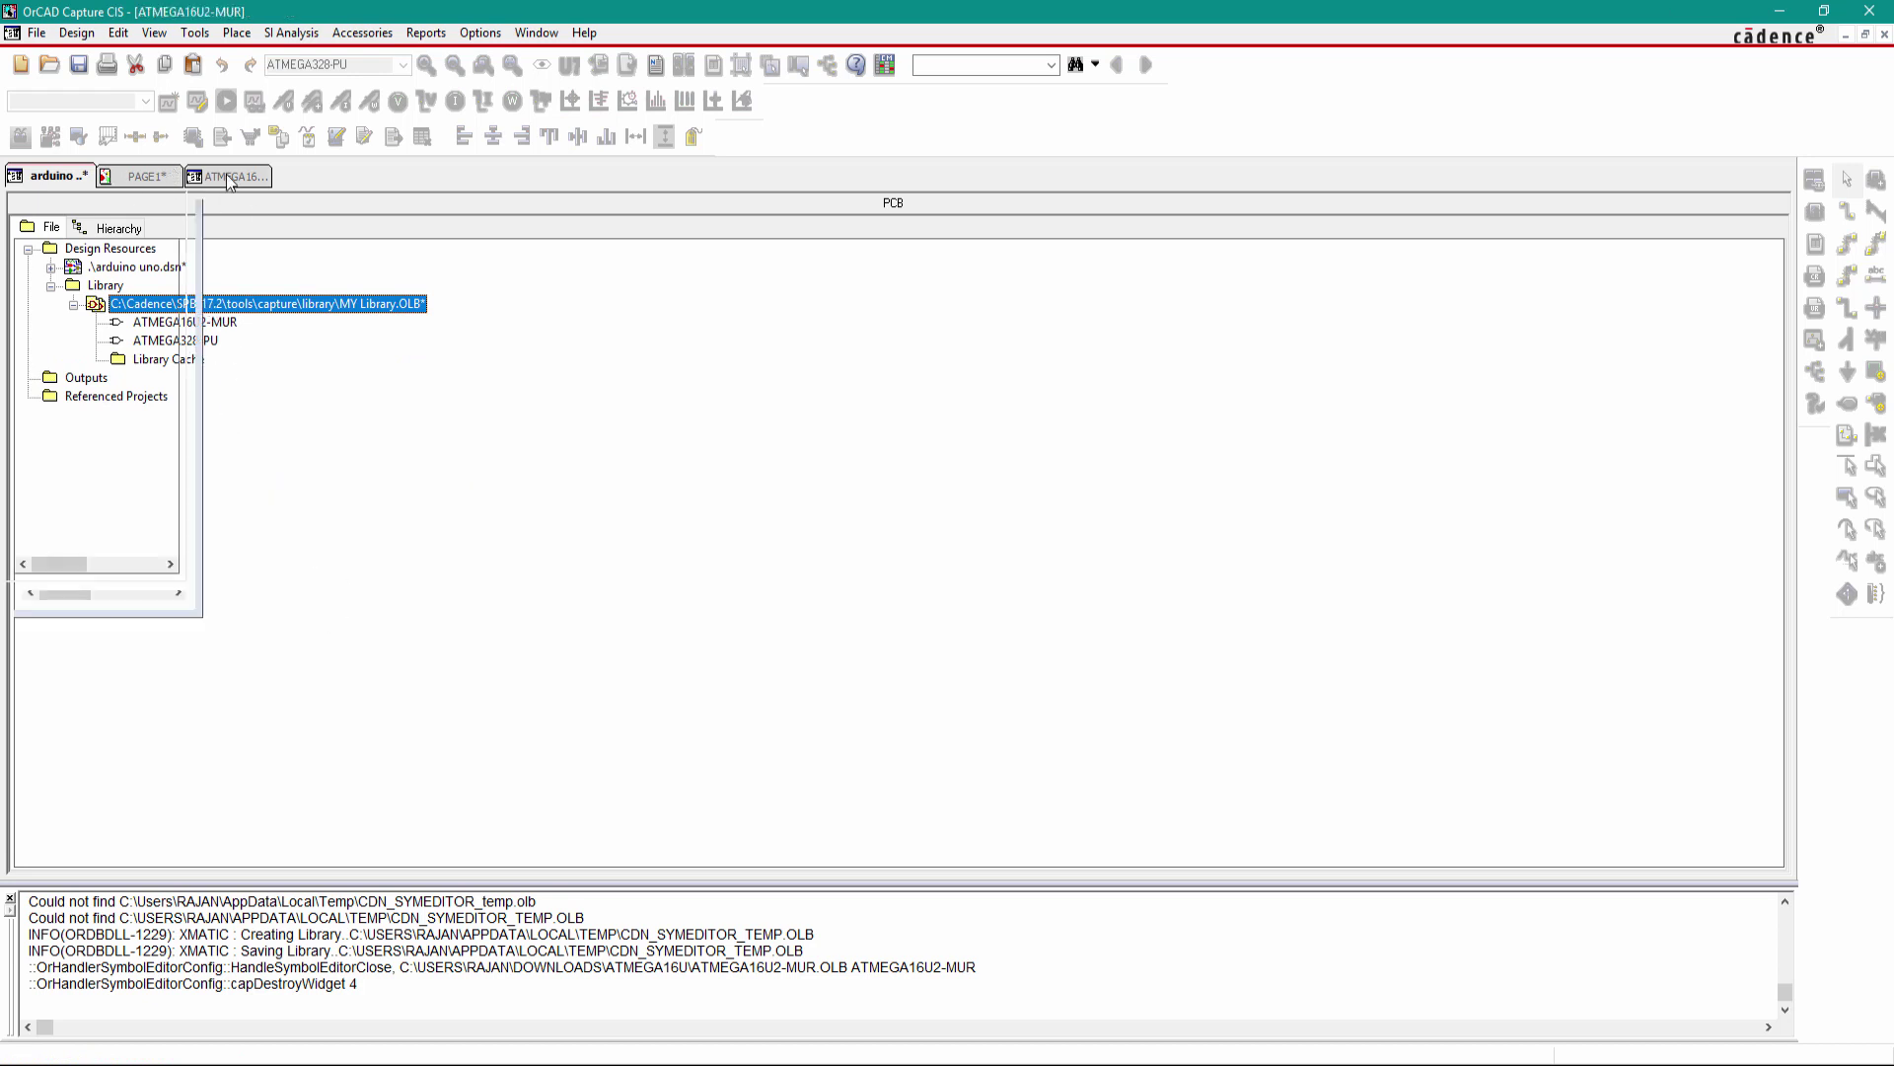
right_click(227, 178)
click(293, 296)
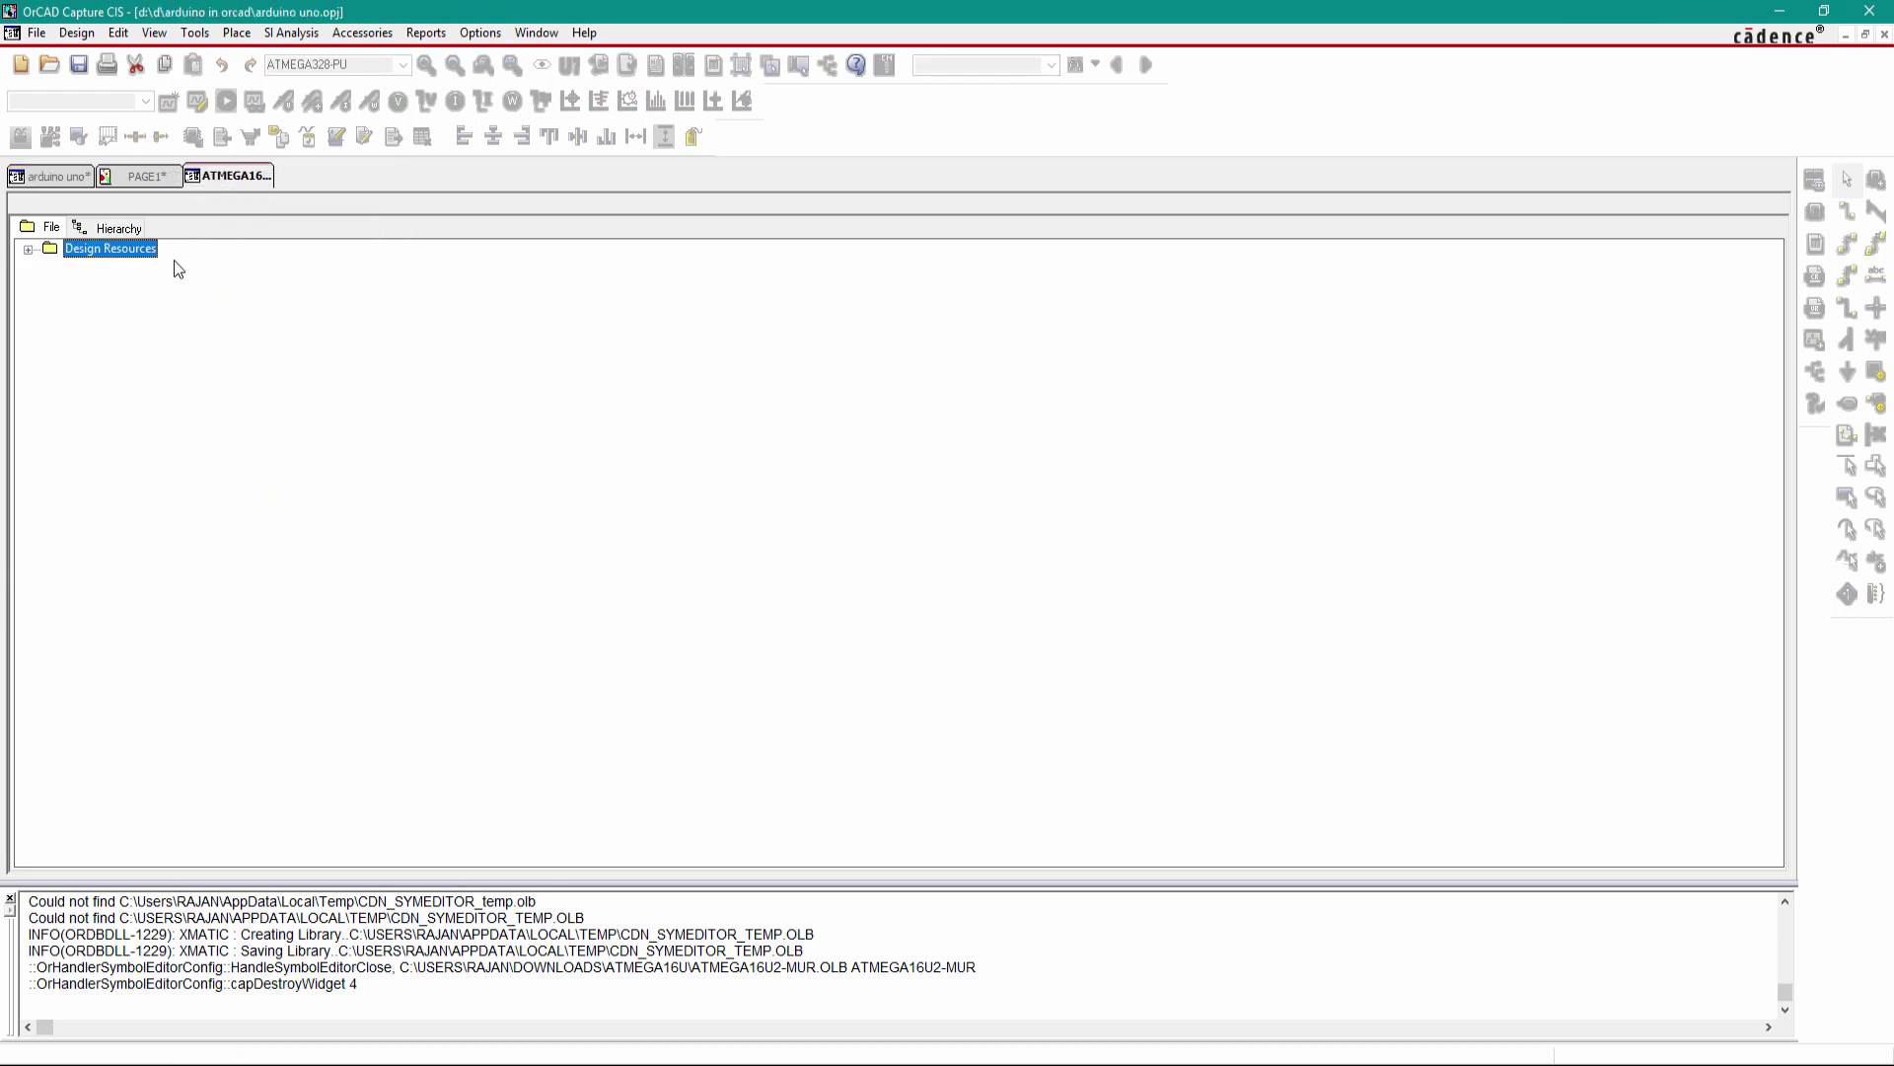
click(145, 180)
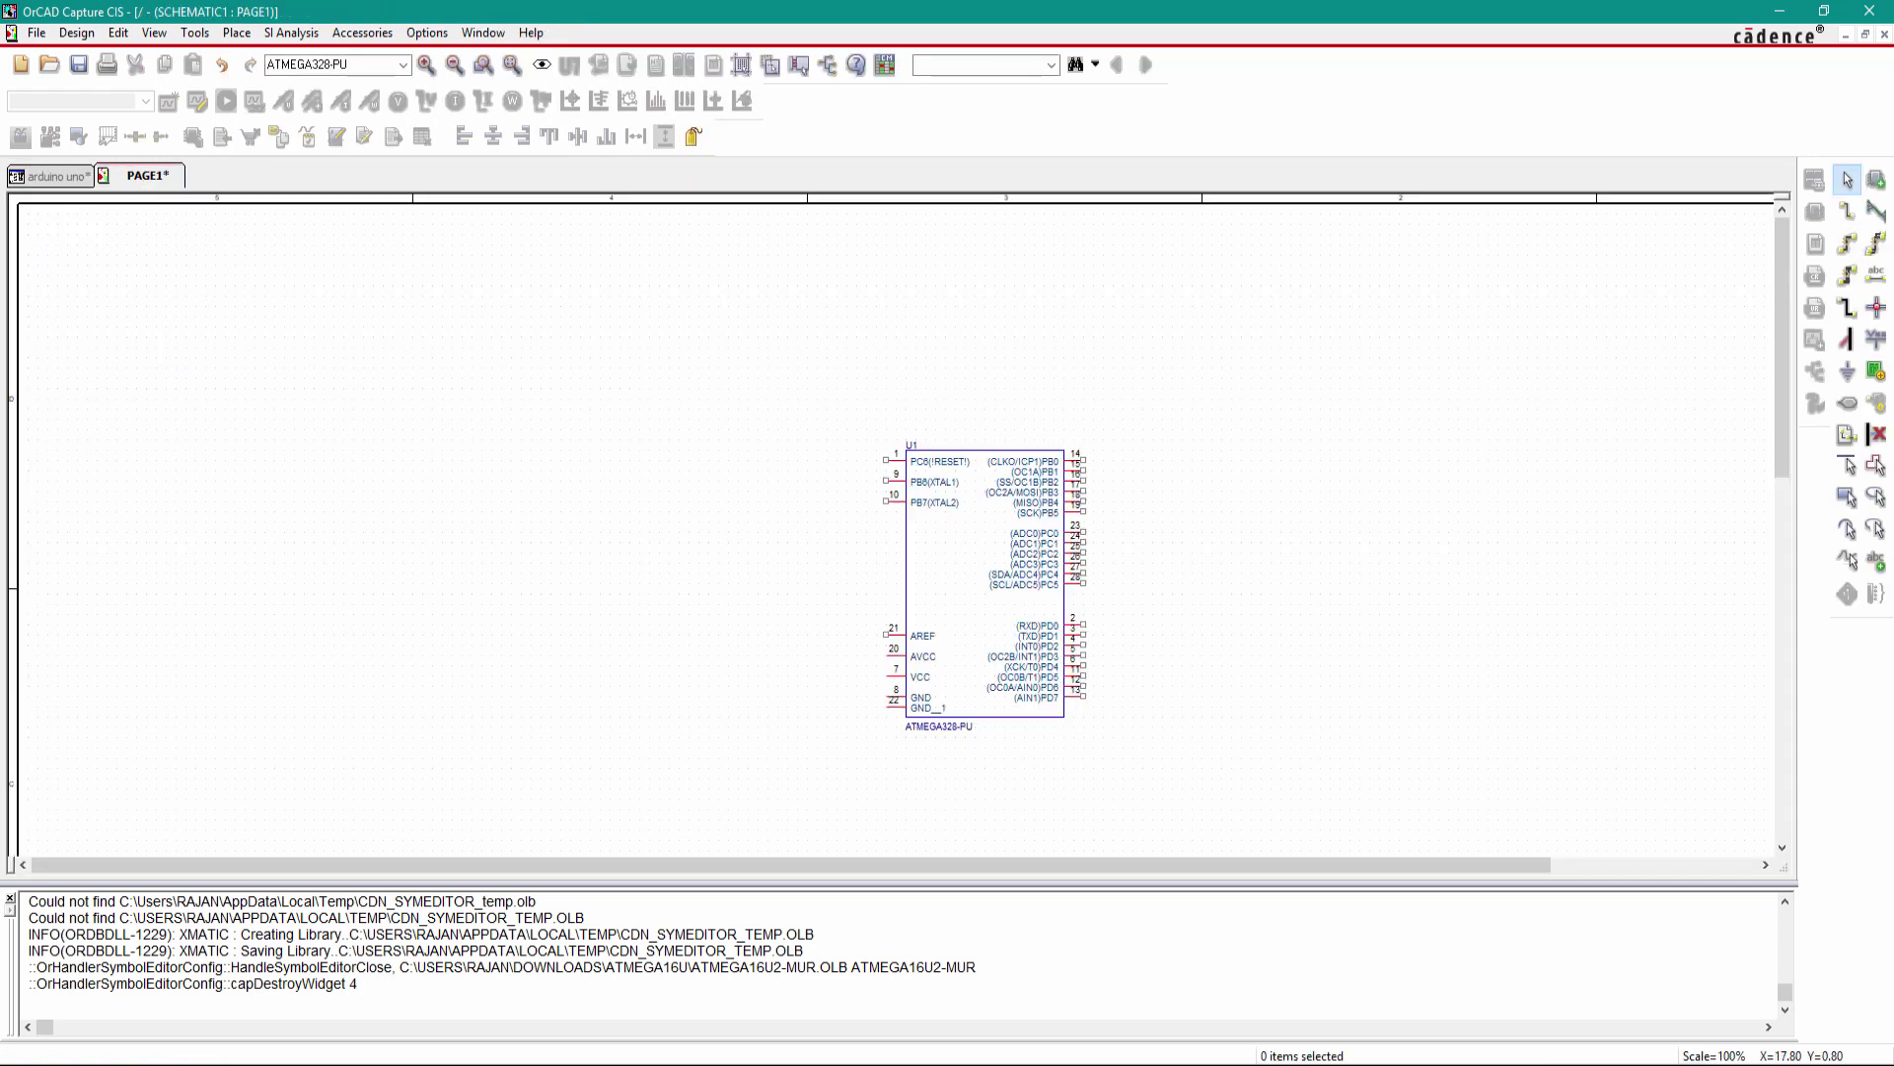
Place one ATMEGA16U2-MUR from MY Library to the left of the ATMEGA328-PU U1.
click(1877, 181)
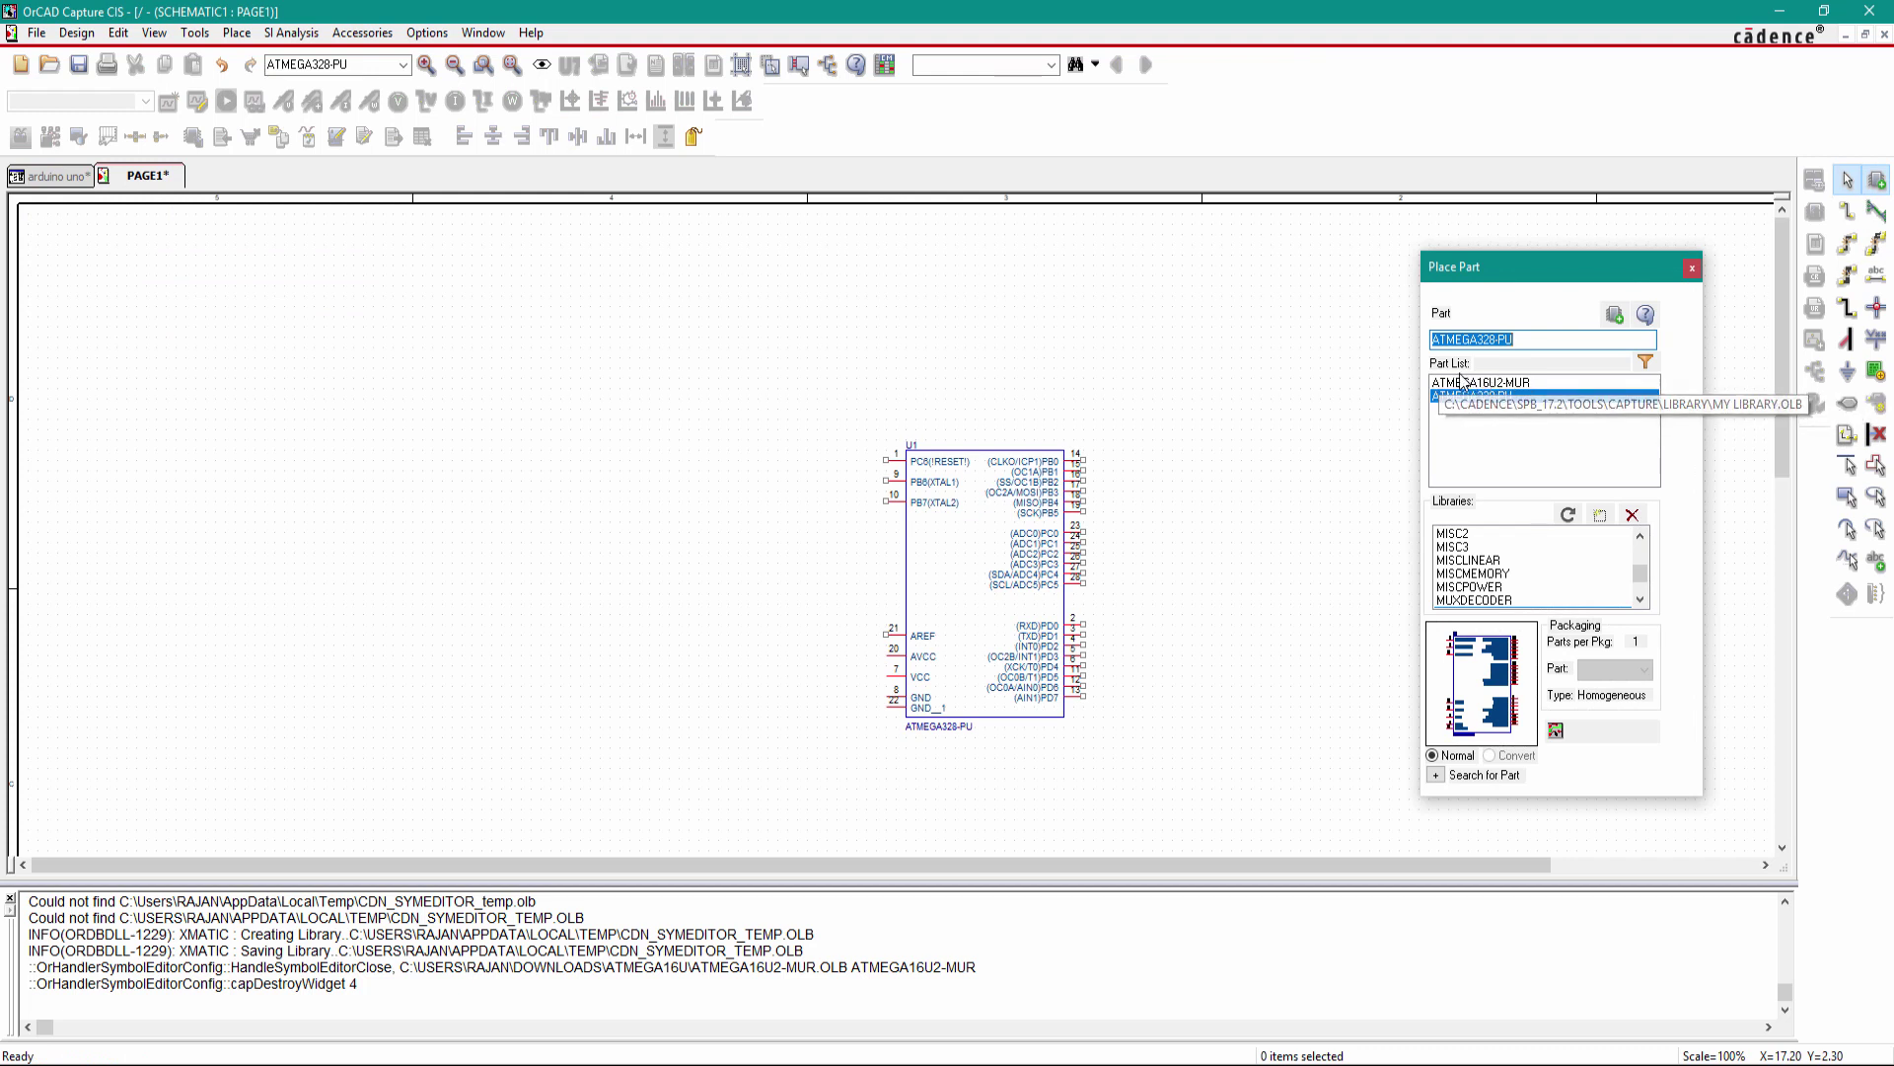
click(1491, 384)
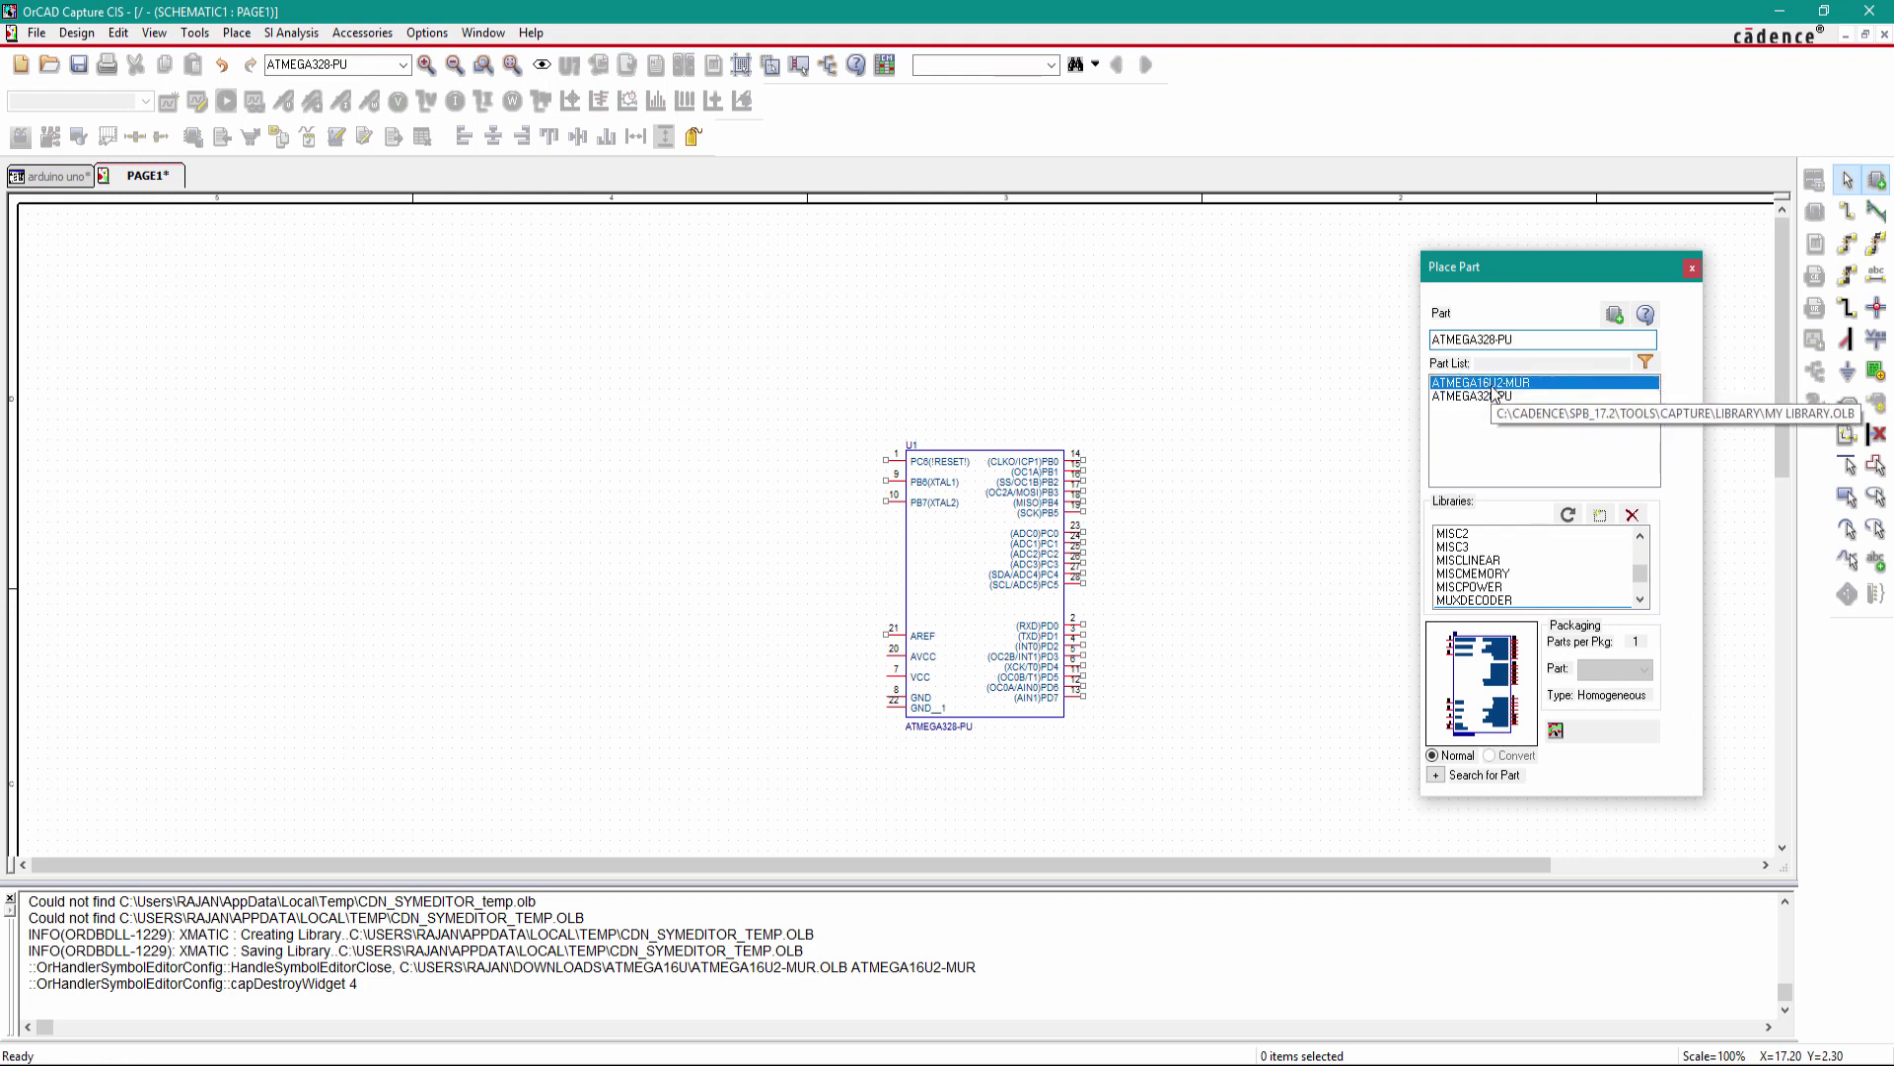
click(342, 434)
right_click(449, 339)
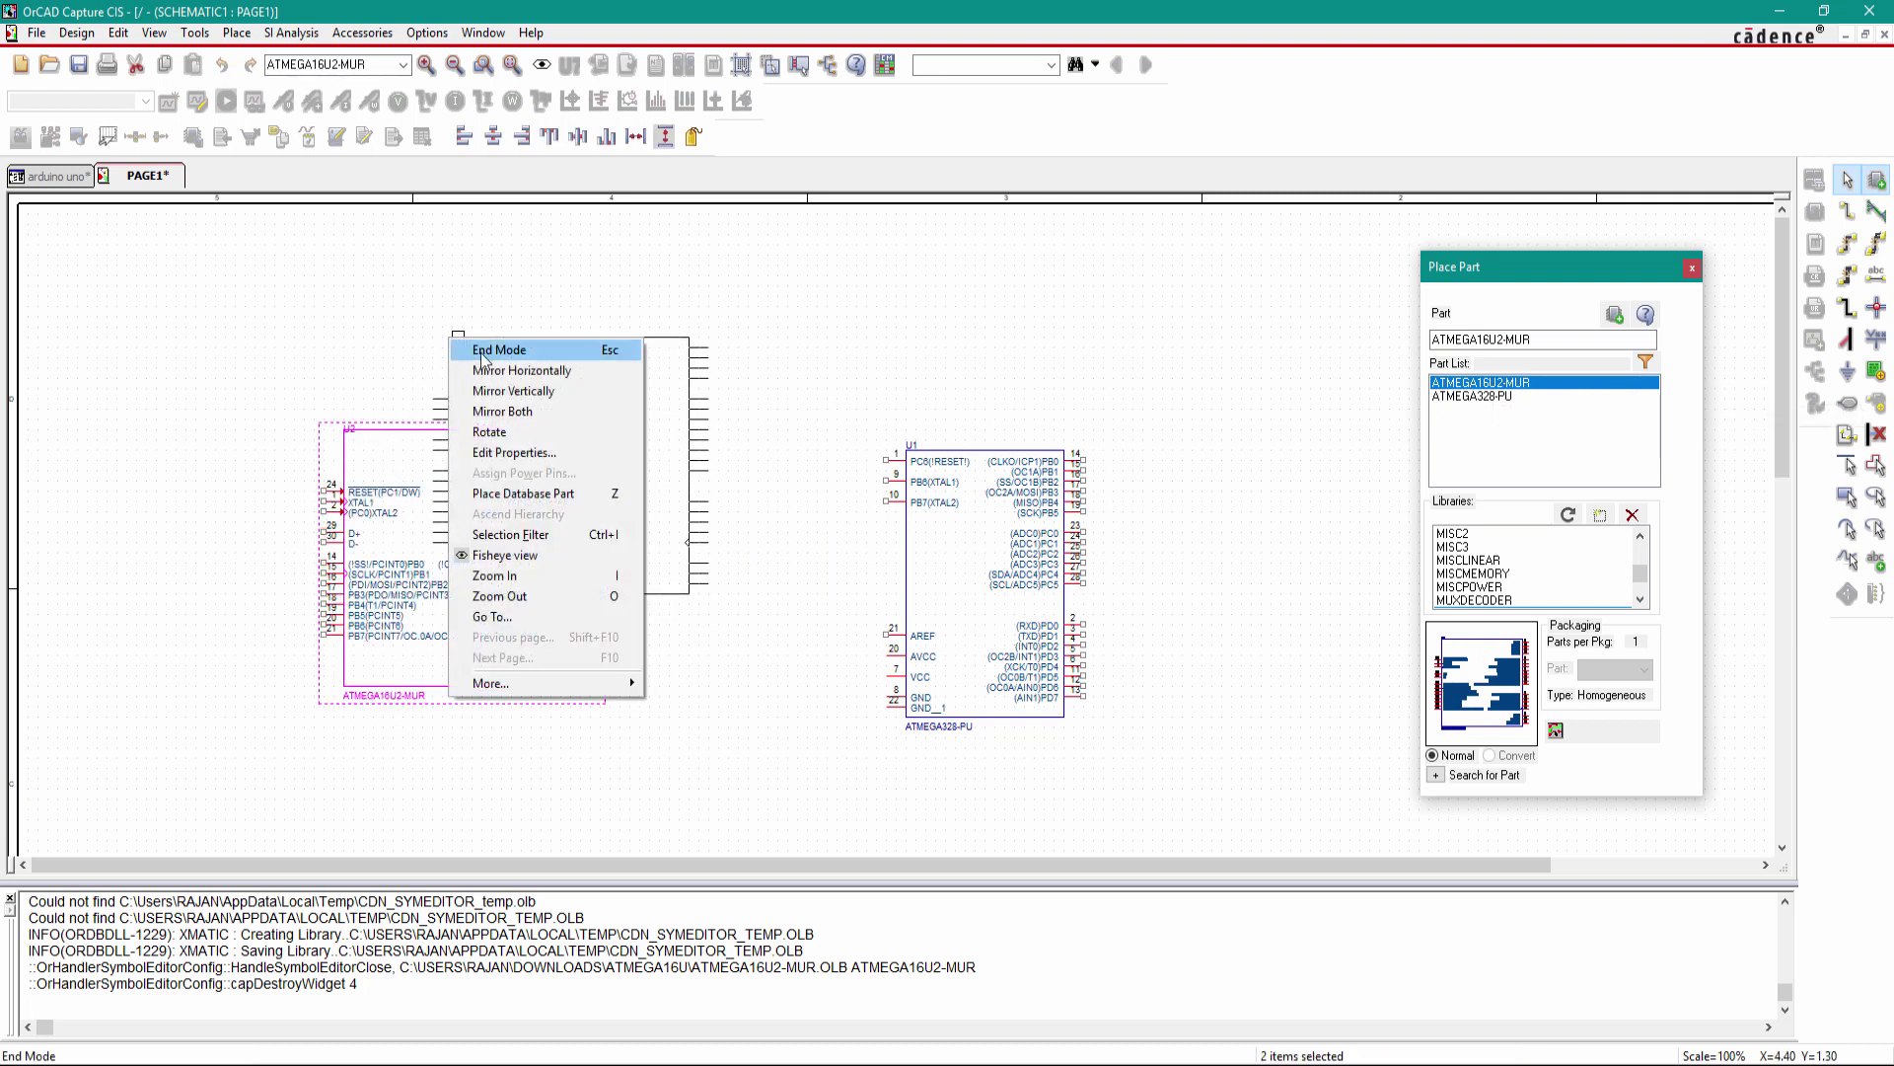